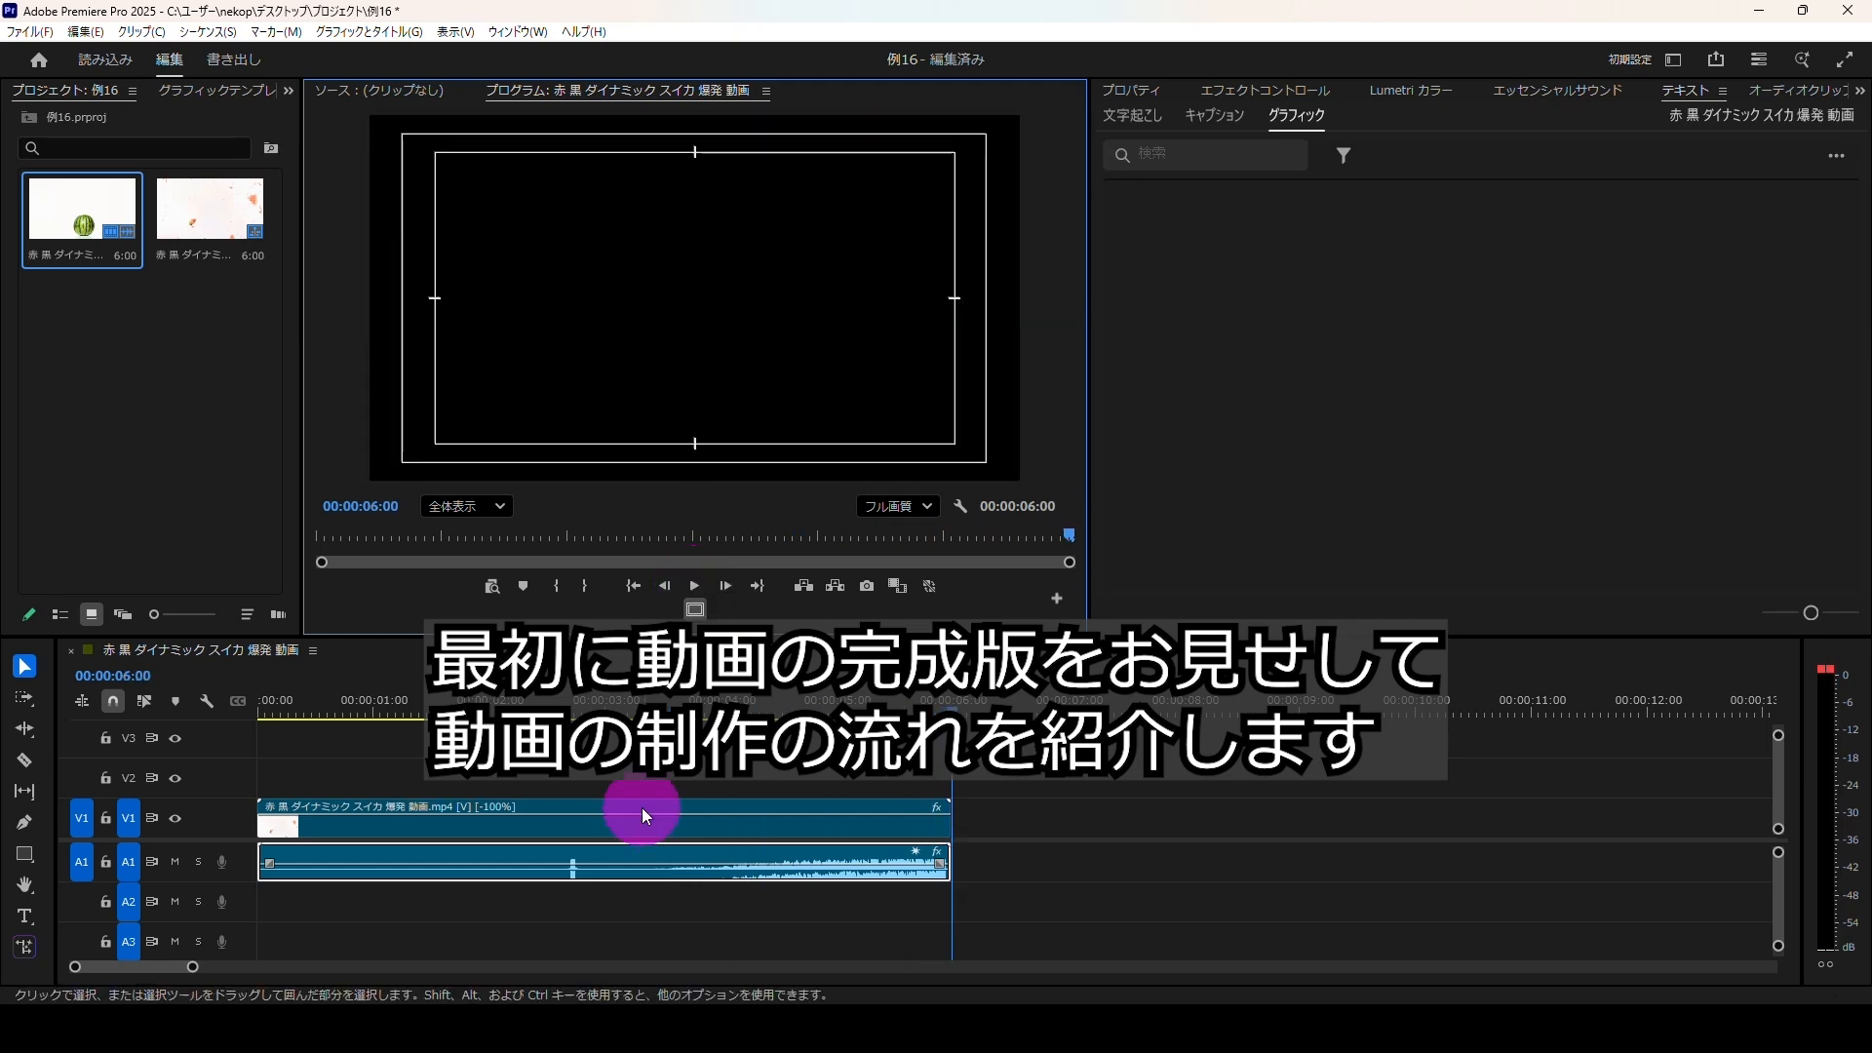
Step: Move the reversed watermelon clip to start at 00:00:06:00, place the original clip at the sequence start, and play the result
drag(648, 814, 1341, 819)
drag(671, 855, 1365, 856)
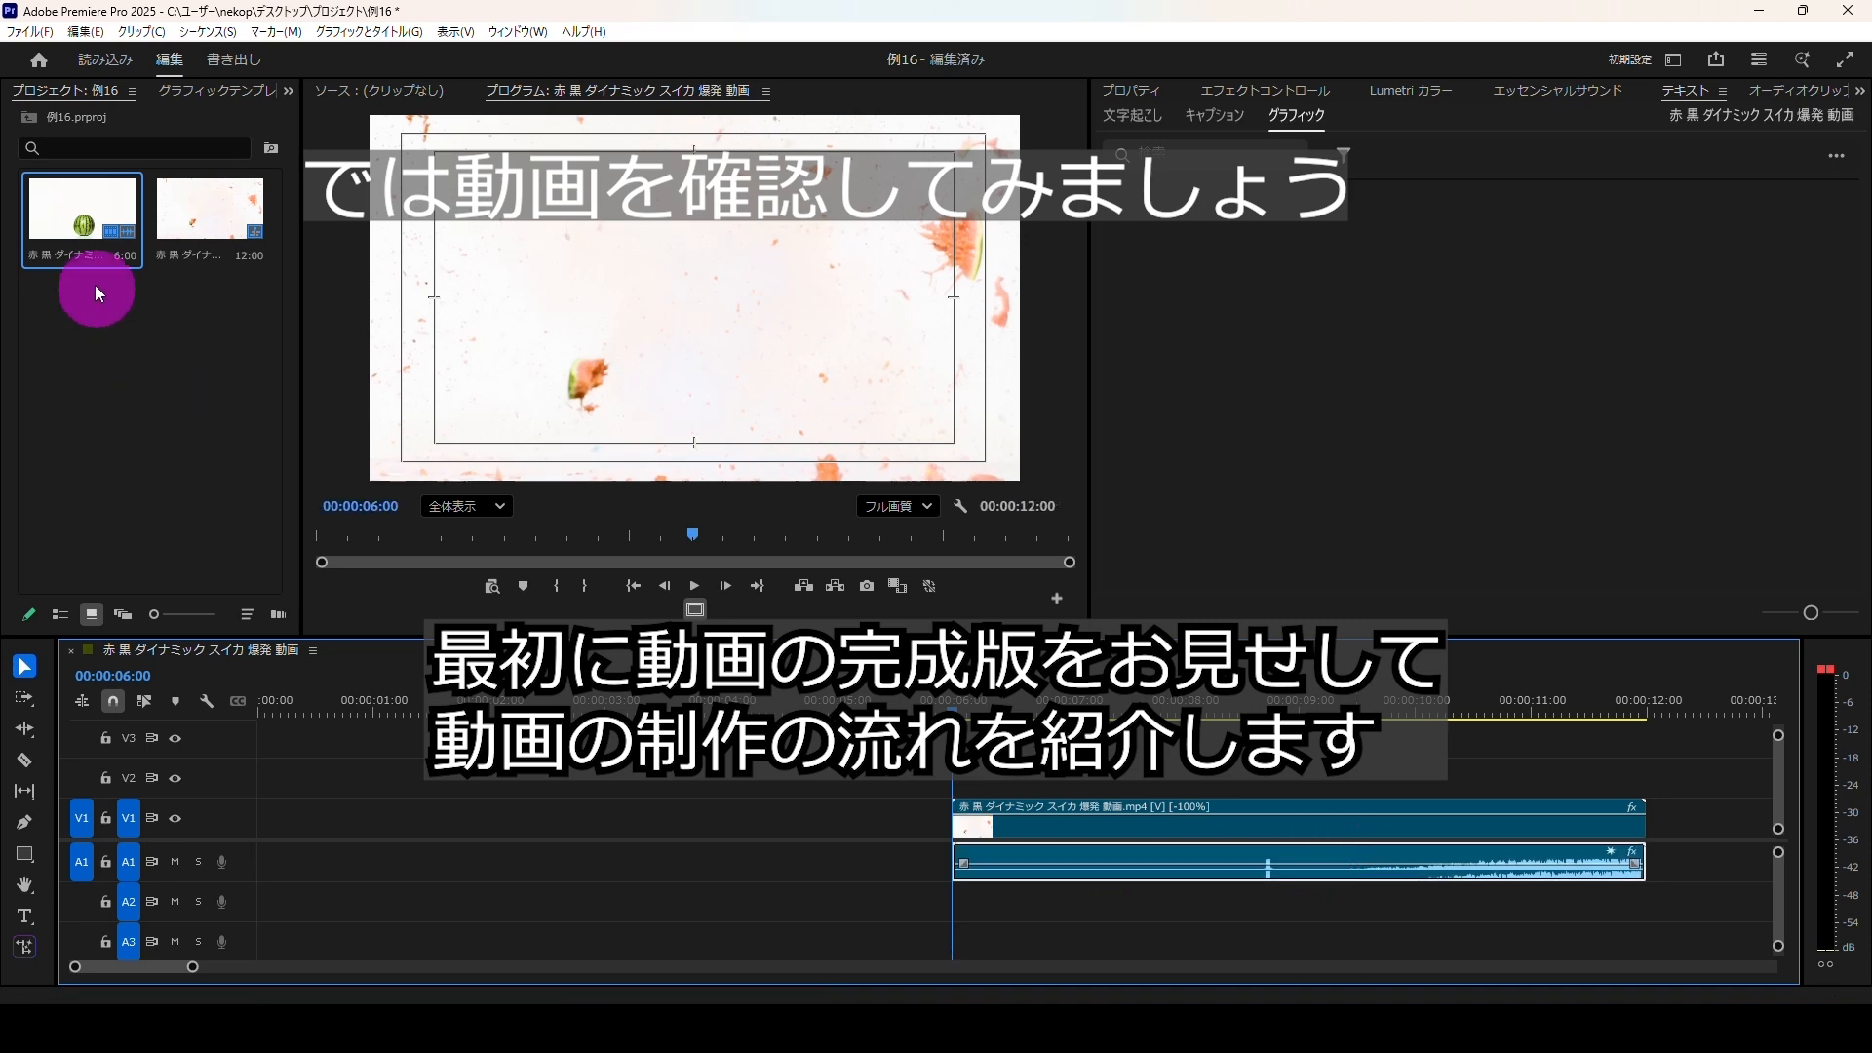
drag(84, 266, 266, 829)
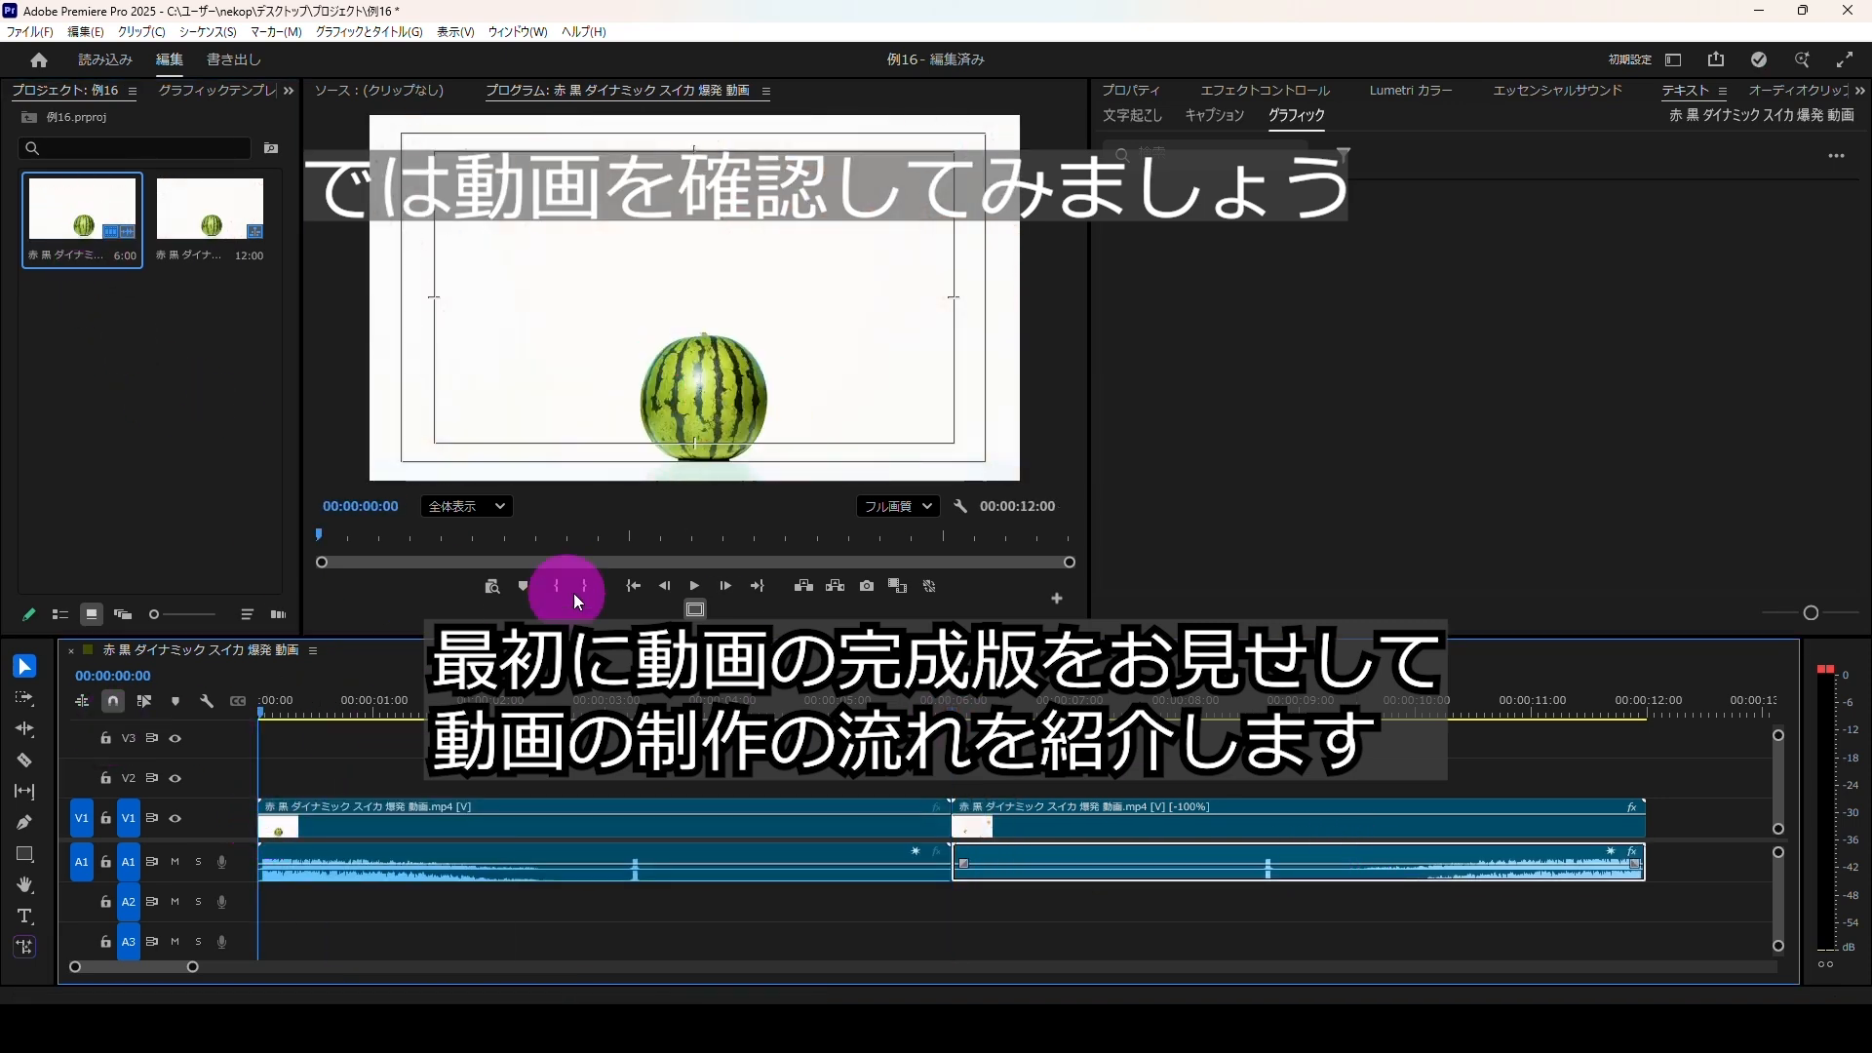
click(691, 586)
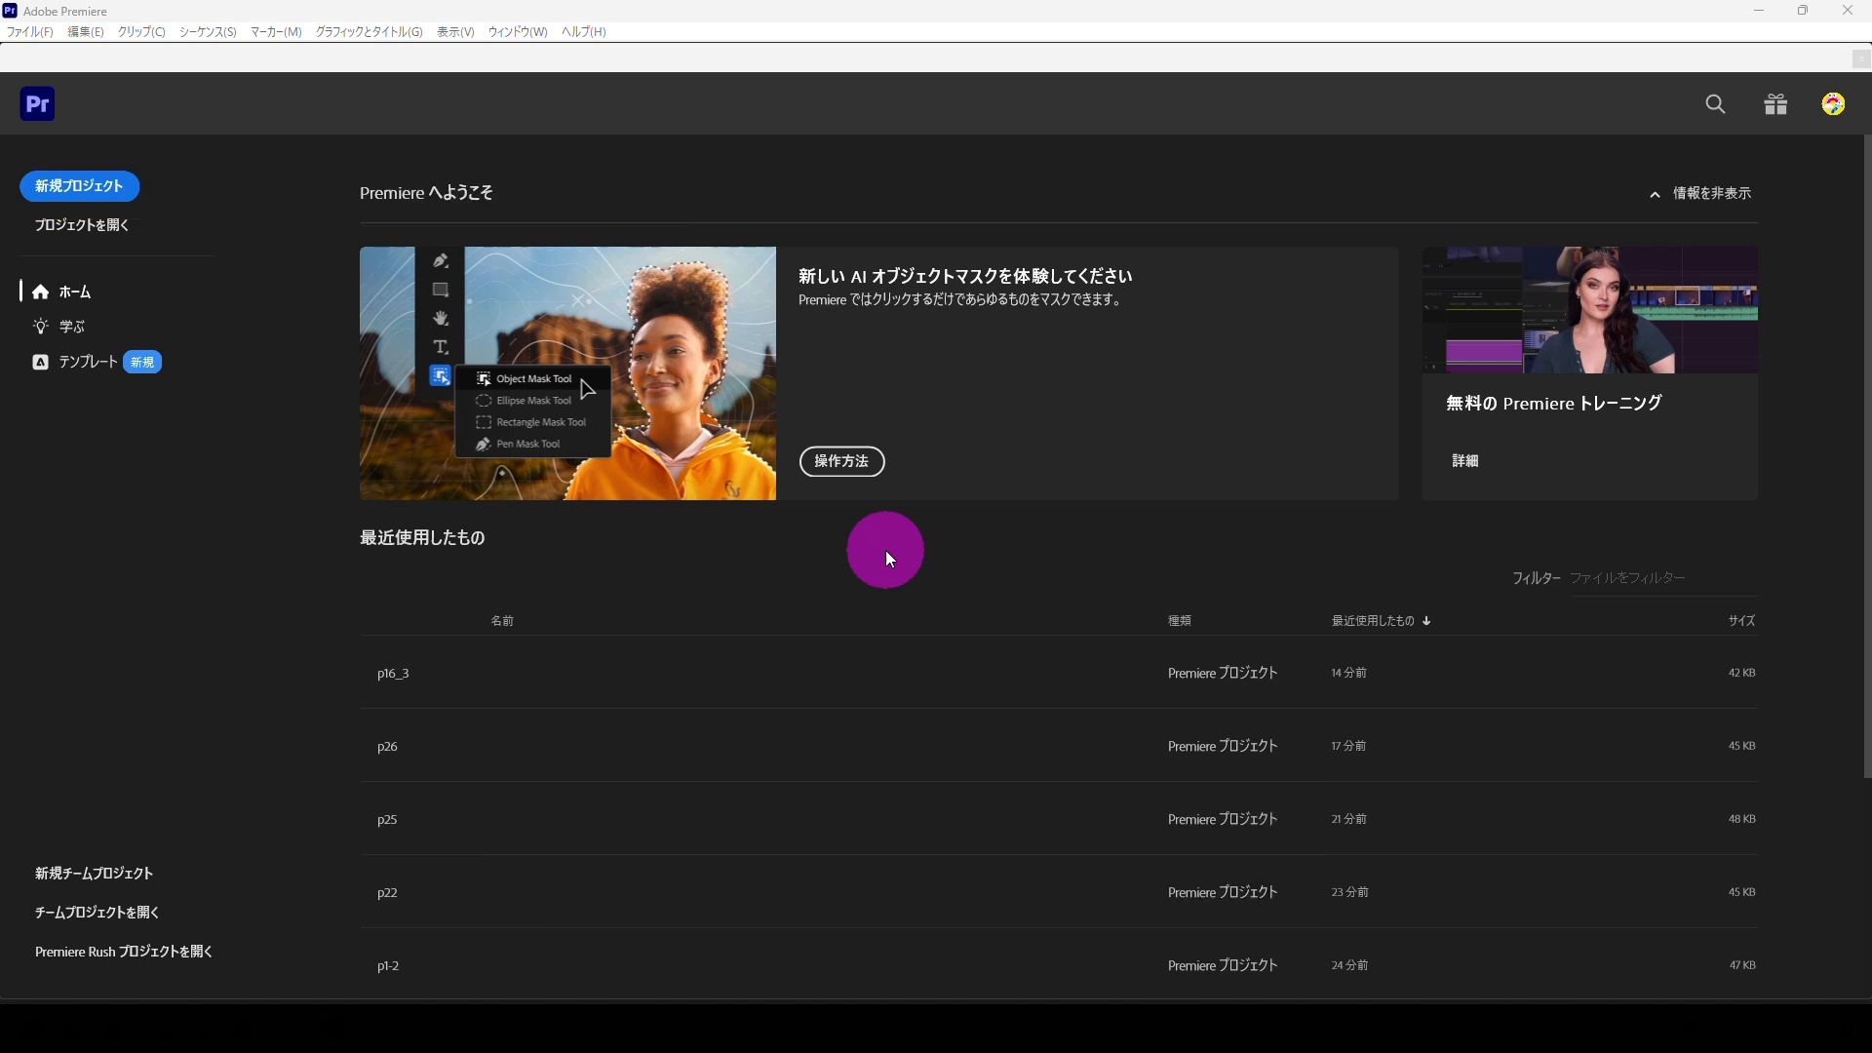
Step: Create a new project named P28 and switch it to the editing workspace
click(79, 185)
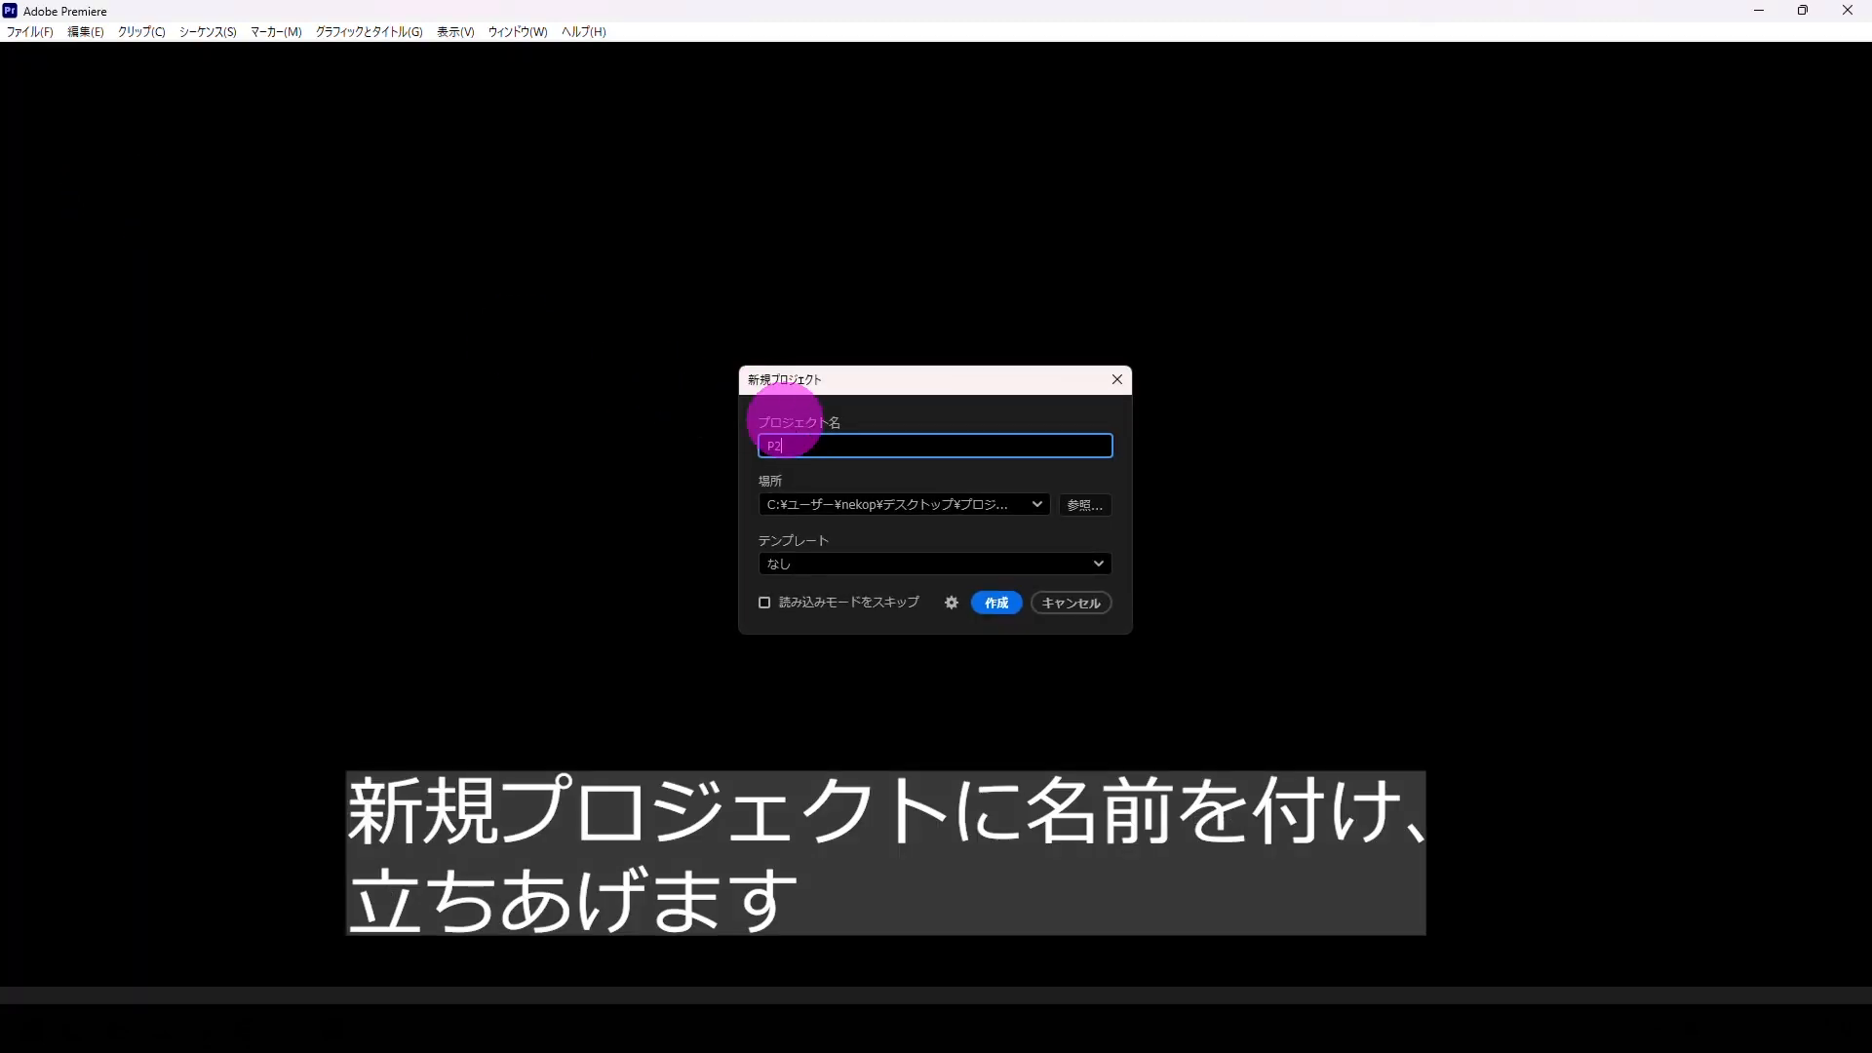
click(996, 601)
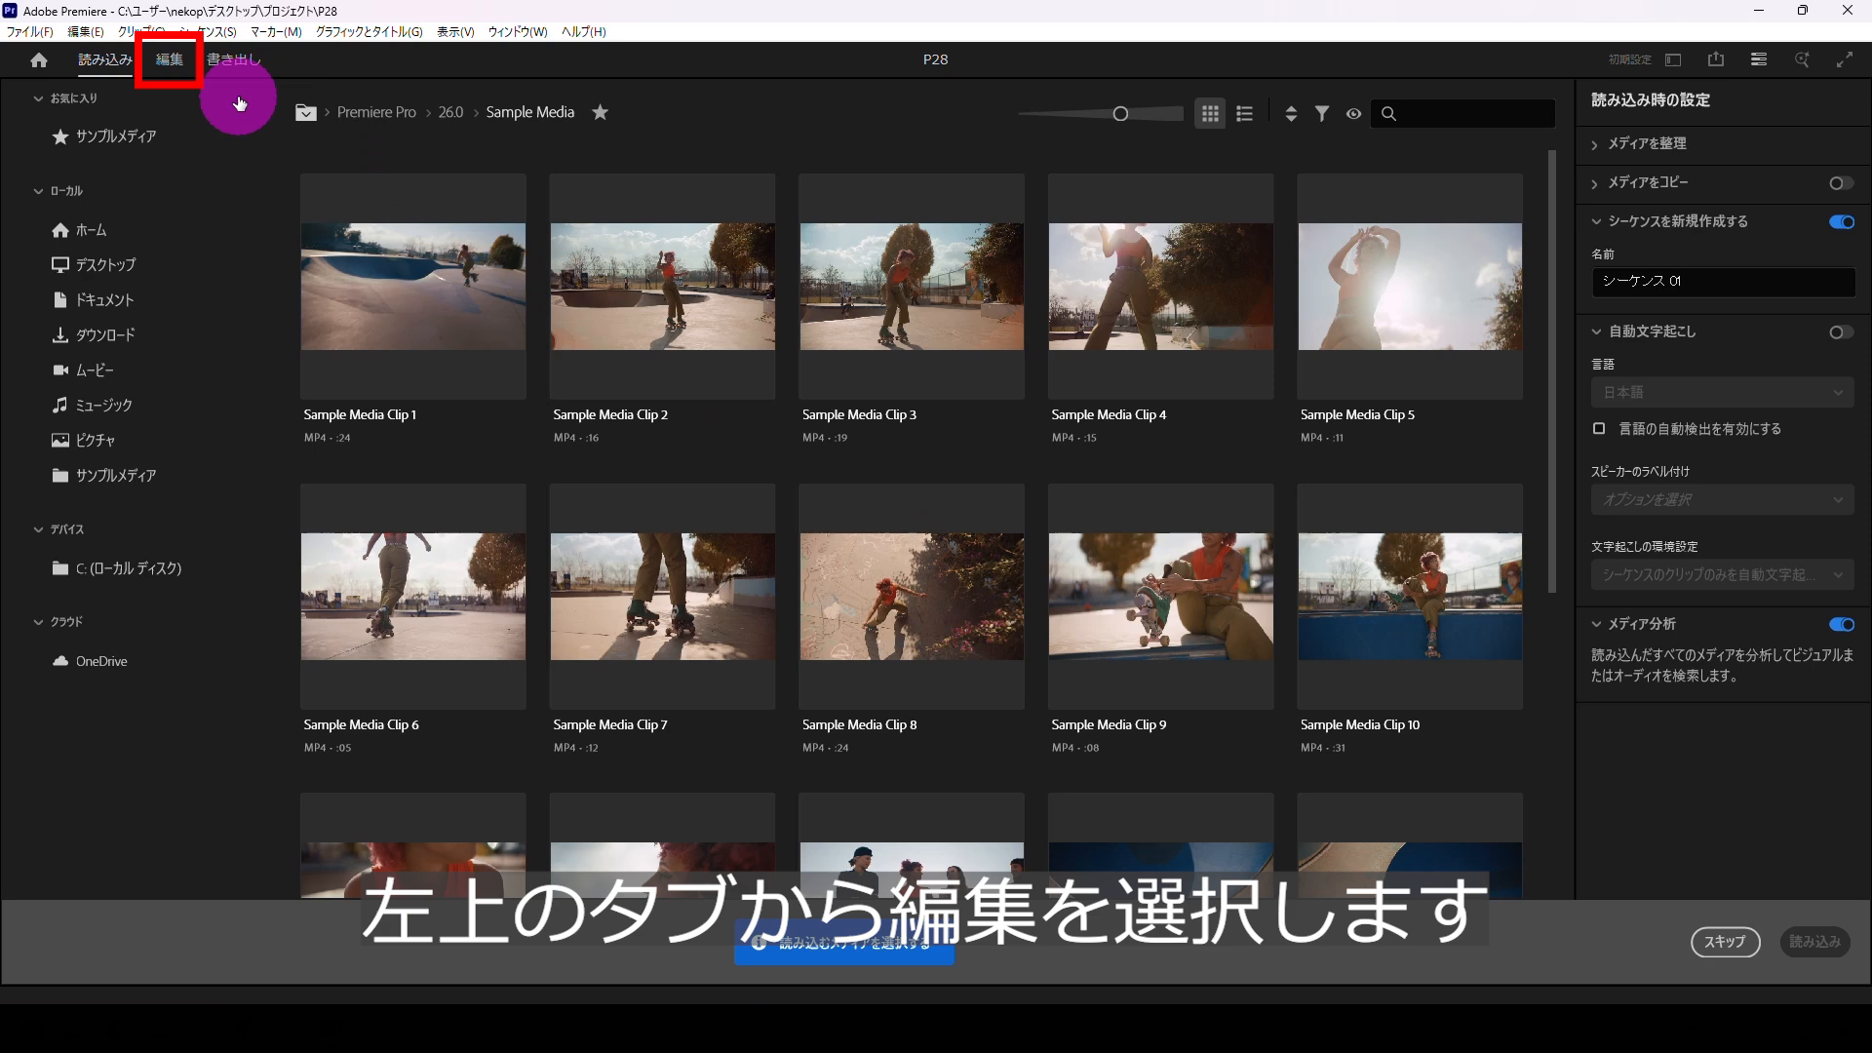
click(169, 64)
Step: Import all media files from the 動画編集 subfolder p28動画編集の流れ into the project
click(149, 992)
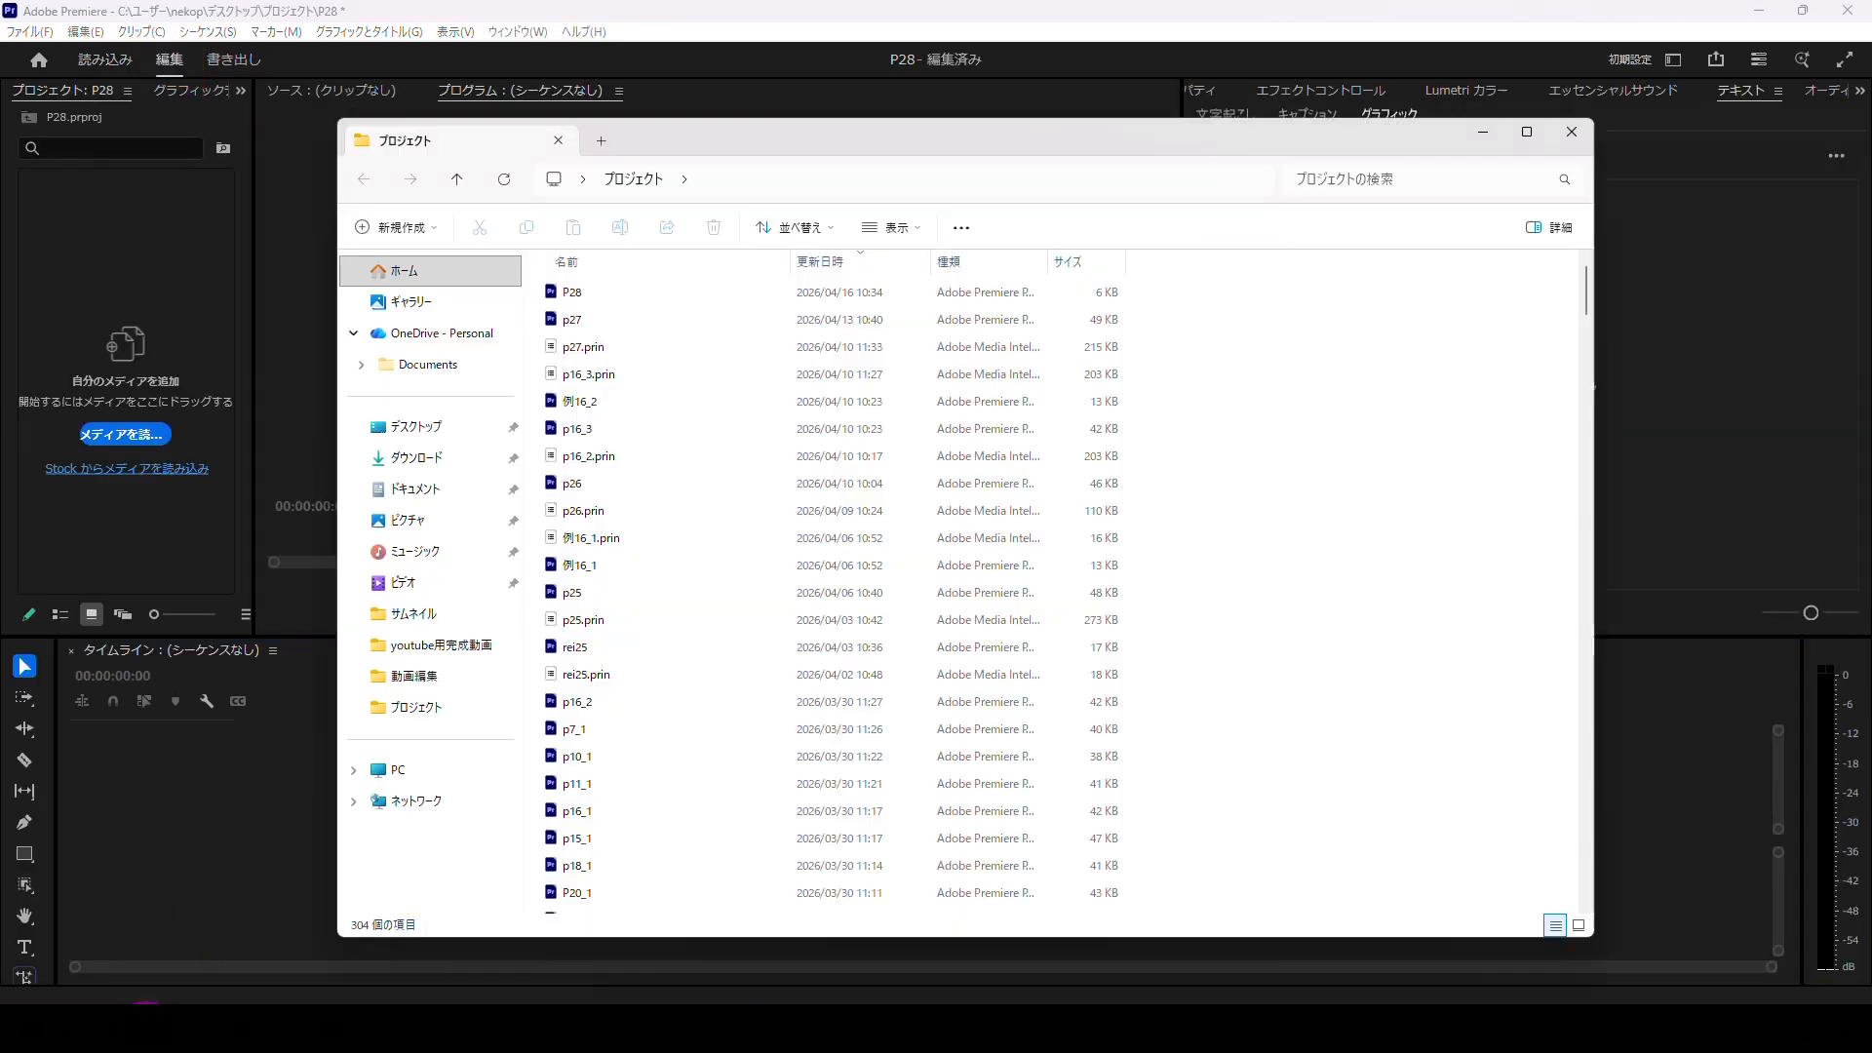
click(426, 679)
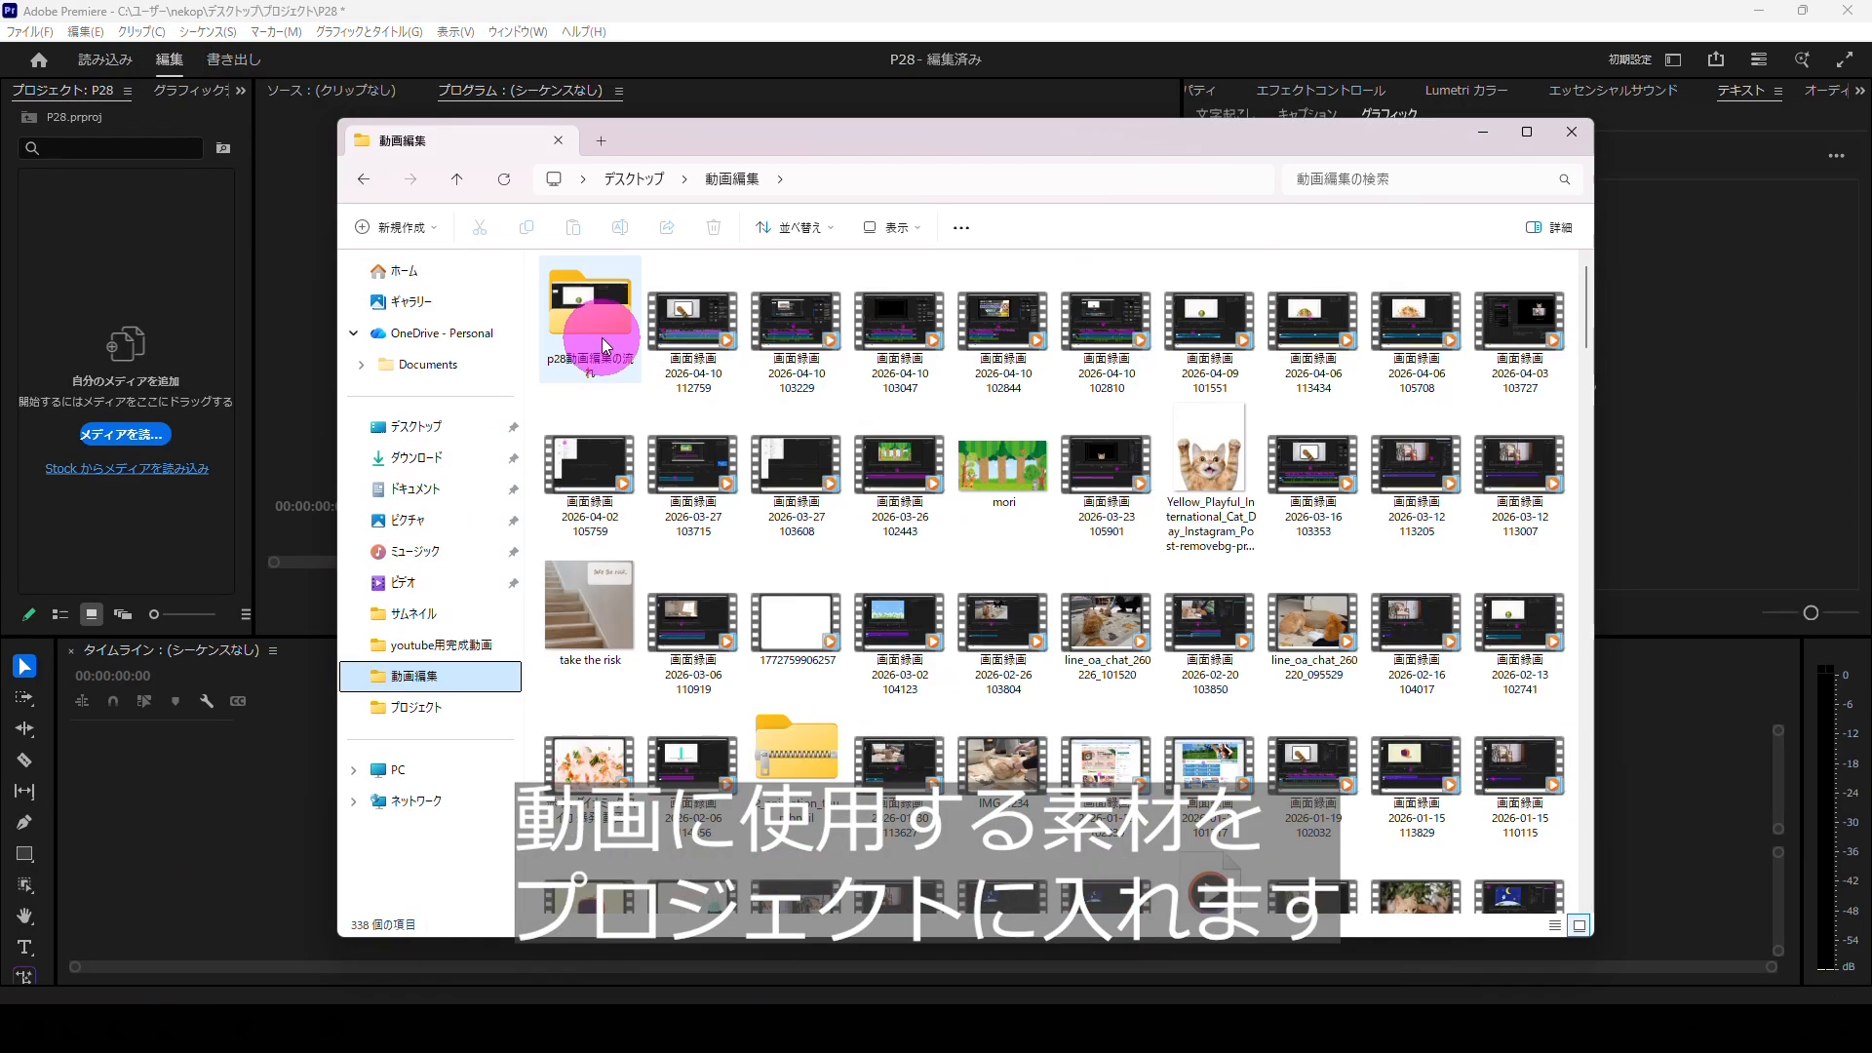
double_click(600, 331)
drag(858, 543, 166, 284)
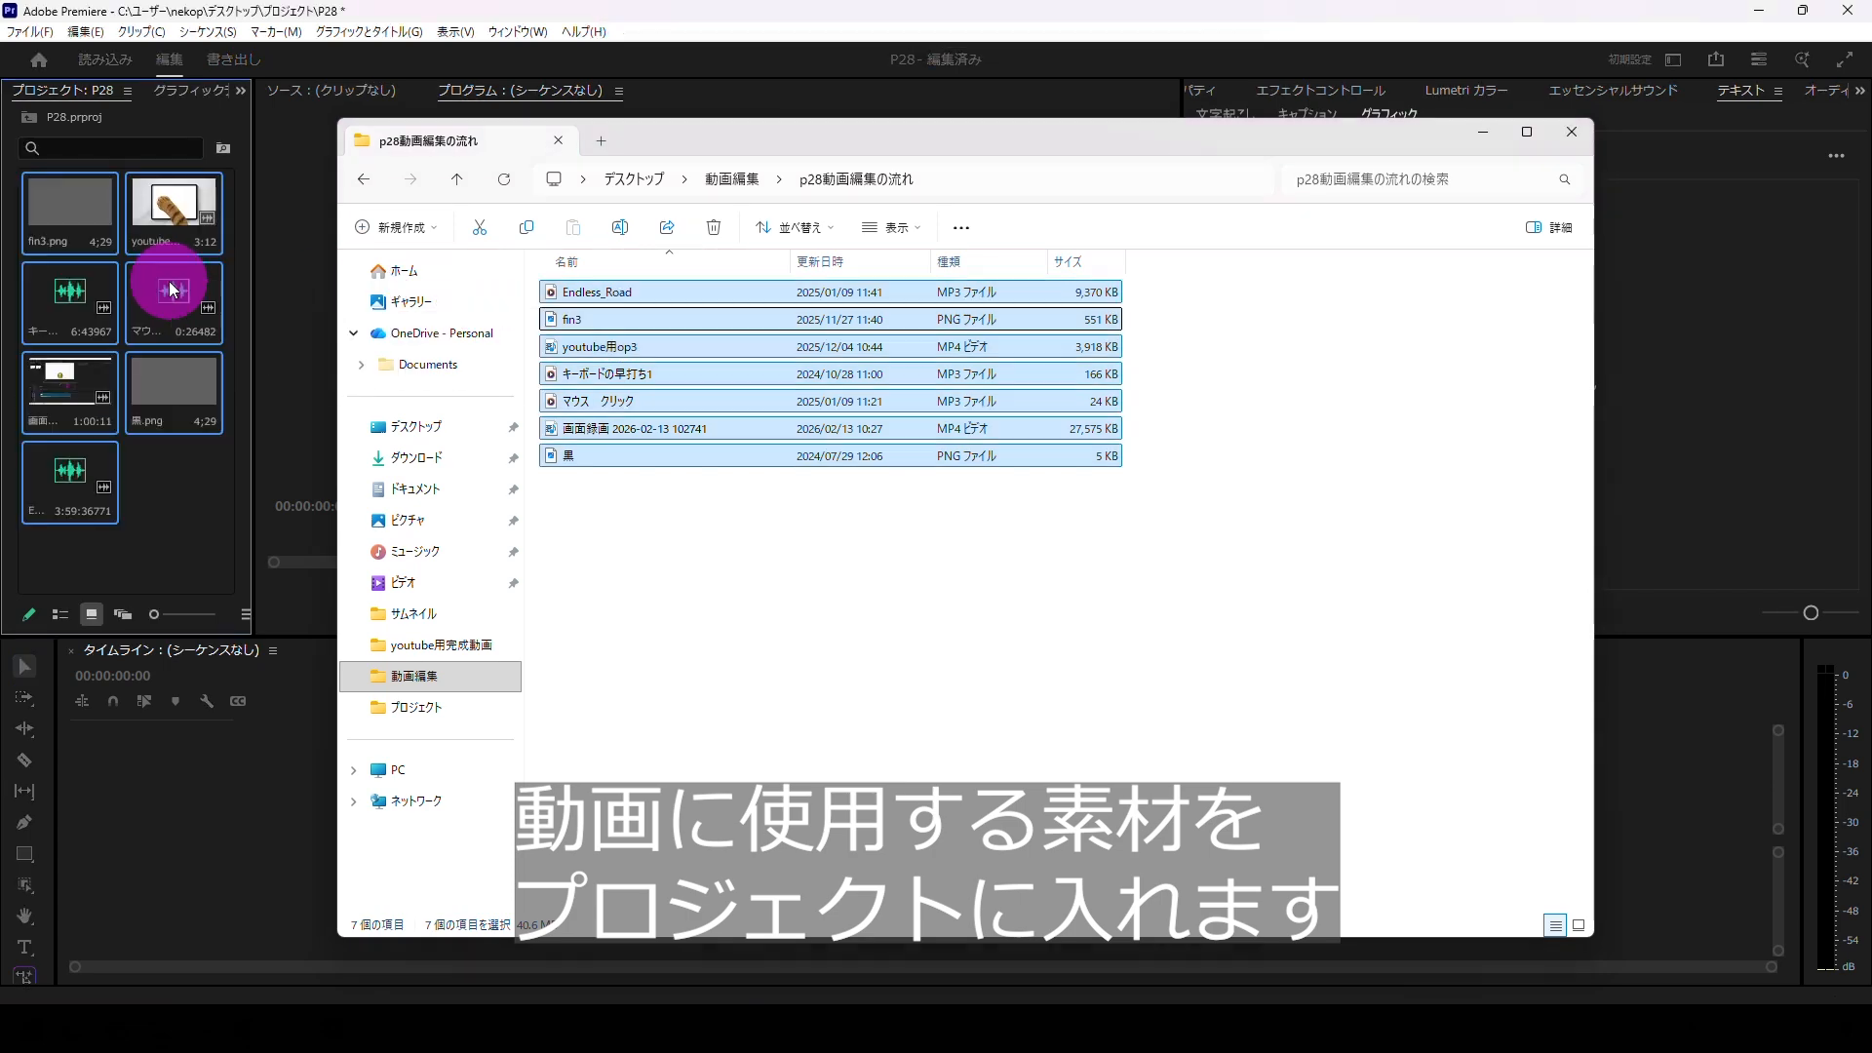
click(1571, 132)
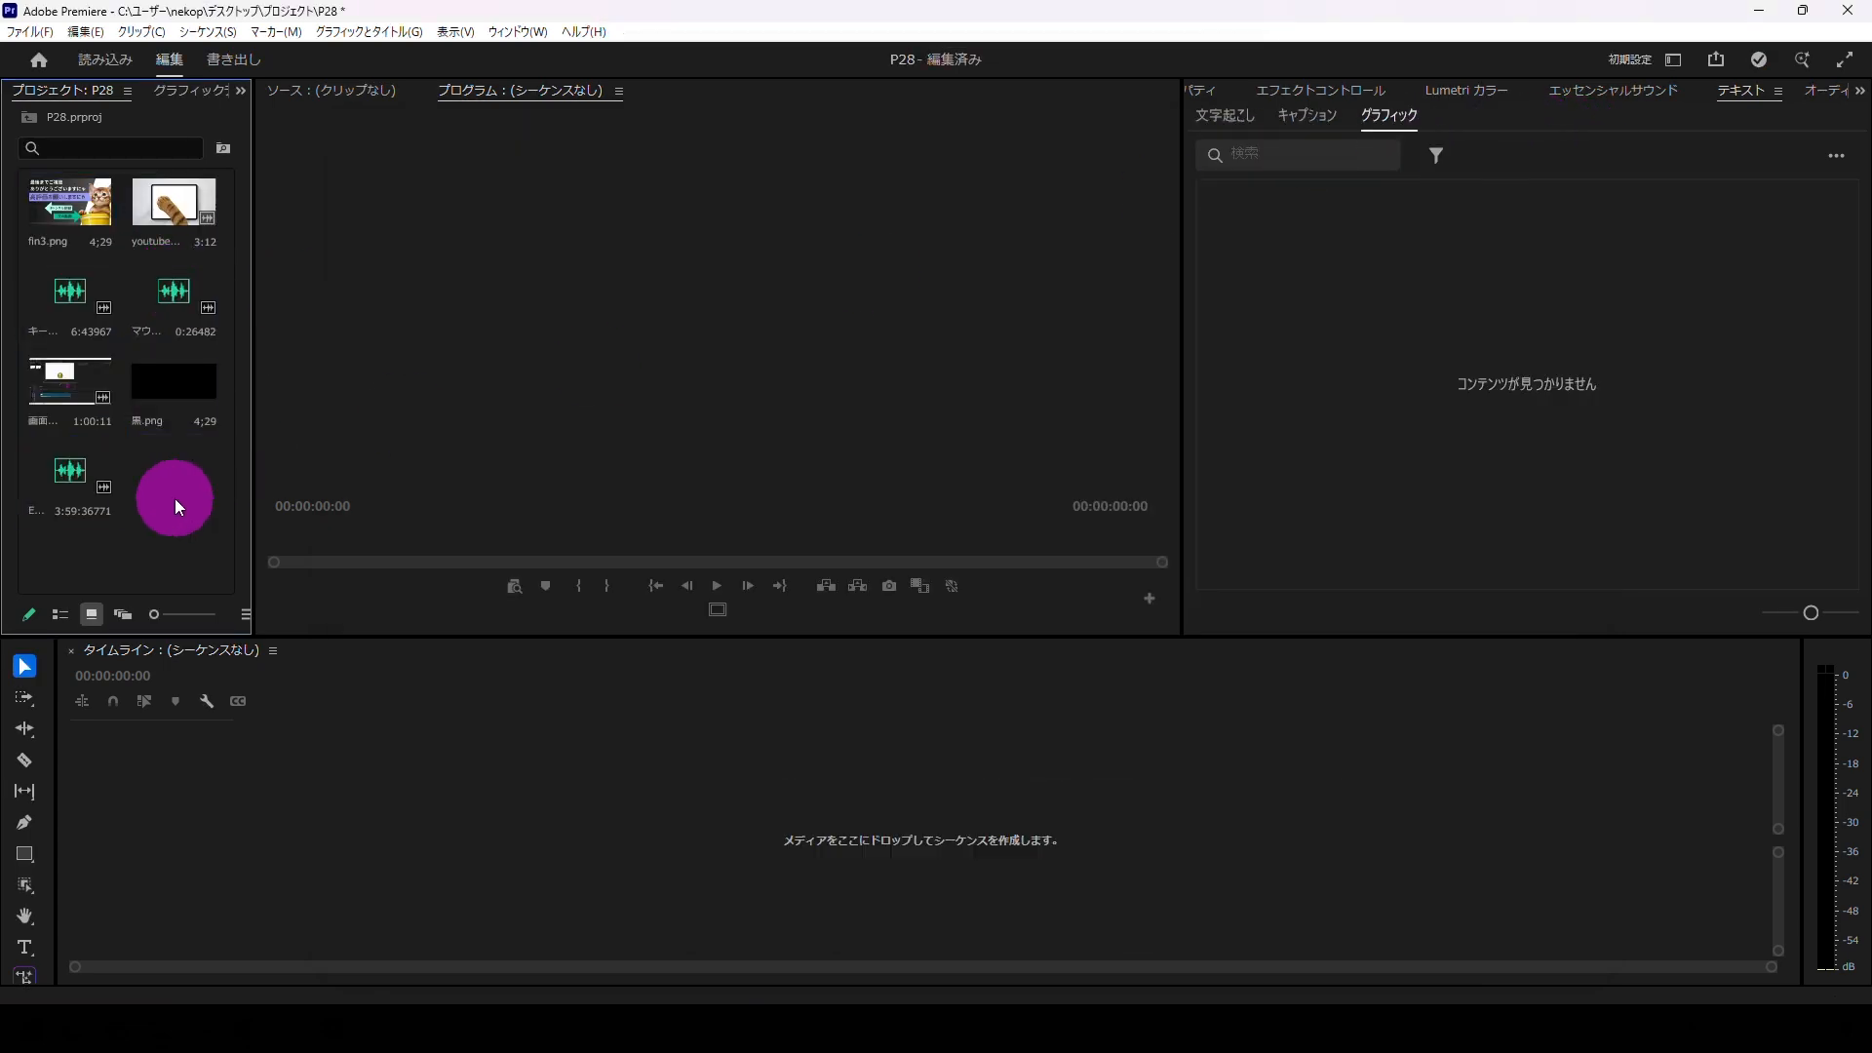
Step: Create a sequence from the opening clip youtube用op3 and play it through to its end
drag(172, 195, 209, 786)
click(718, 586)
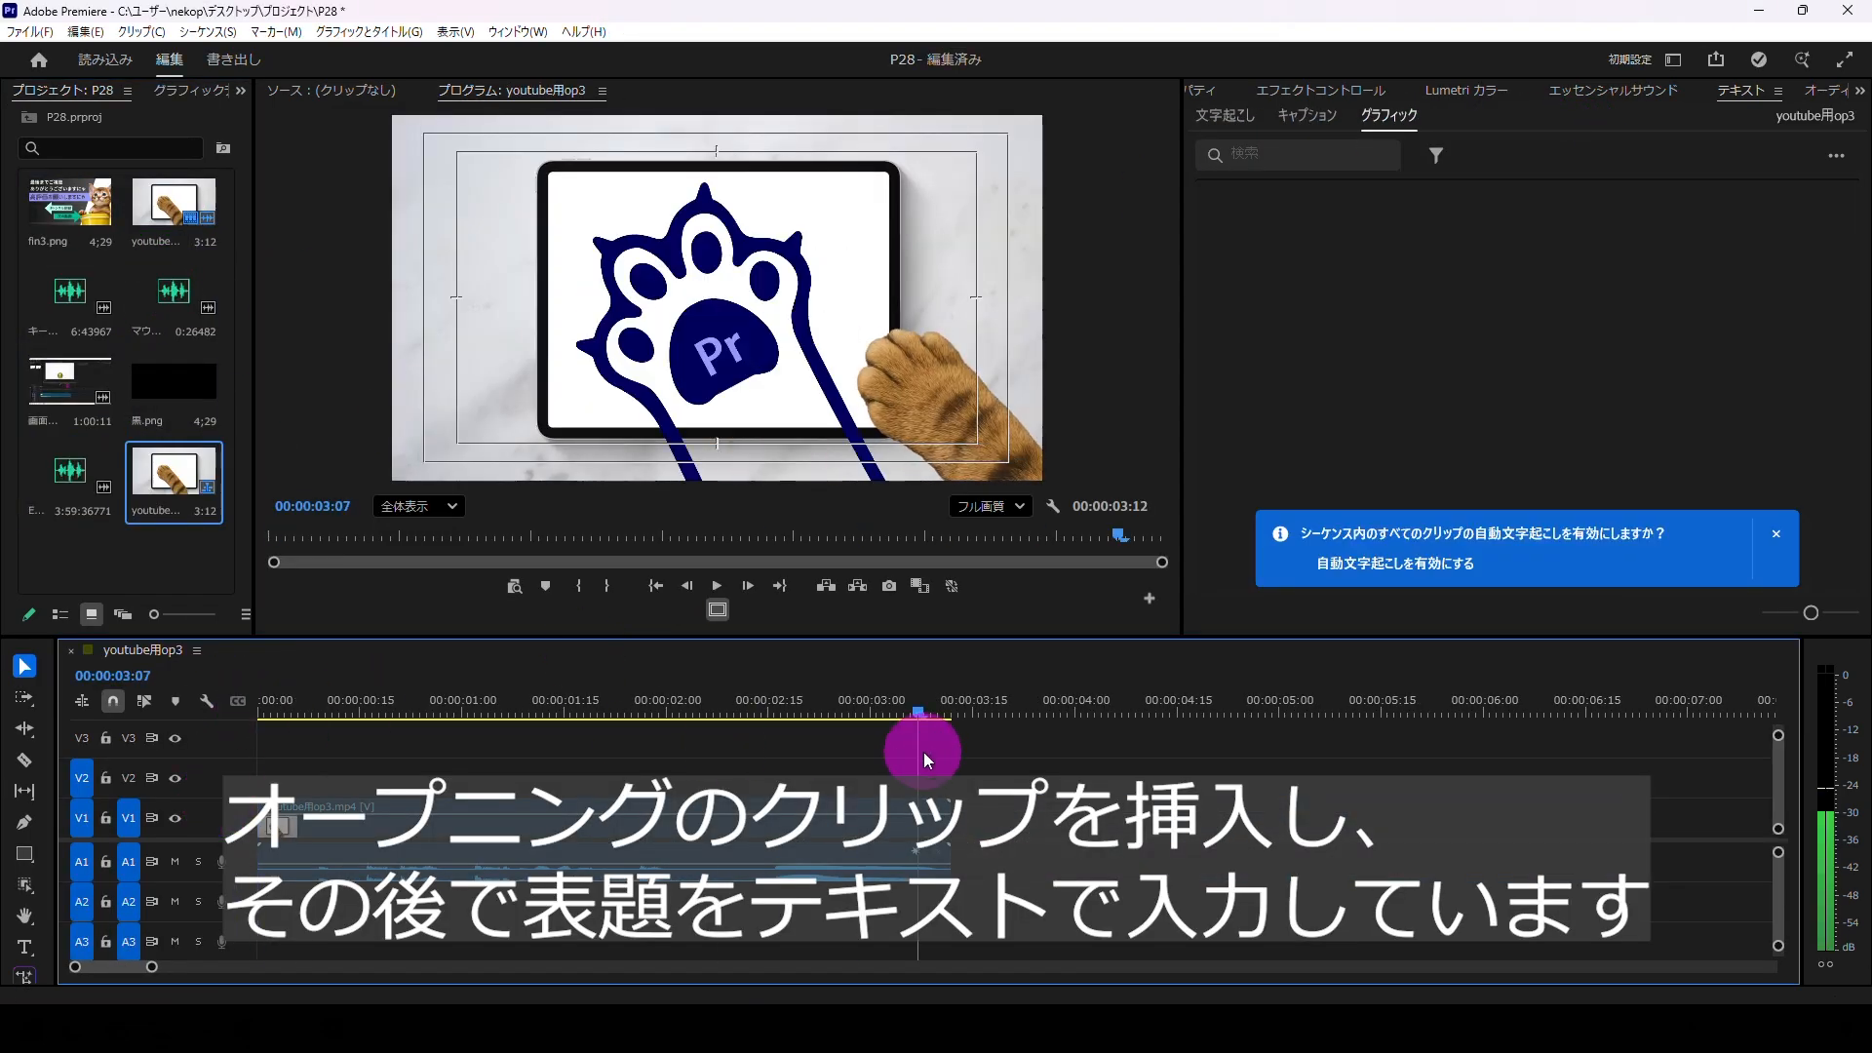
Step: Add a title reading "#28.動画編集の流れの練習" right after the opening clip, at 00:00:03:12
click(35, 945)
click(488, 292)
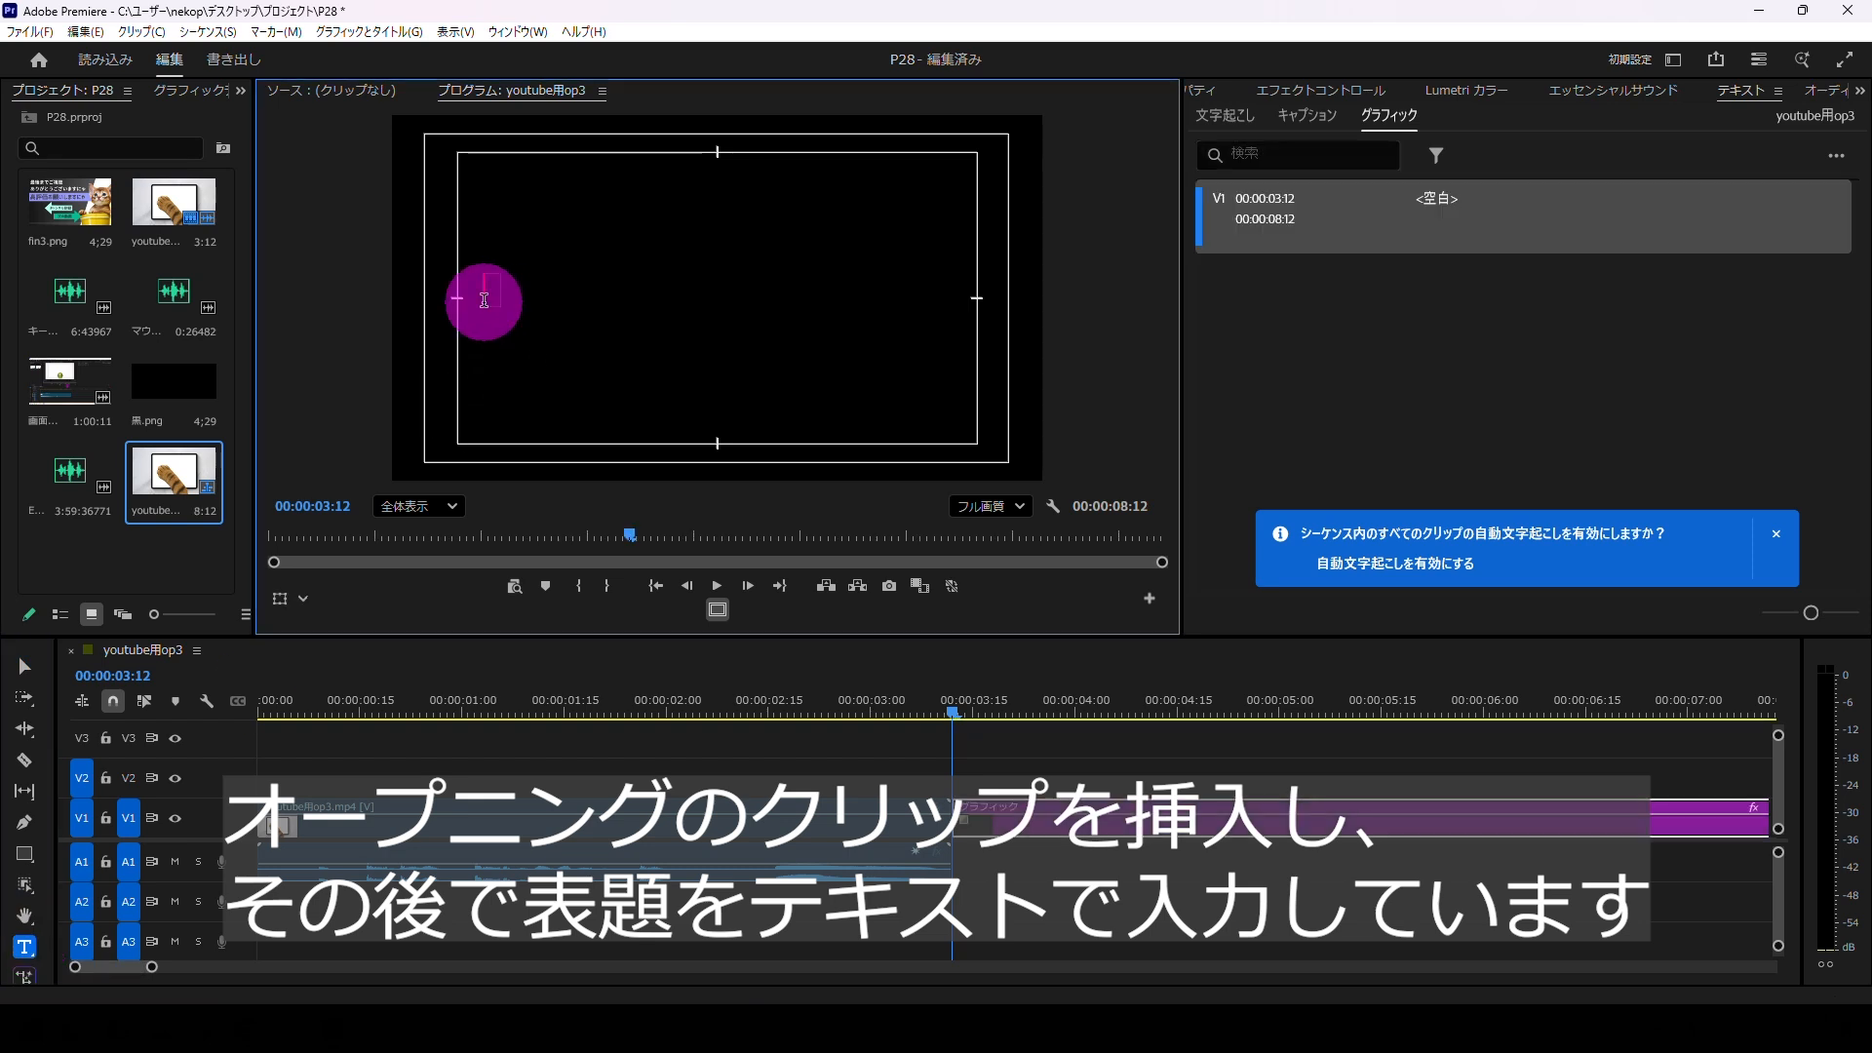
click(1471, 209)
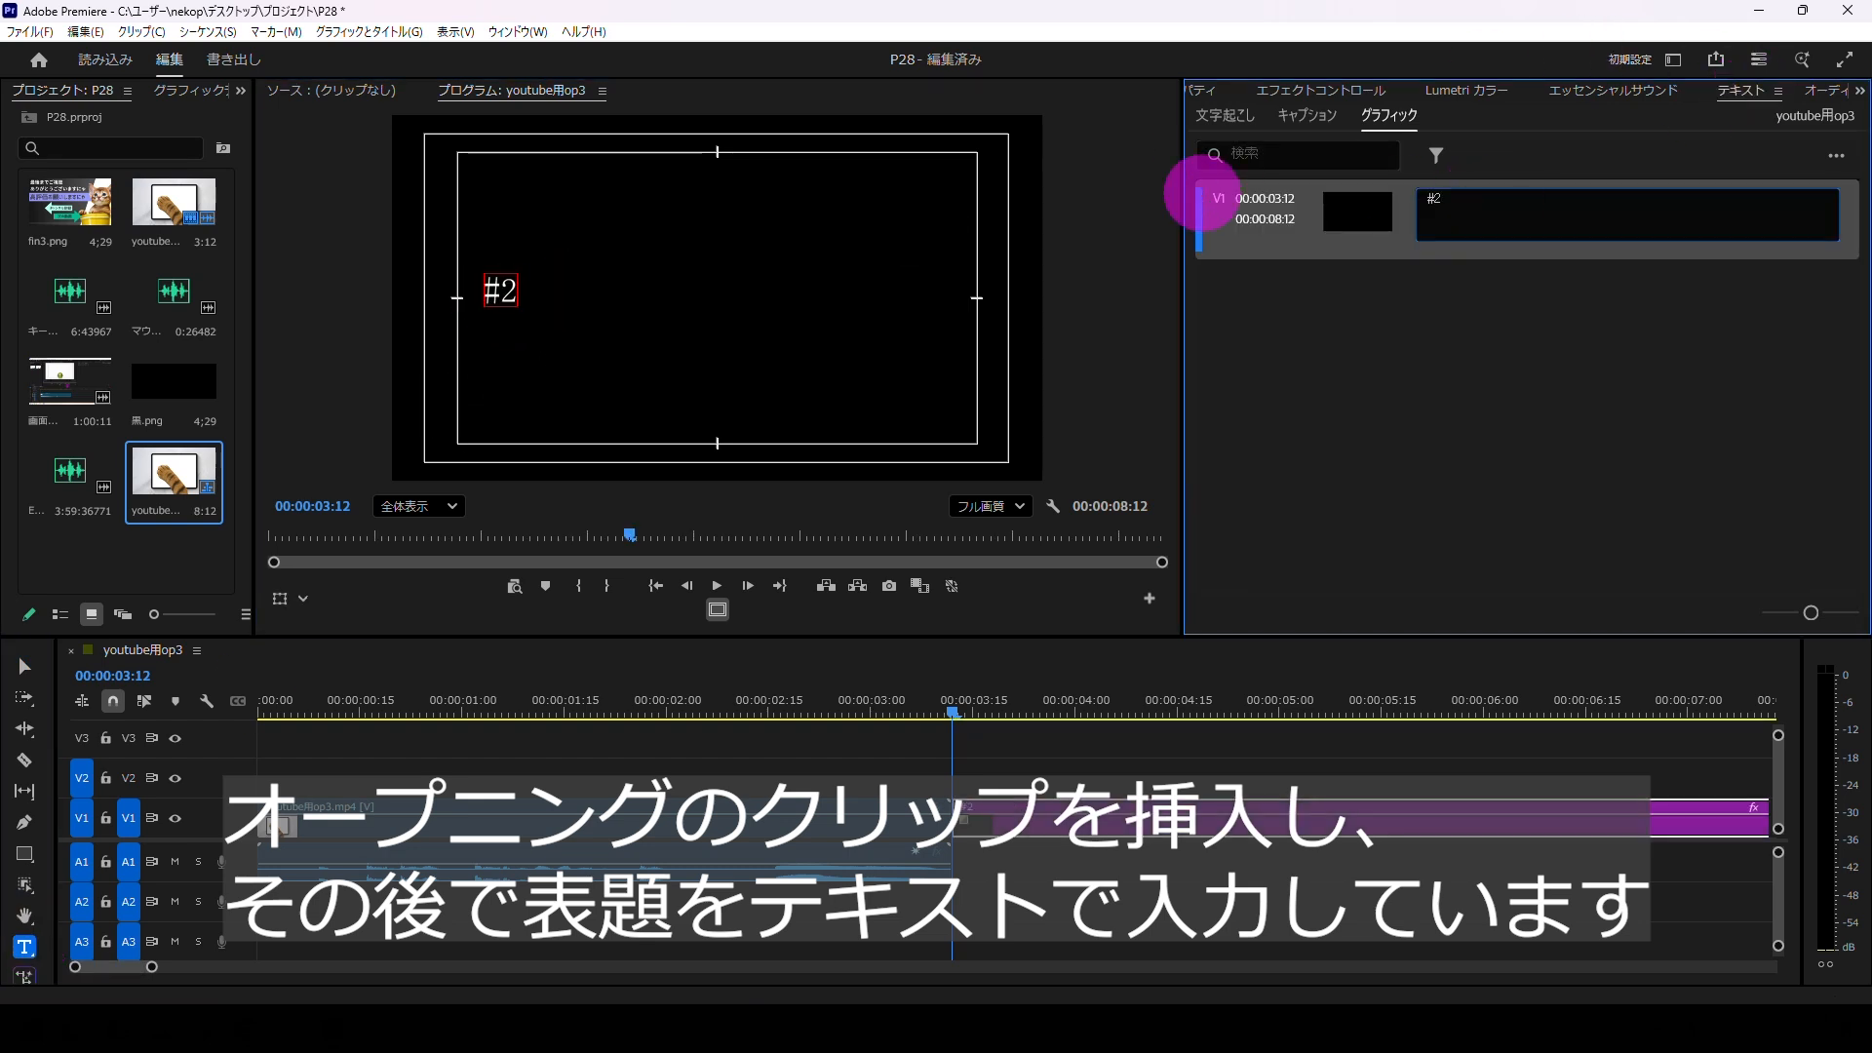
text(#28. 動画)
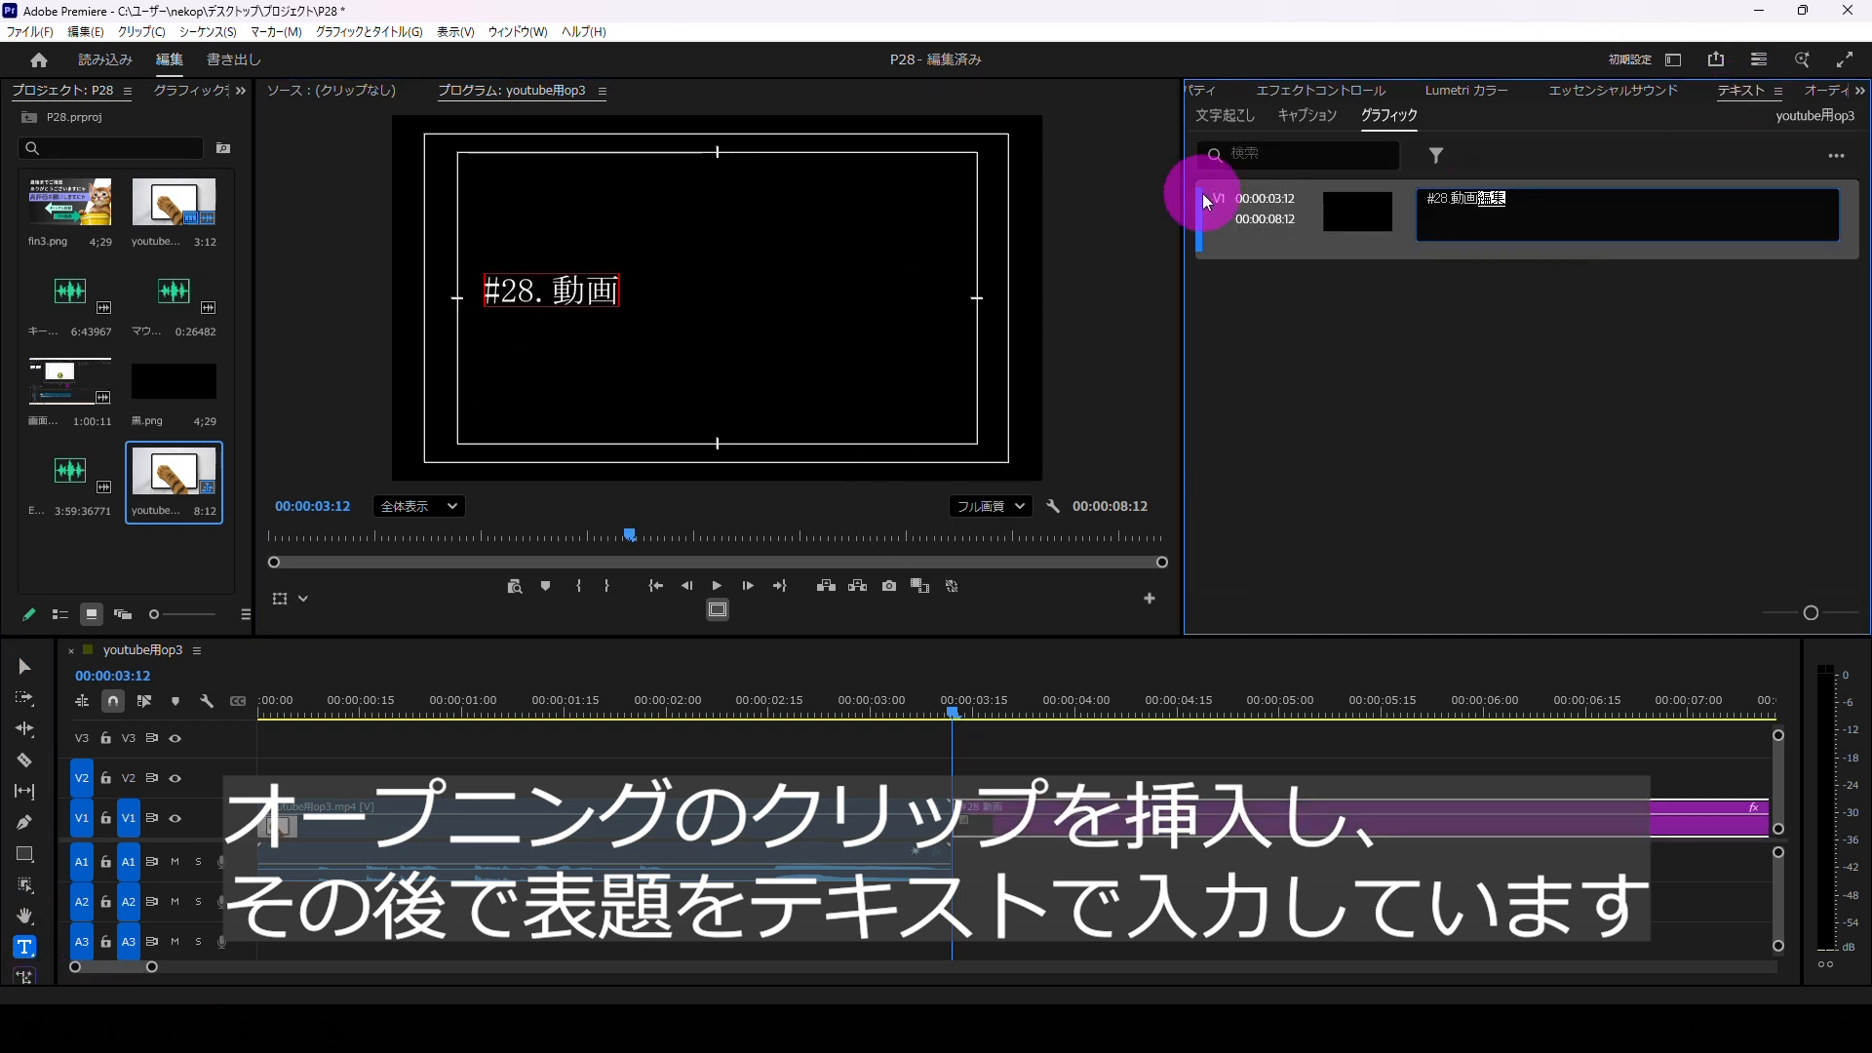
text(編集の流れの練習)
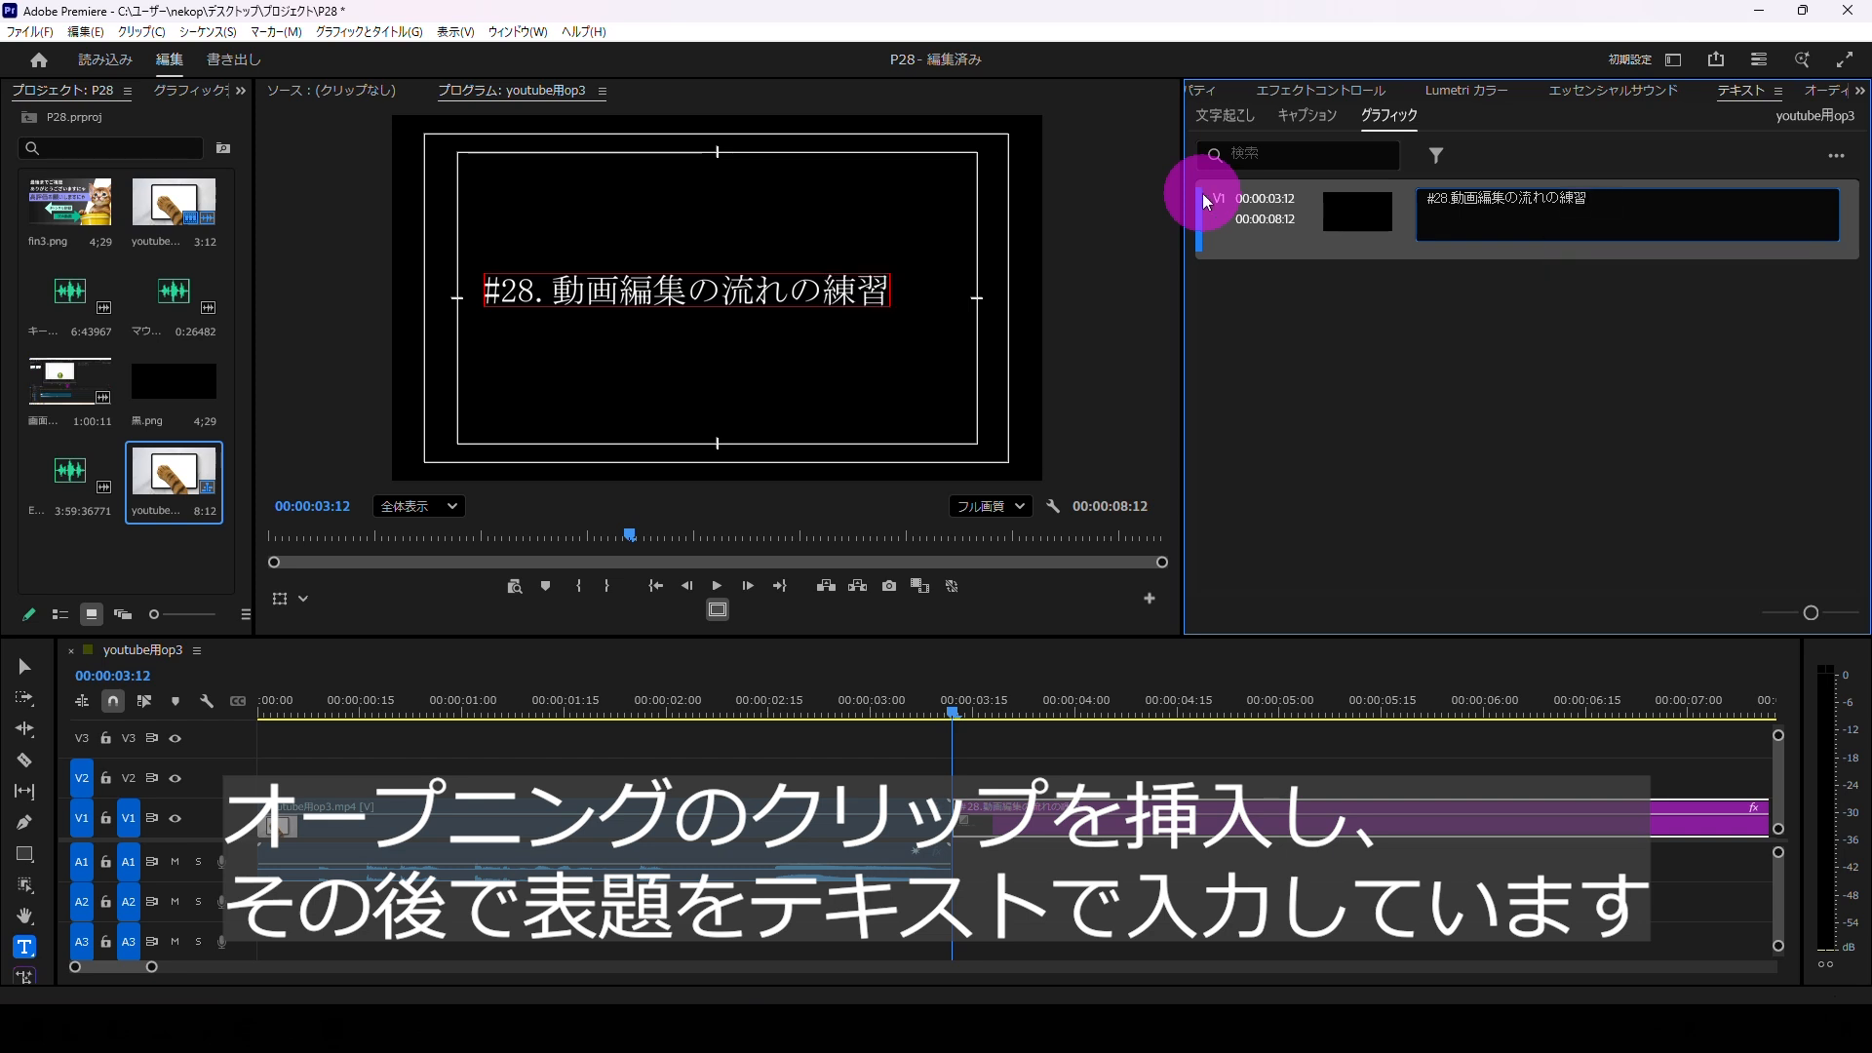
Step: Set the title's font to メイリオ and center the text in the frame
click(1296, 90)
click(1213, 192)
click(1297, 240)
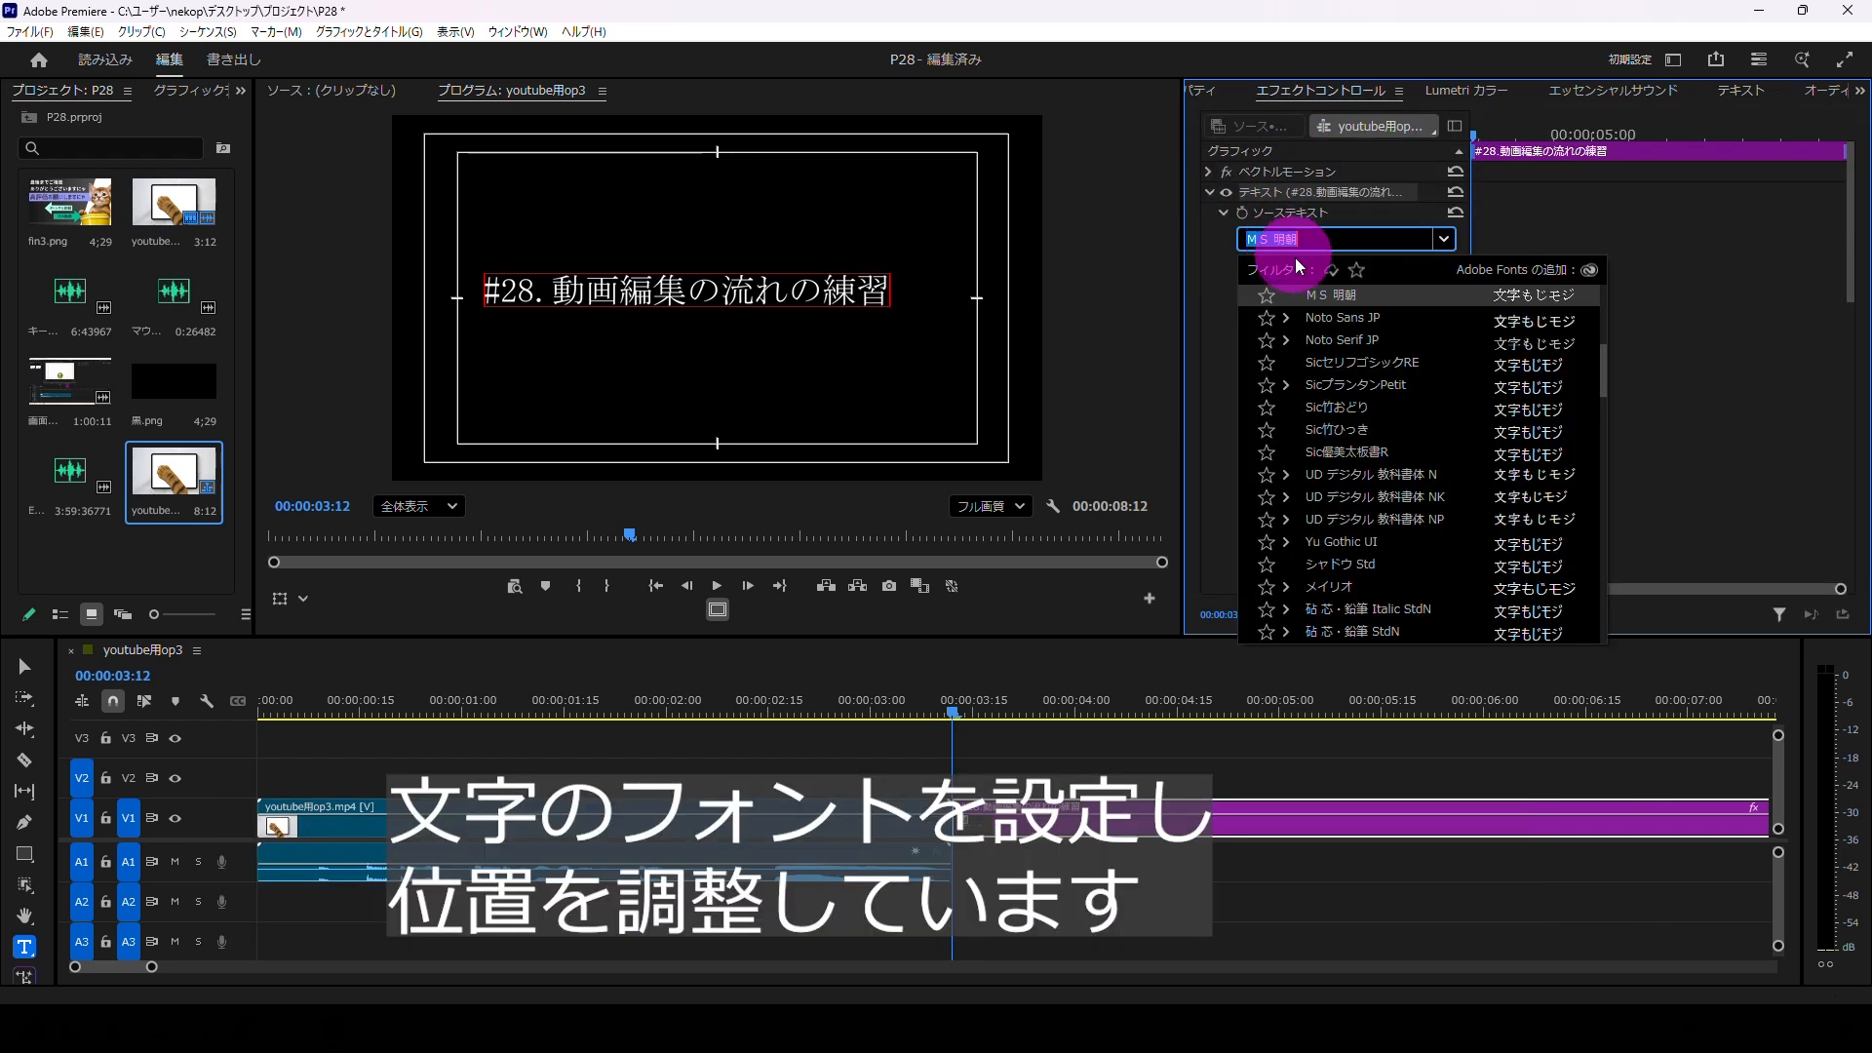
click(1322, 590)
click(24, 666)
drag(546, 317, 603, 305)
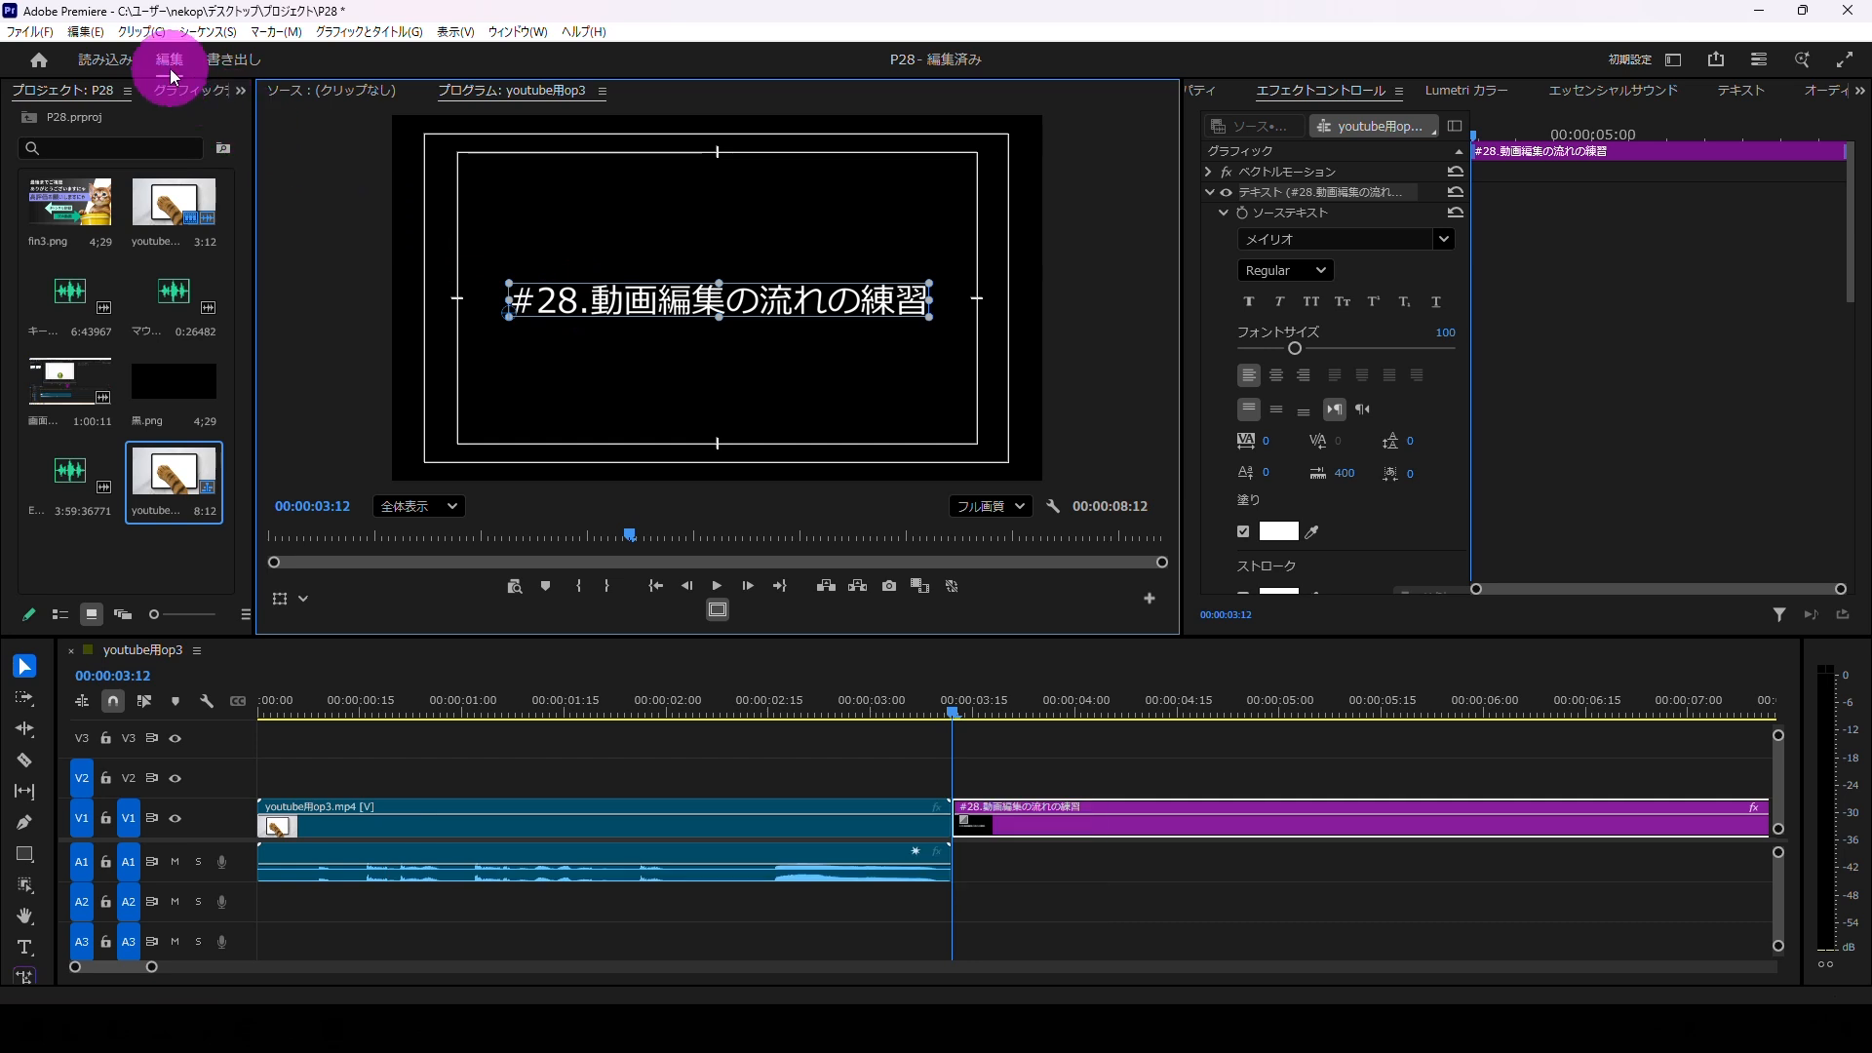
Step: Apply the legacy video effect リニアワイプ (レガシー) to the title clip
click(241, 92)
click(276, 180)
click(86, 274)
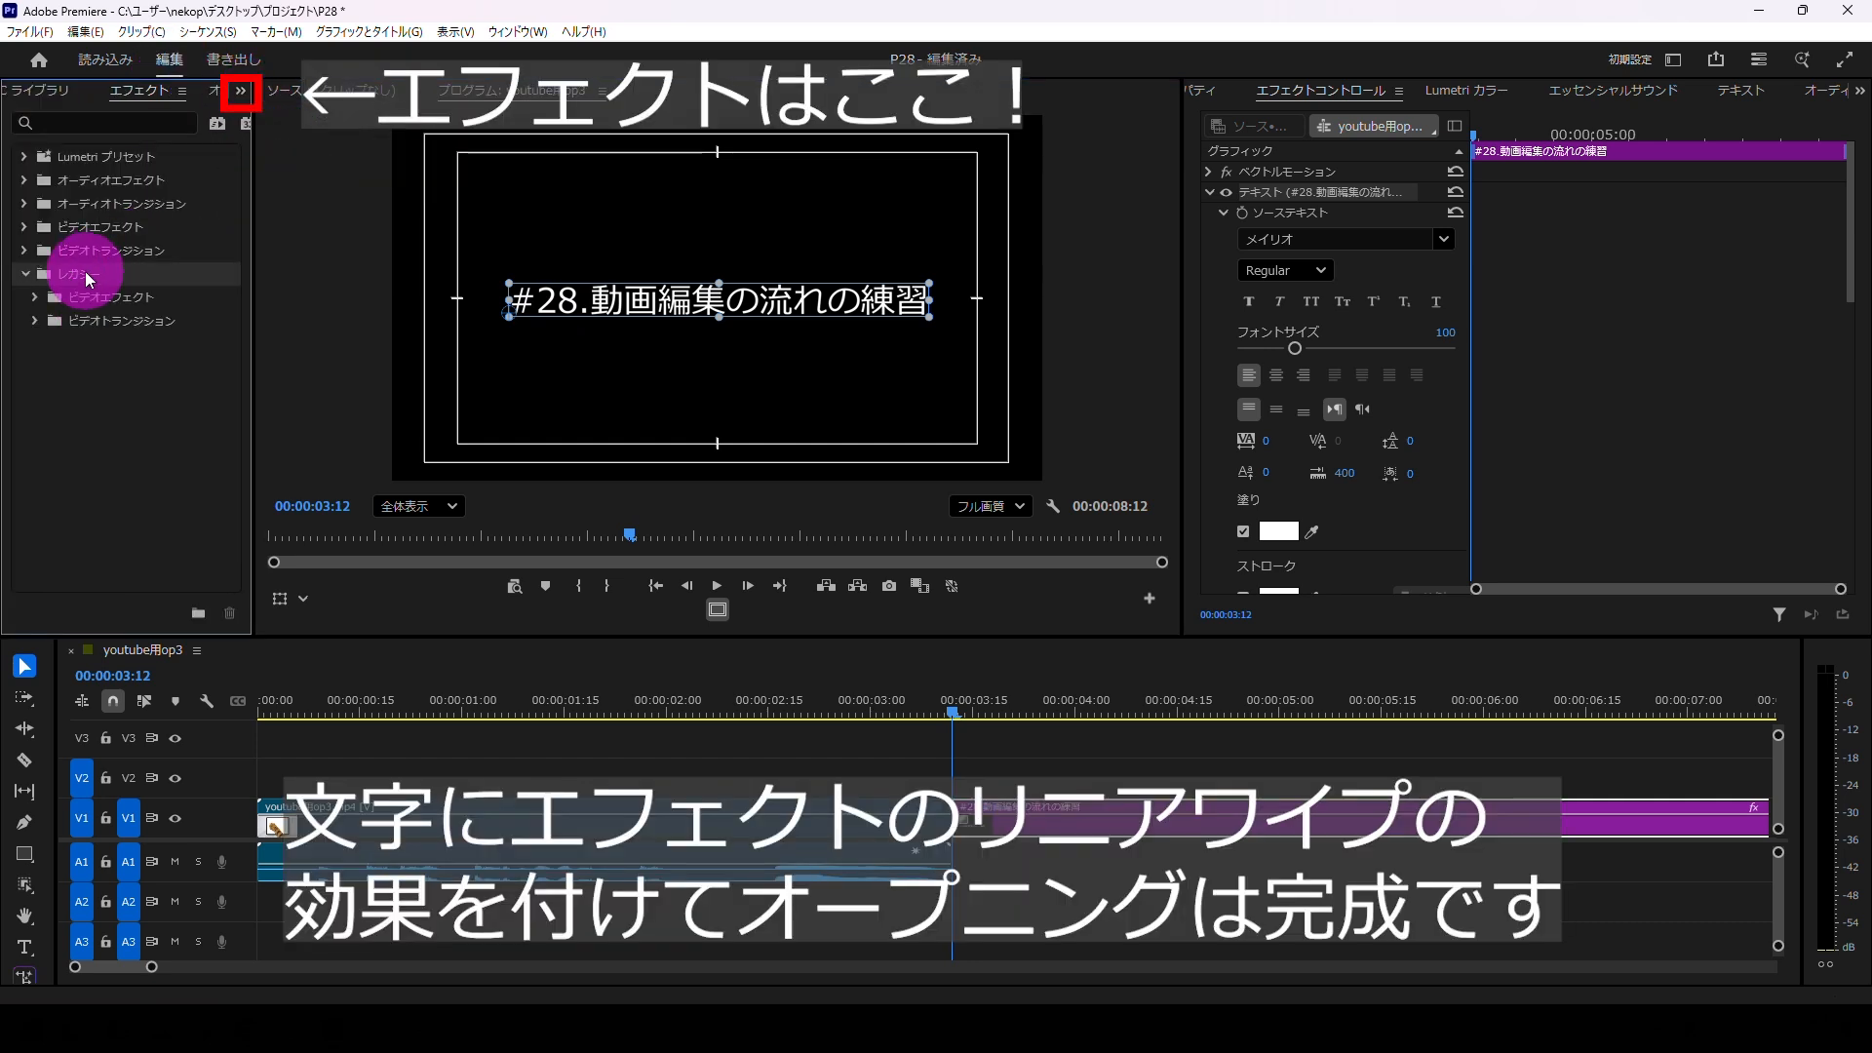
click(108, 307)
scroll(138, 424, down, 1)
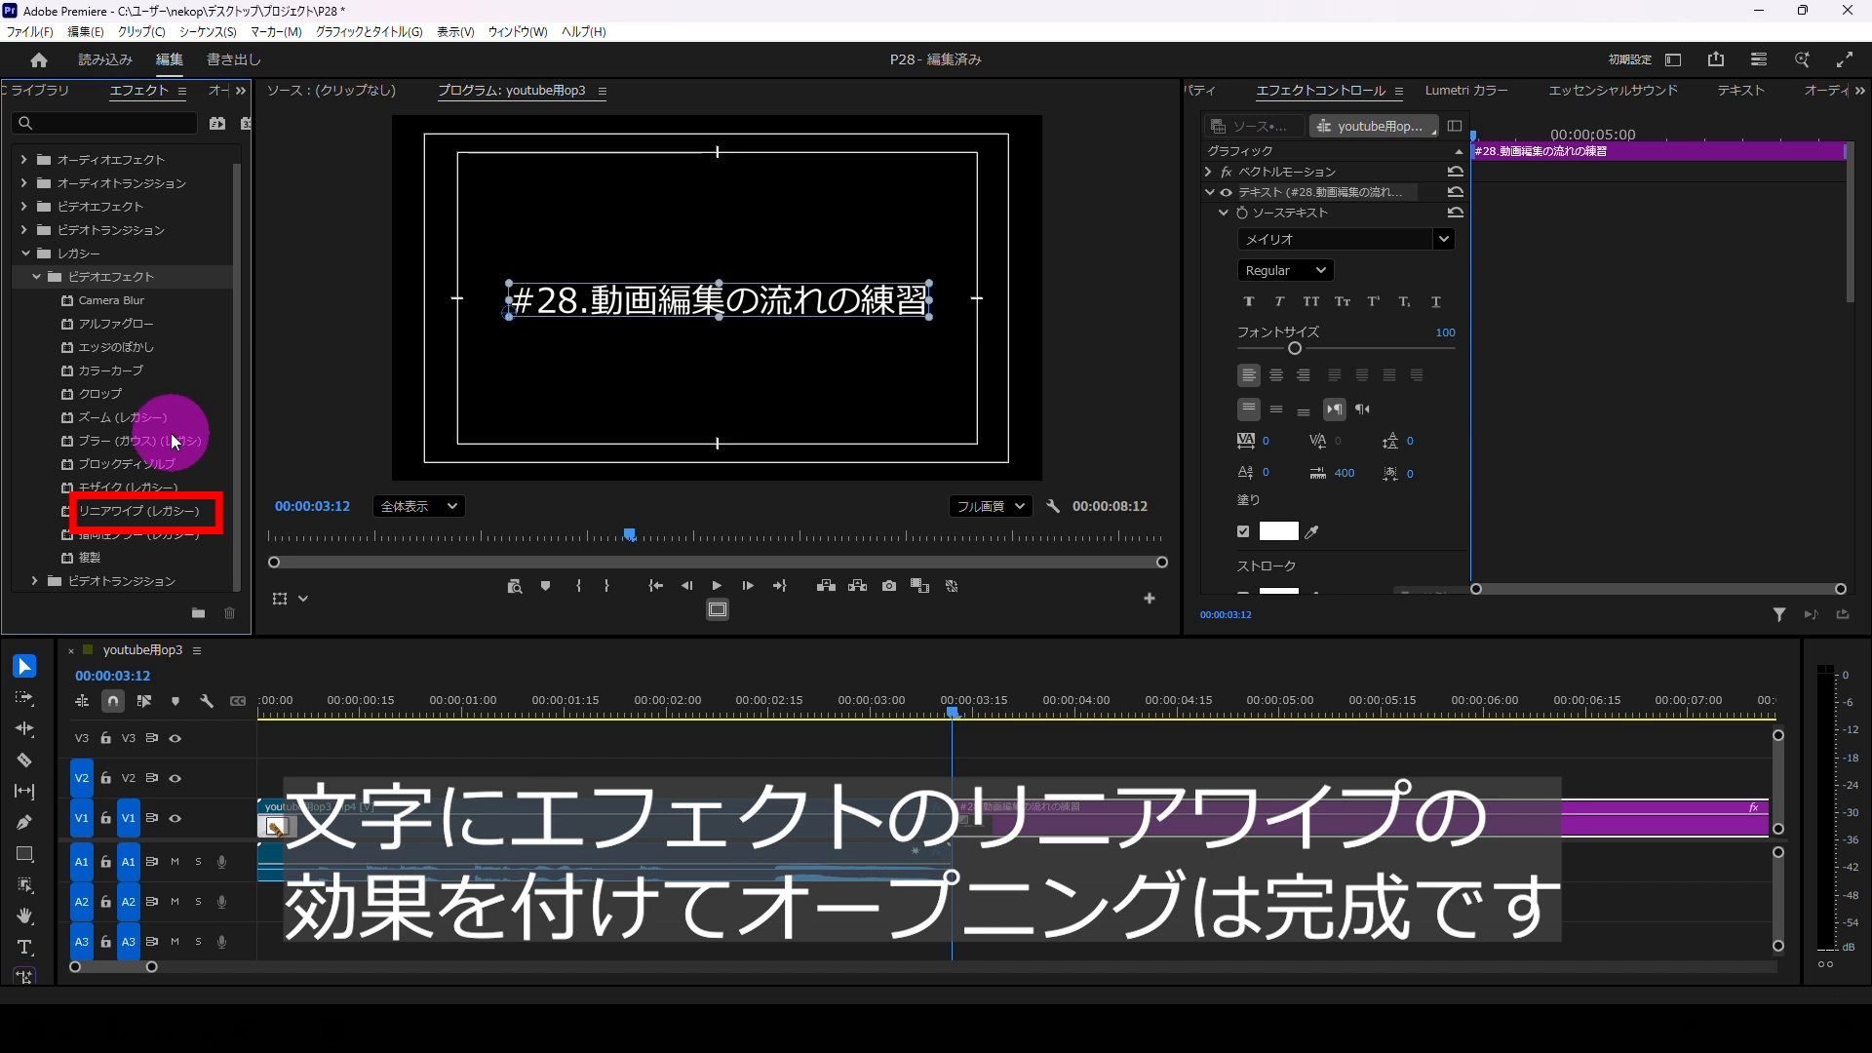
drag(138, 510, 985, 817)
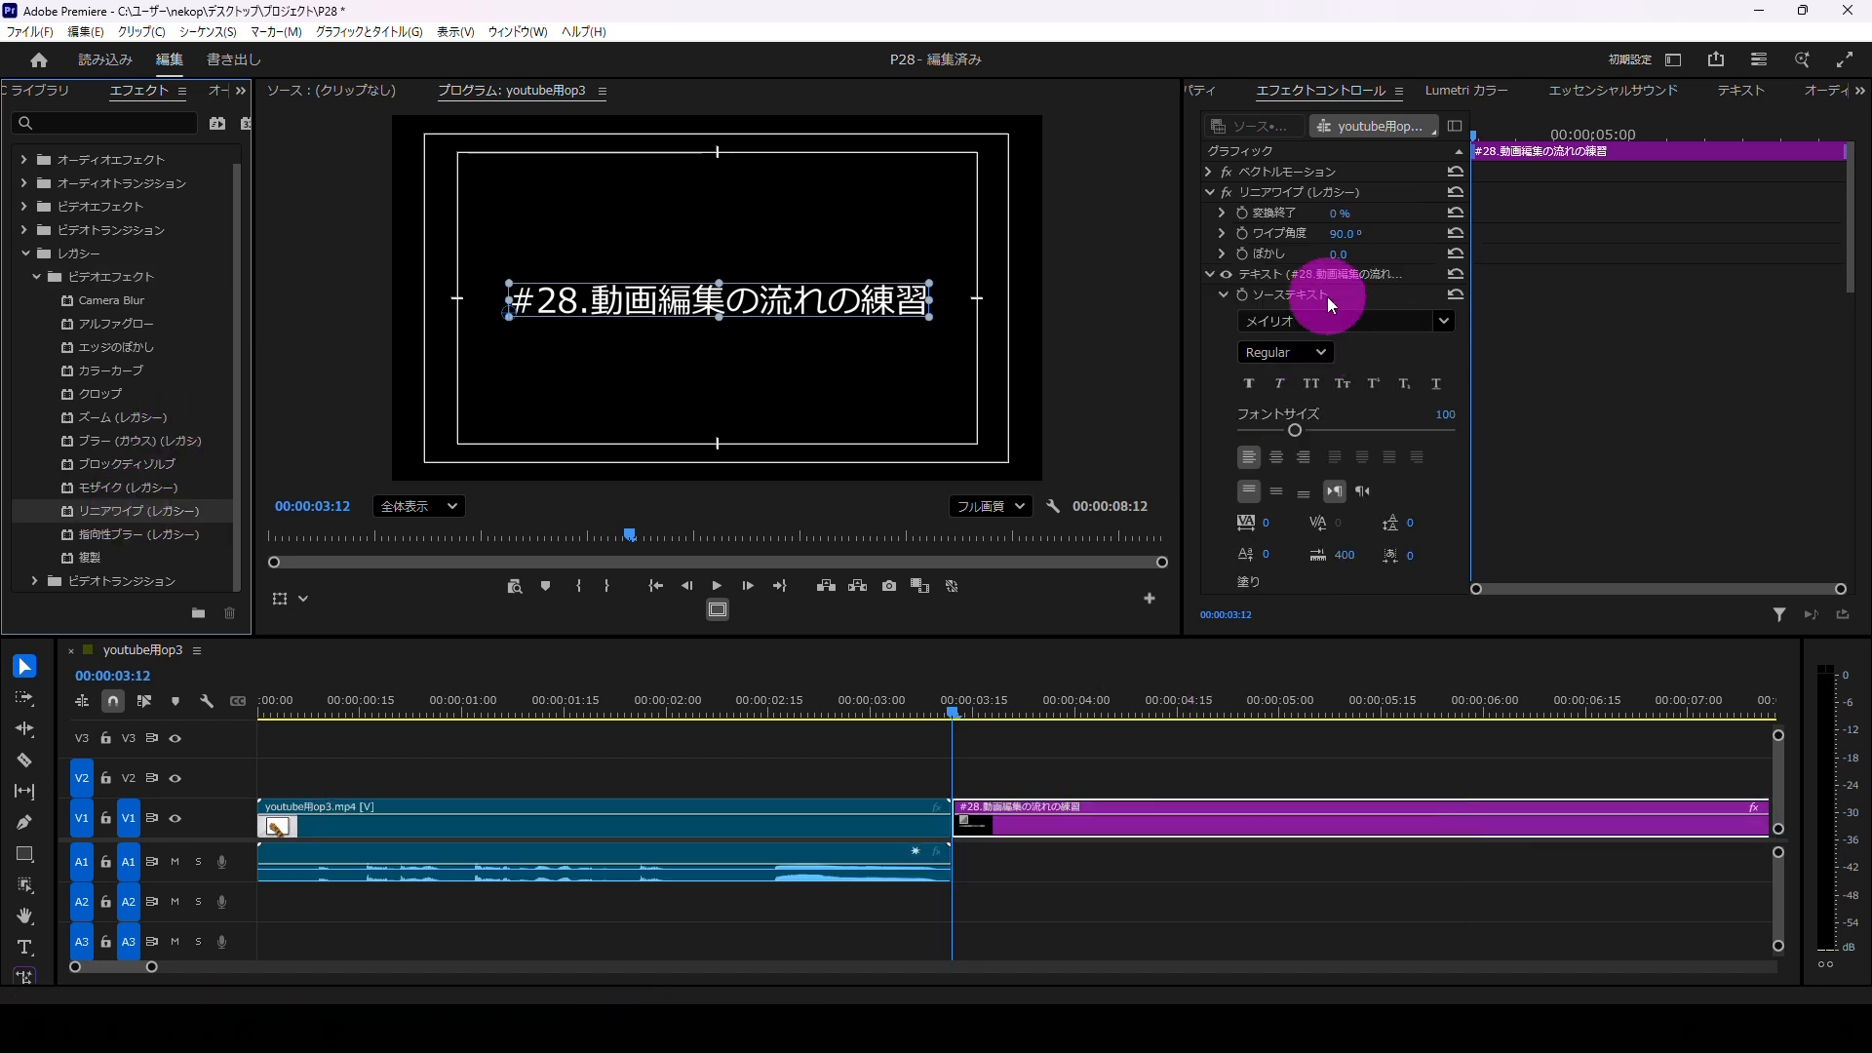
Step: Set the title's wipe angle to 270° and keyframe 変換終了 at 83% at 00:00:03:12 and 17% at 00:00:04:12
drag(1343, 234, 1355, 232)
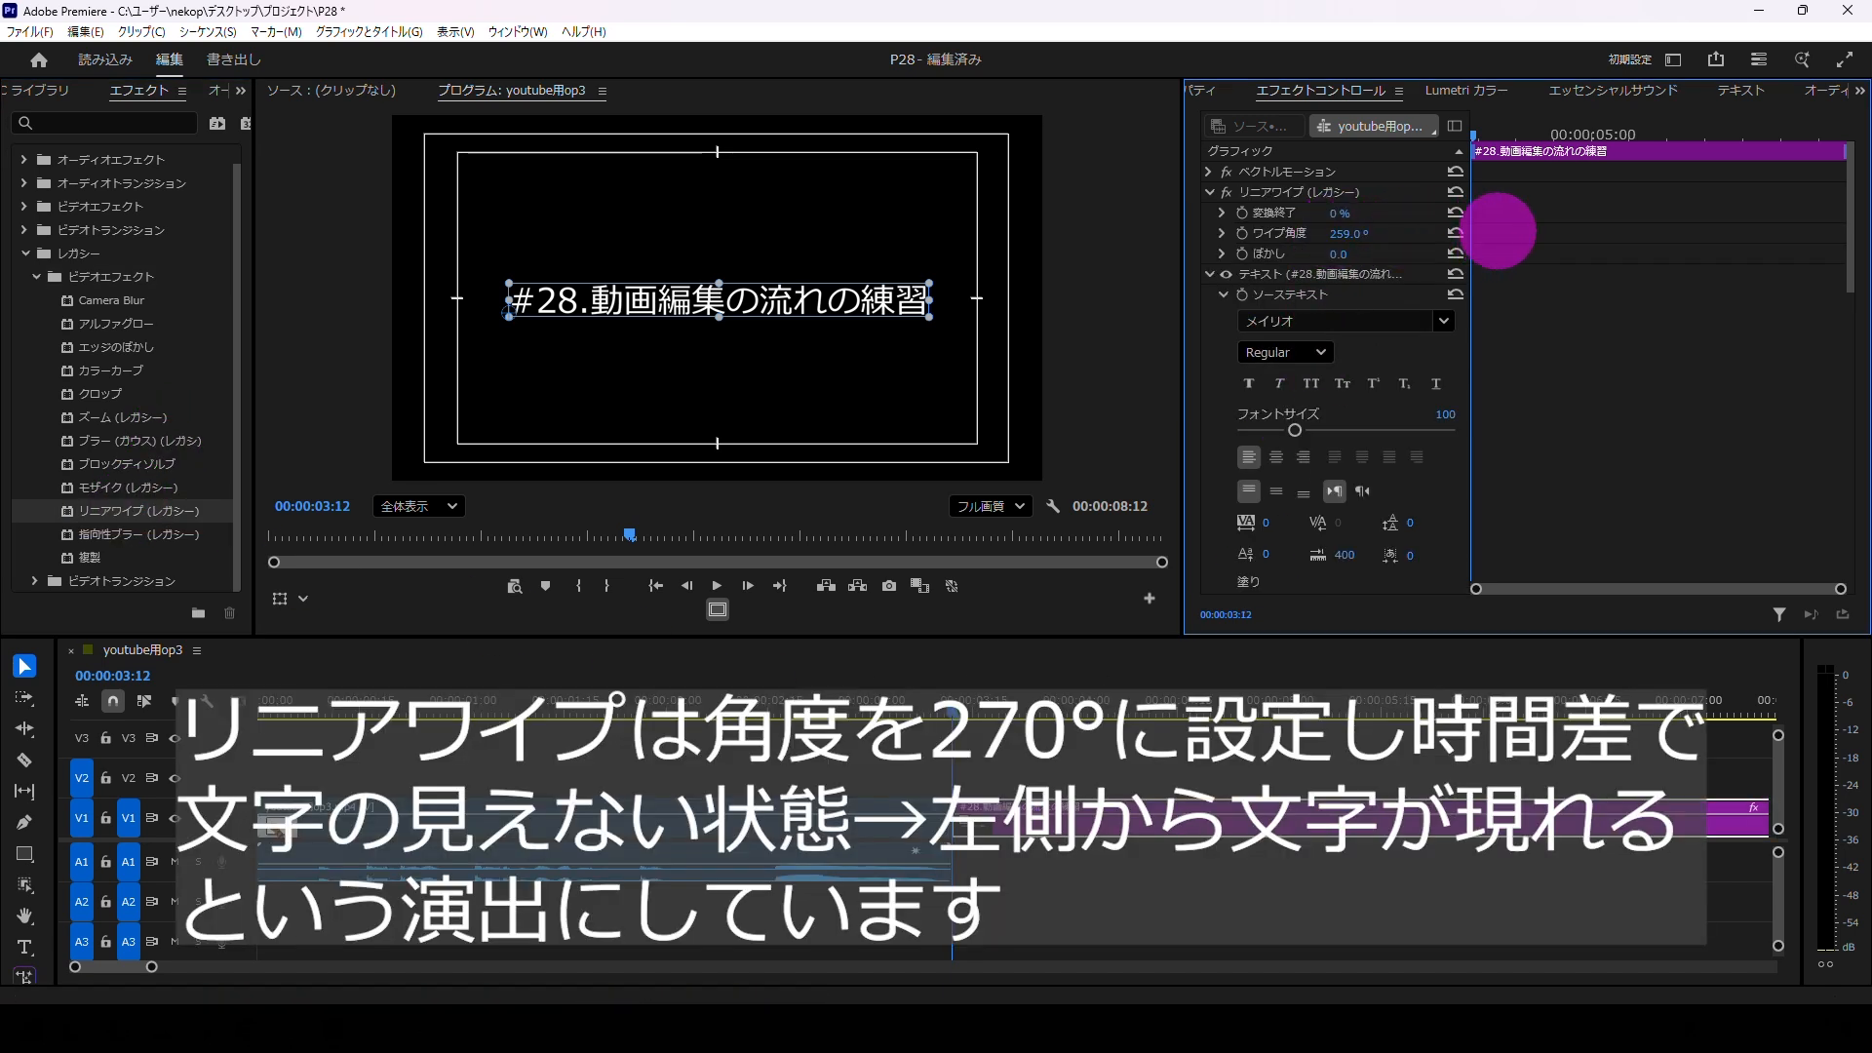
drag(1509, 232, 1346, 230)
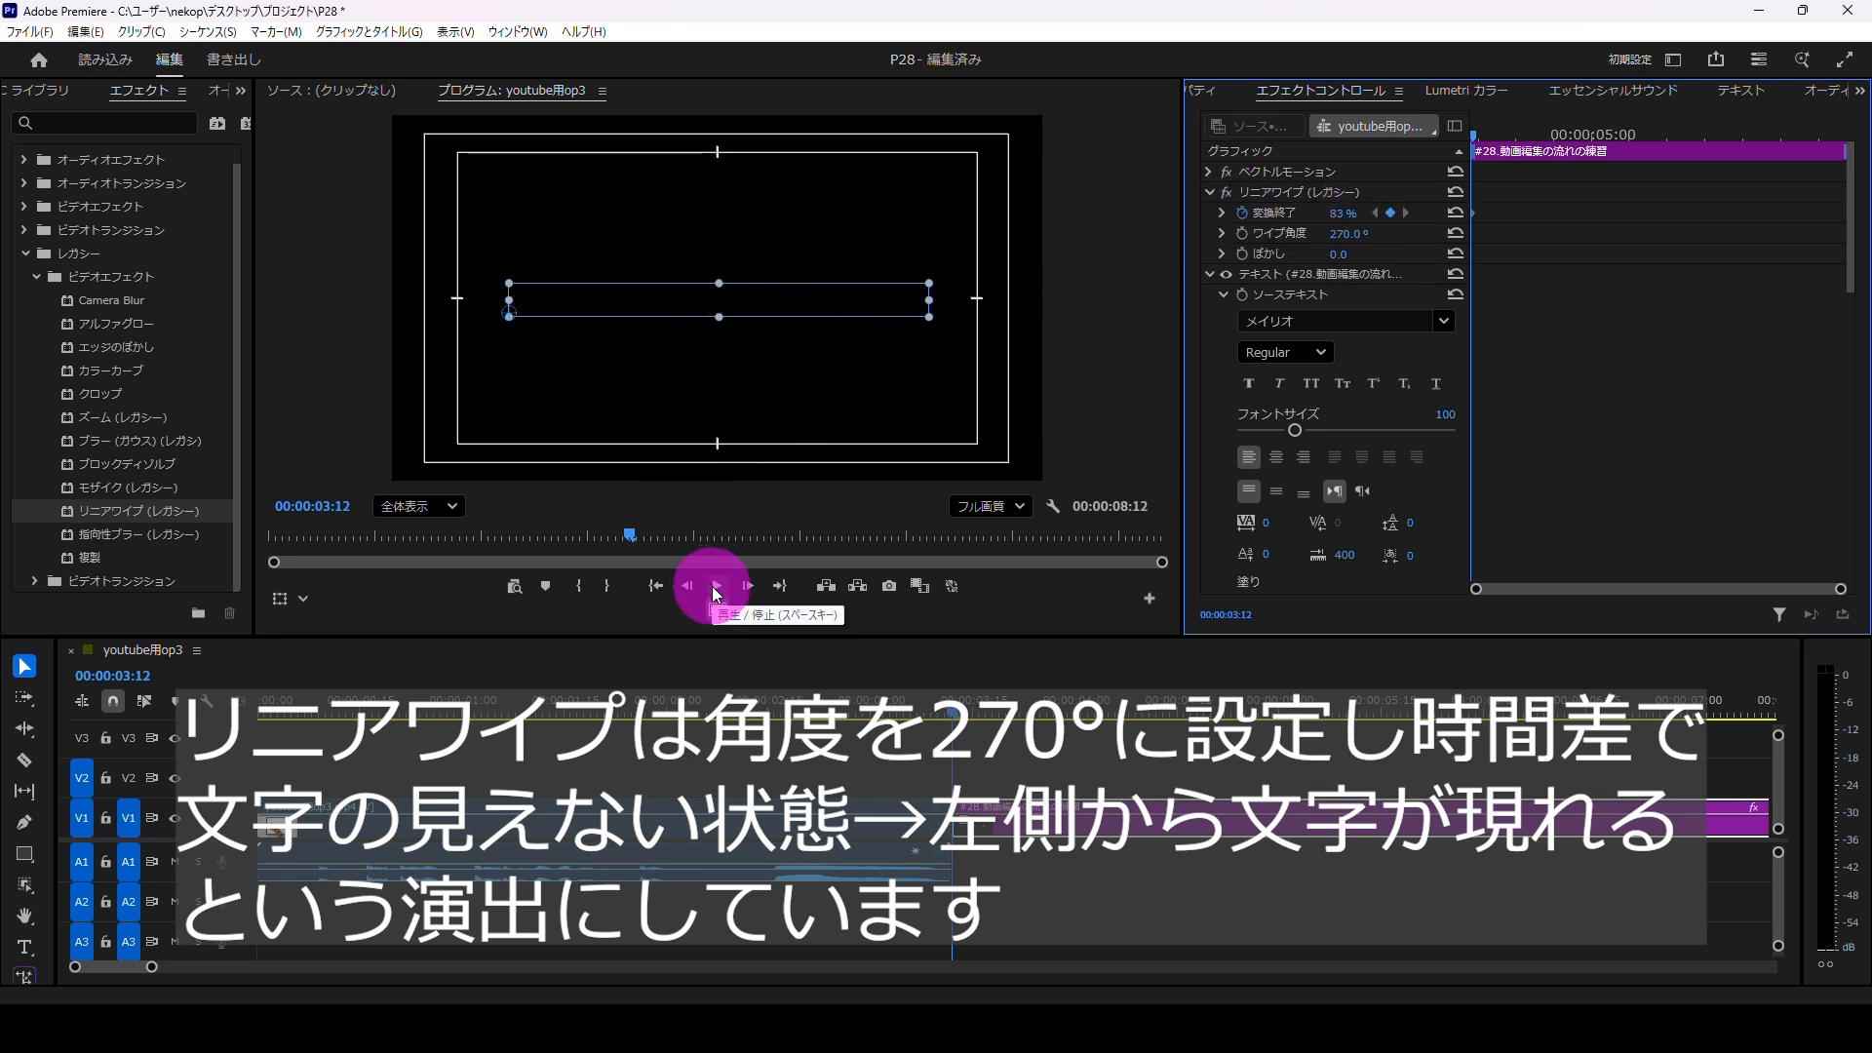
click(717, 587)
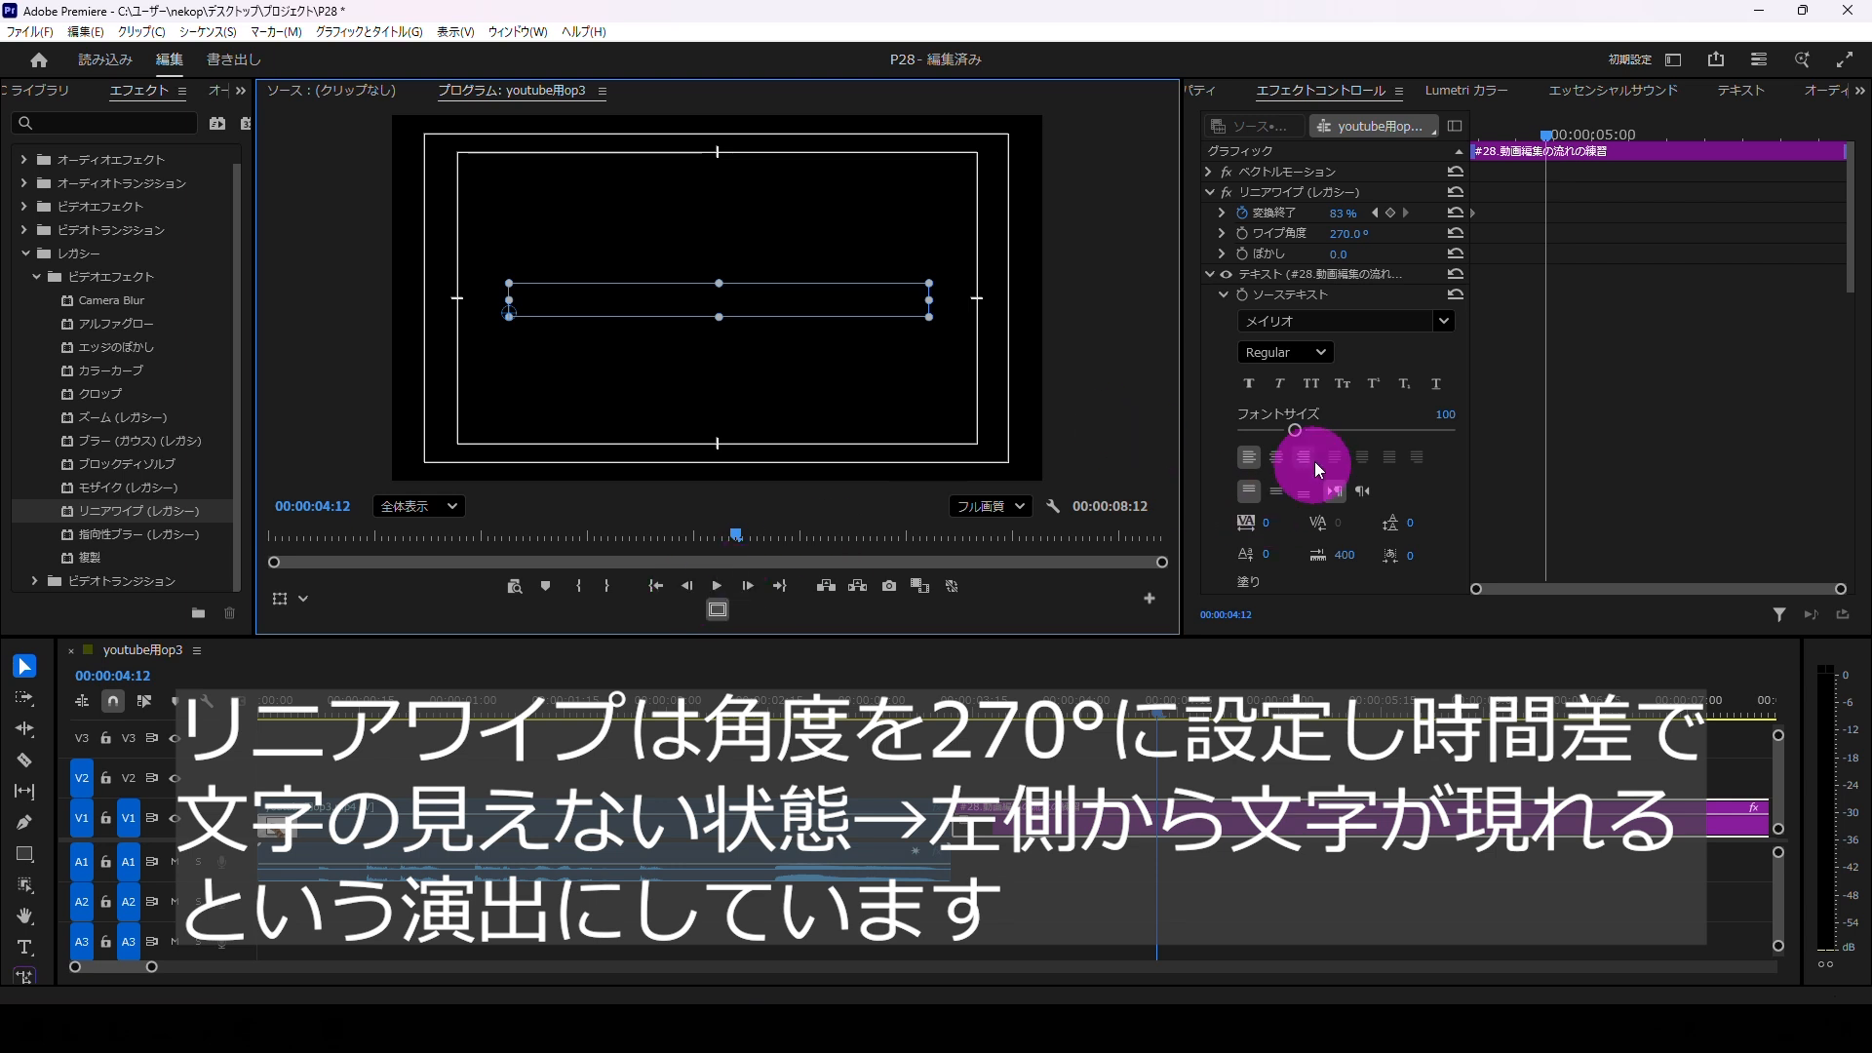
drag(1351, 214, 1308, 221)
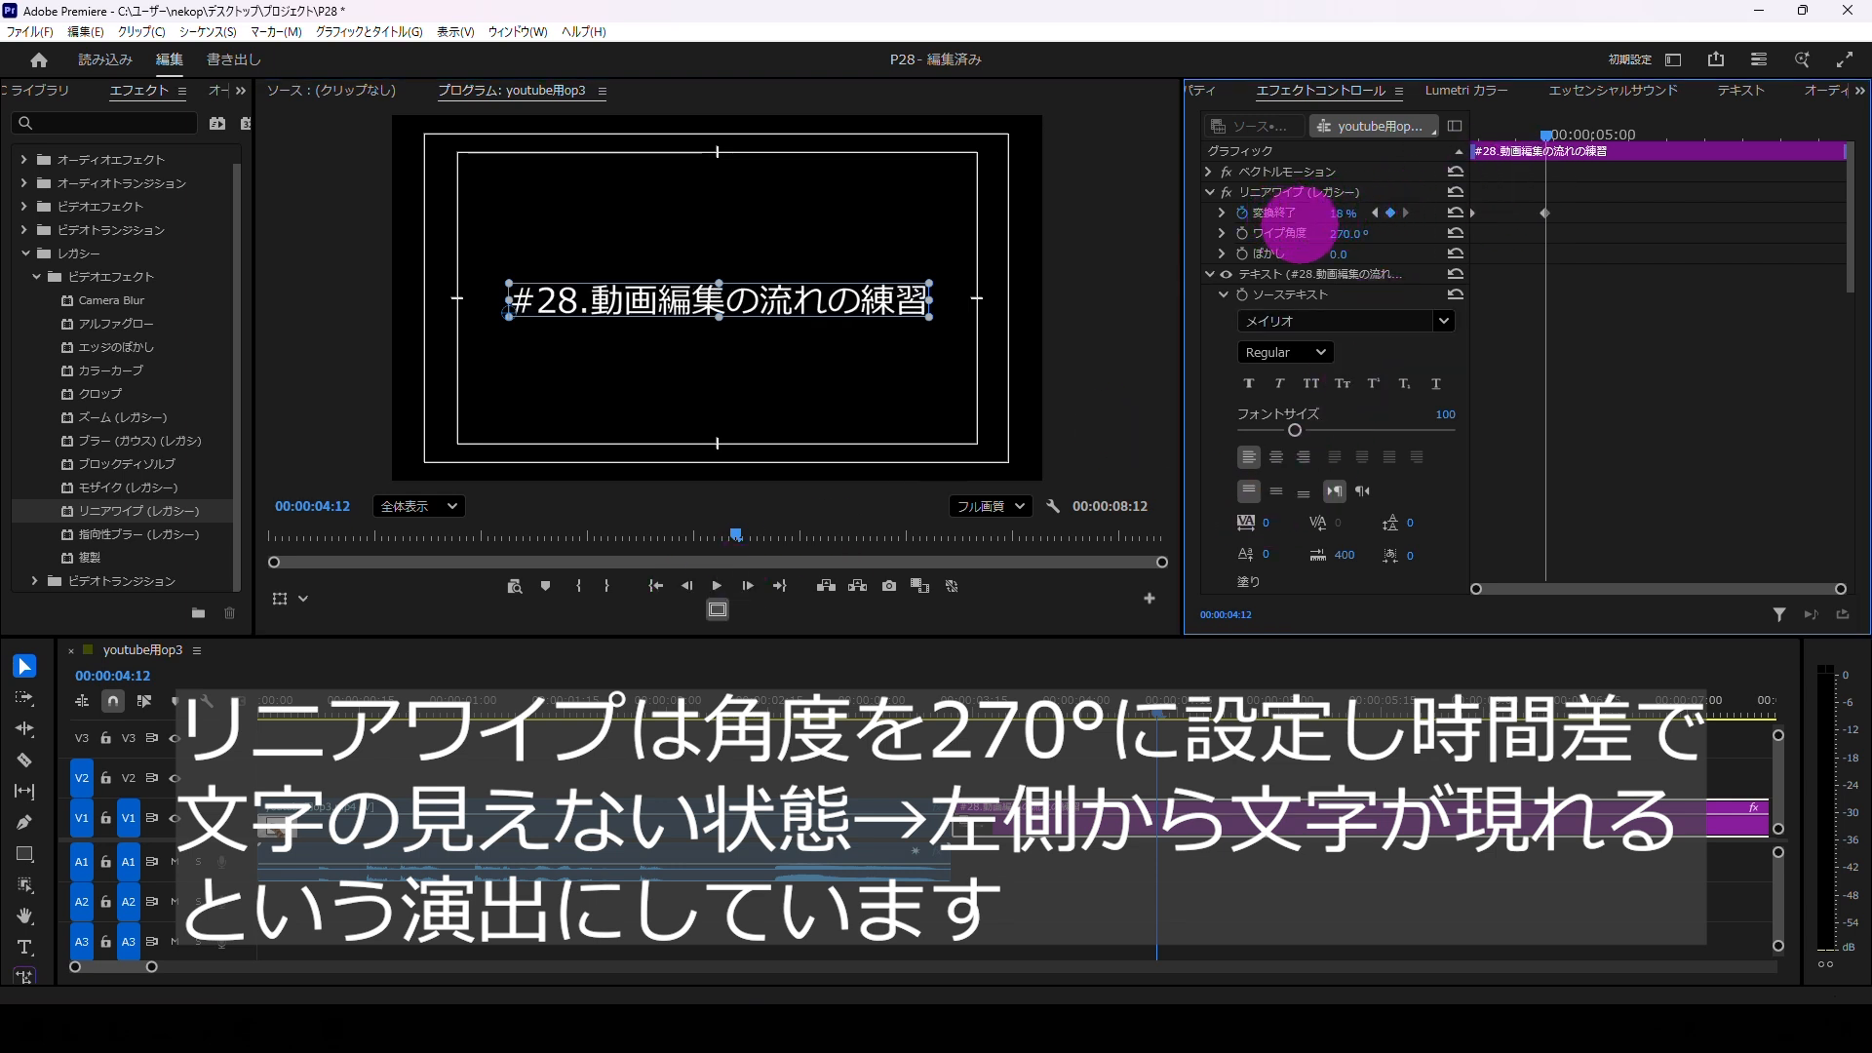
Step: Place the keyboard typing sound on track A1 at the title's start, 00:00:03:12
drag(1546, 135, 240, 132)
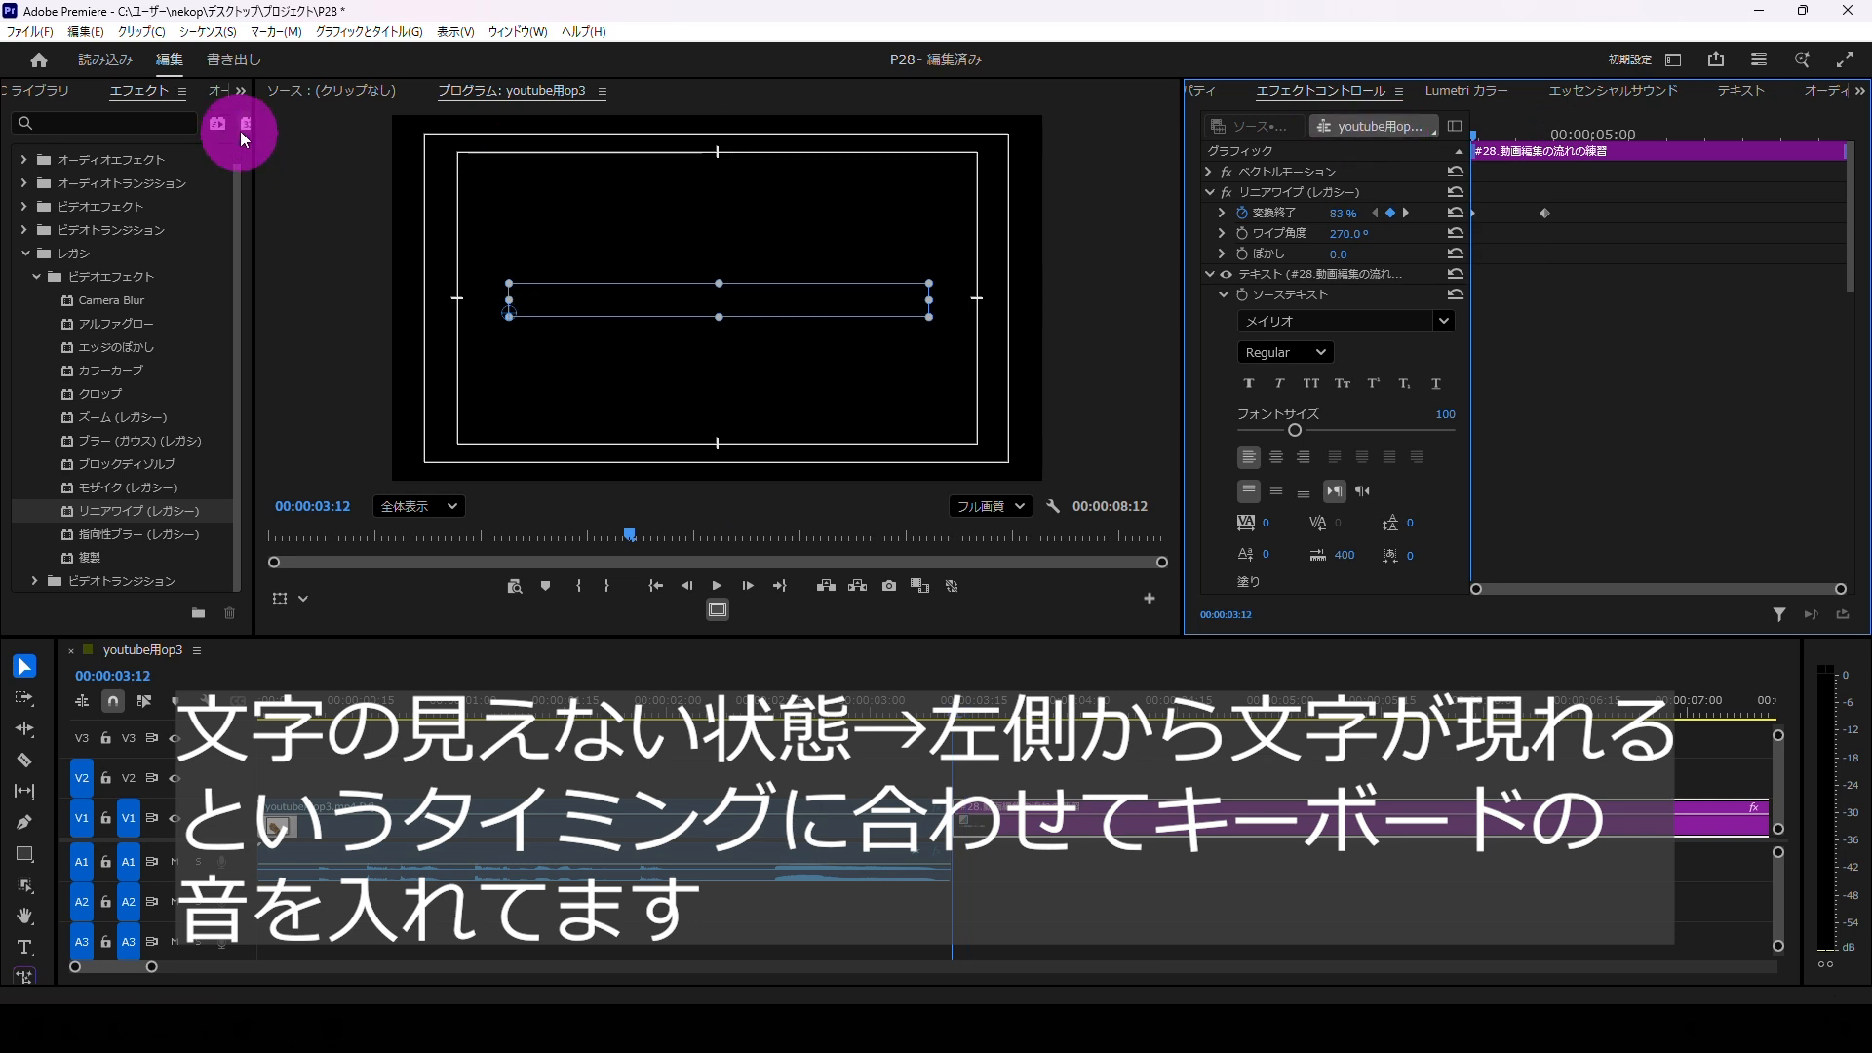
click(242, 90)
click(281, 116)
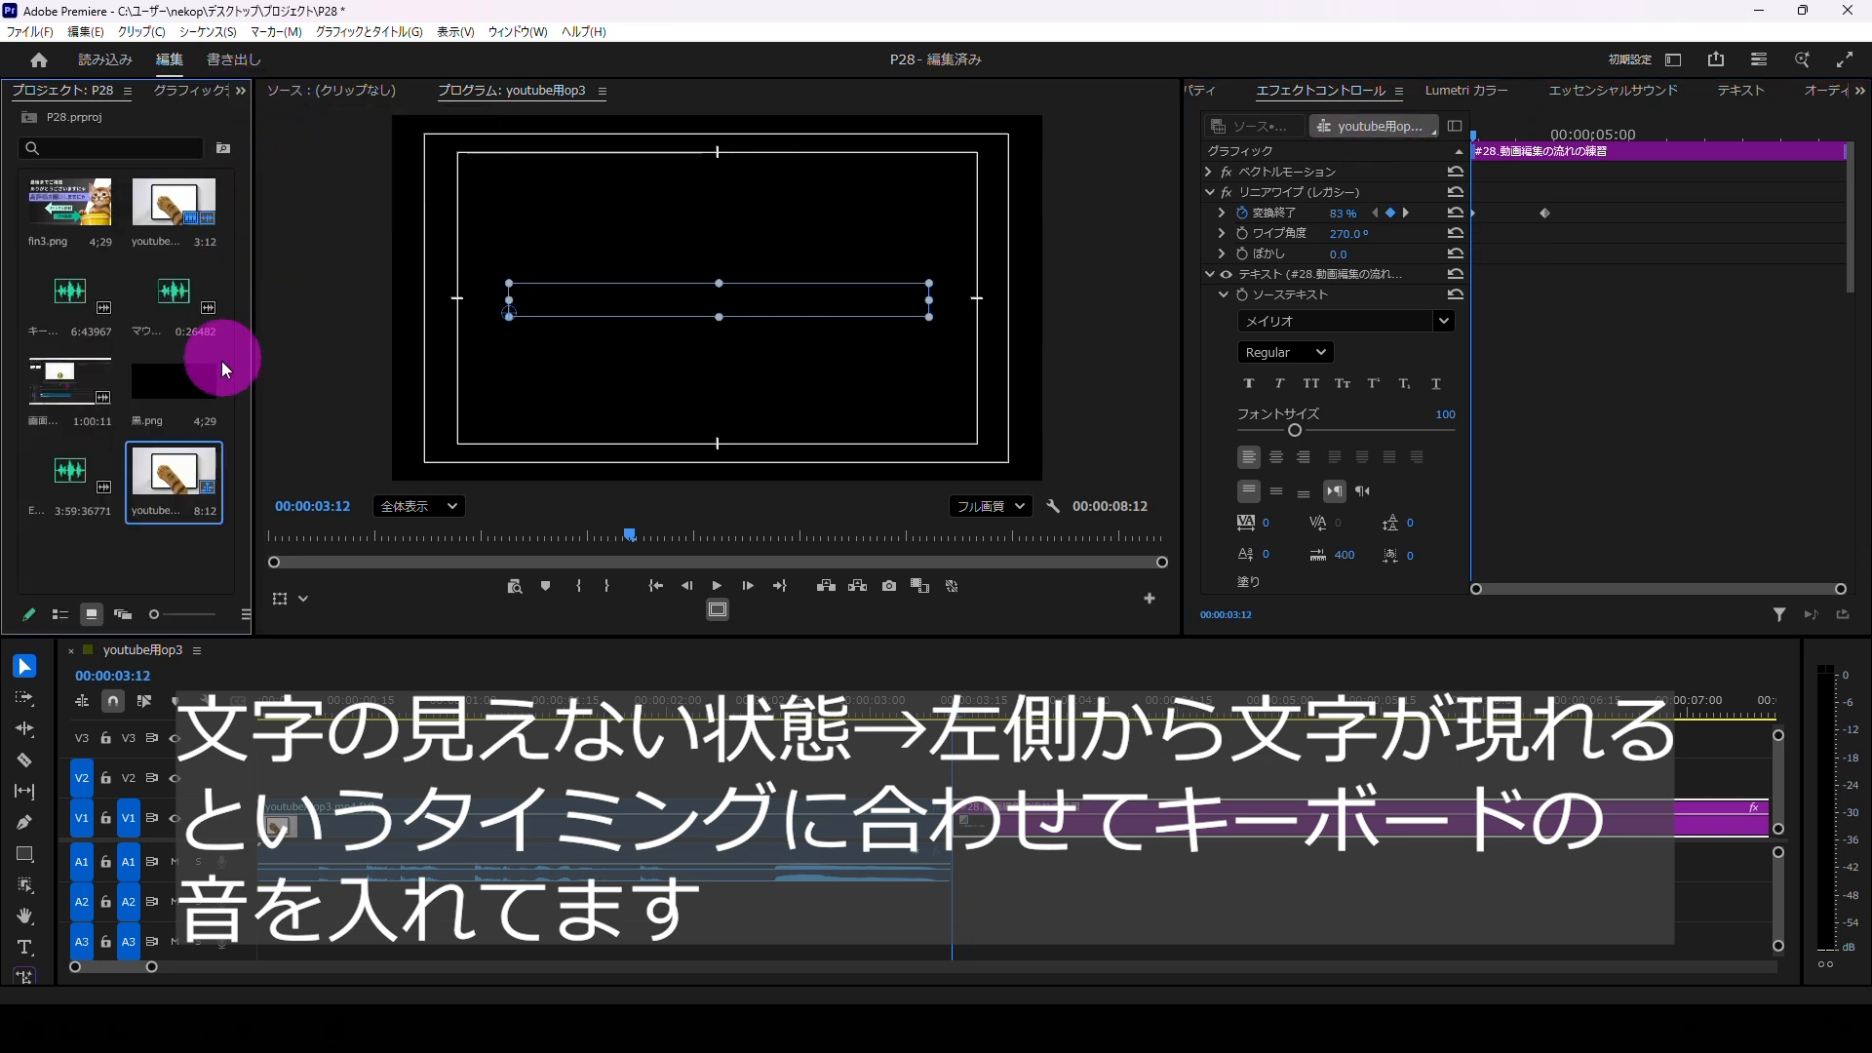
drag(102, 330, 961, 878)
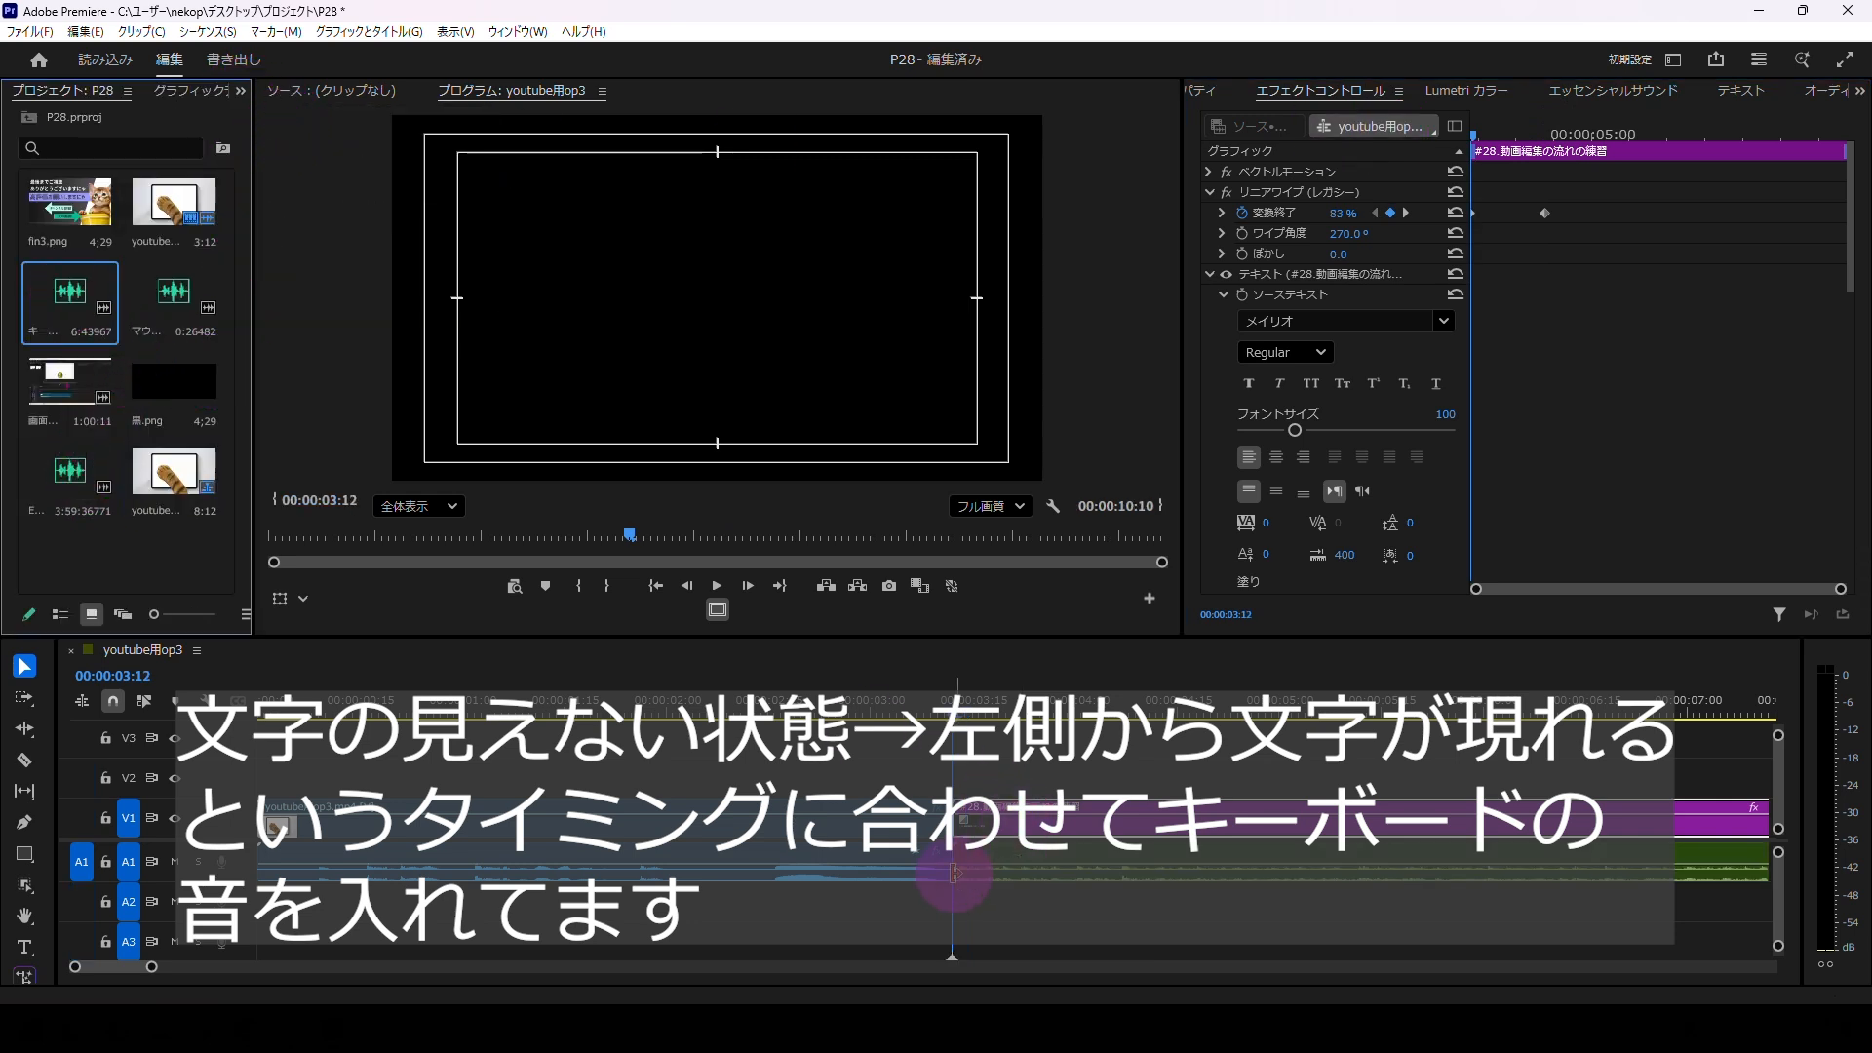
Step: Trim the end of the keyboard sound to 00:00:04:12, where the title's wipe finishes
click(718, 586)
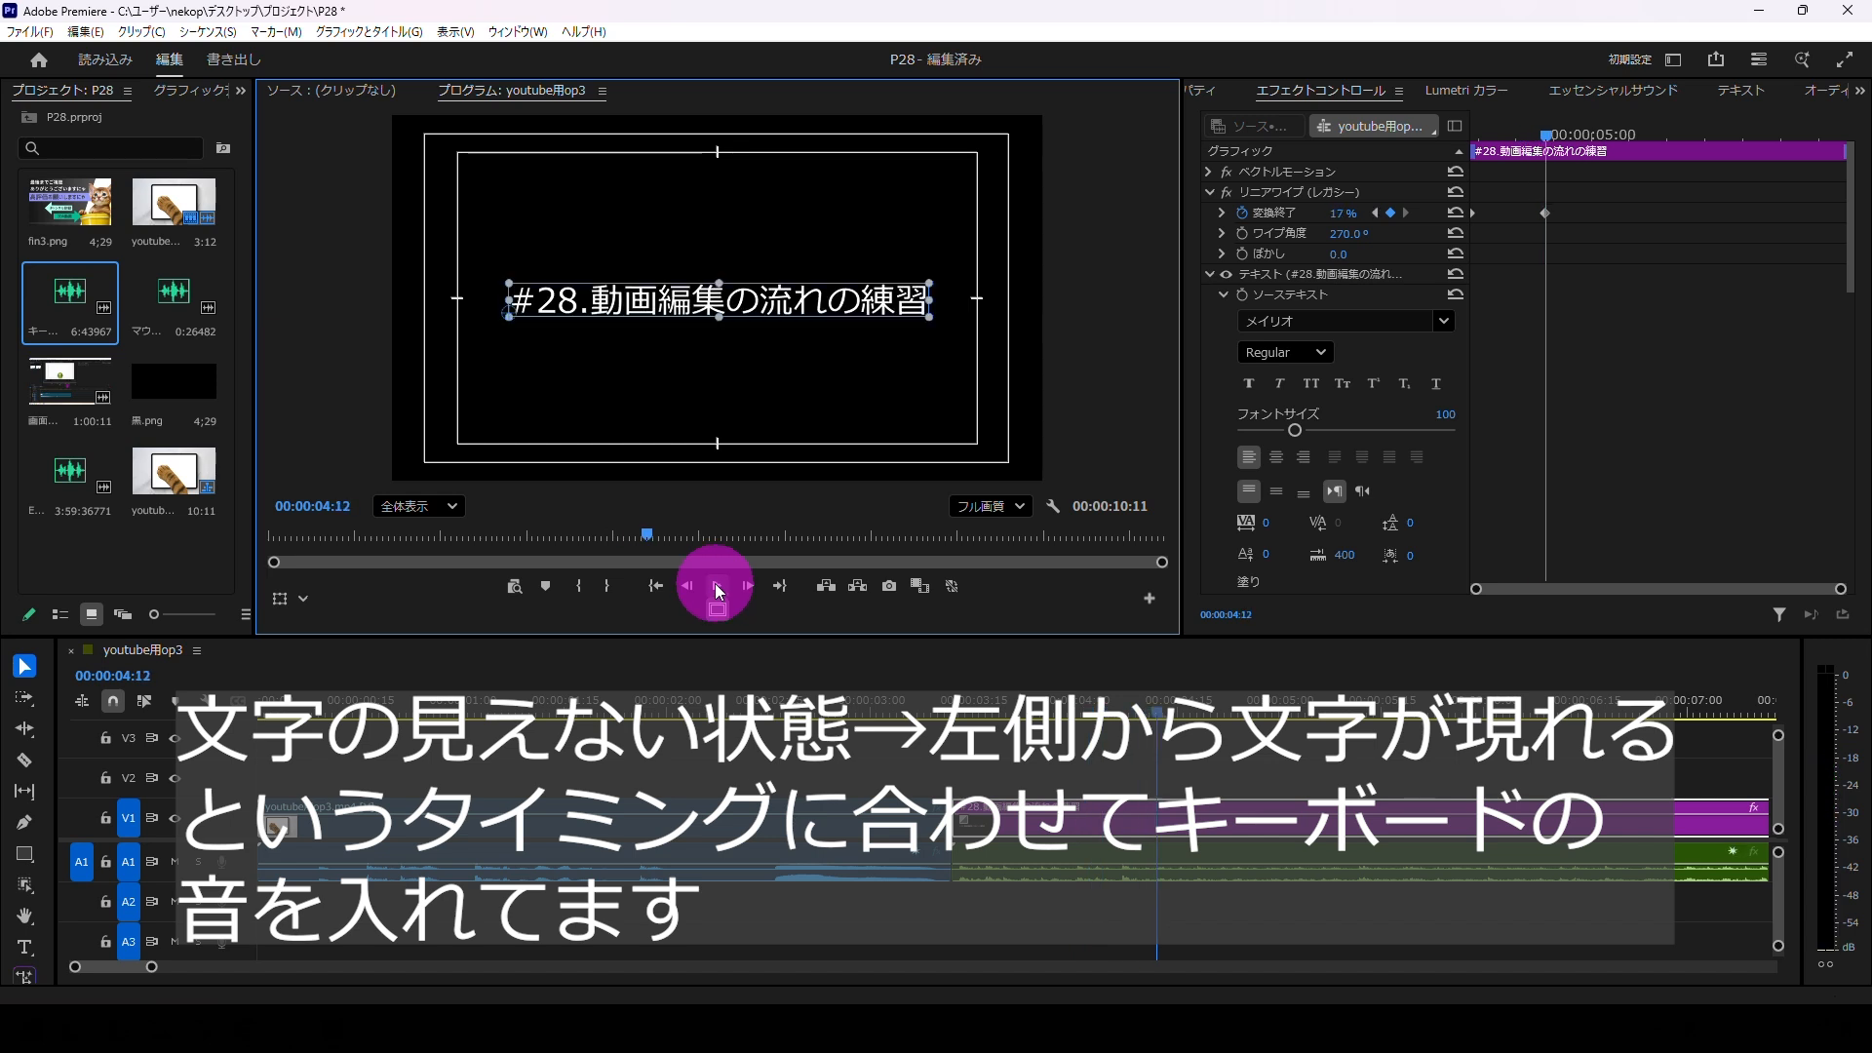
click(718, 586)
drag(125, 962, 146, 970)
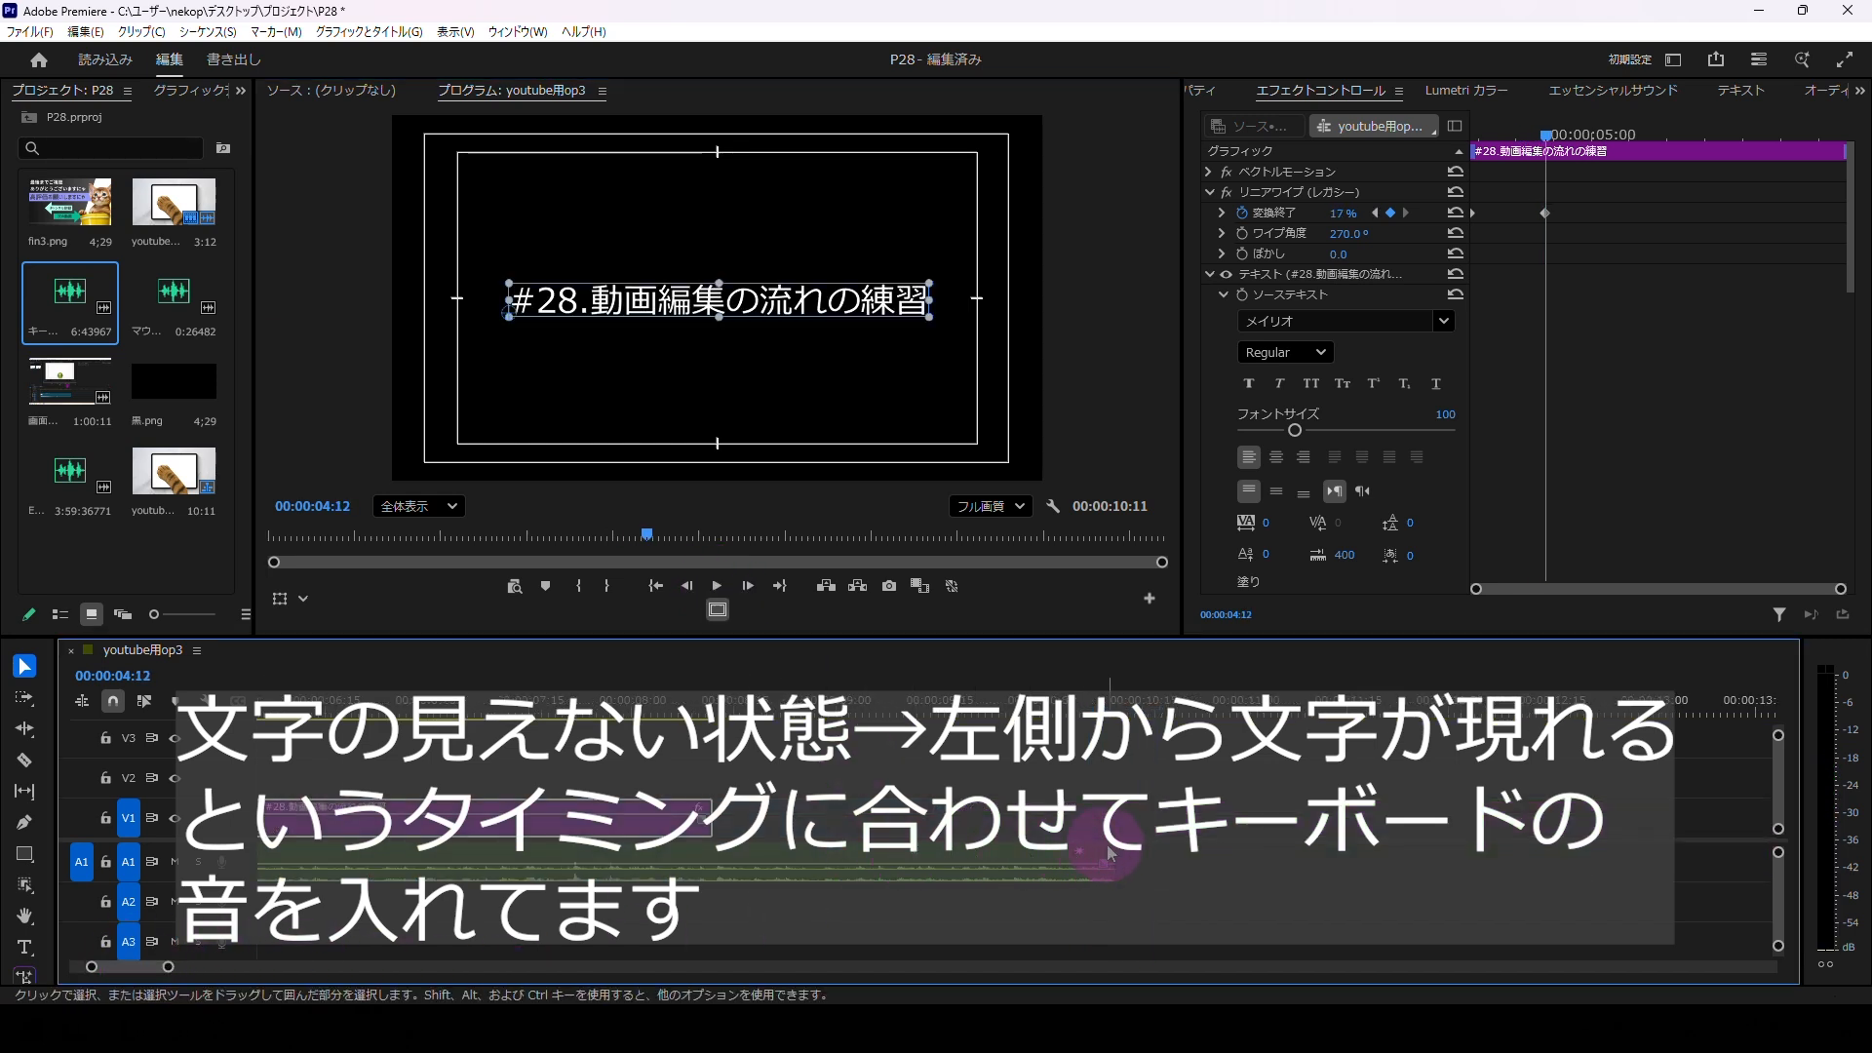
drag(1111, 846, 827, 850)
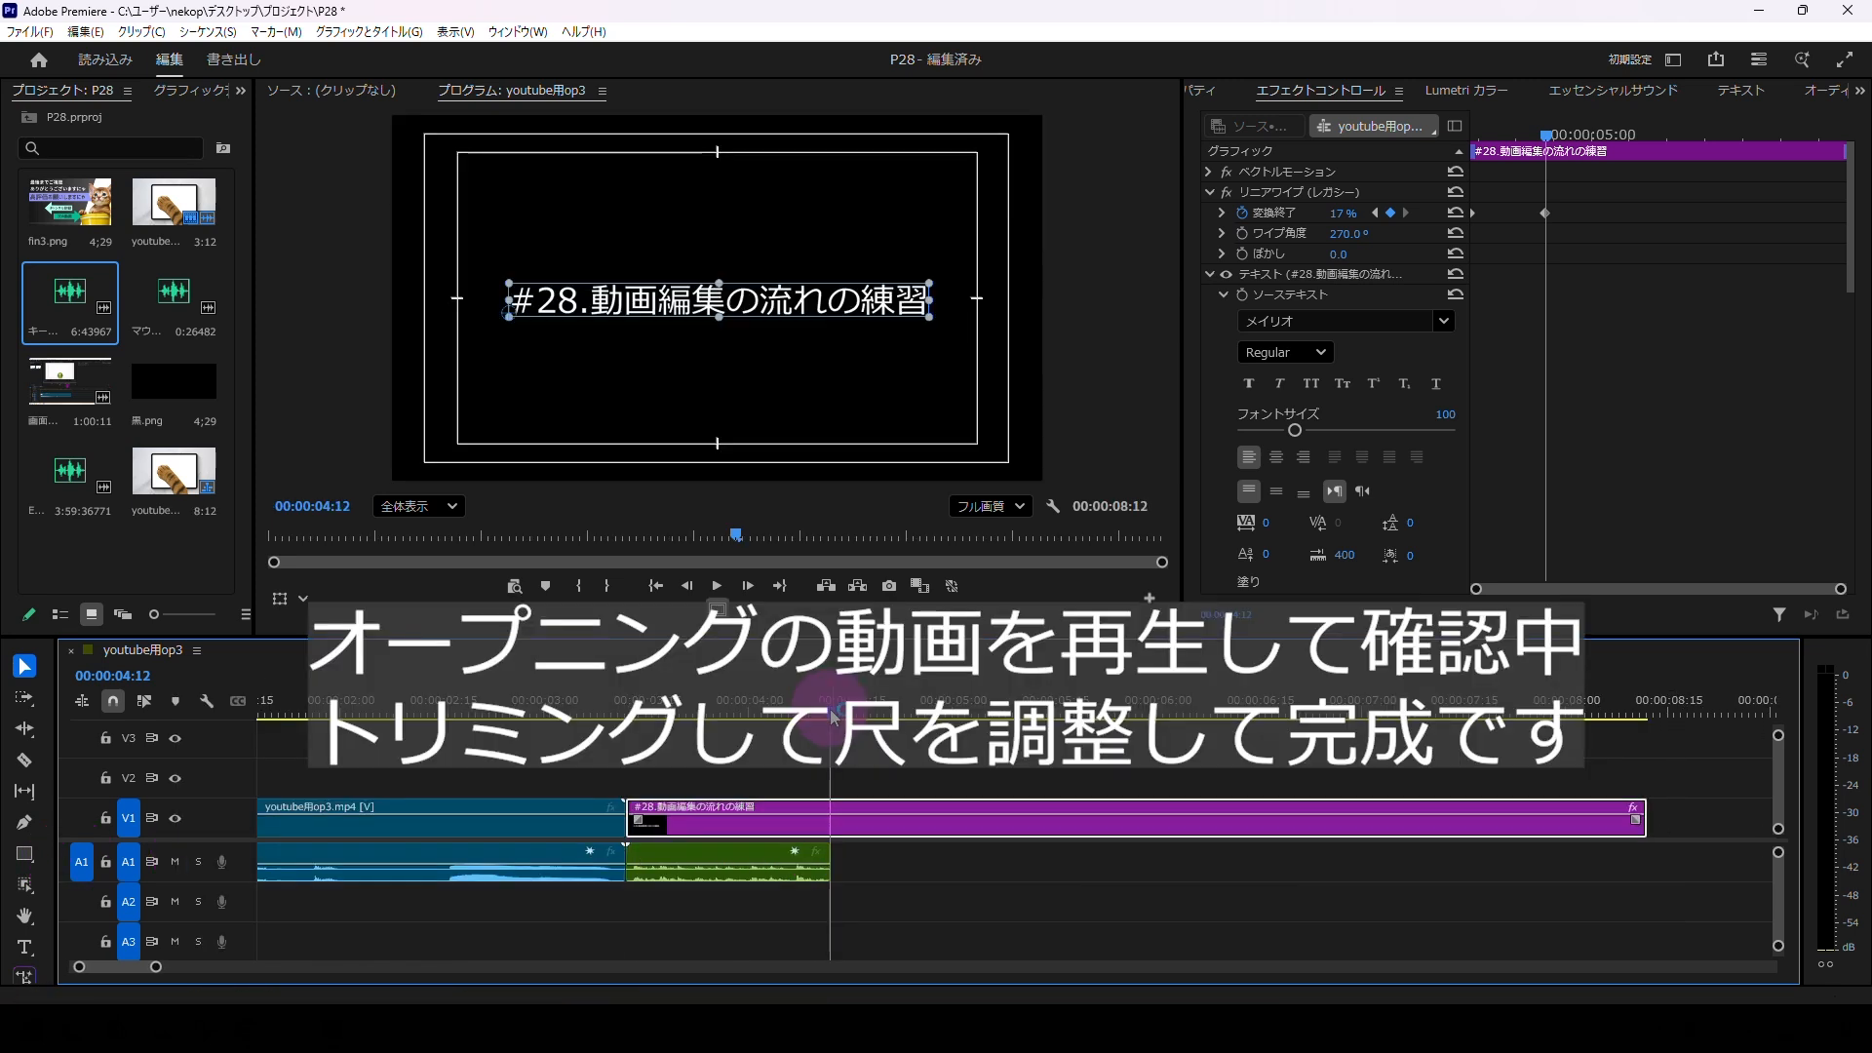
Step: Play the opening from the start and trim the title clip to end at 00:00:06:12
drag(833, 718, 5, 731)
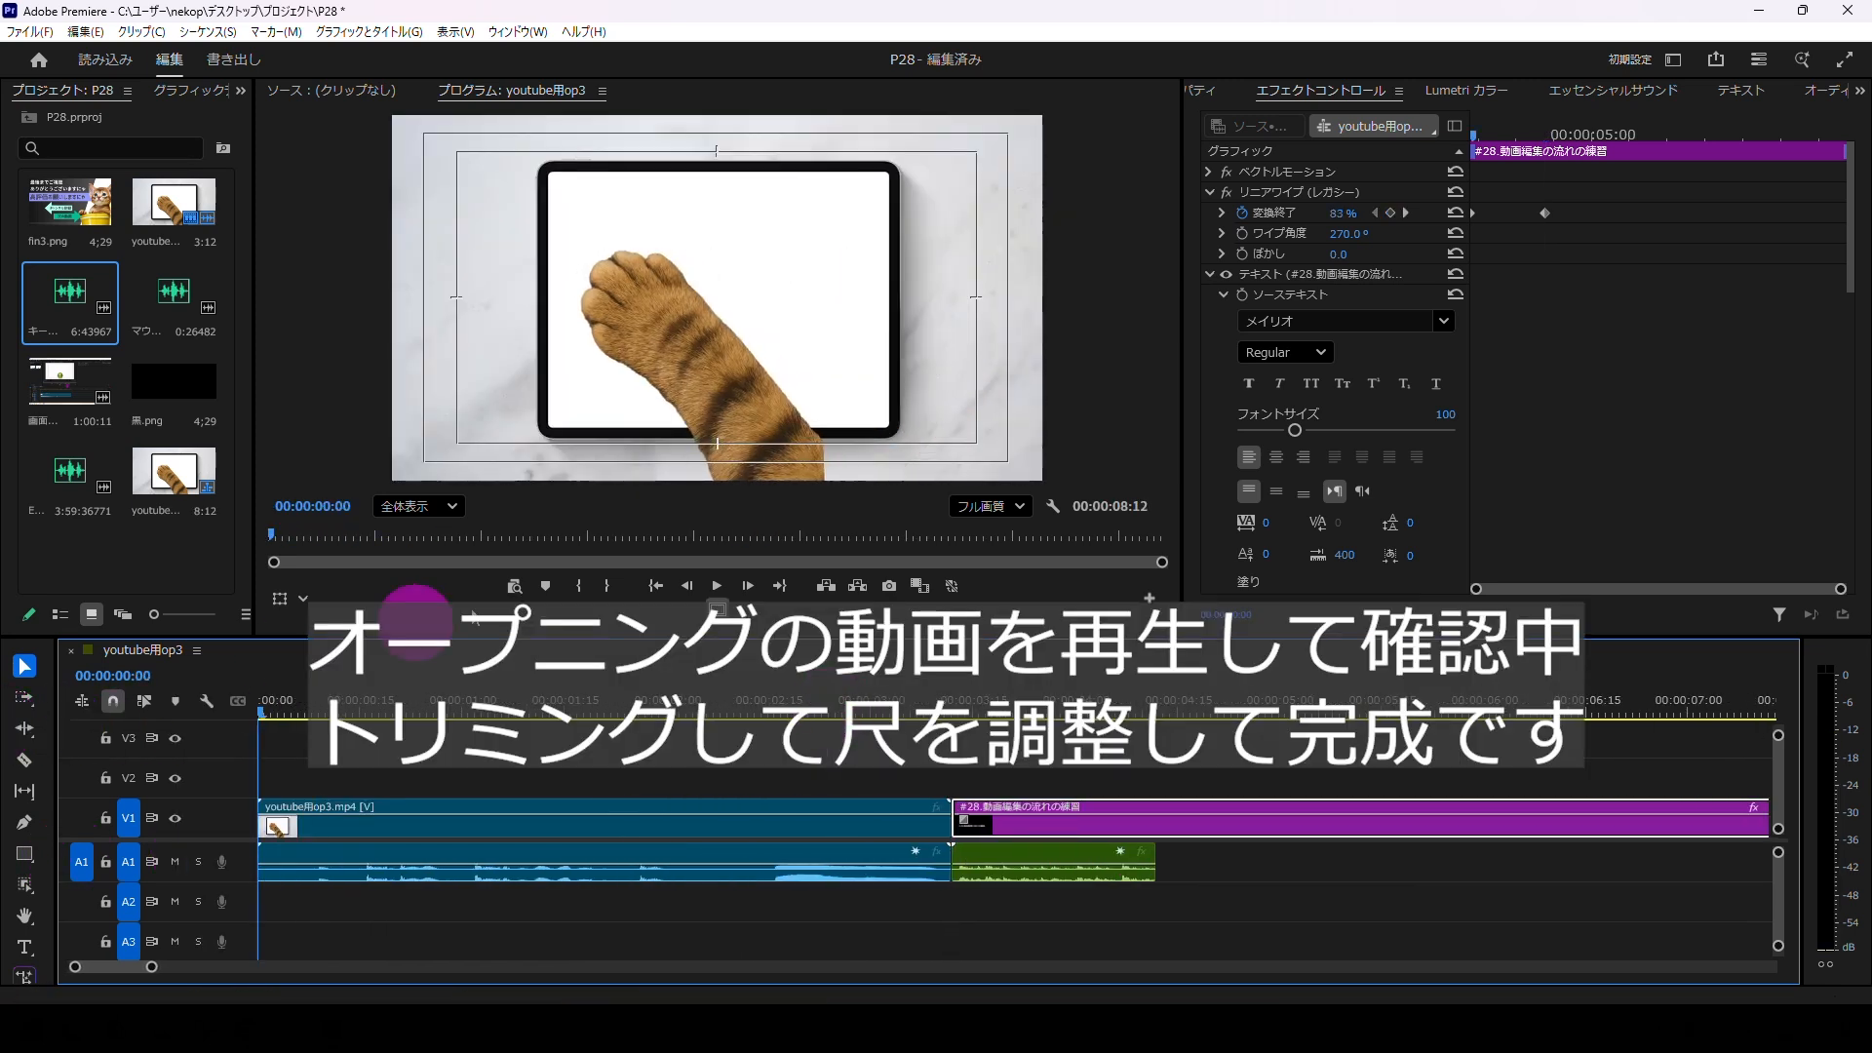
click(715, 588)
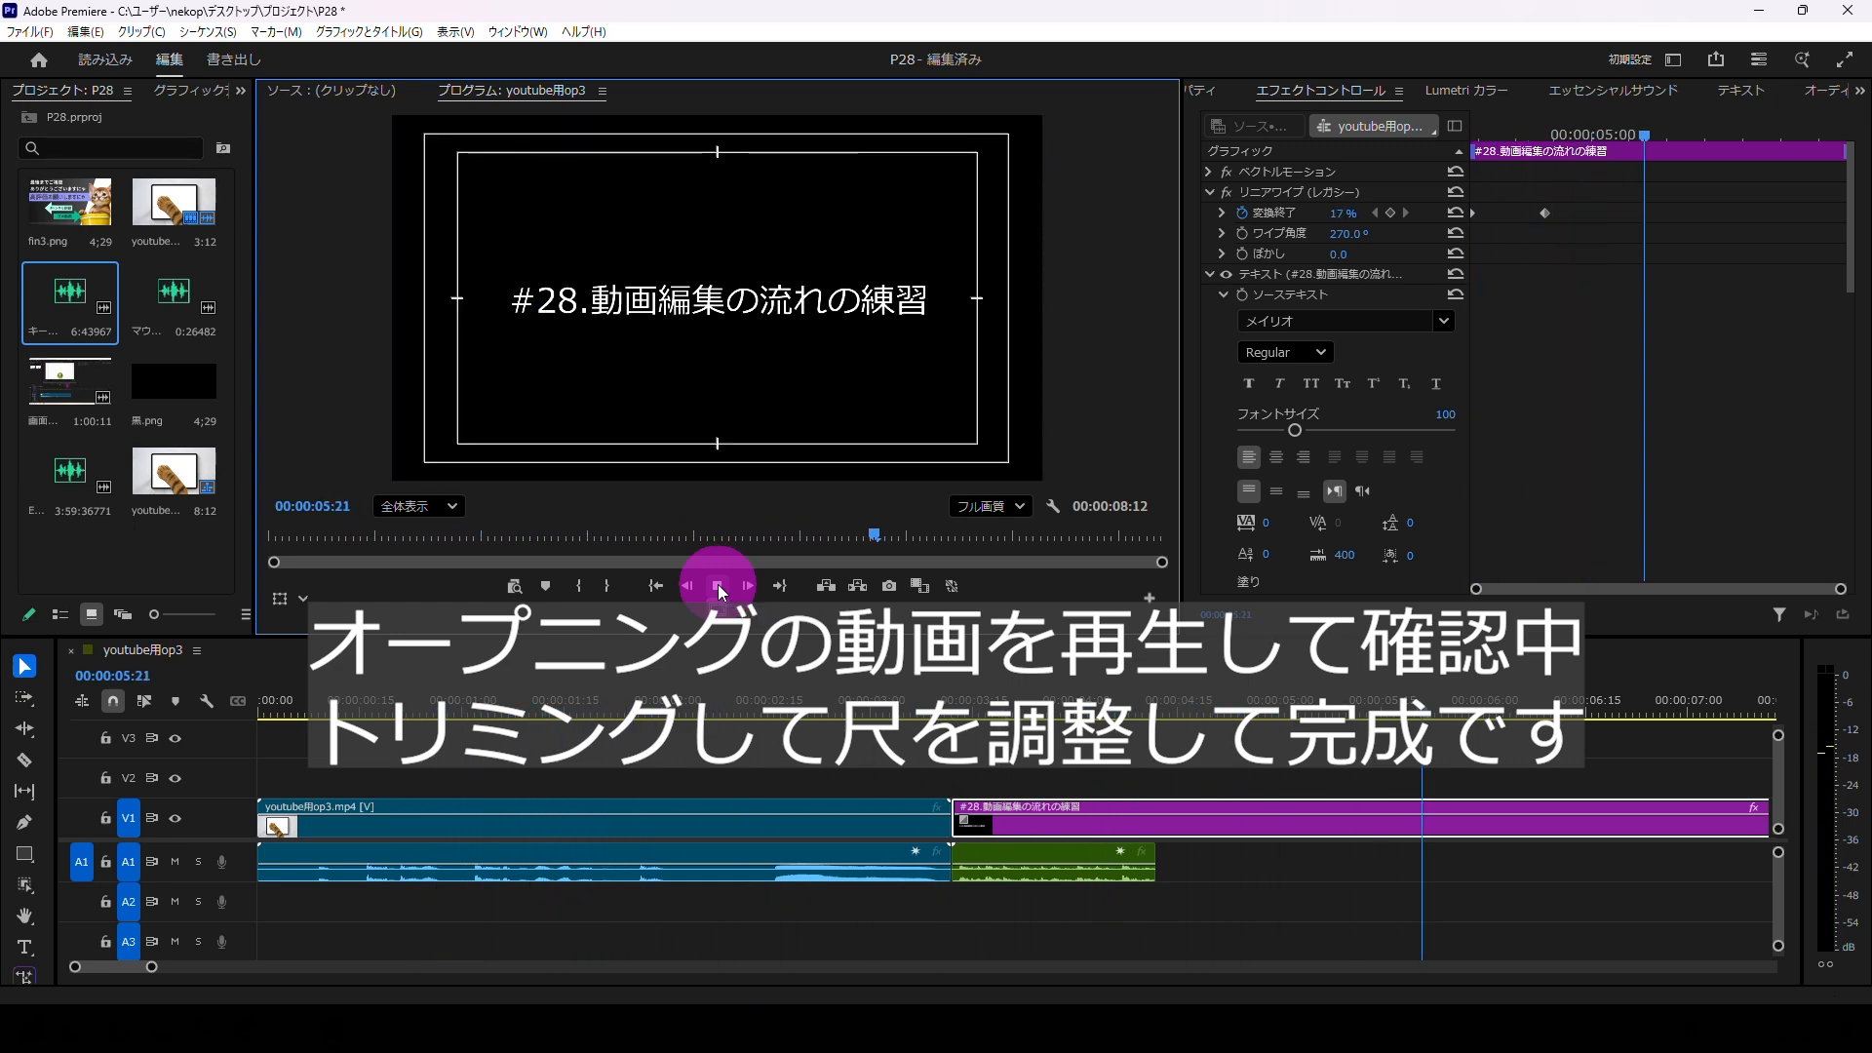
click(720, 588)
drag(175, 969, 215, 968)
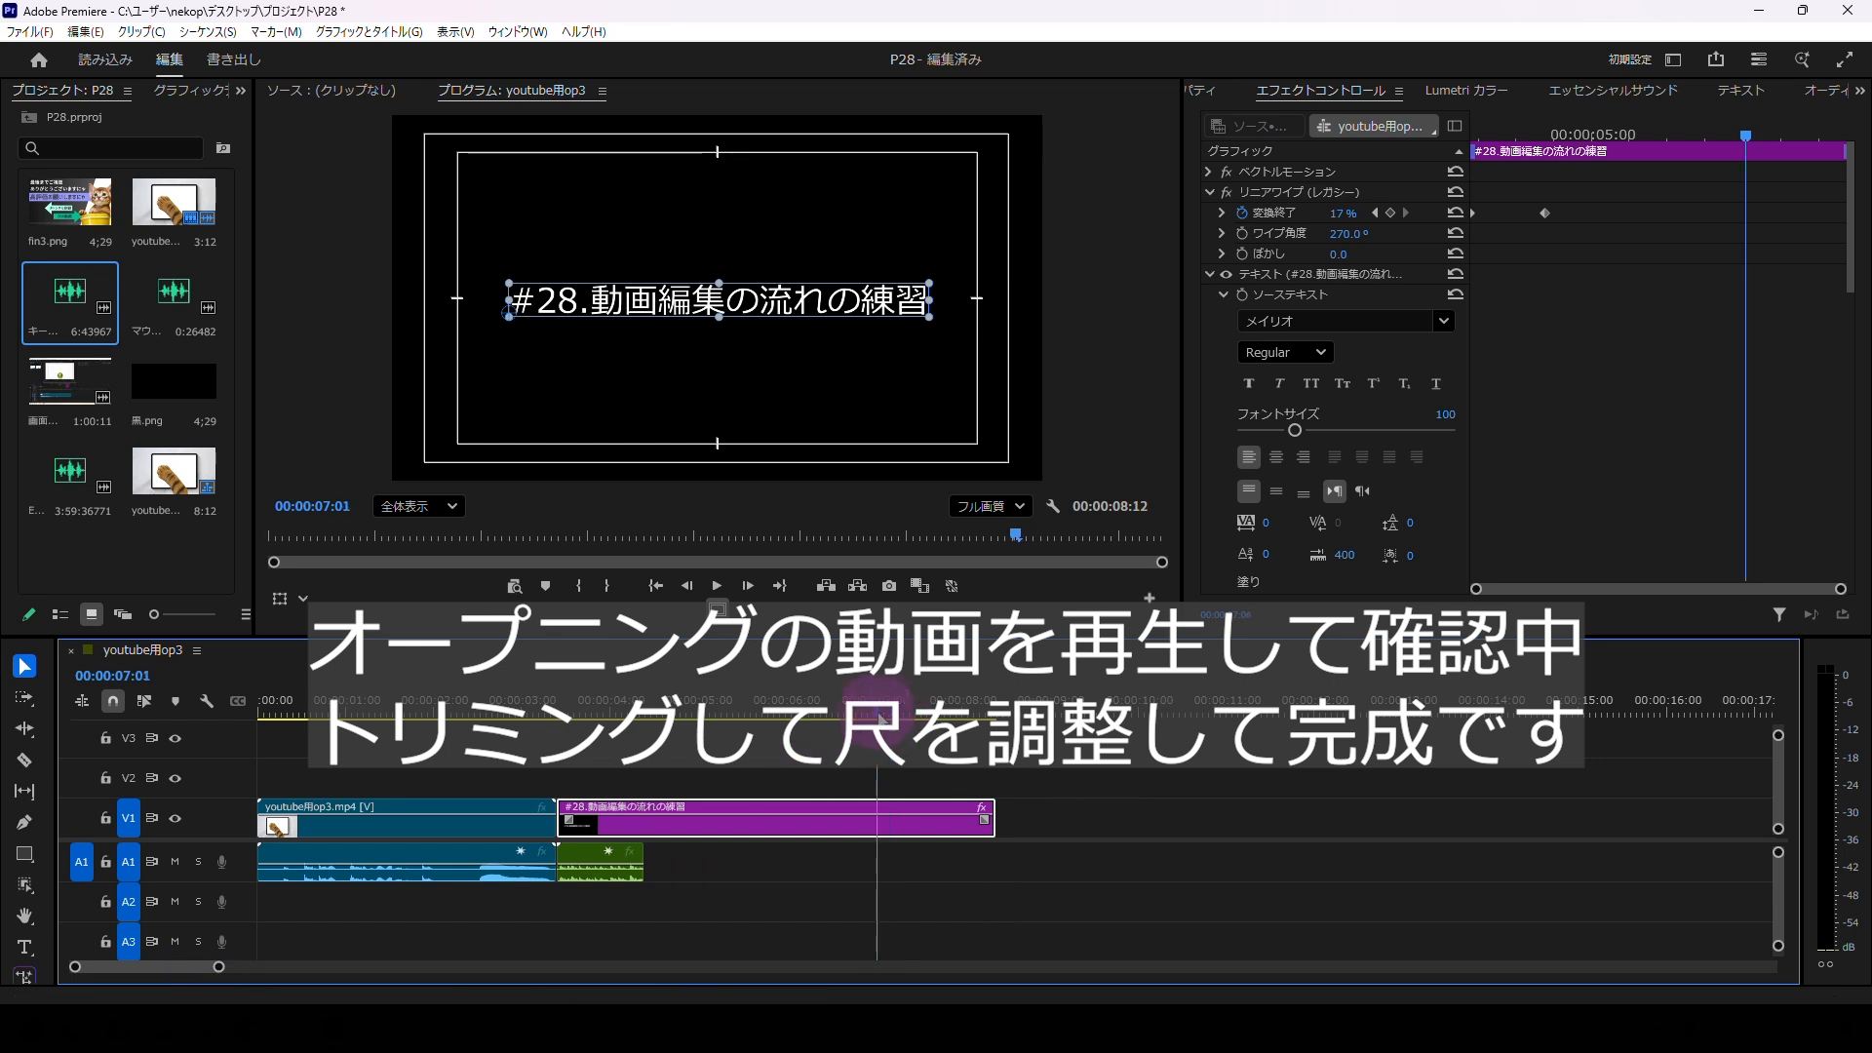
drag(992, 817, 822, 815)
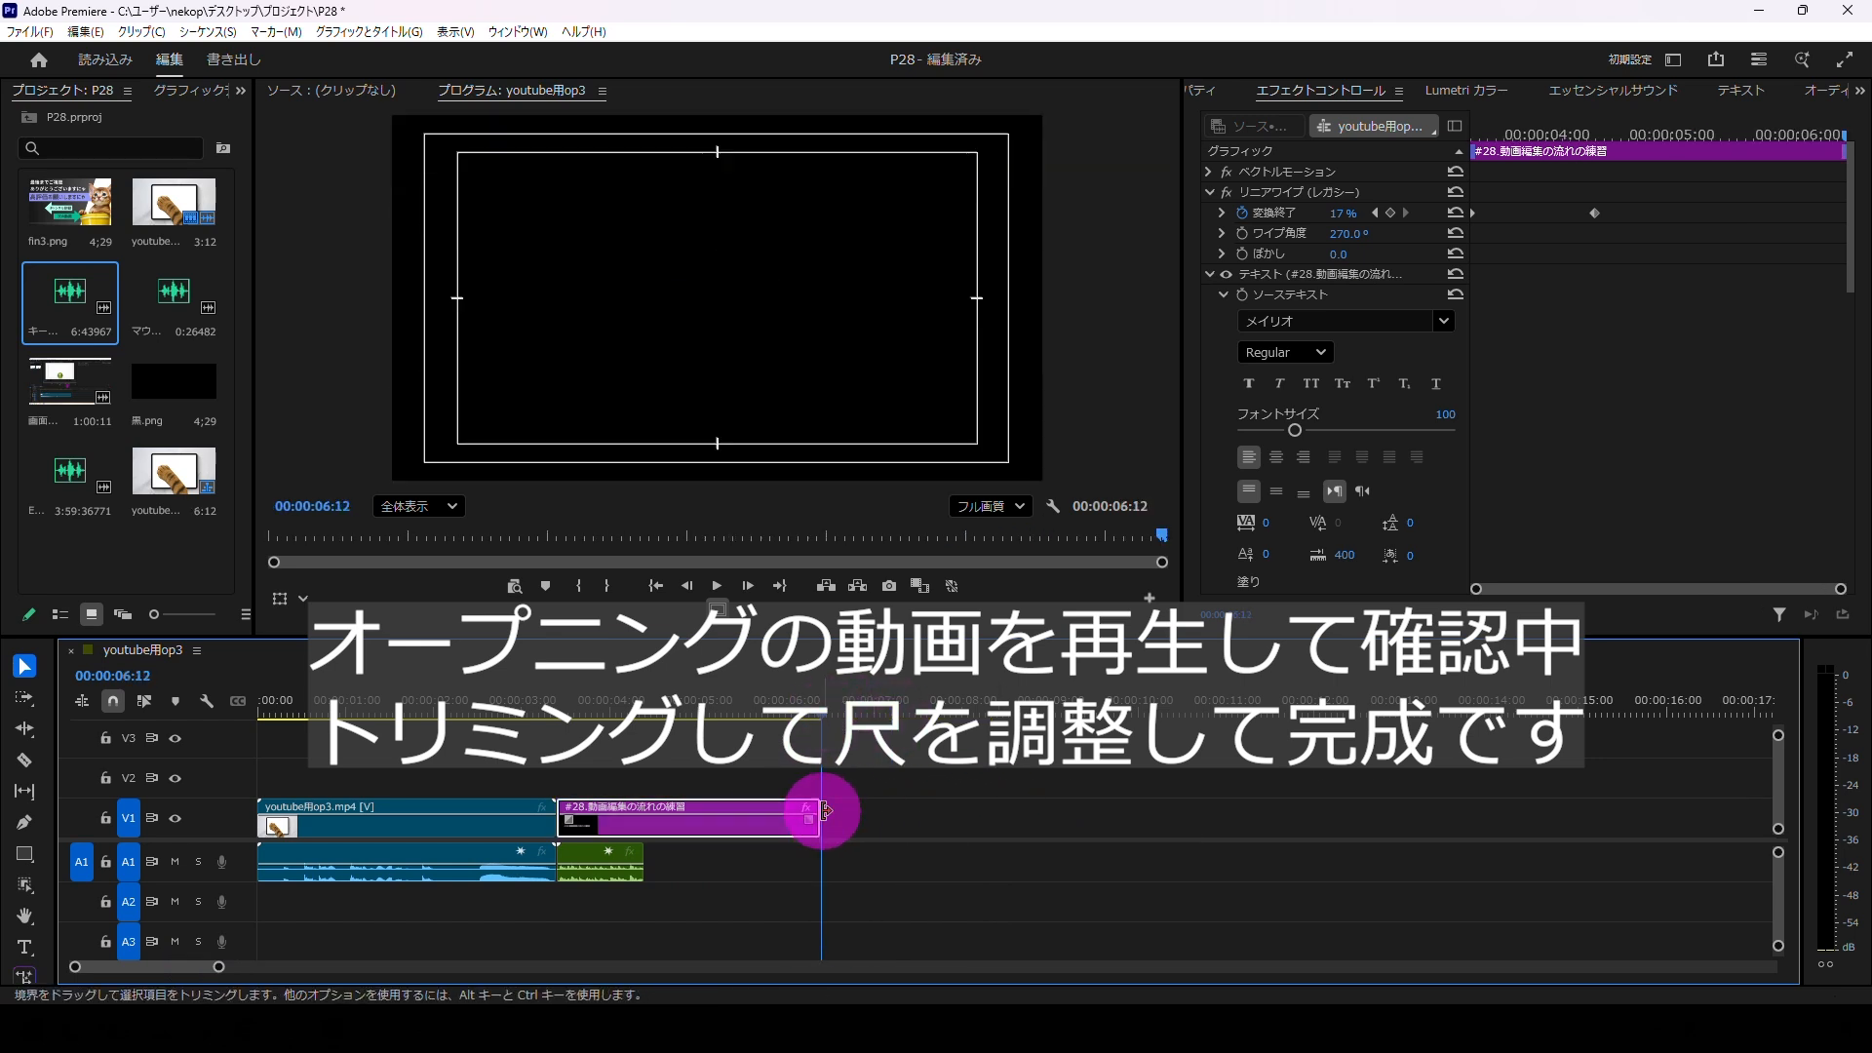
drag(219, 966, 295, 978)
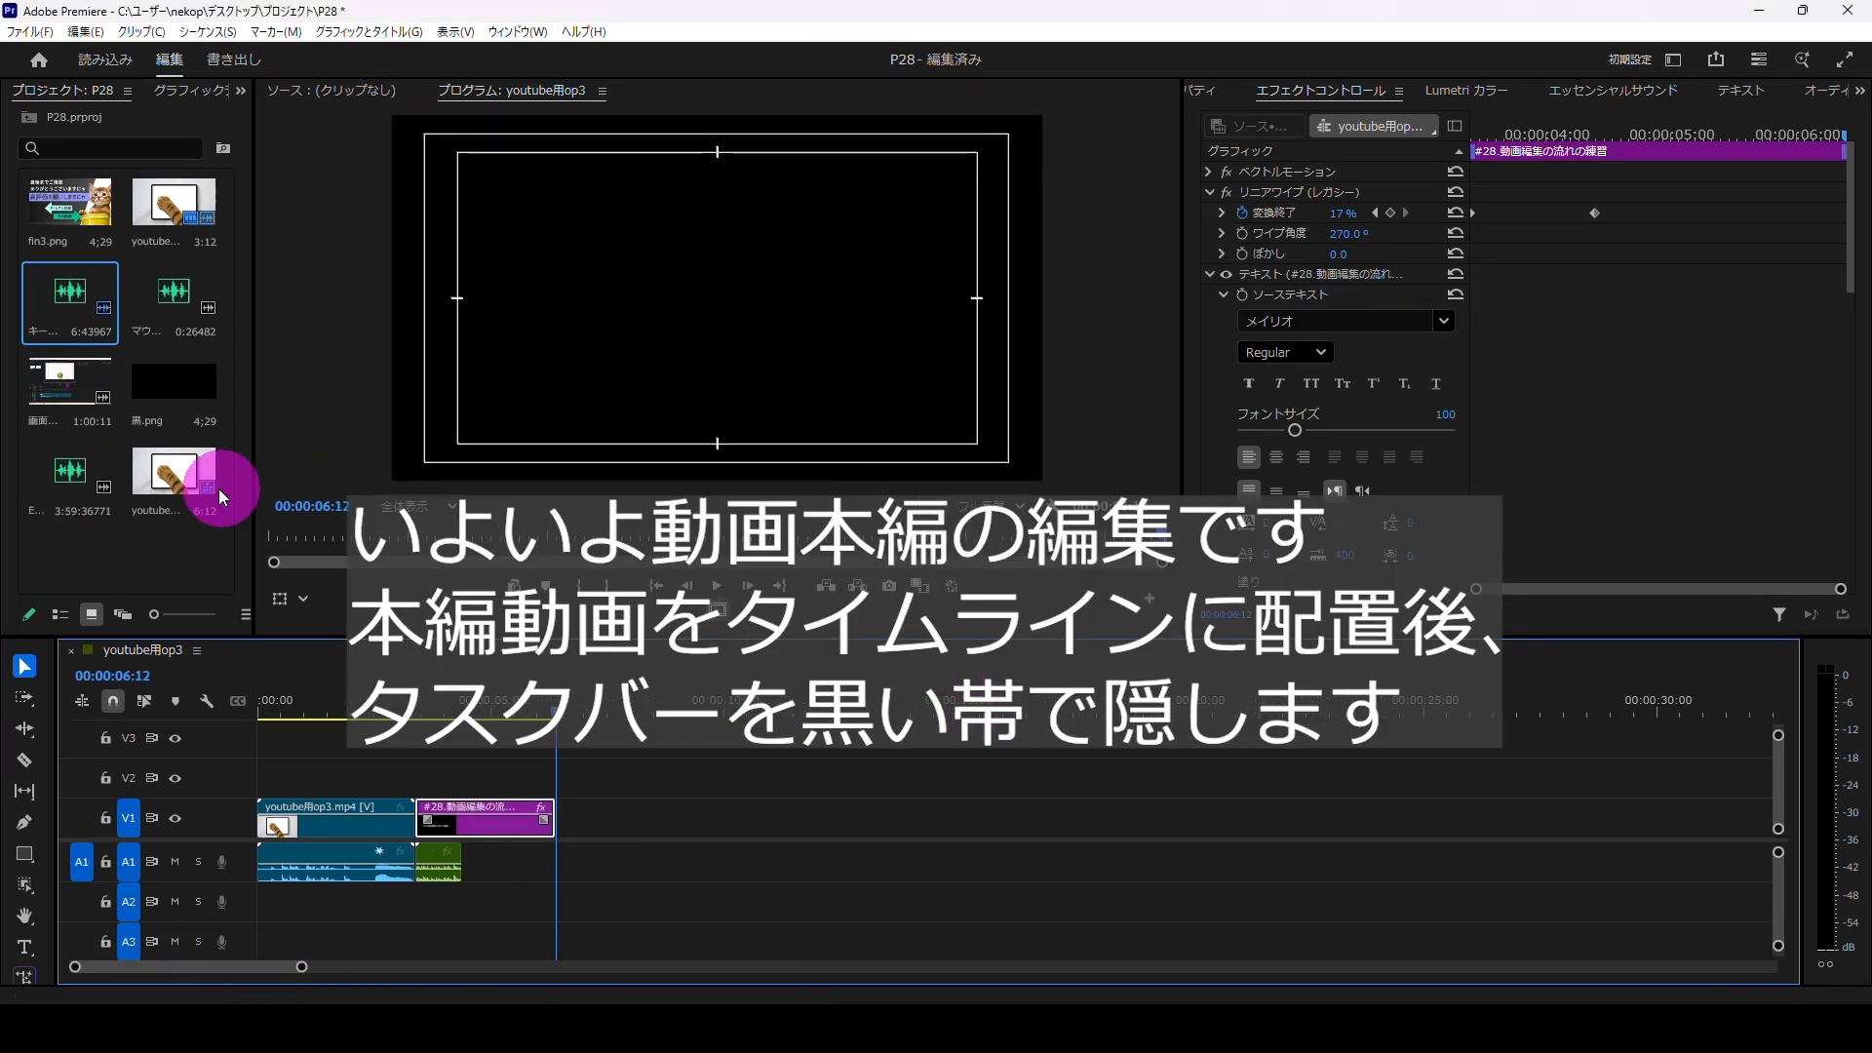
drag(93, 390, 556, 846)
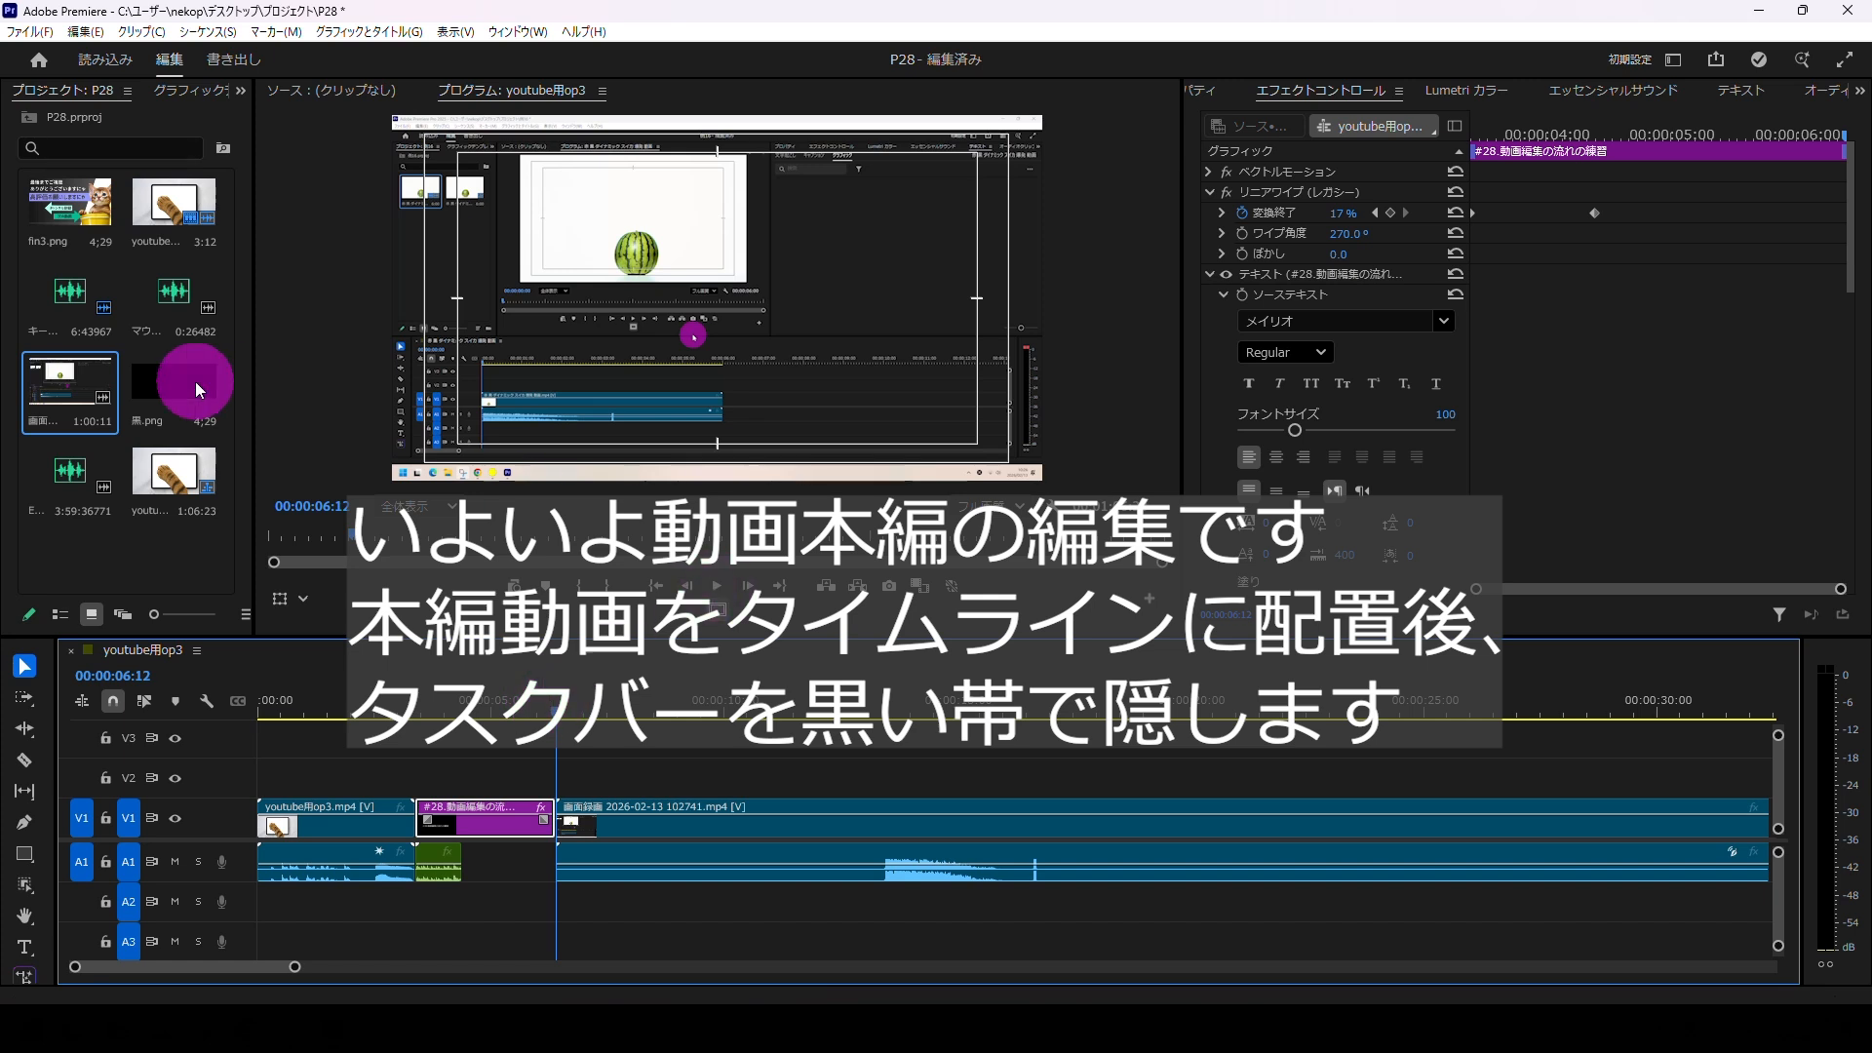
Step: Cover the recording's taskbar with 黒.png on V2, scaled to 102 at position 960, 1444, and extend it to the recording's end
drag(198, 390, 570, 780)
click(673, 781)
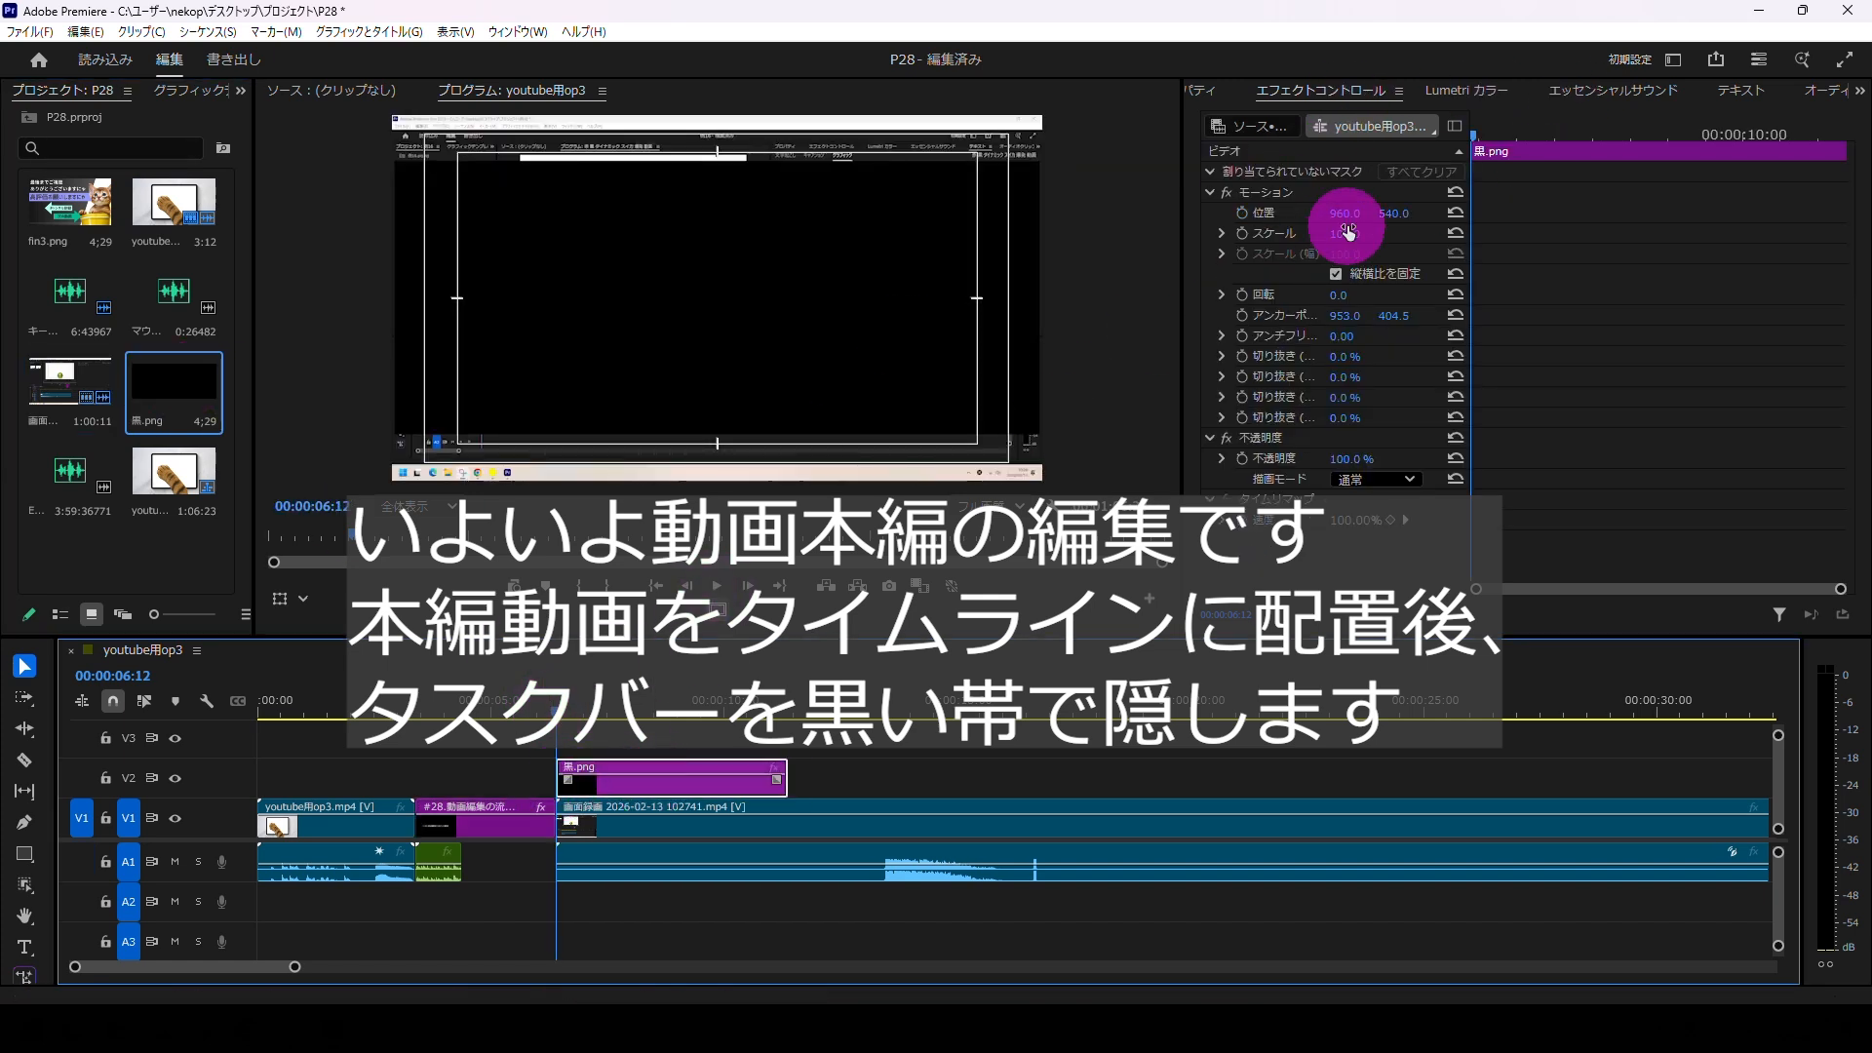
drag(1345, 233, 1771, 285)
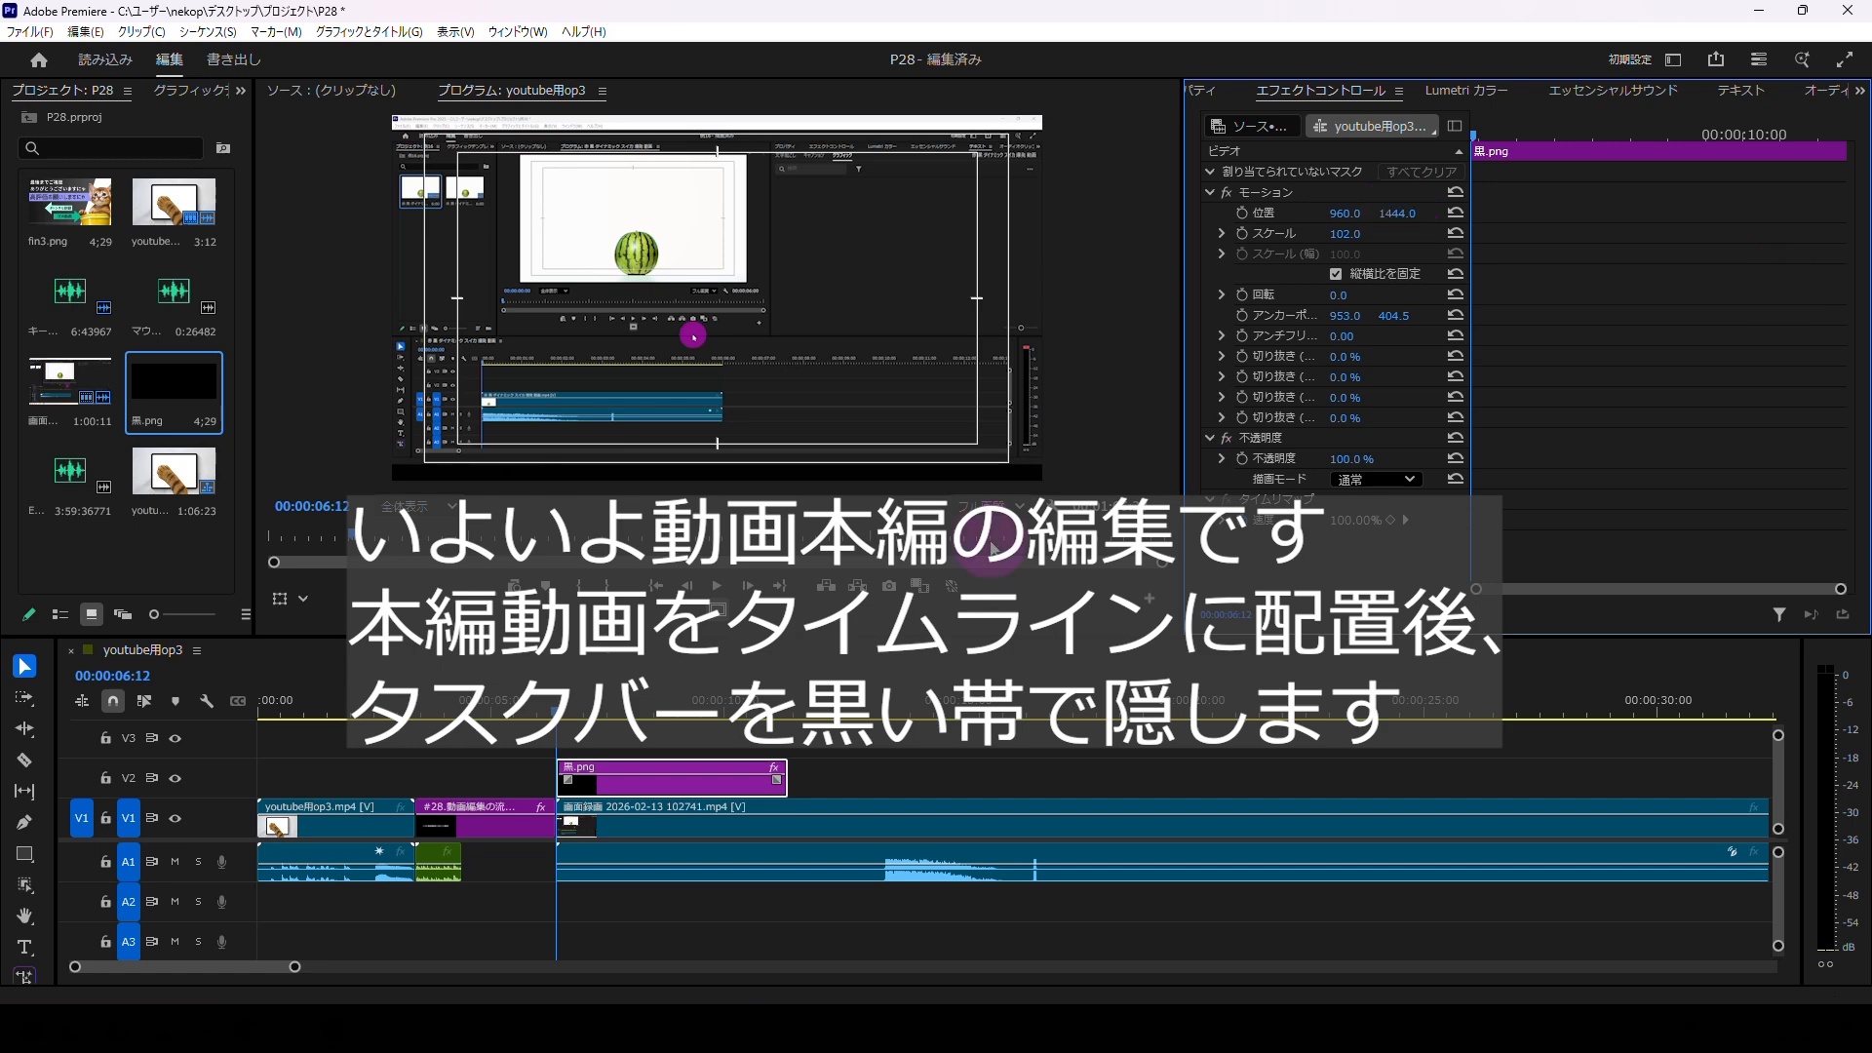
drag(787, 770, 1337, 767)
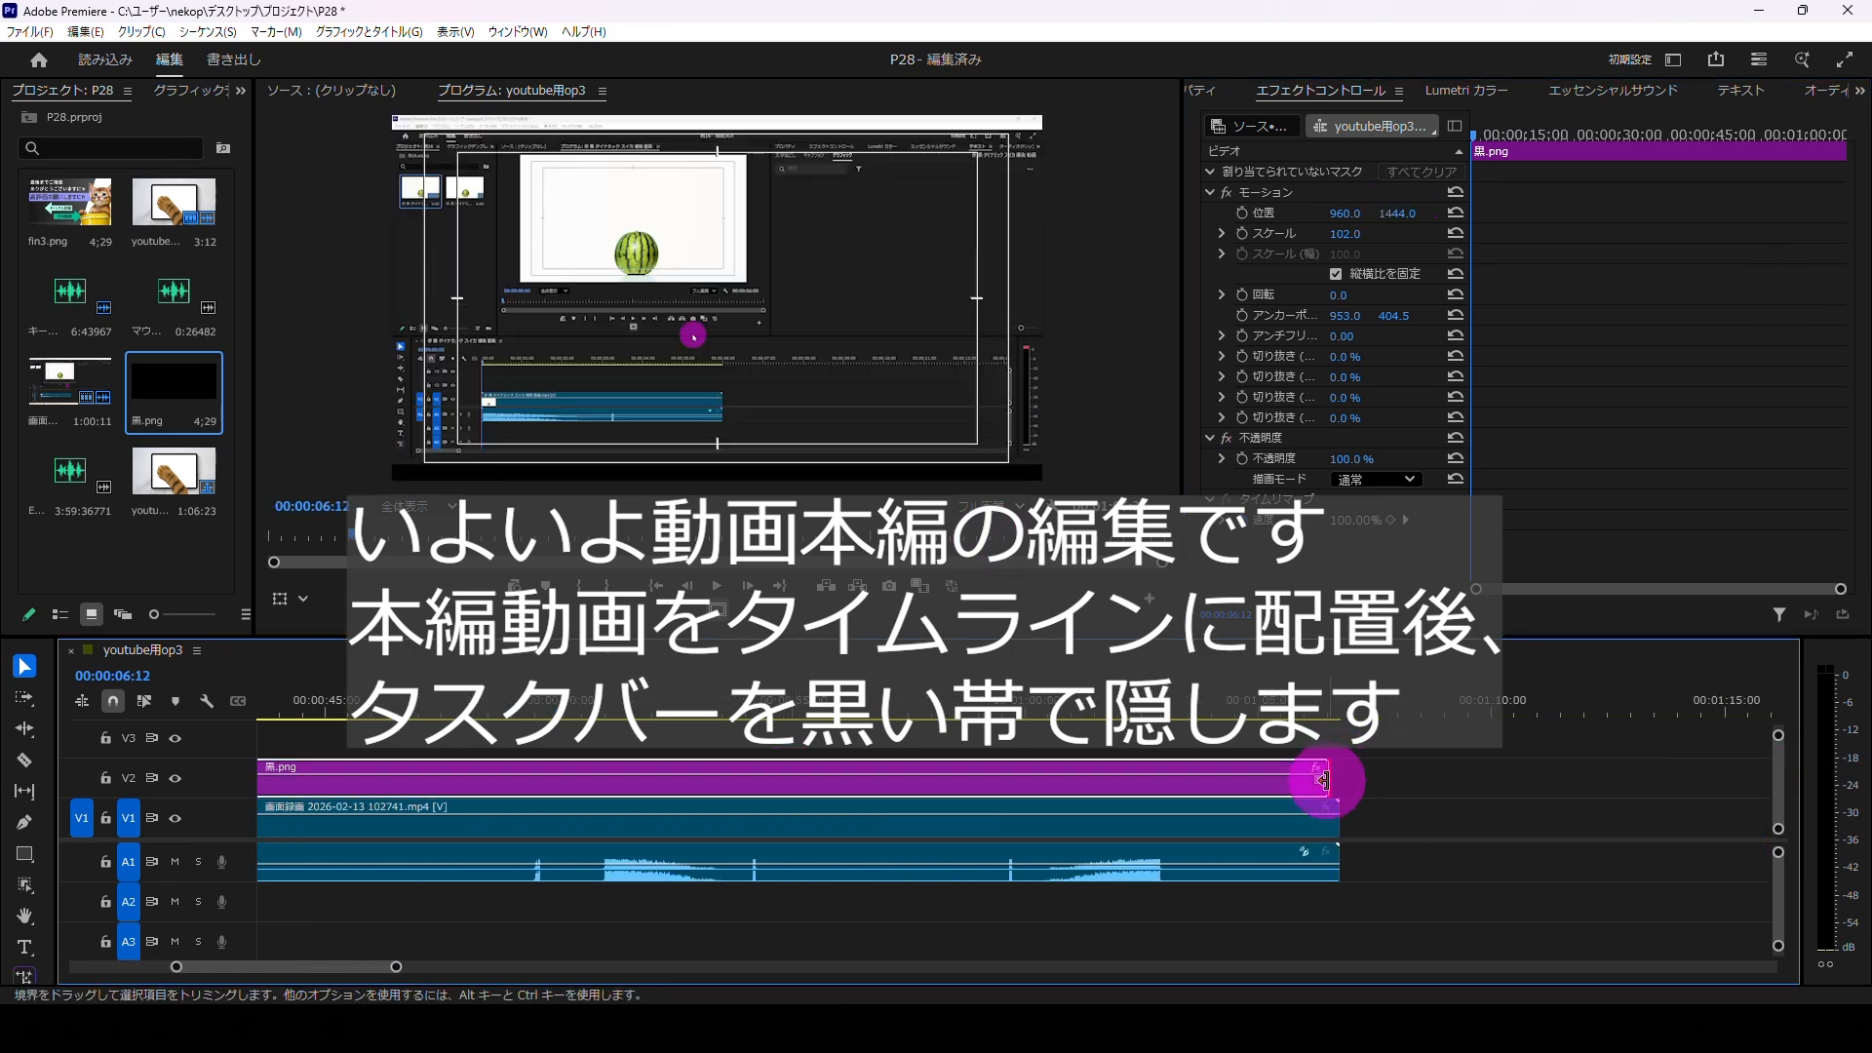
drag(386, 967, 472, 973)
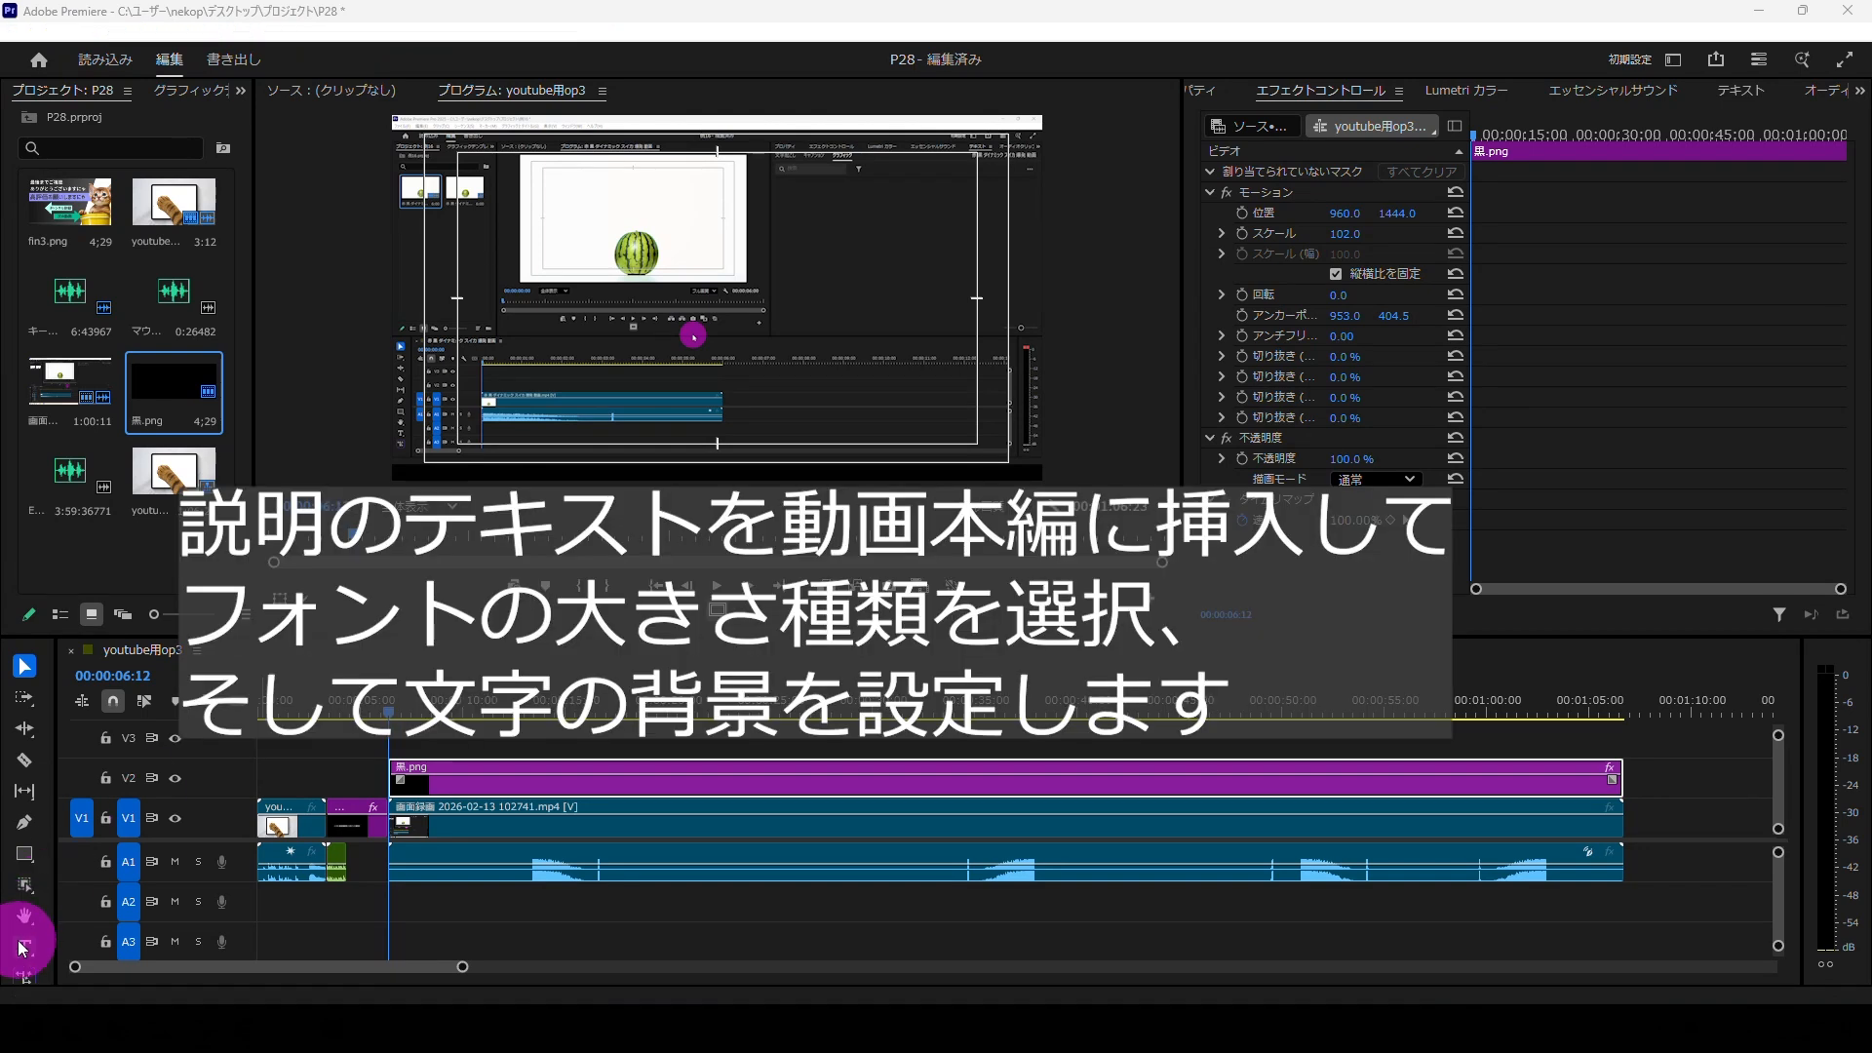
Step: Add an explanation text on V3 at 00:00:06:12 reading 動画を逆再生するやり方を紹介します
click(24, 947)
click(483, 396)
click(1742, 89)
click(1494, 277)
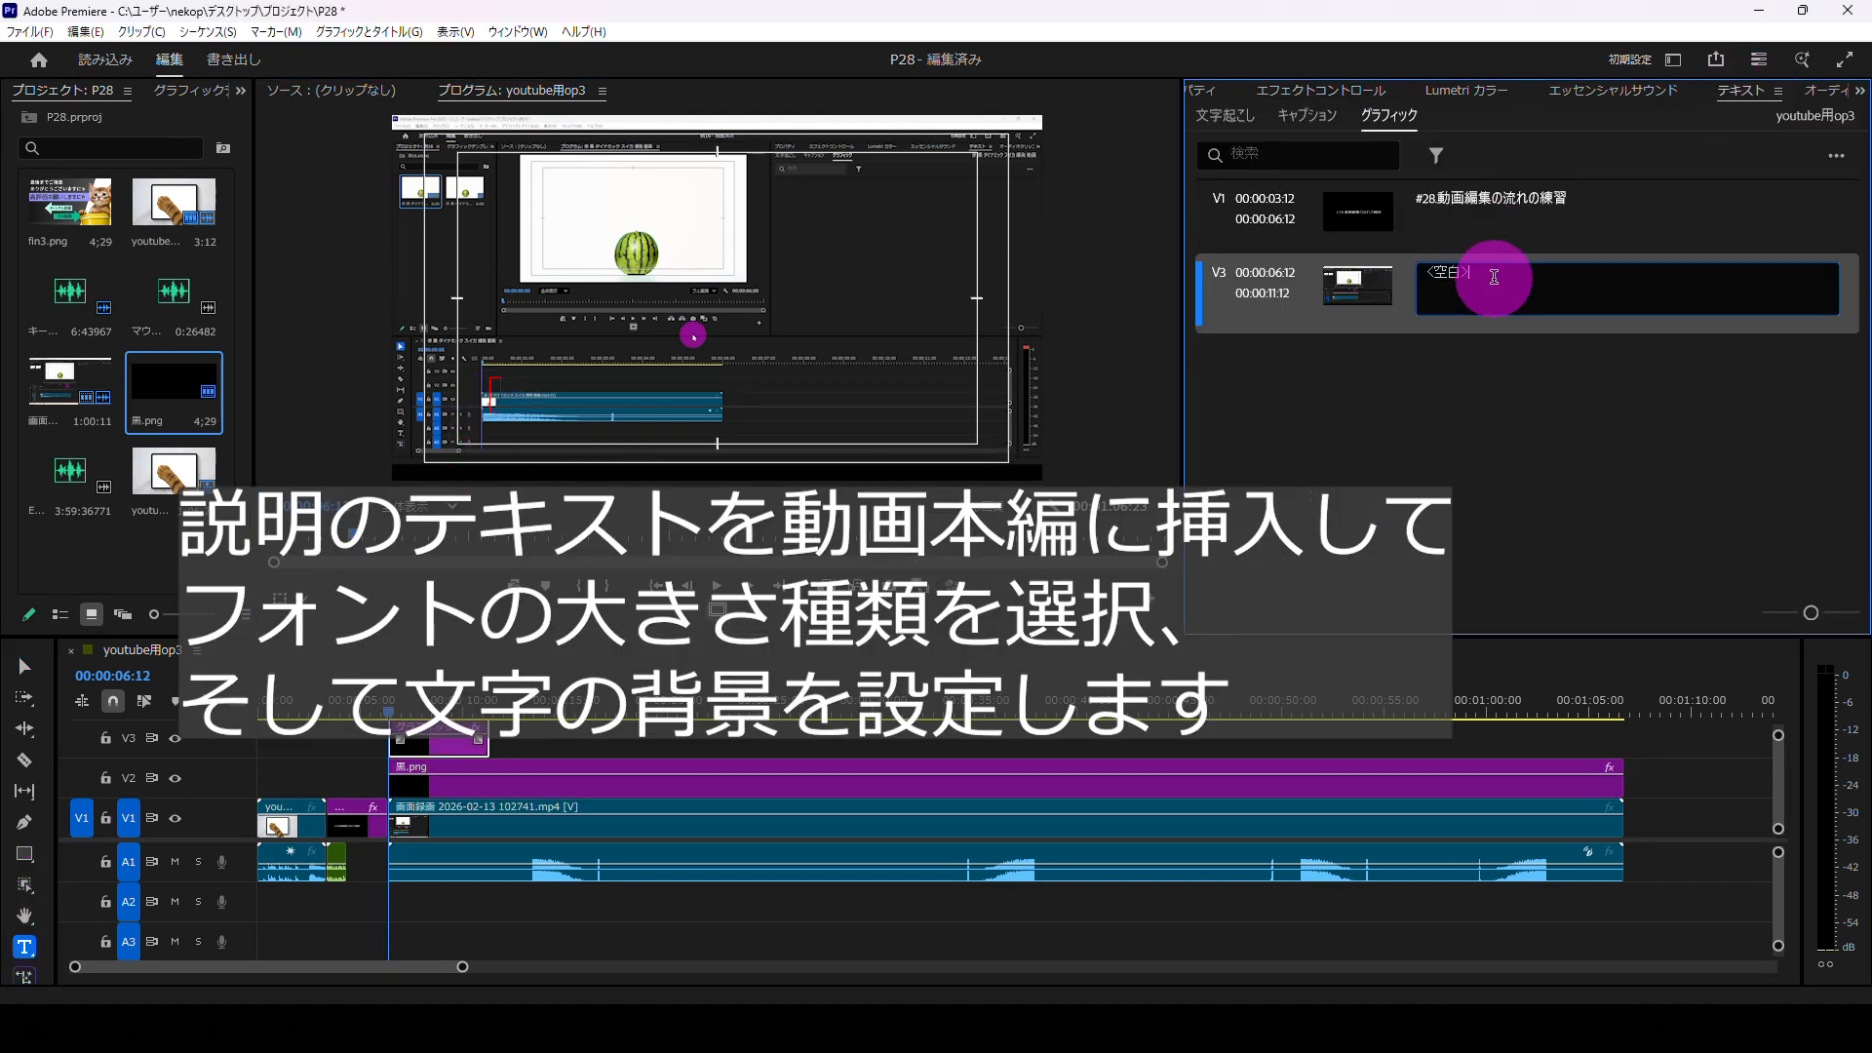
text(動画を逆再生するやり方)
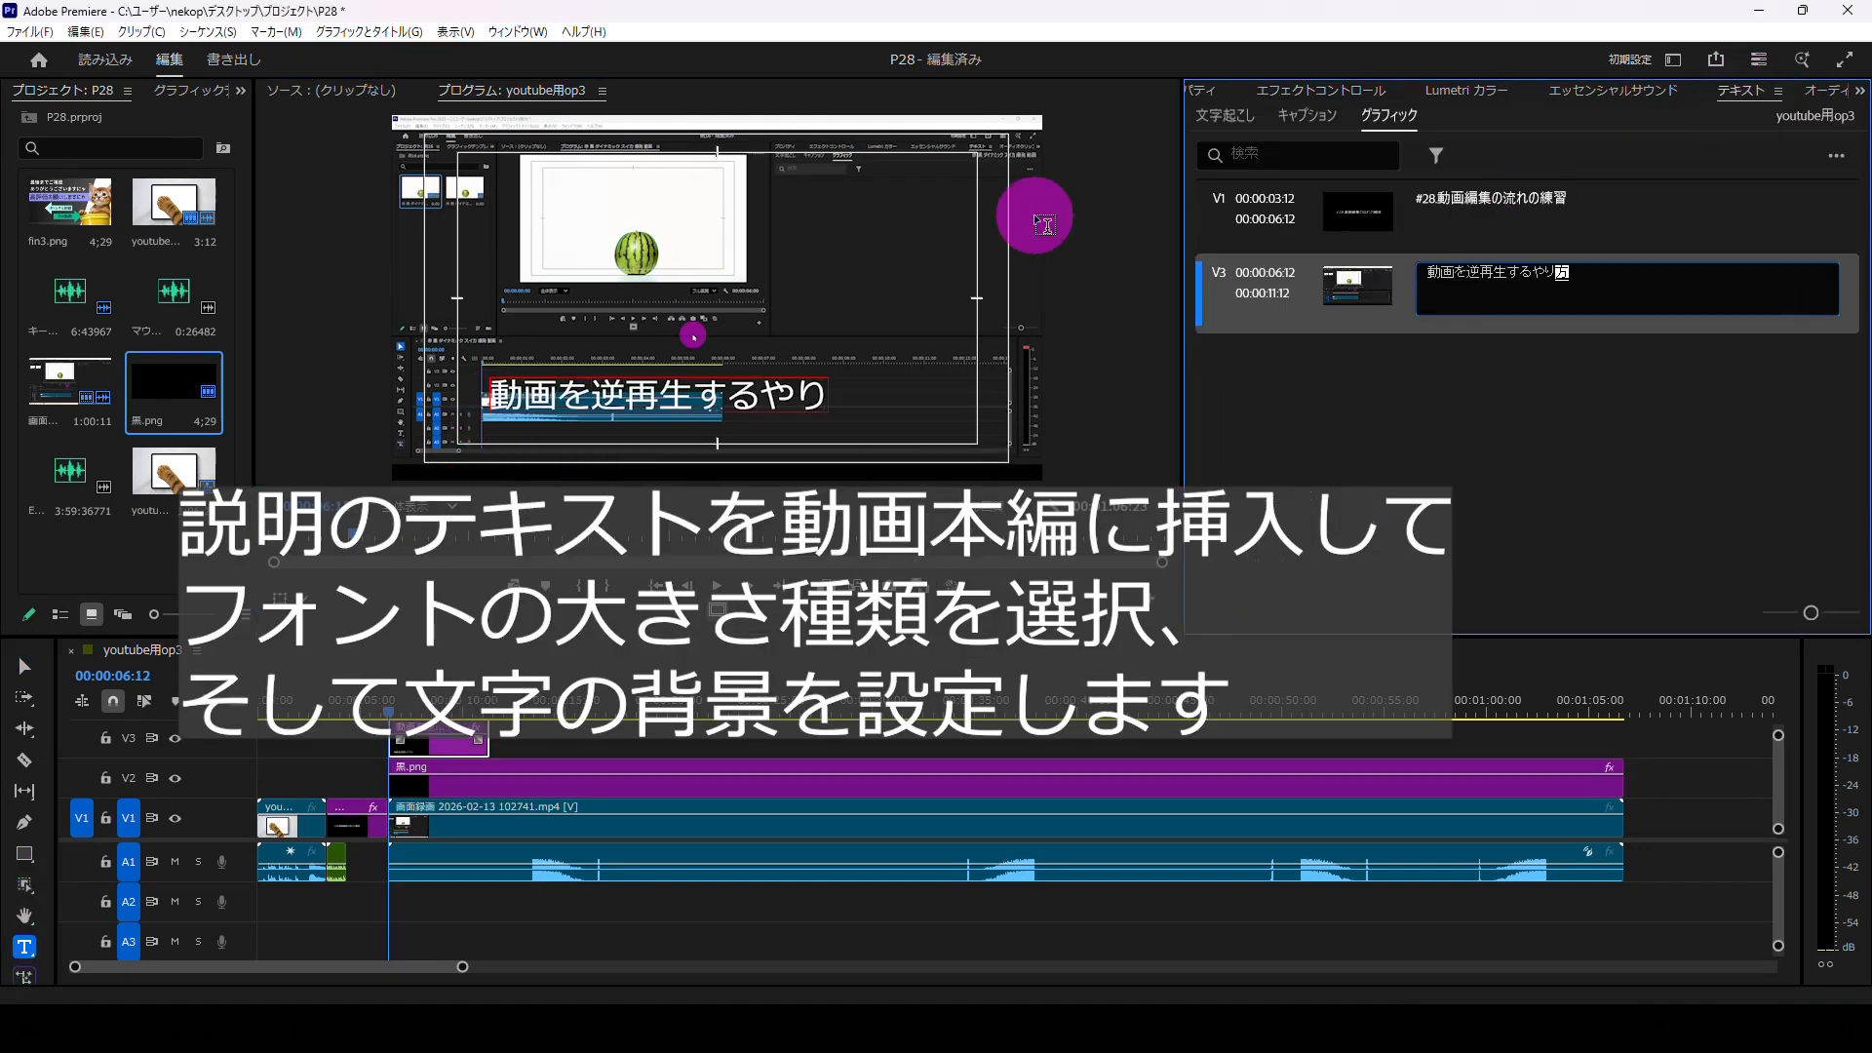
text(を紹介します)
Step: Set the explanation text's font size to 77, enable its background, and move it to the lower edge of the video frame
click(1280, 101)
click(1211, 195)
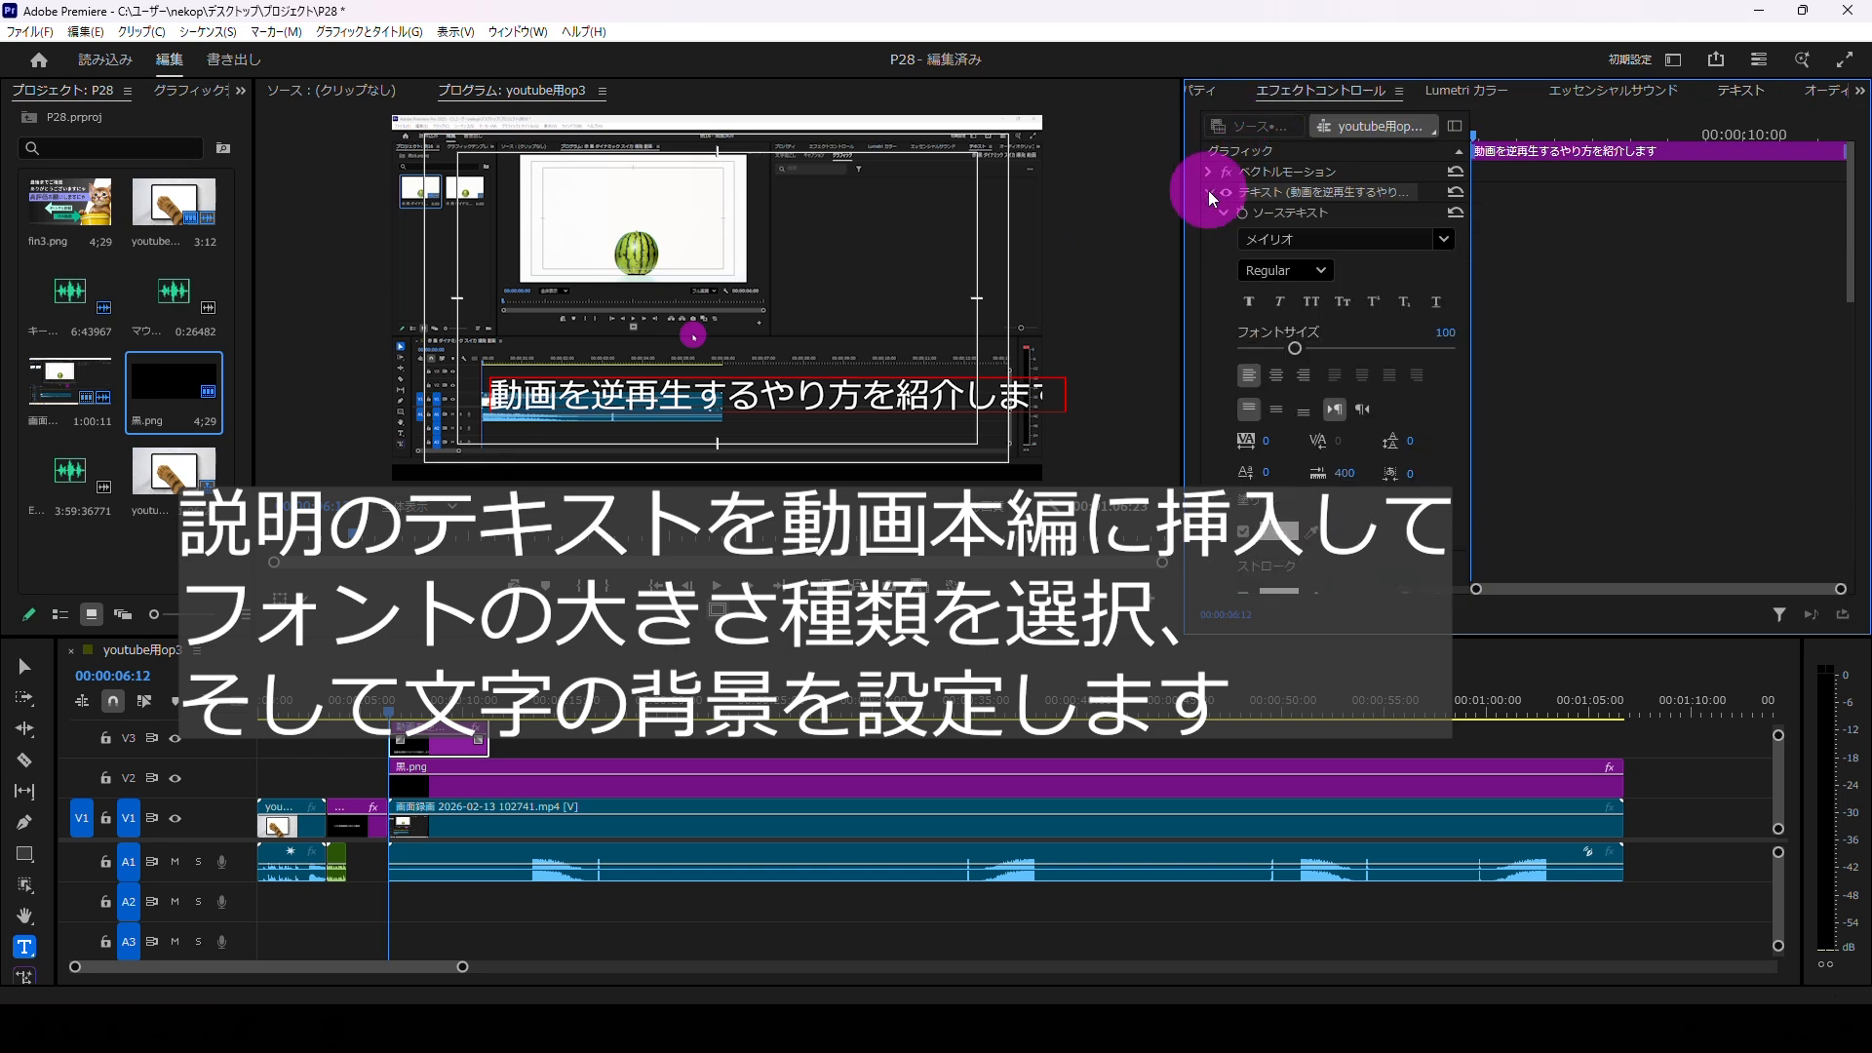
drag(1299, 352, 1289, 353)
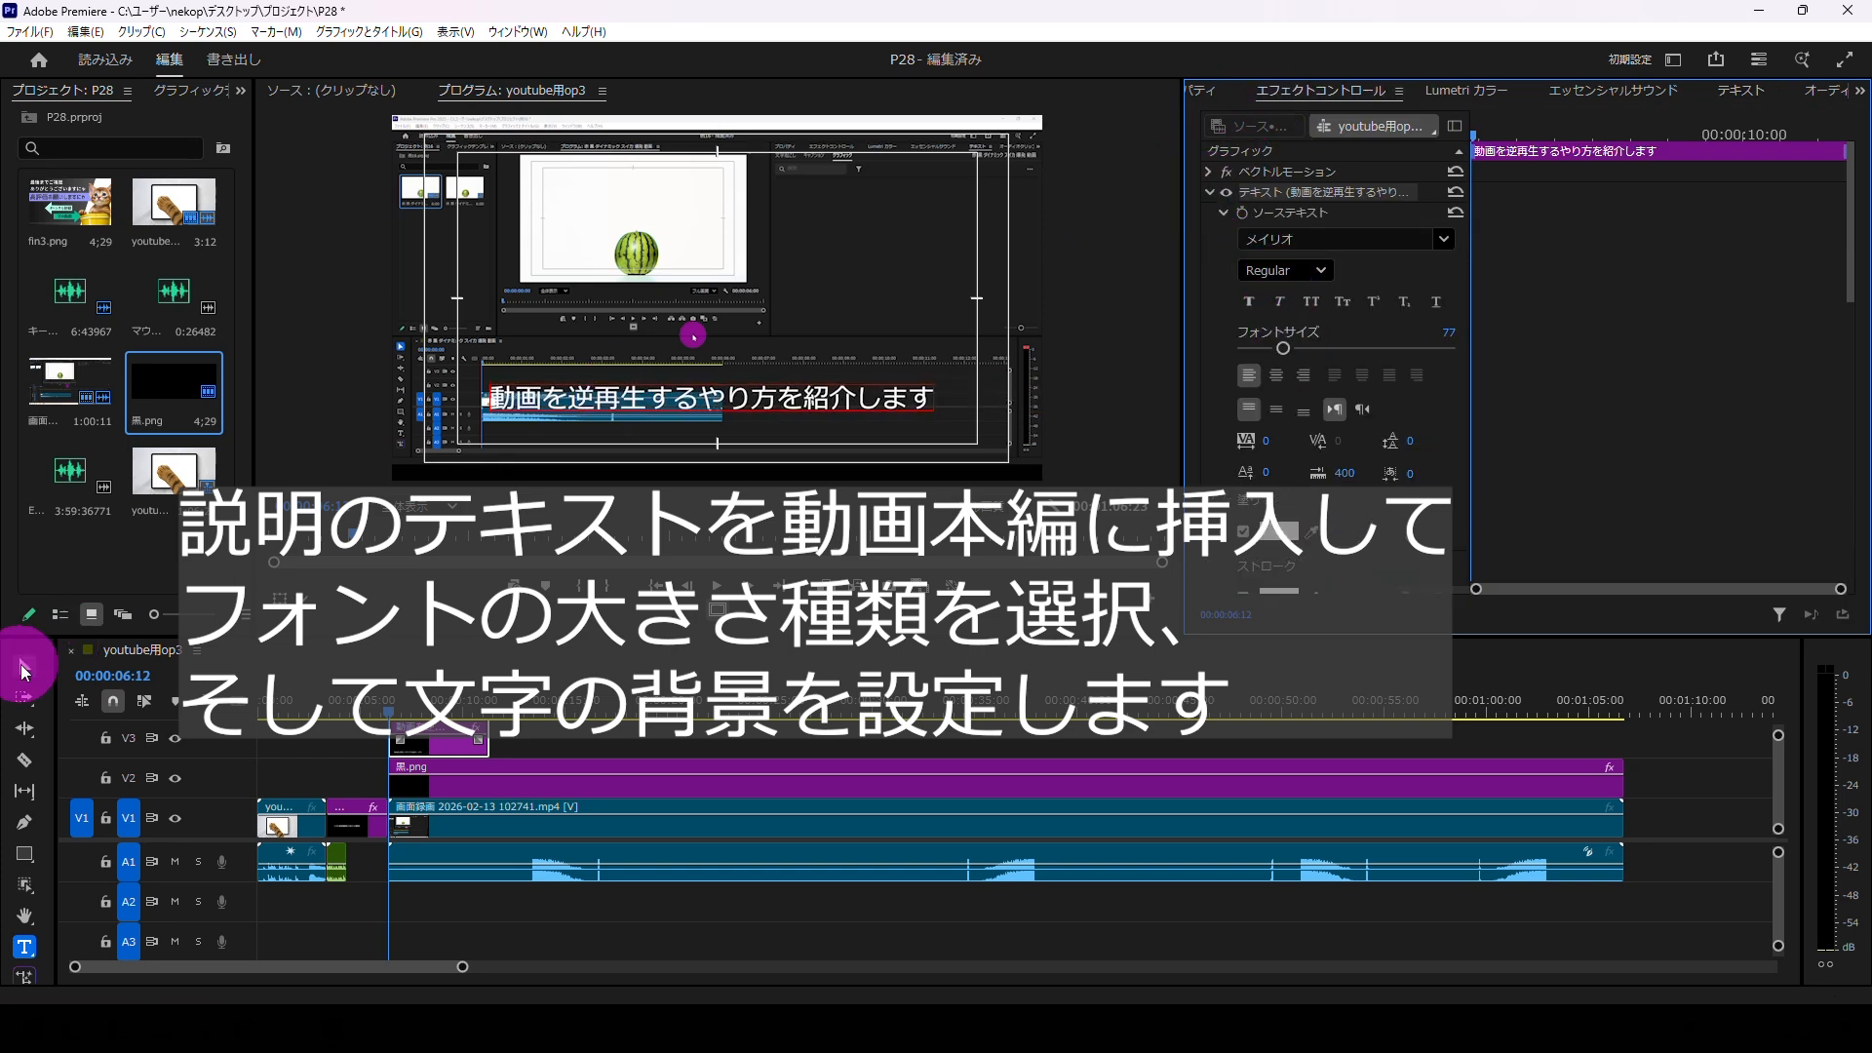
scroll(1240, 548, down, 2)
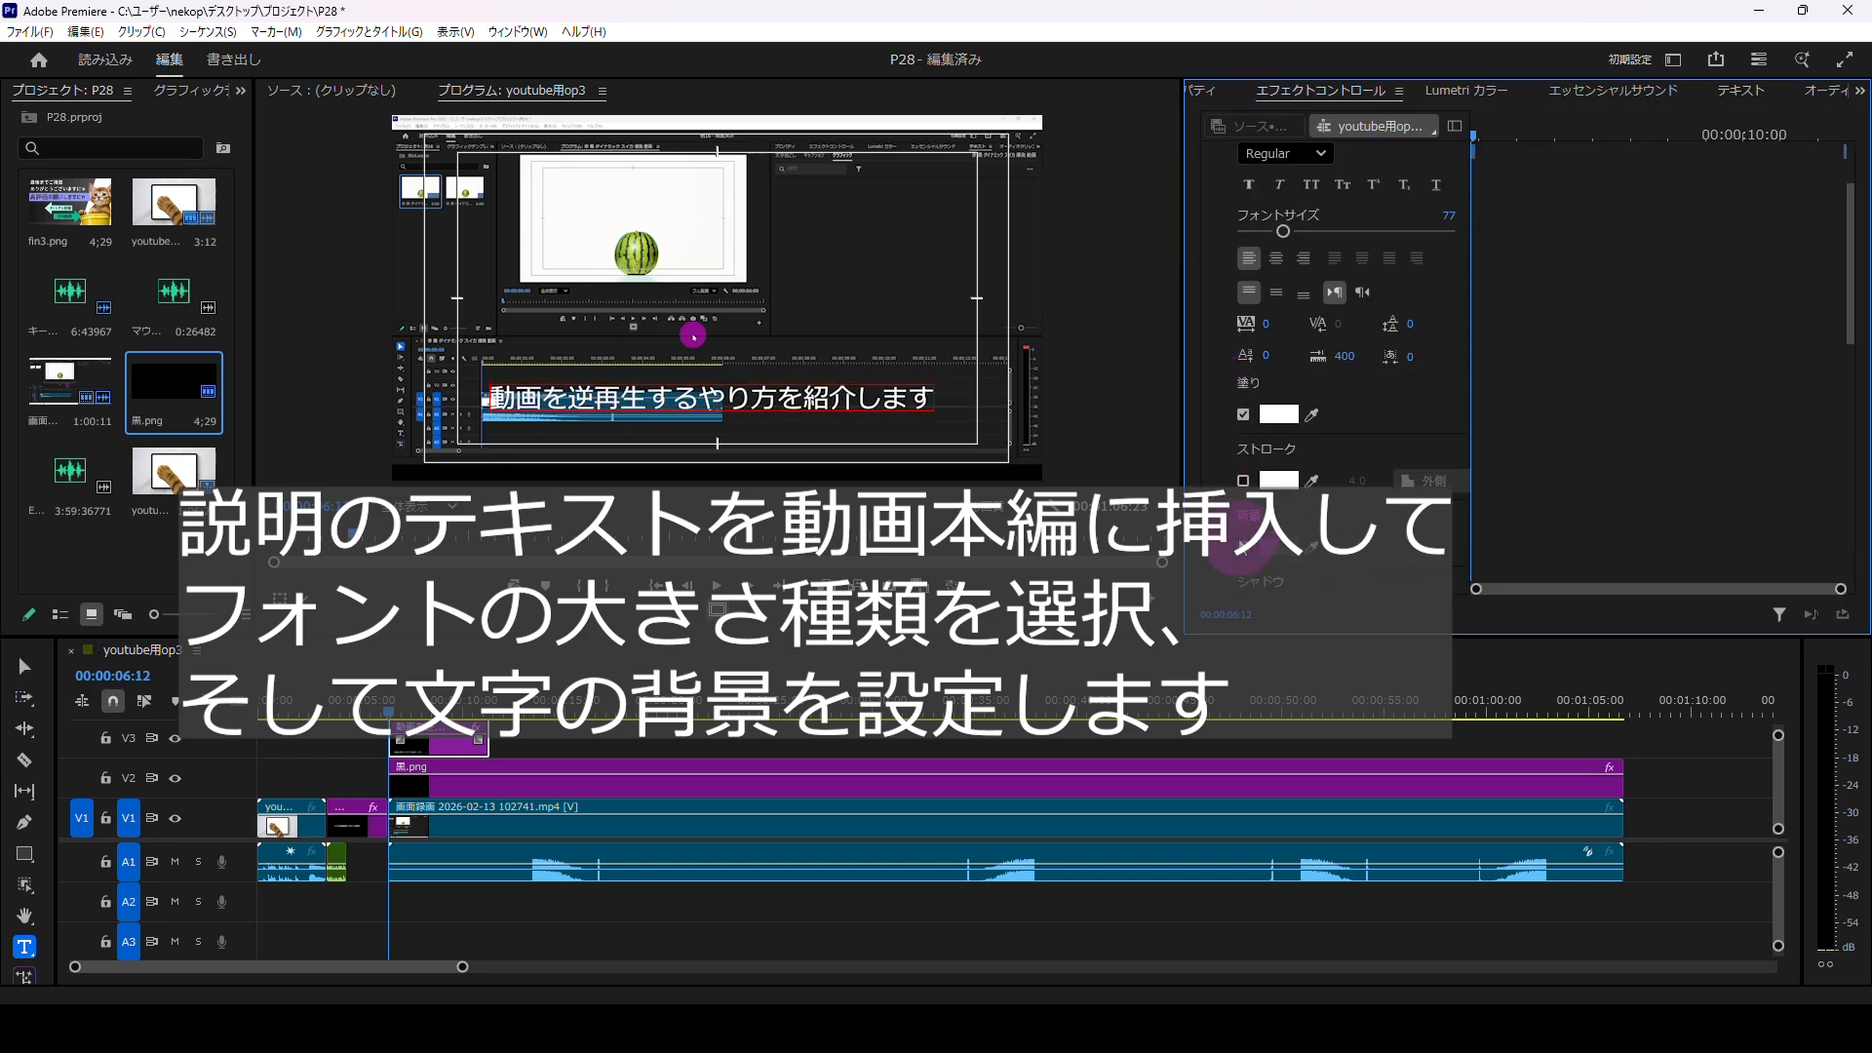
click(24, 666)
drag(605, 405, 620, 430)
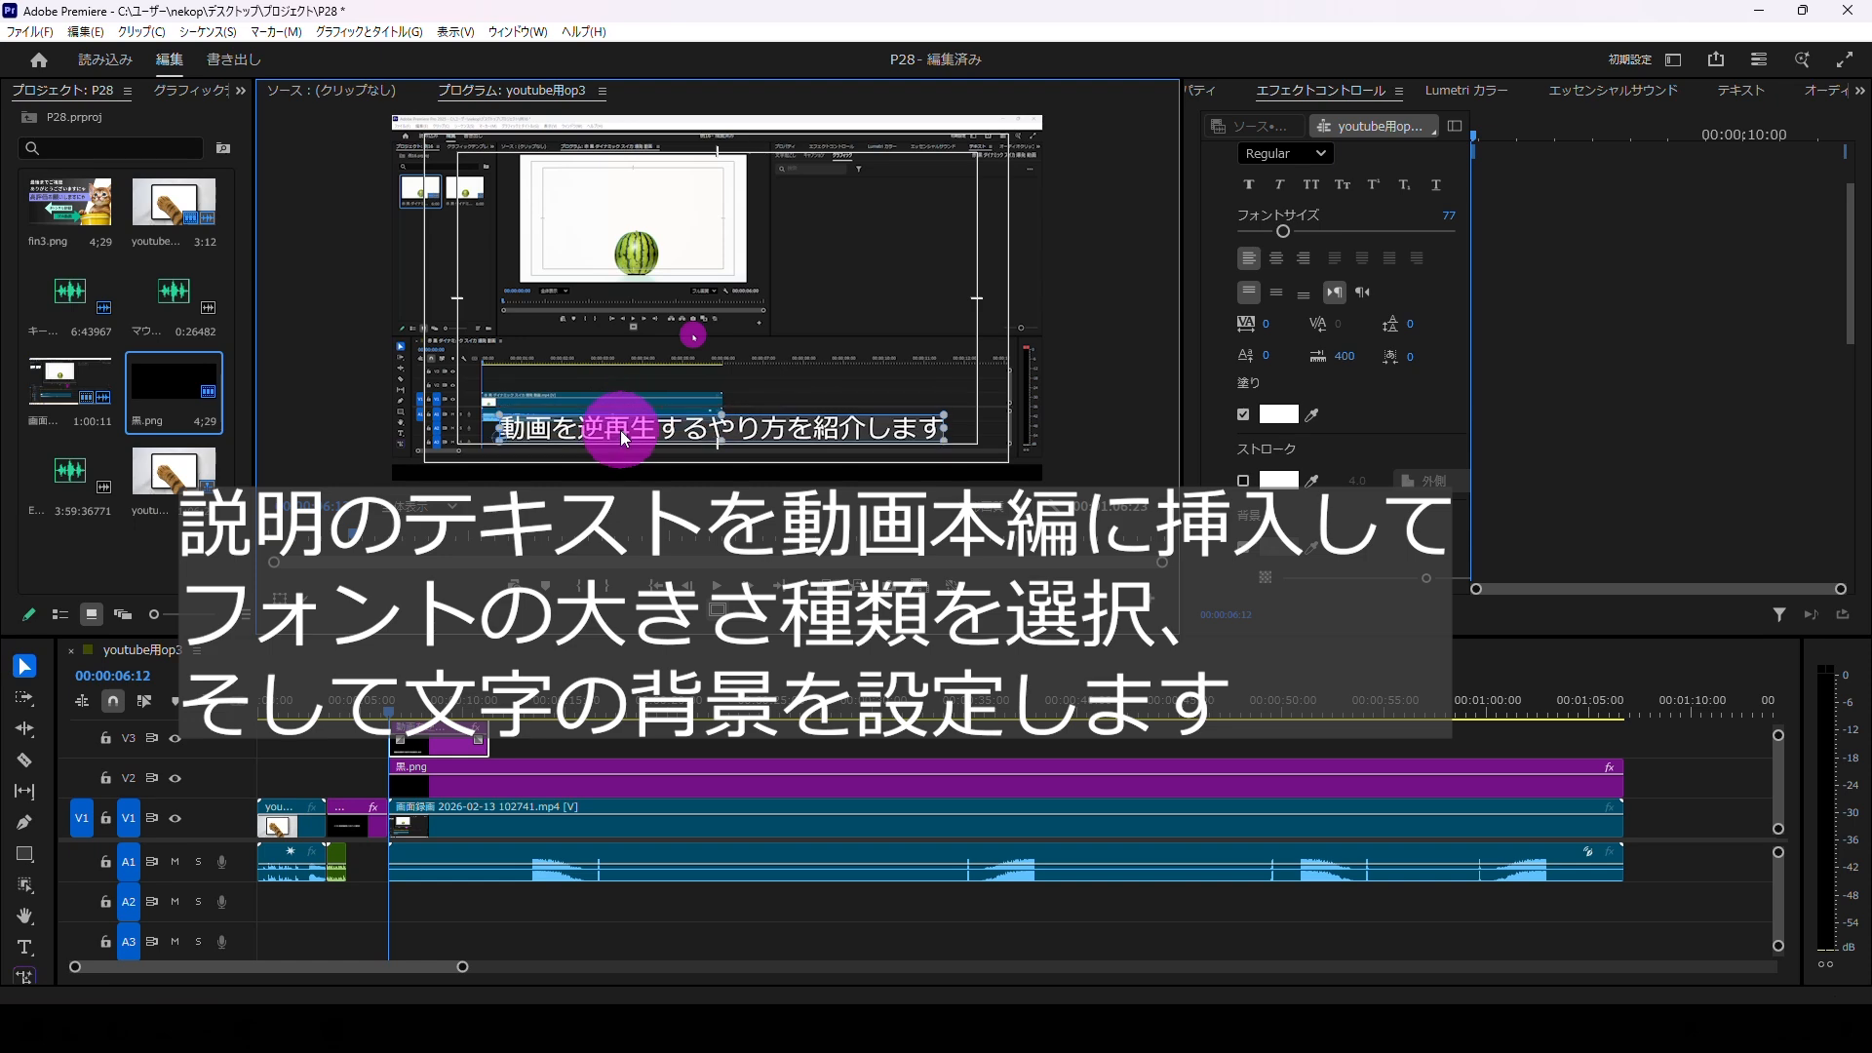
Step: Add a two-line explanation text at 00:00:12:09 reading ダイナミックな動画です / これを逆再生します
click(720, 585)
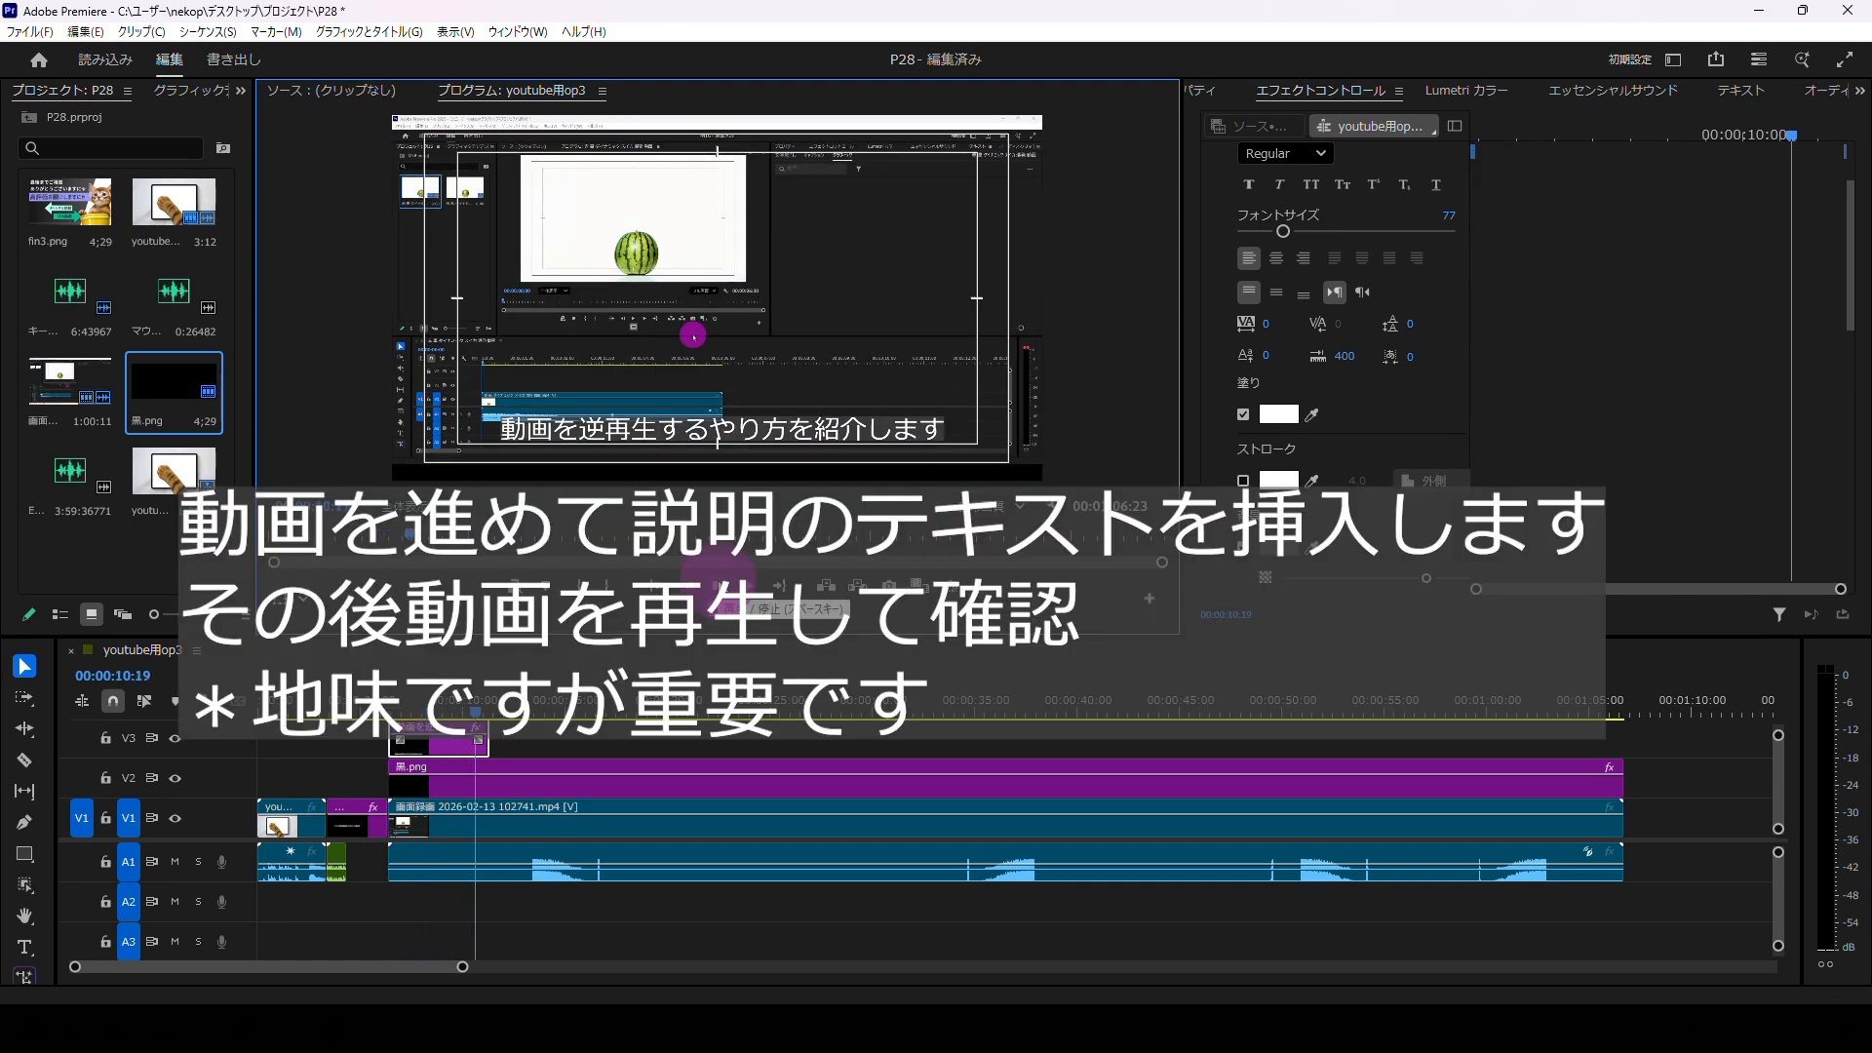
click(24, 947)
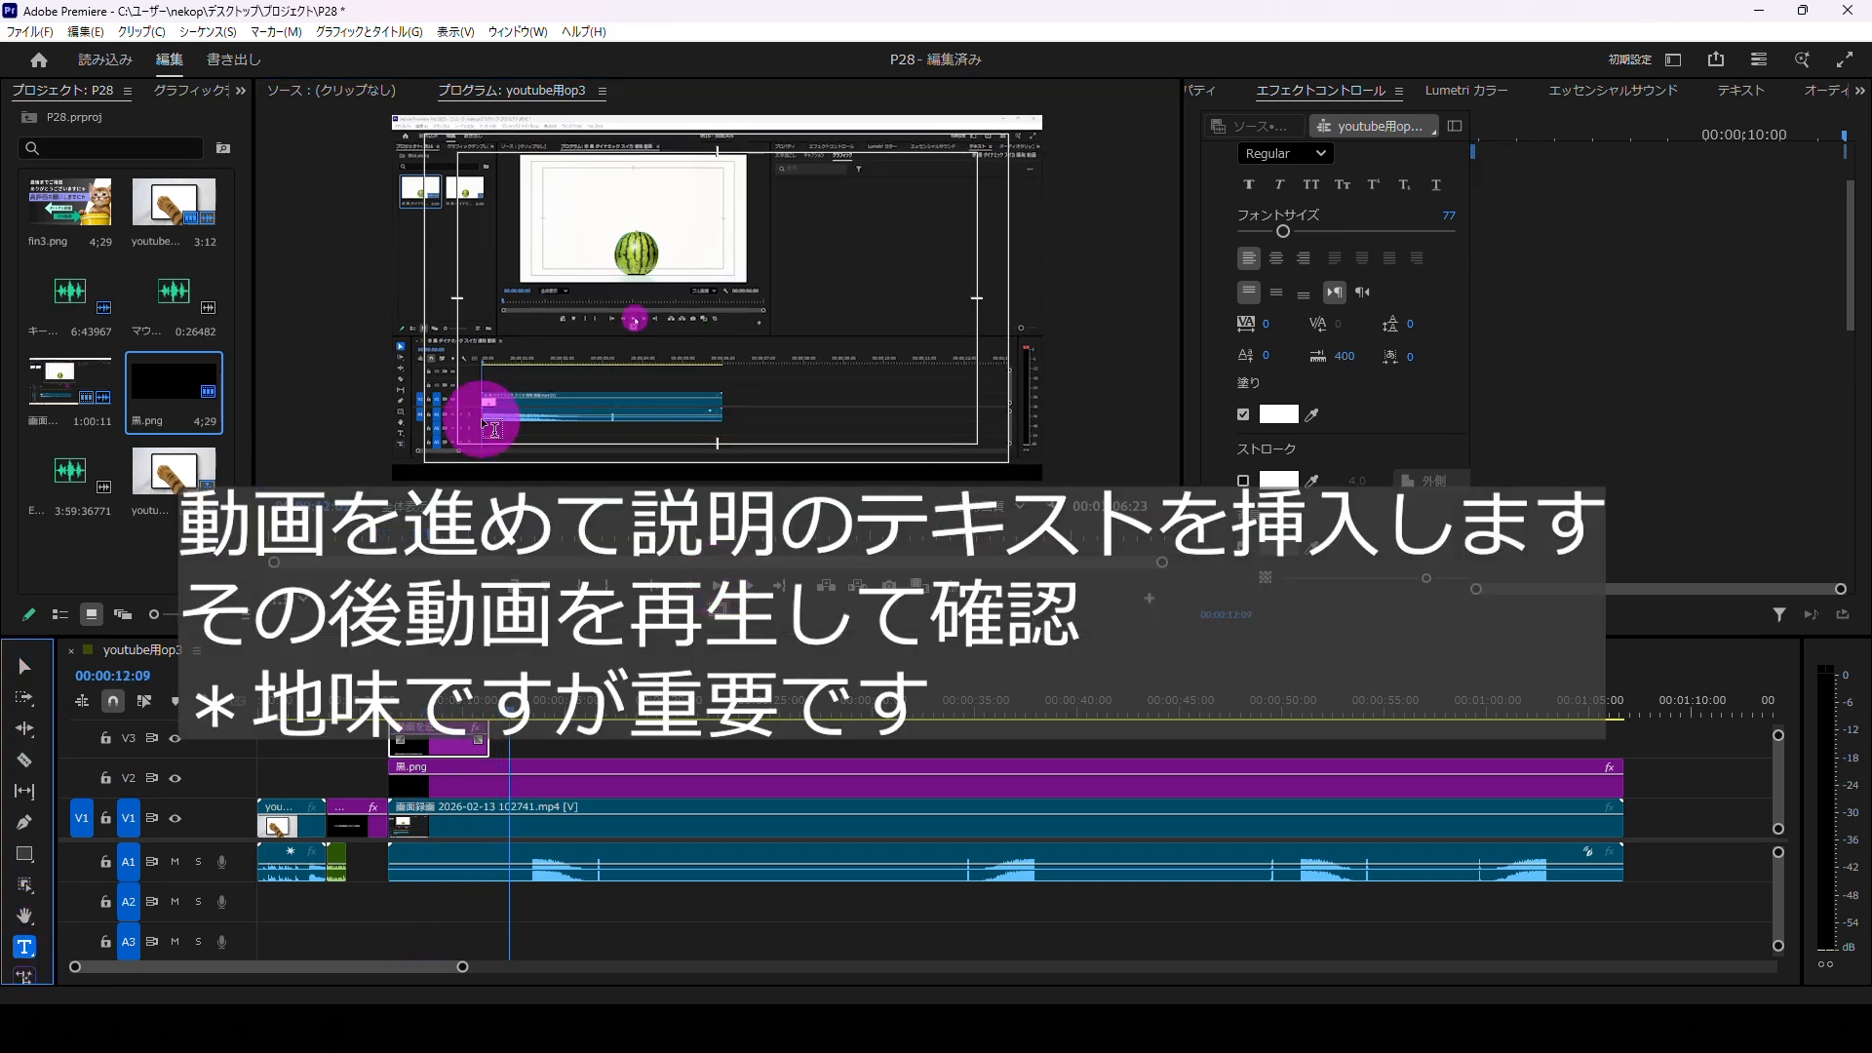
click(481, 417)
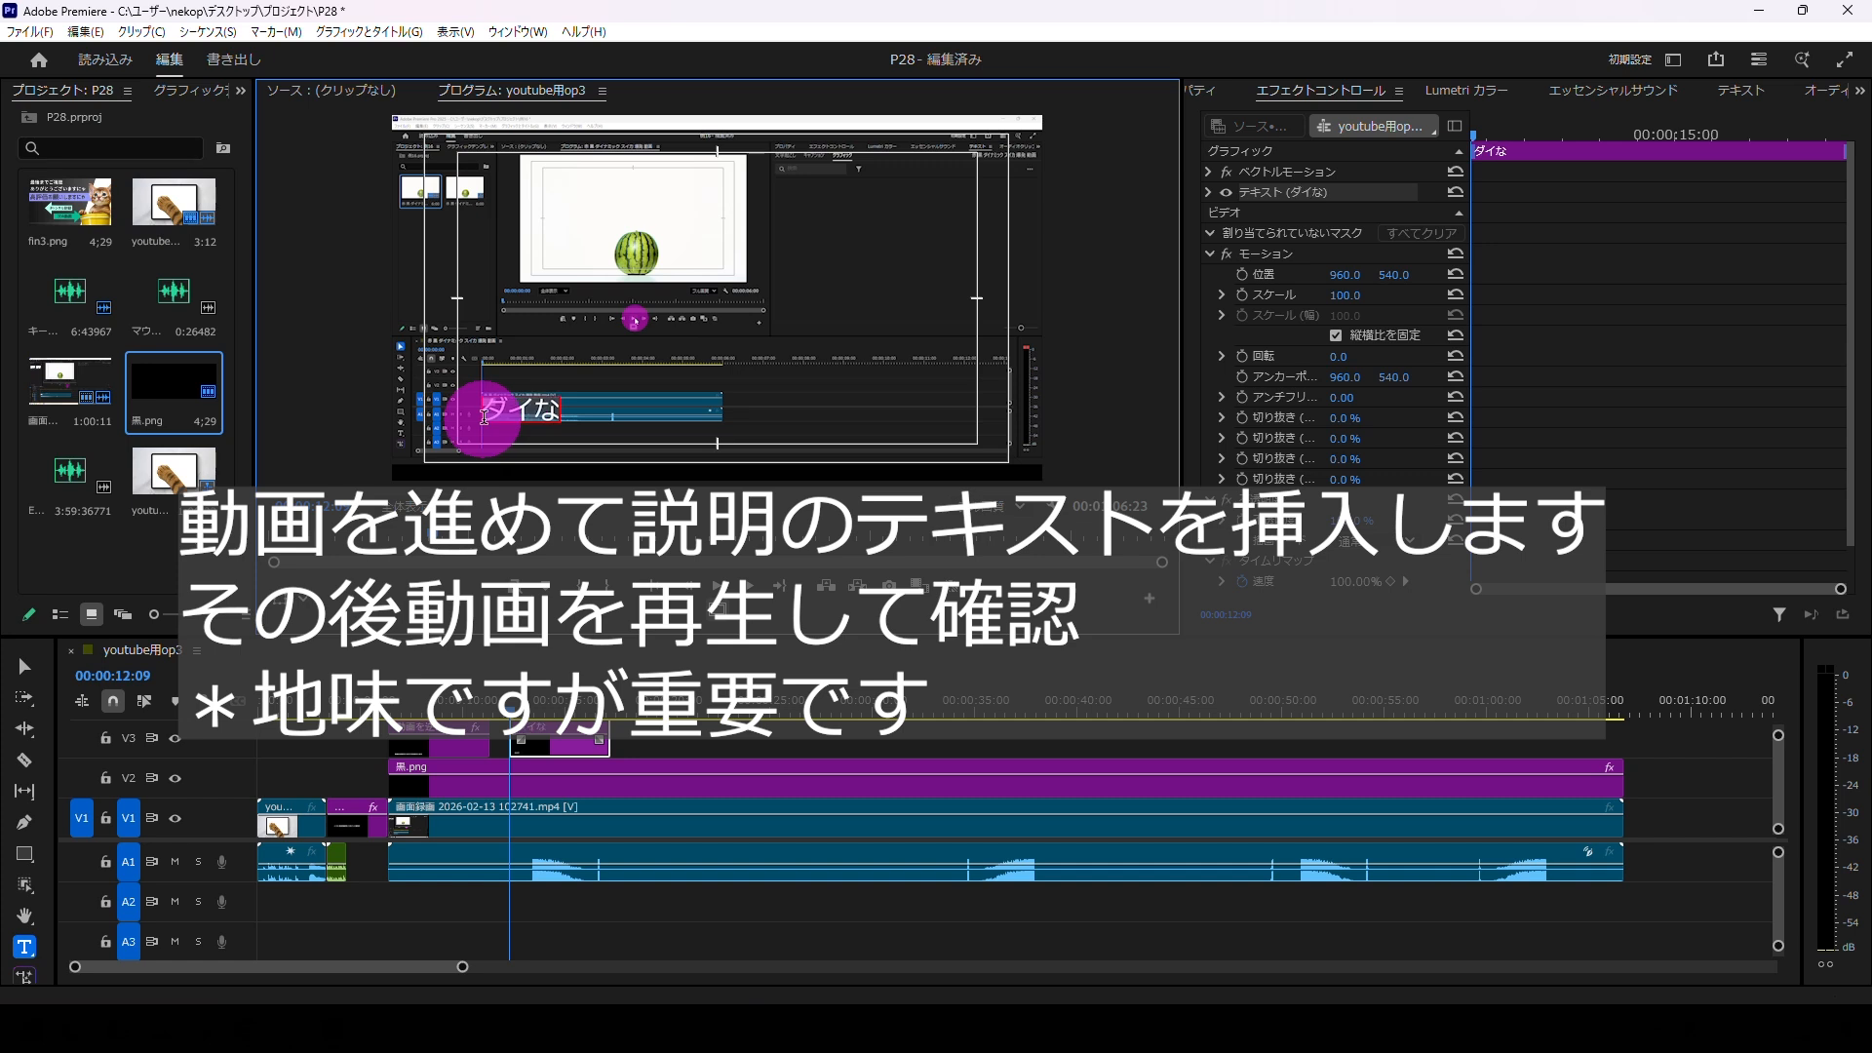
click(1740, 90)
double_click(1492, 349)
text(ダイナミックな動画です )
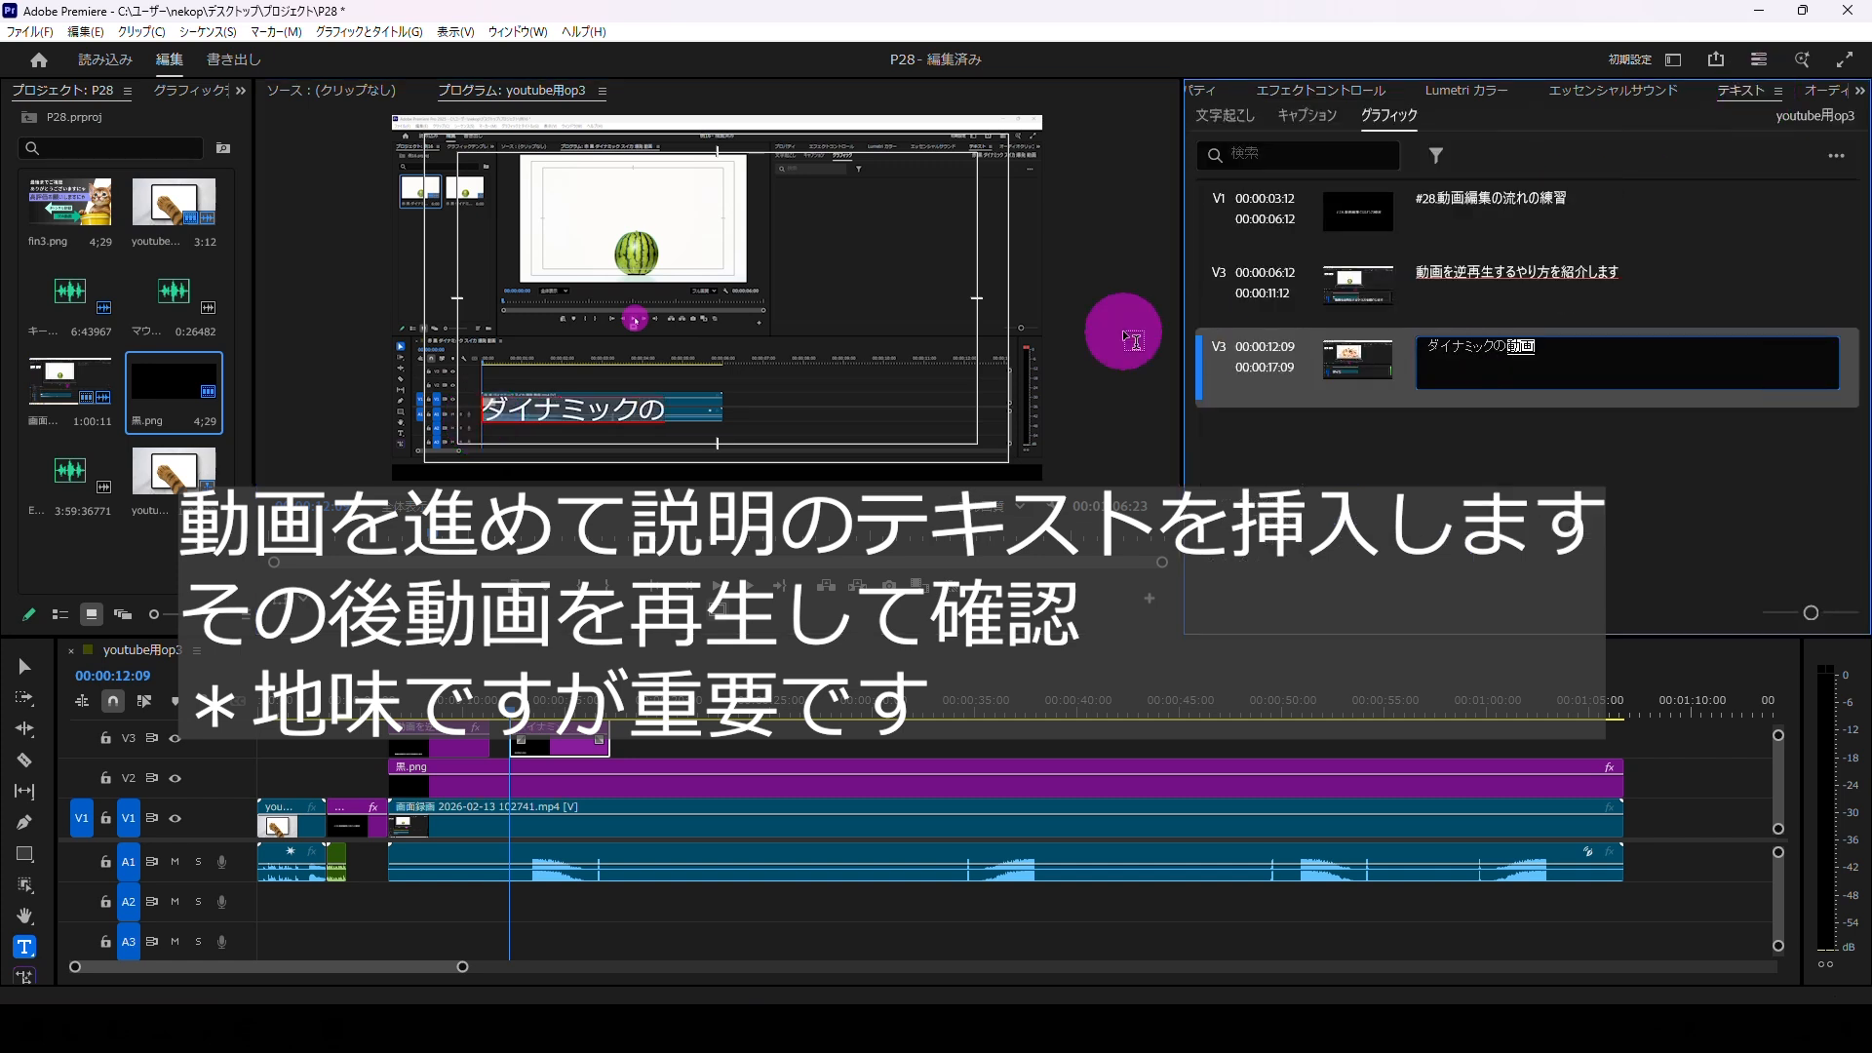
text(これを逆再生します)
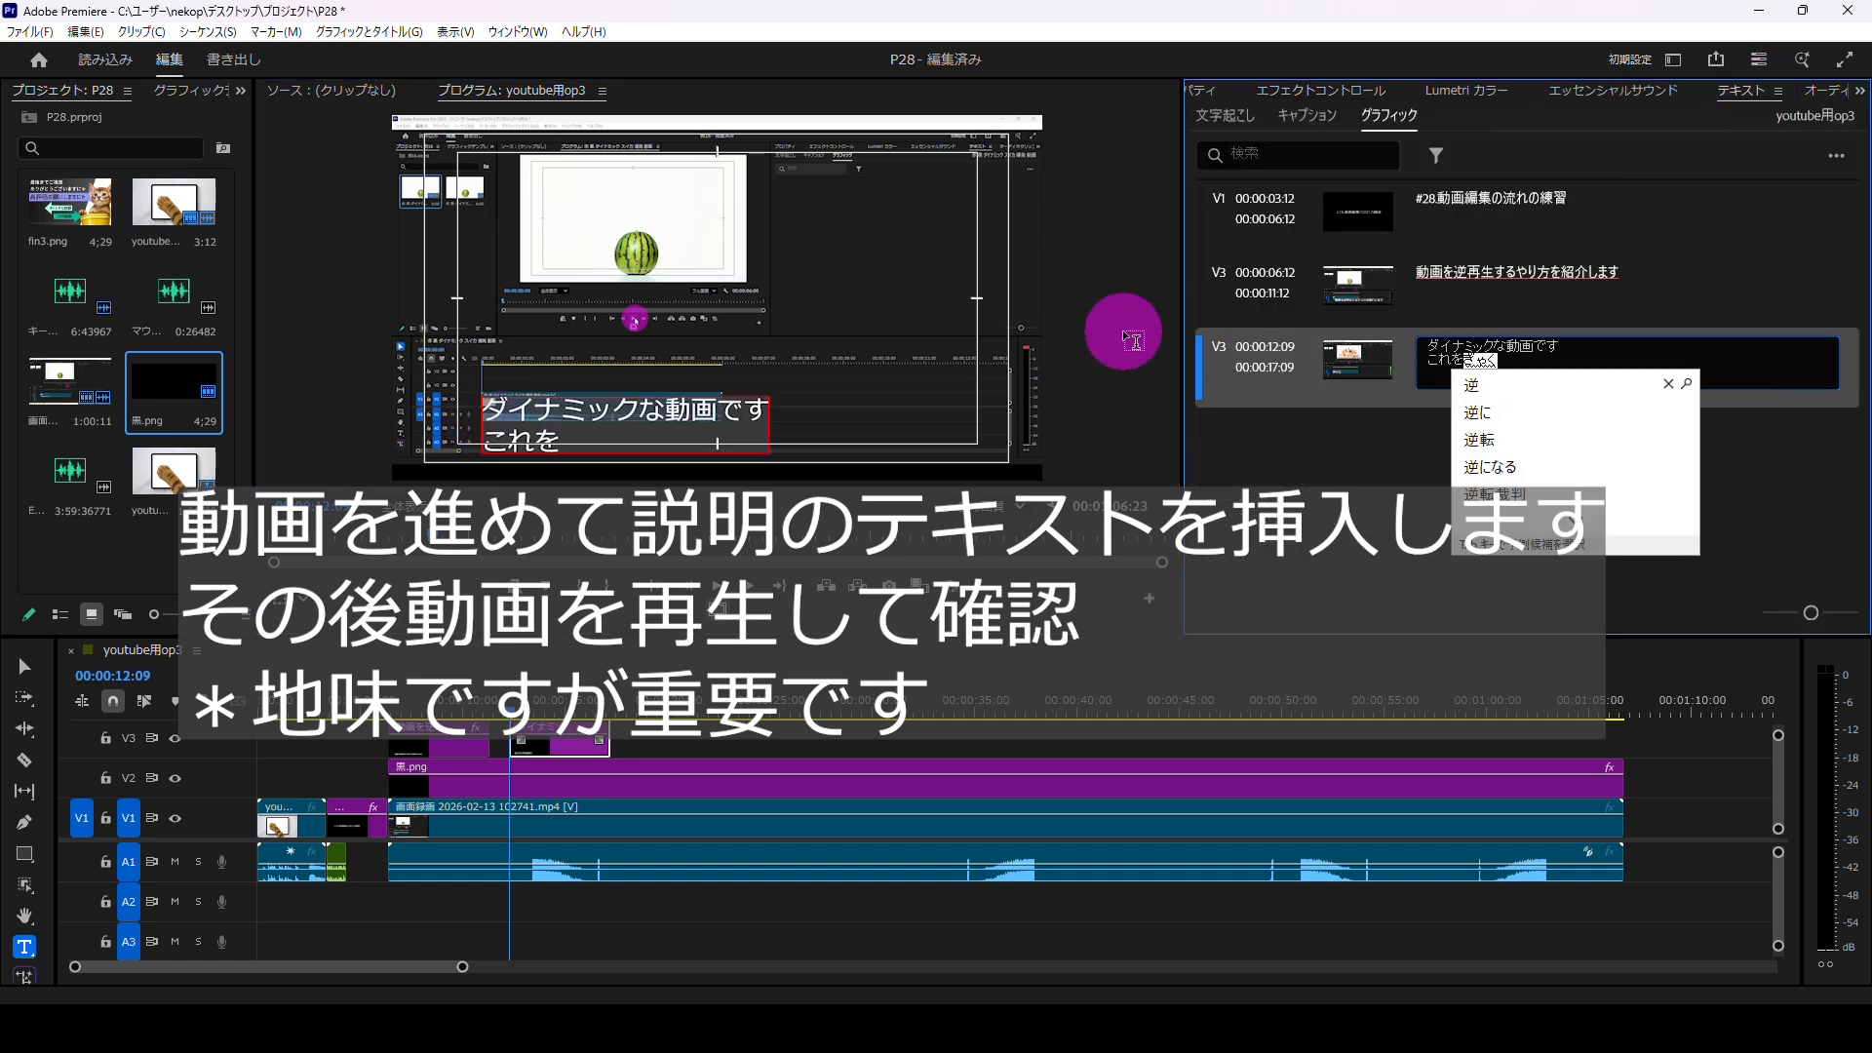
key(Escape)
Step: Add a two-line text at 00:00:18:20 reading 逆再生したいクリップを選んで / [速度・デュレーション]を選択します
click(721, 590)
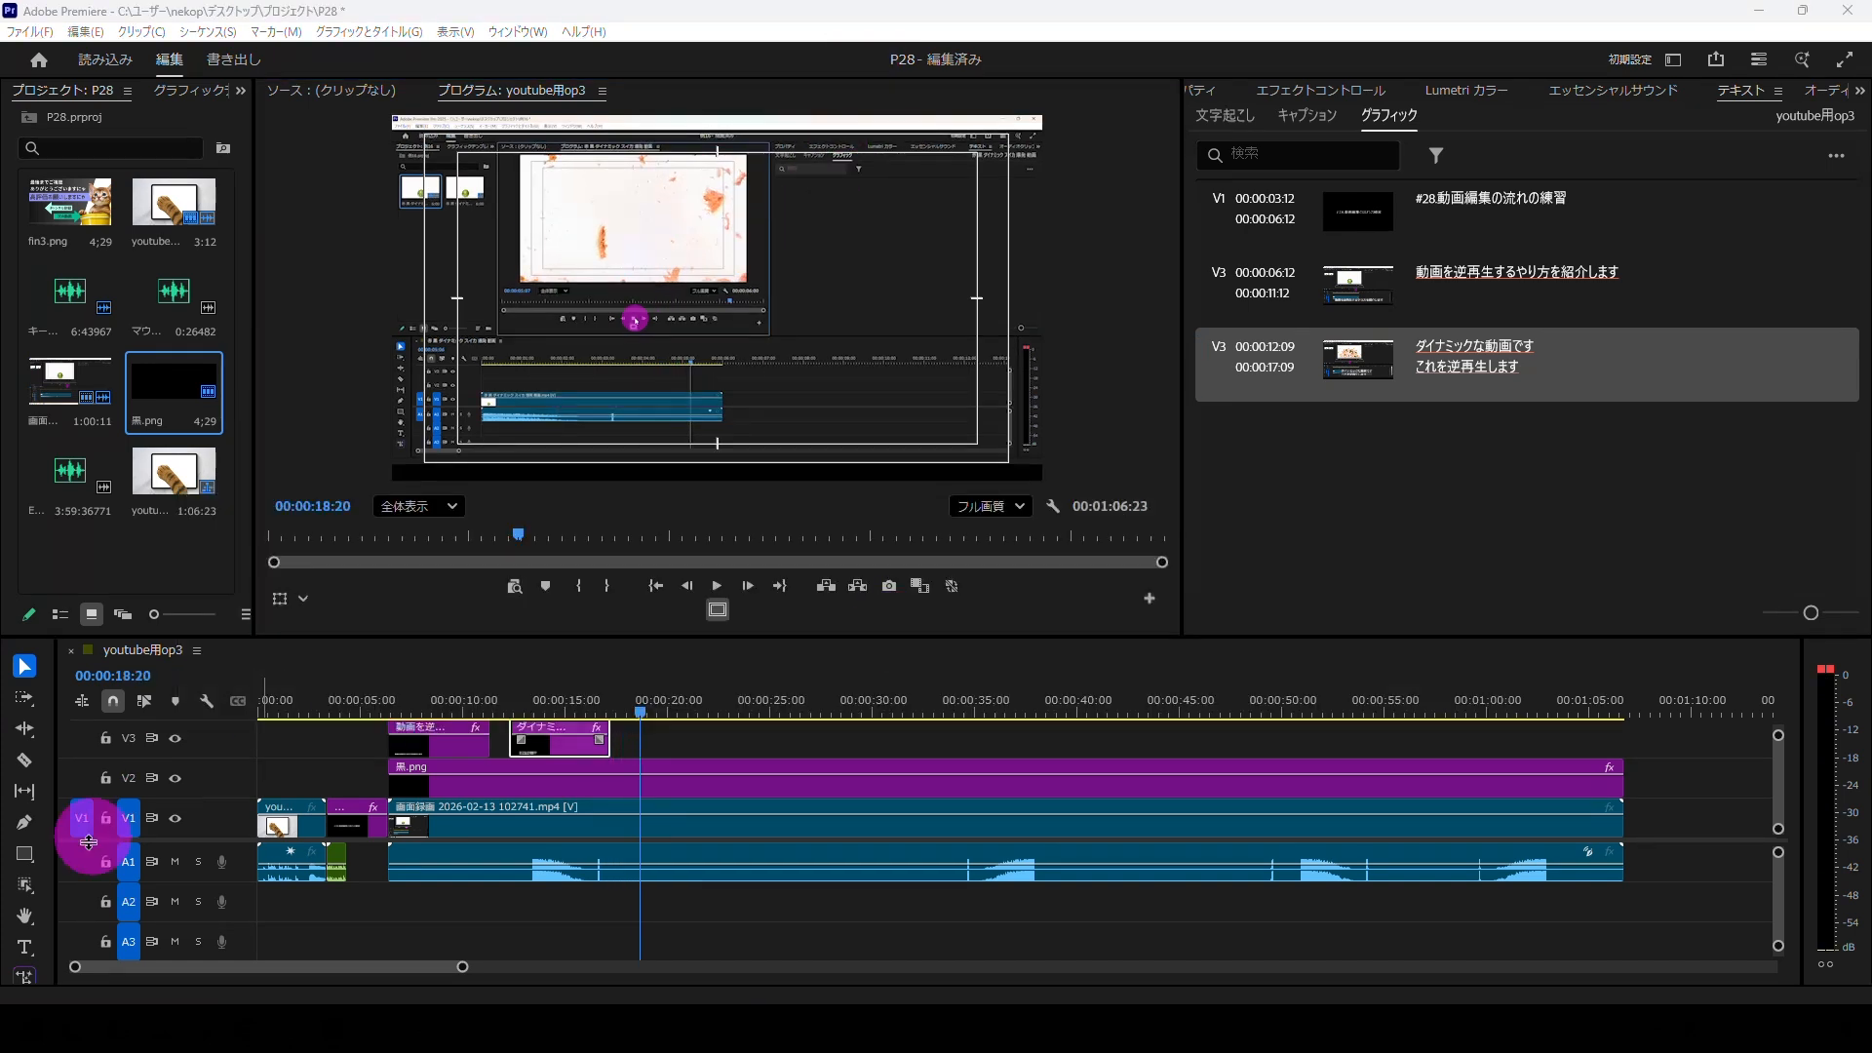
click(24, 947)
click(501, 422)
text(ぎゃ)
click(1463, 429)
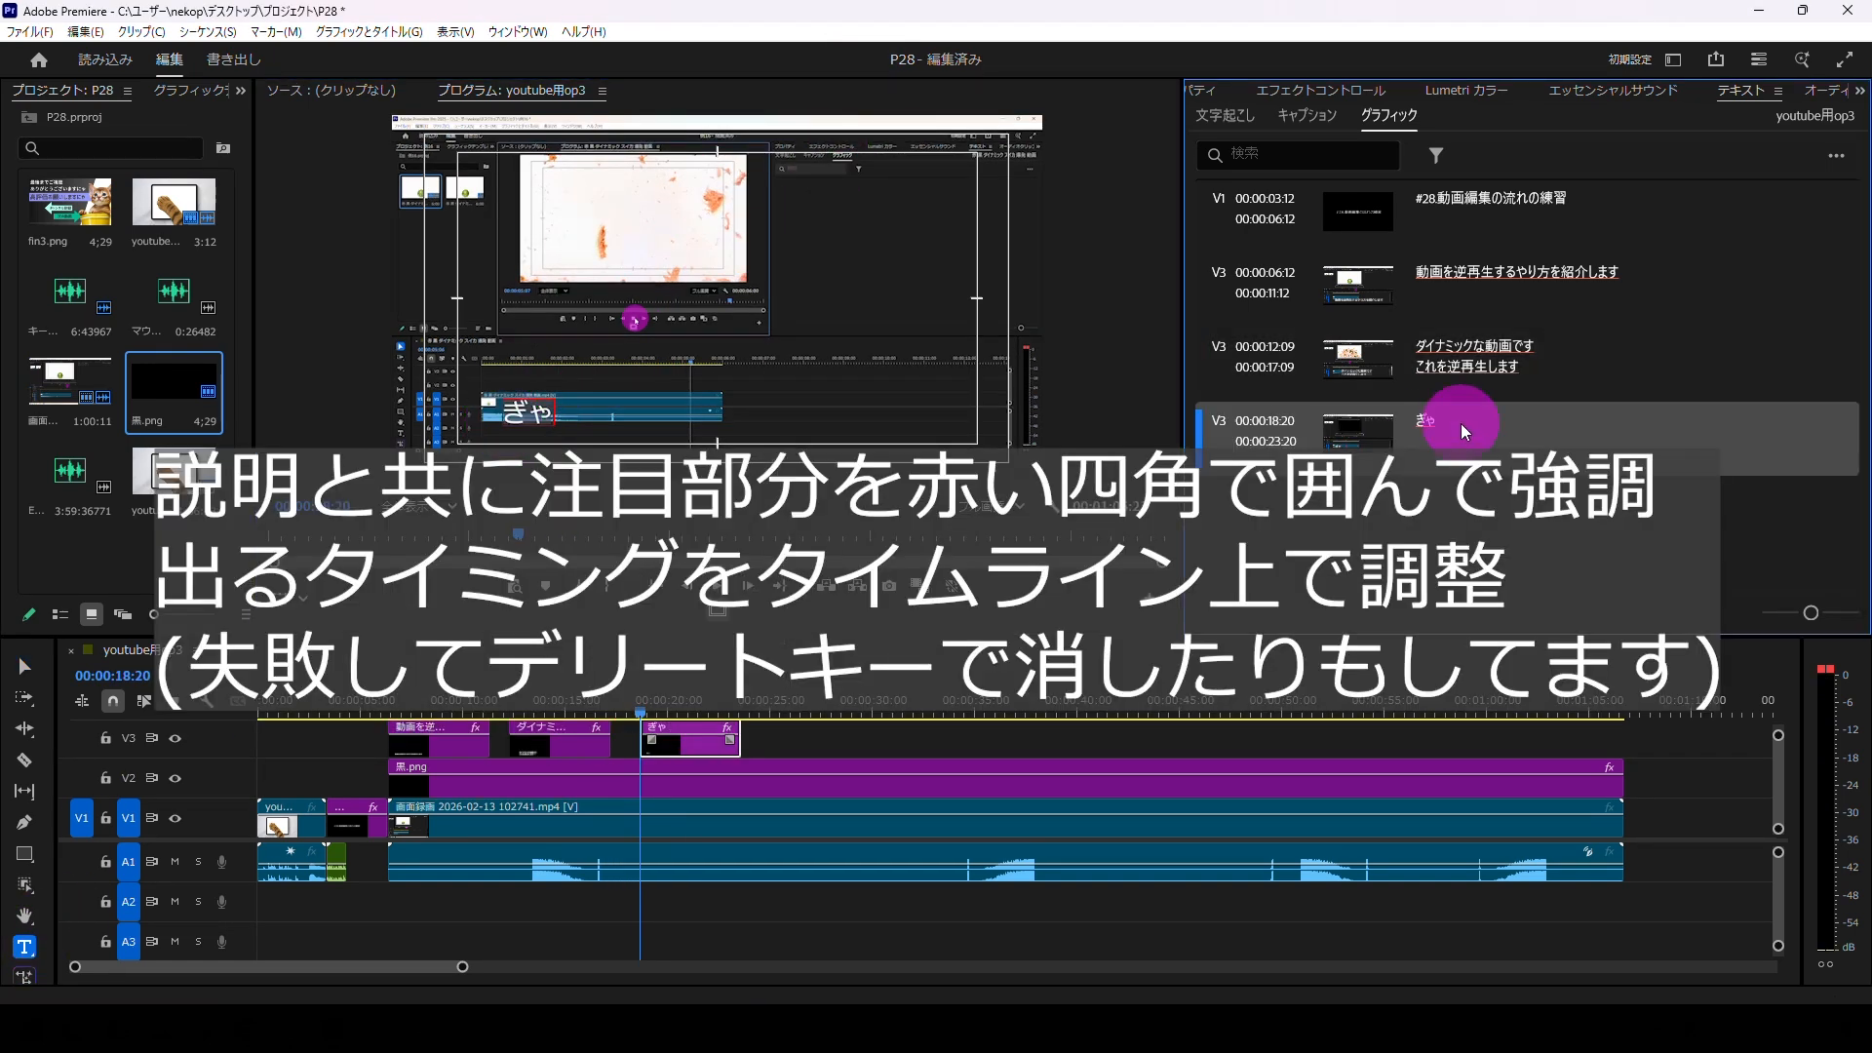
double_click(1460, 424)
text(逆再生したいクリップを選んで )
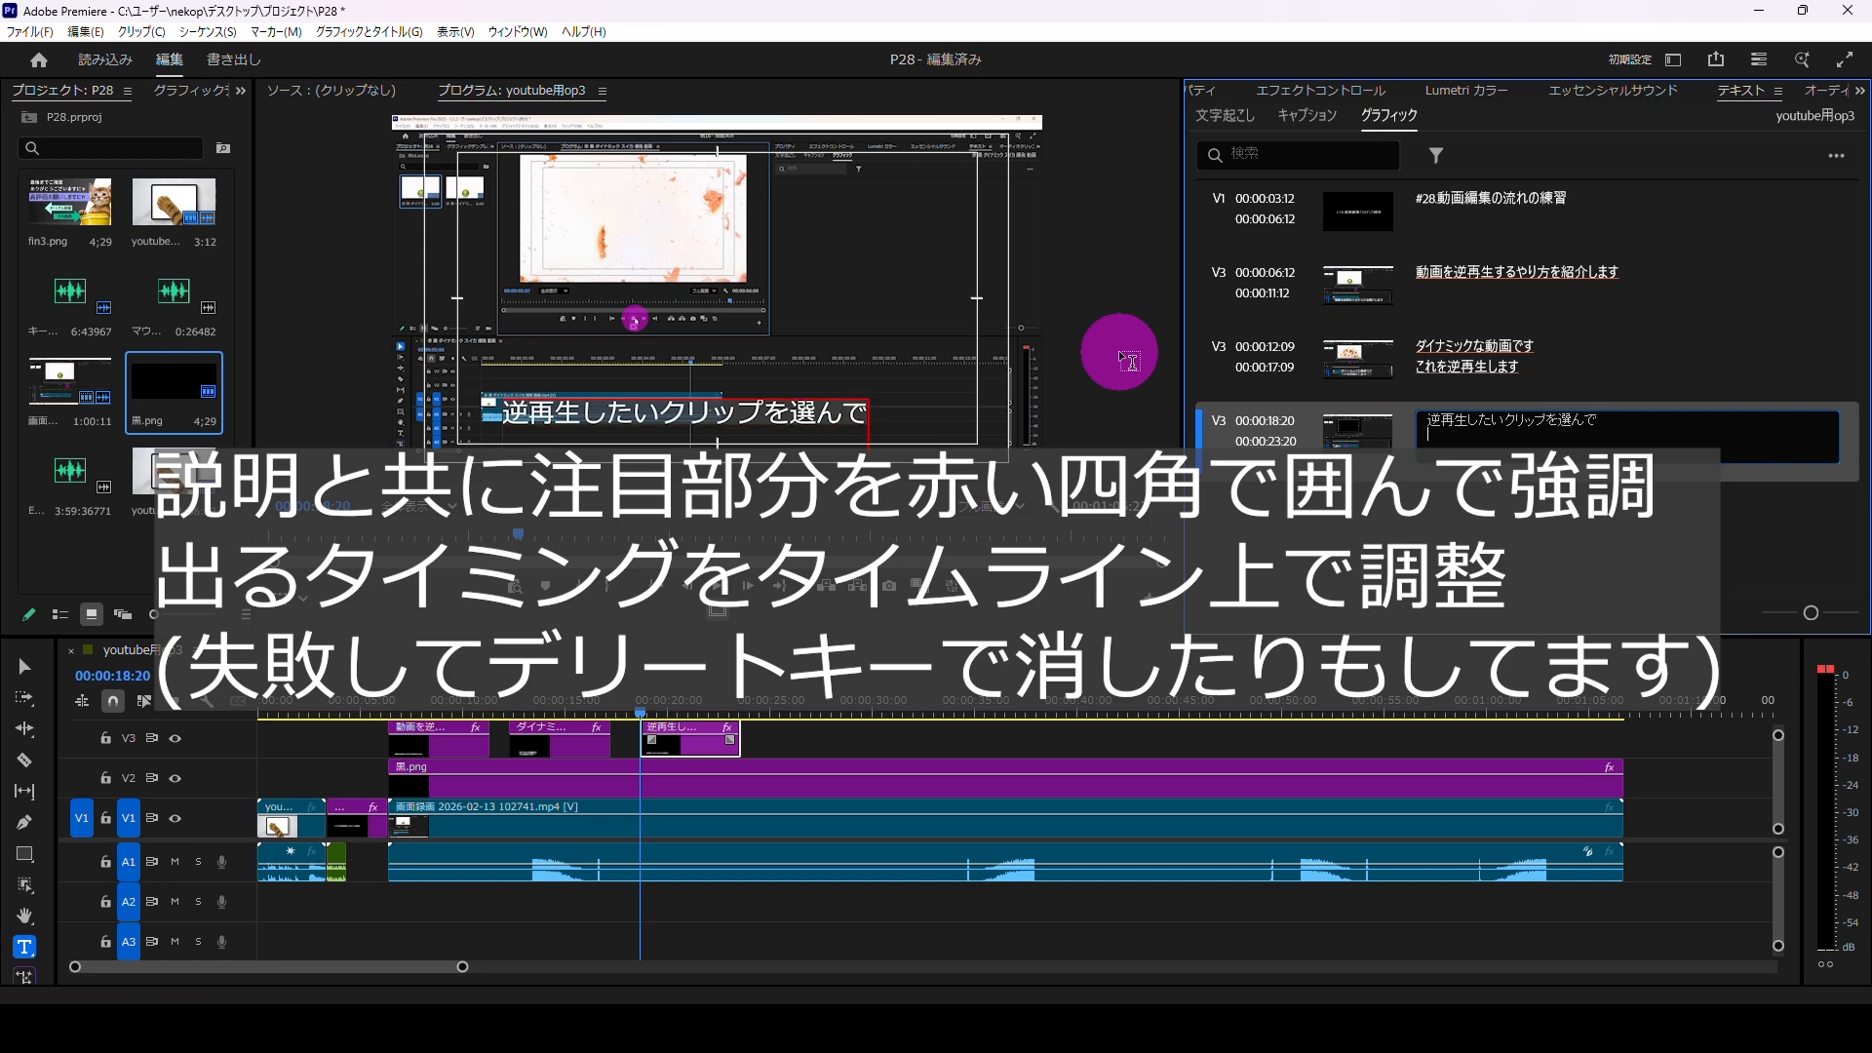
text([])
key(Left)
text(速度・デュレーション)
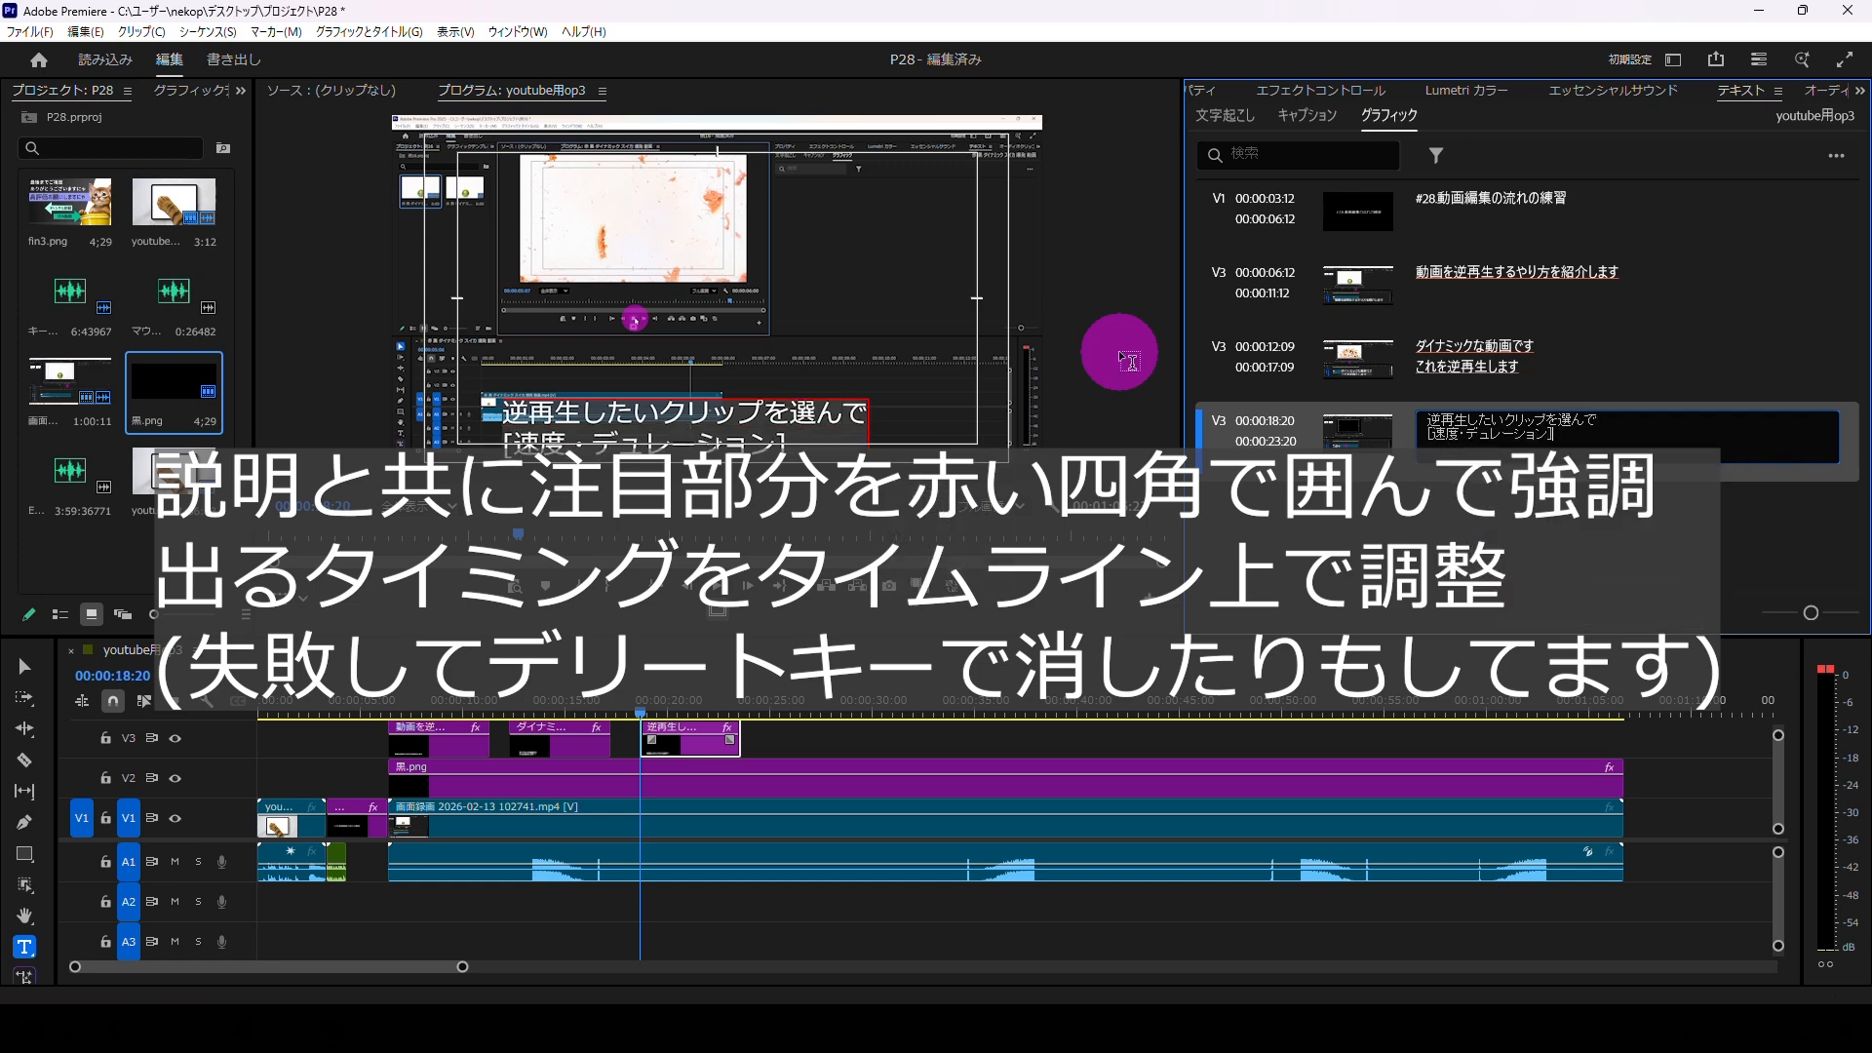
key(Right)
text(を選択します)
Step: Move the 速度・デュレーション explanation text to the upper part of the video frame
click(25, 671)
click(718, 585)
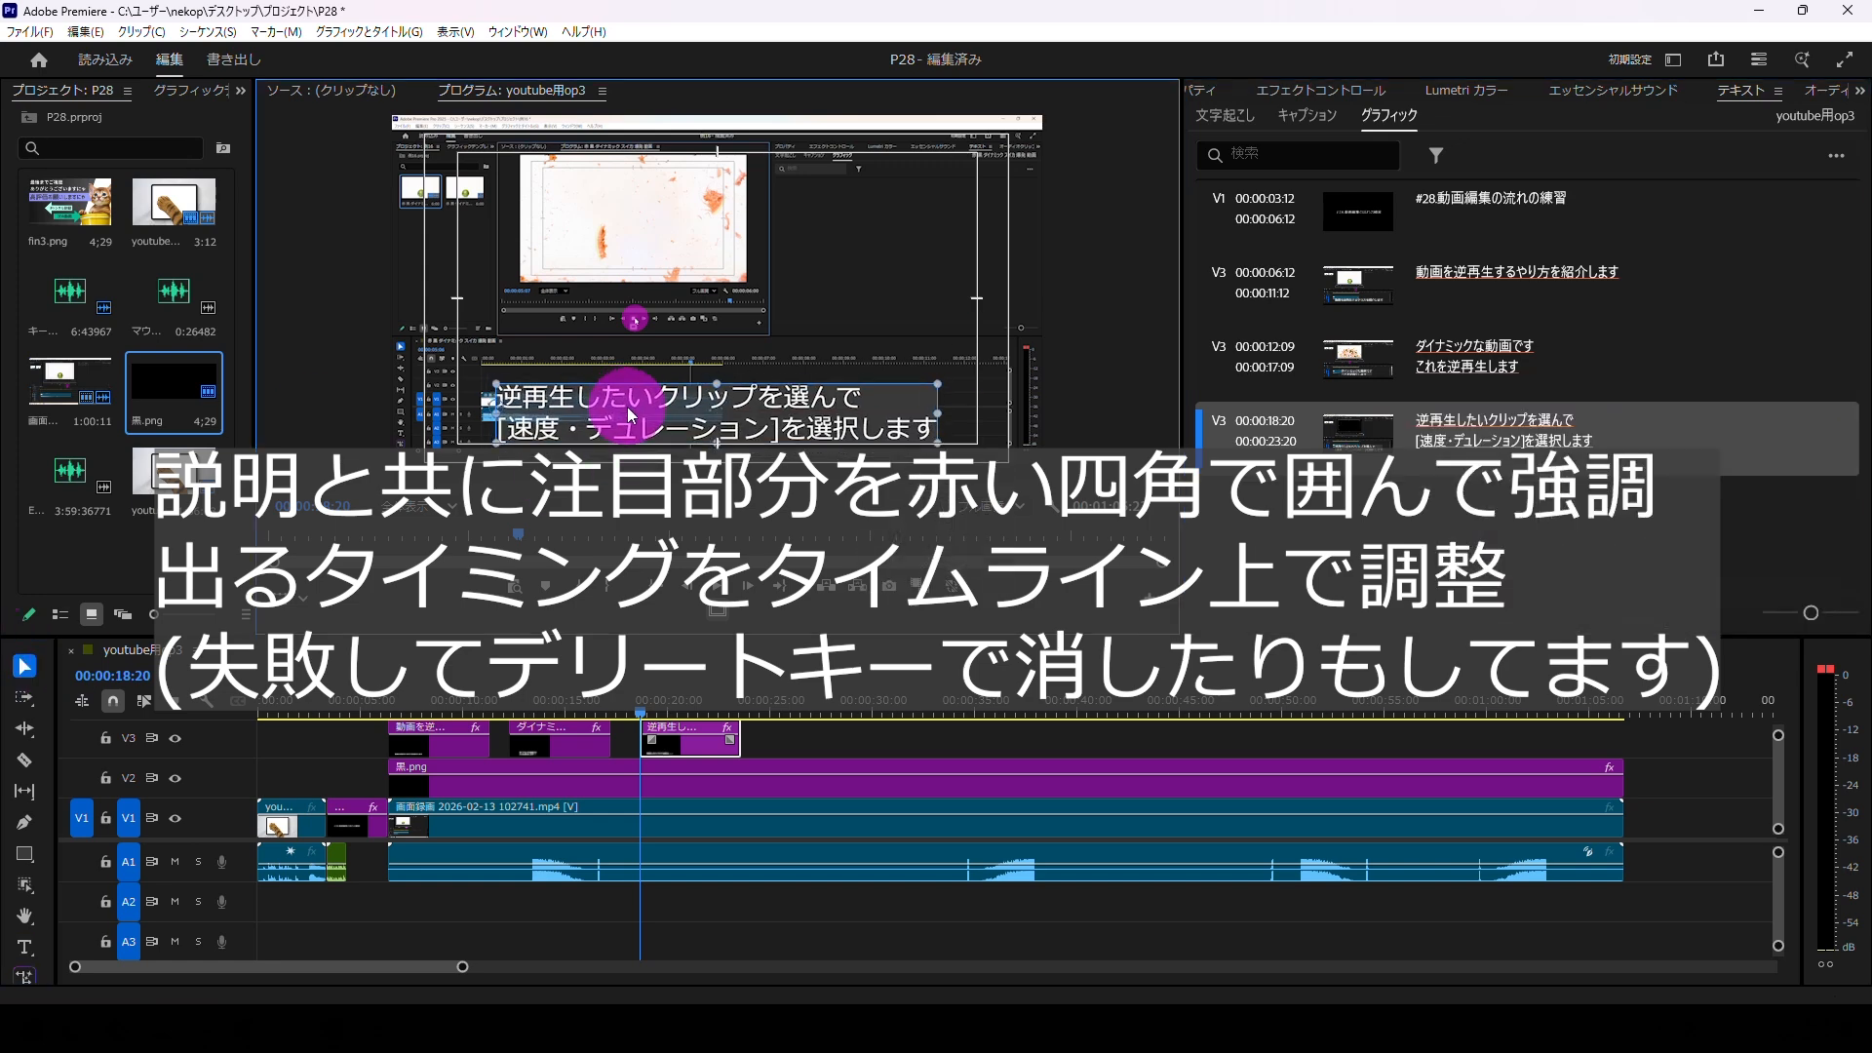
click(718, 585)
drag(698, 425, 698, 197)
Step: Draw a rectangle around the 速度・デュレーション menu item in the frame at 00:00:22:00
click(718, 585)
click(717, 585)
click(728, 713)
drag(731, 714, 708, 712)
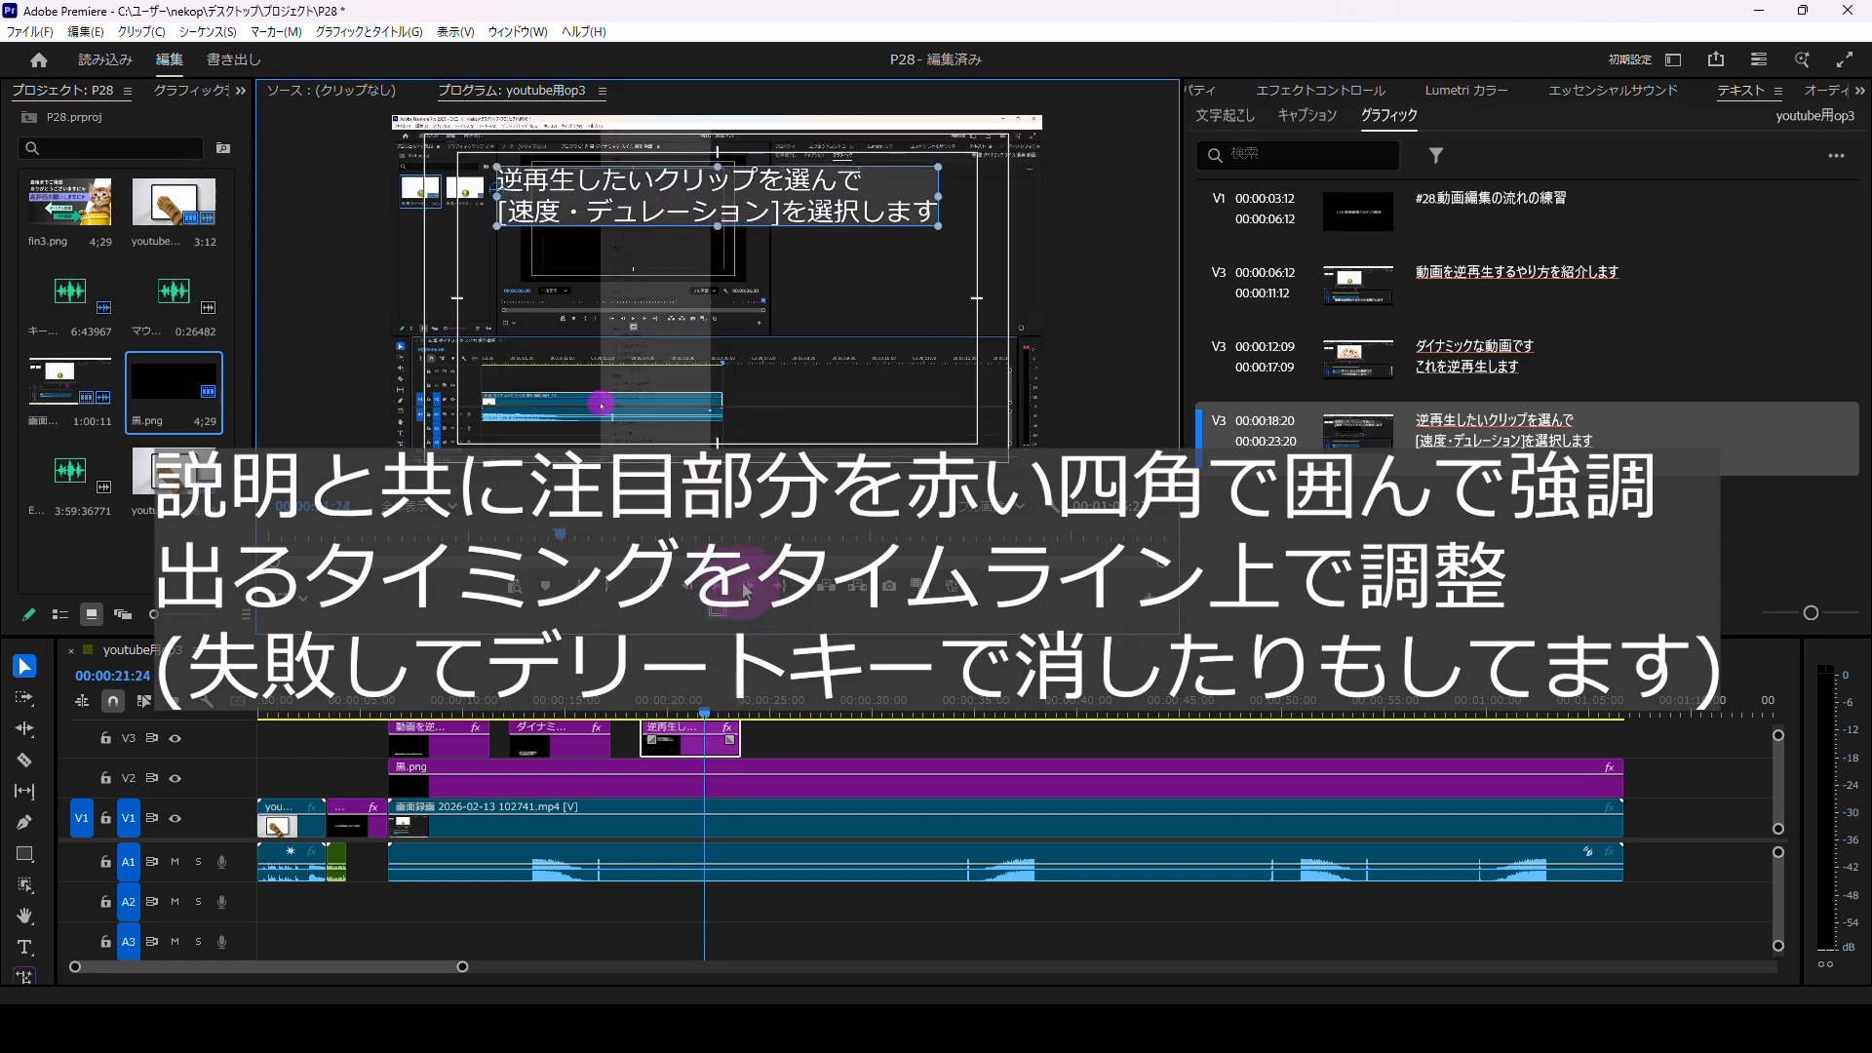
click(25, 854)
drag(559, 296, 745, 316)
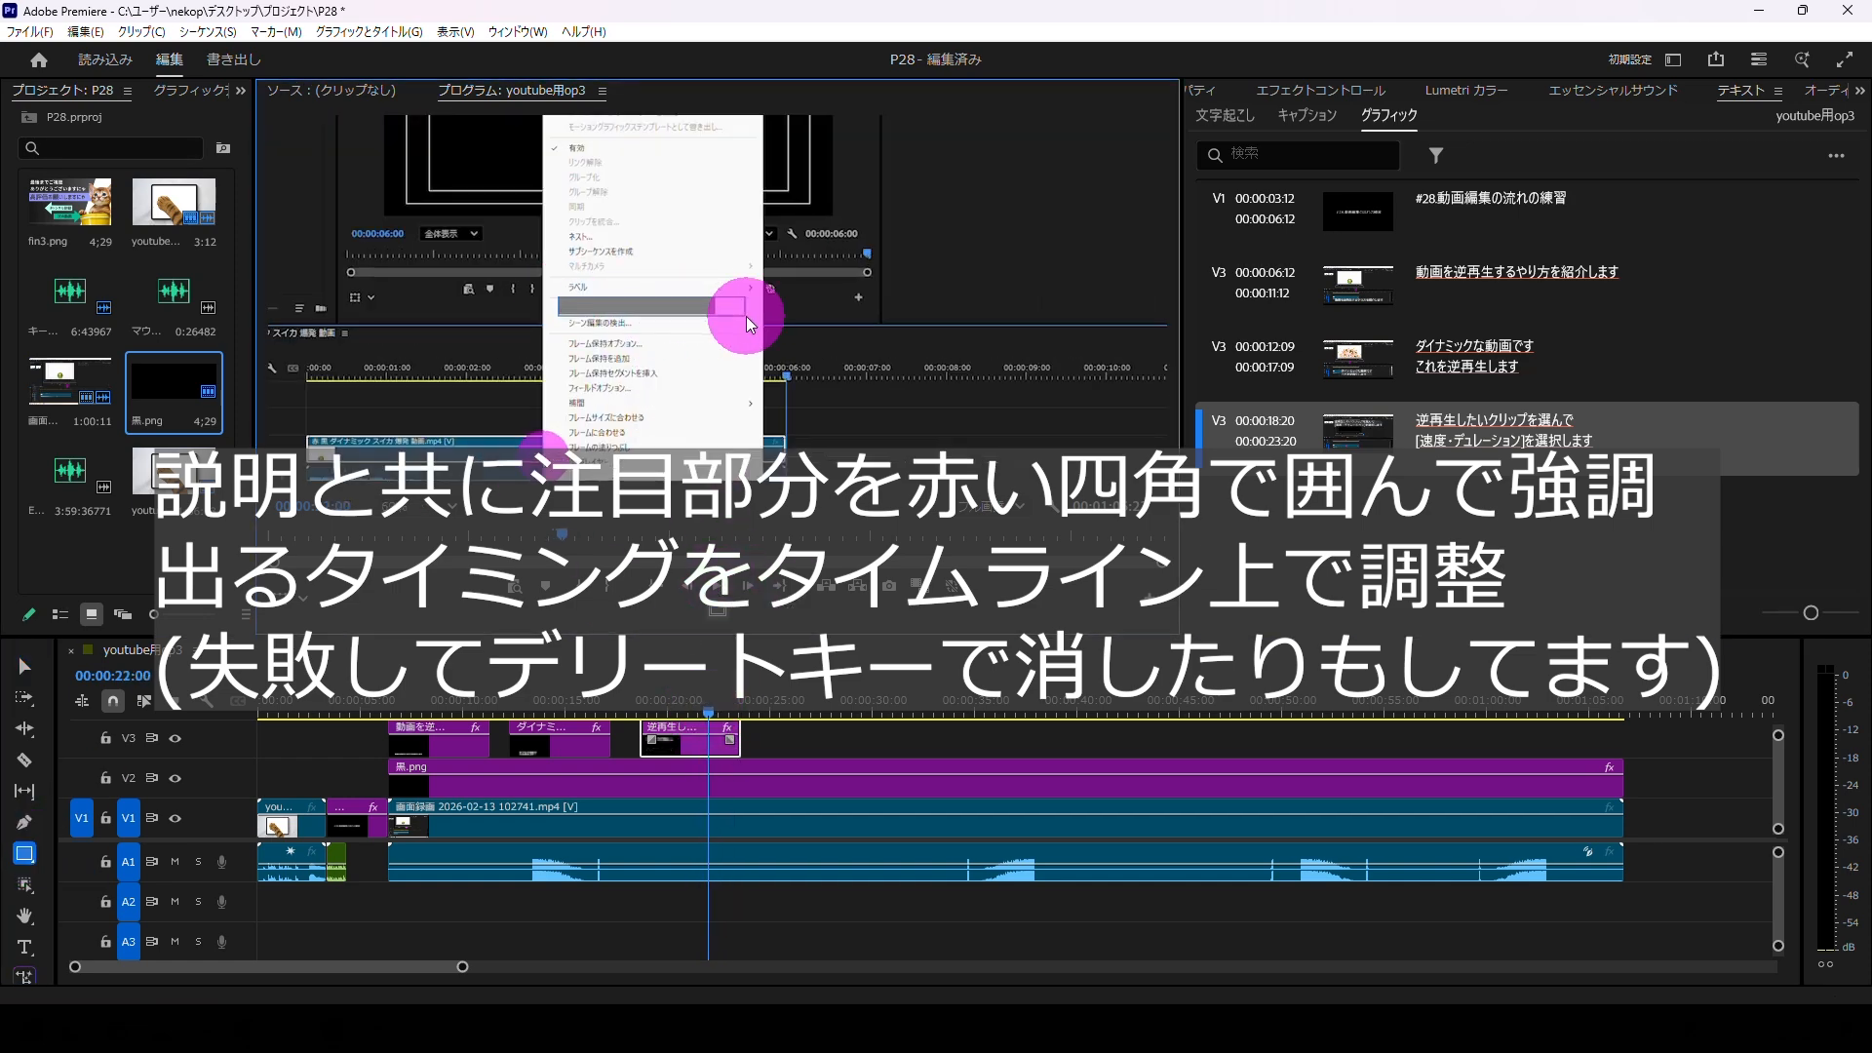
Step: Turn off the rectangle's fill and give it a red stroke with a width of 8.0
click(1298, 90)
click(1243, 359)
click(1243, 292)
click(1278, 358)
click(948, 373)
click(1053, 645)
drag(1353, 360, 1360, 360)
Step: Frame the 反転速度 checkbox with a red rectangle in its own clip, where the recording's speed and duration dialog appears
click(421, 506)
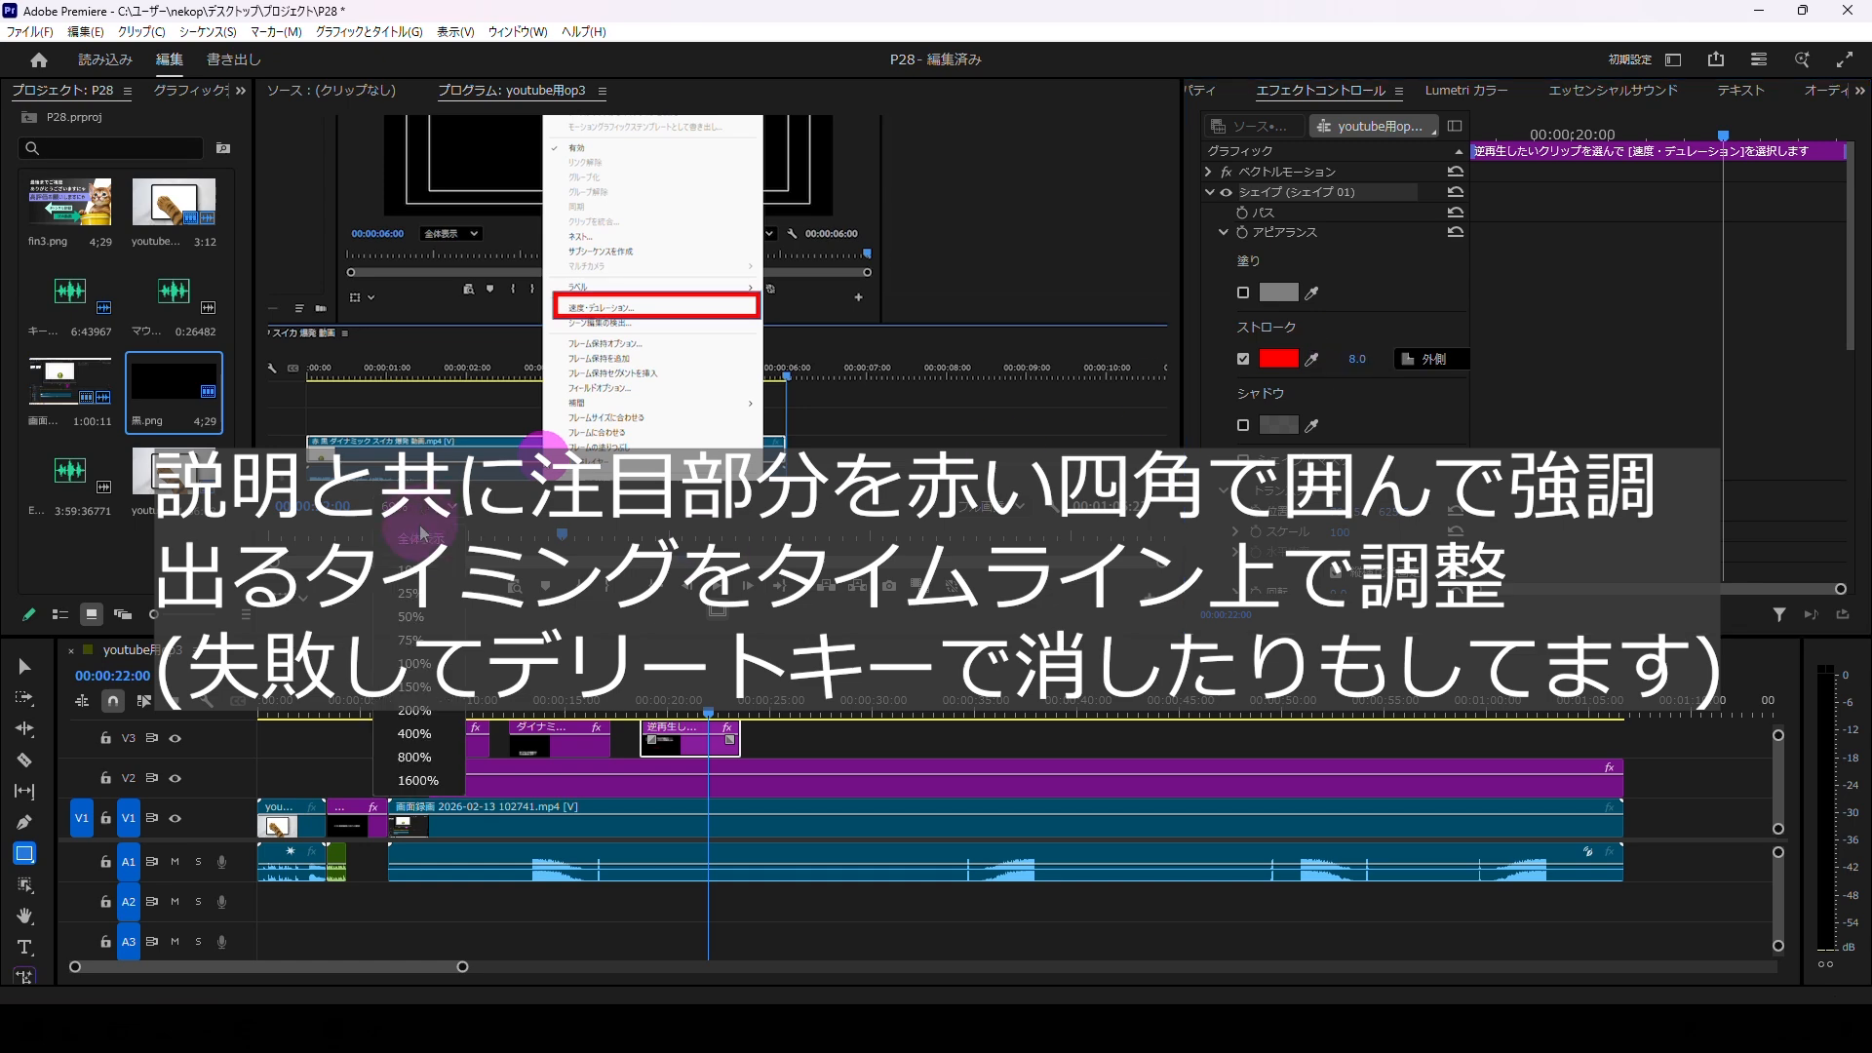
click(421, 536)
key(space)
key(space)
click(794, 739)
scroll(717, 302, up, 5)
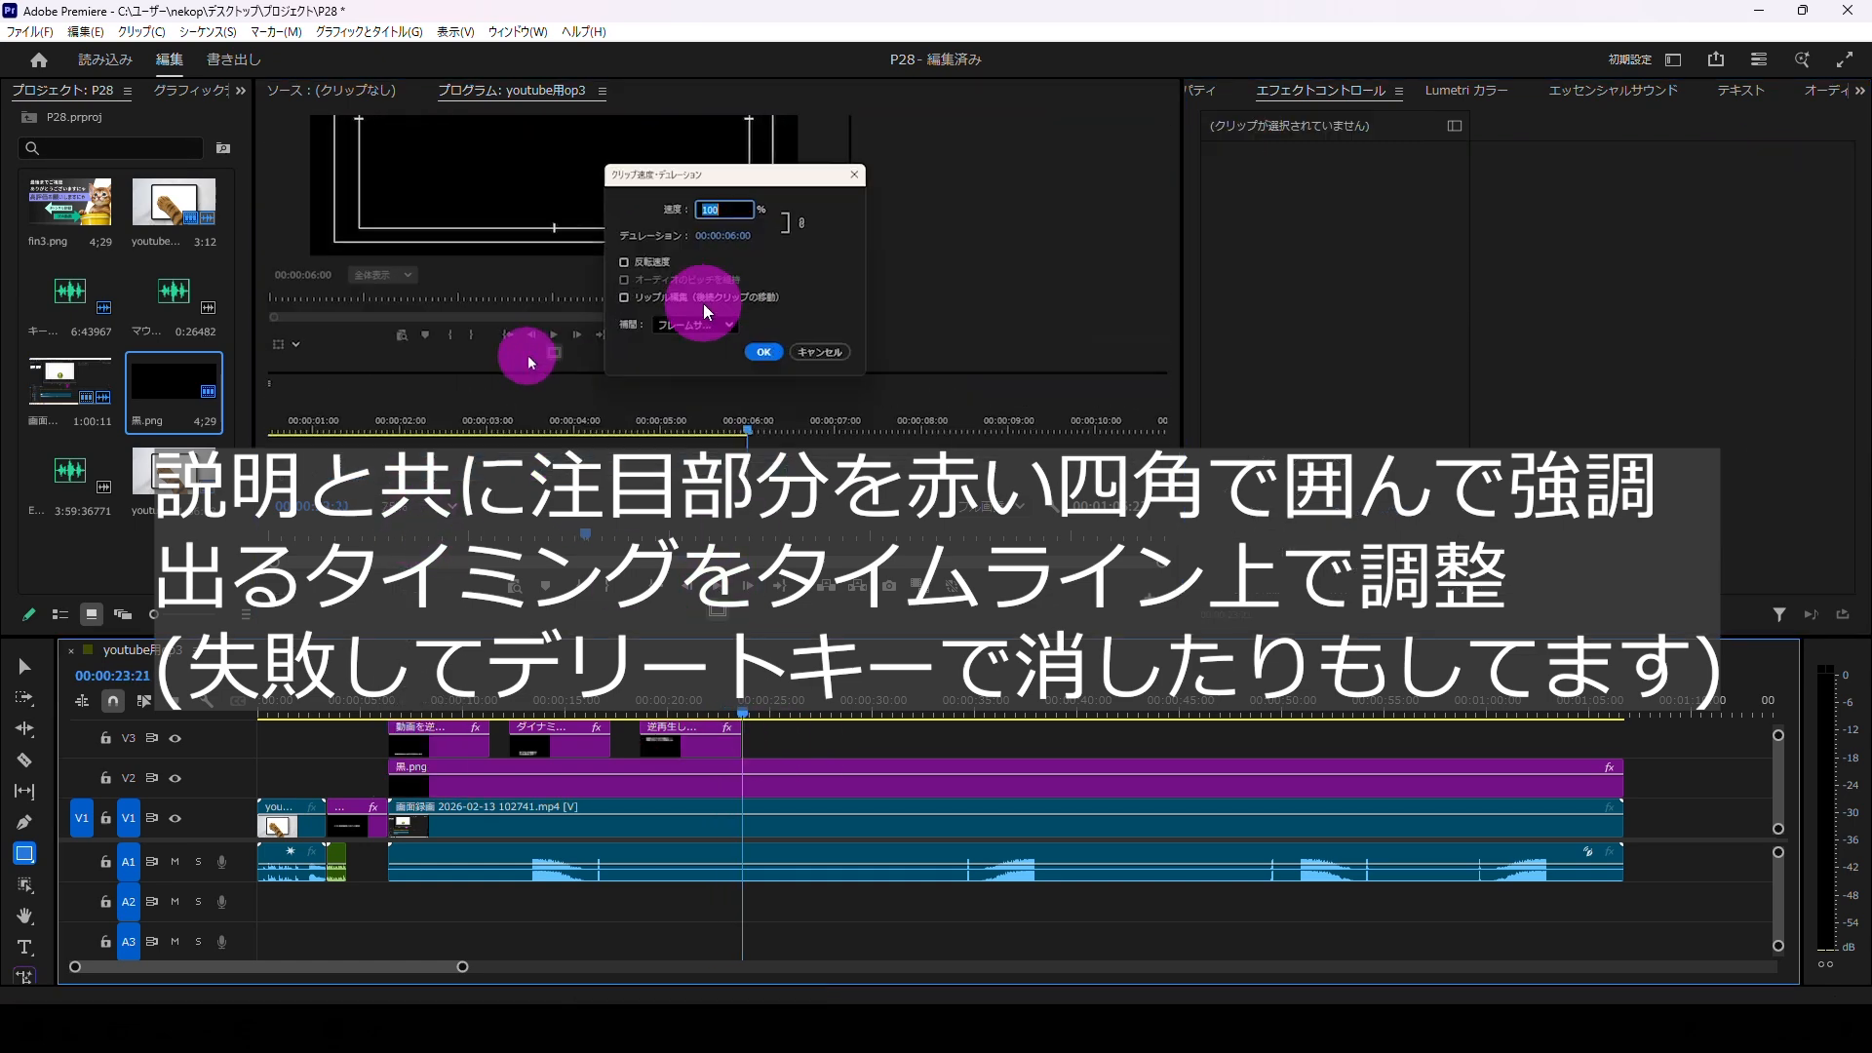
click(716, 586)
drag(762, 716, 736, 719)
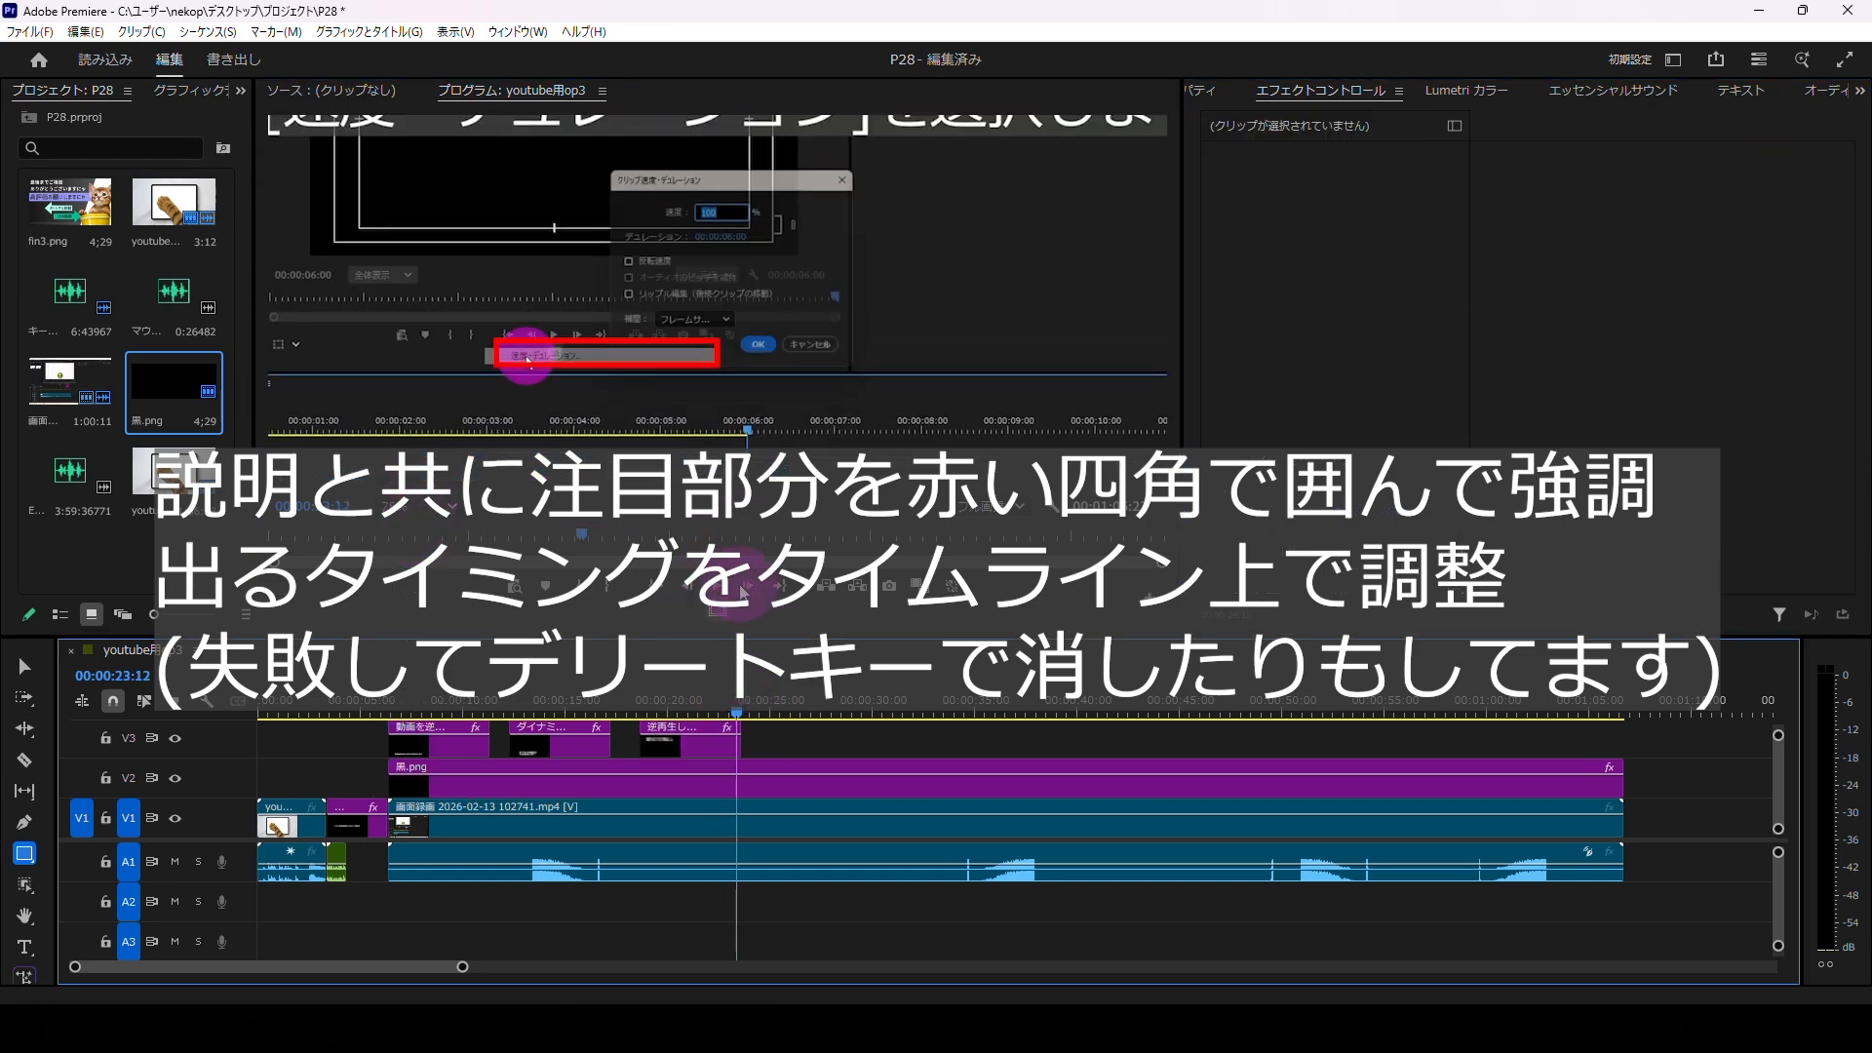
click(745, 586)
drag(614, 248, 692, 274)
Step: Adjust the ends of the 反転速度 frame clip and the 速度・デュレーション text clip so both finish at 00:00:25:20
click(1705, 783)
scroll(1705, 783, down, 1)
scroll(1781, 770, up, 2)
scroll(1780, 770, down, 2)
click(714, 585)
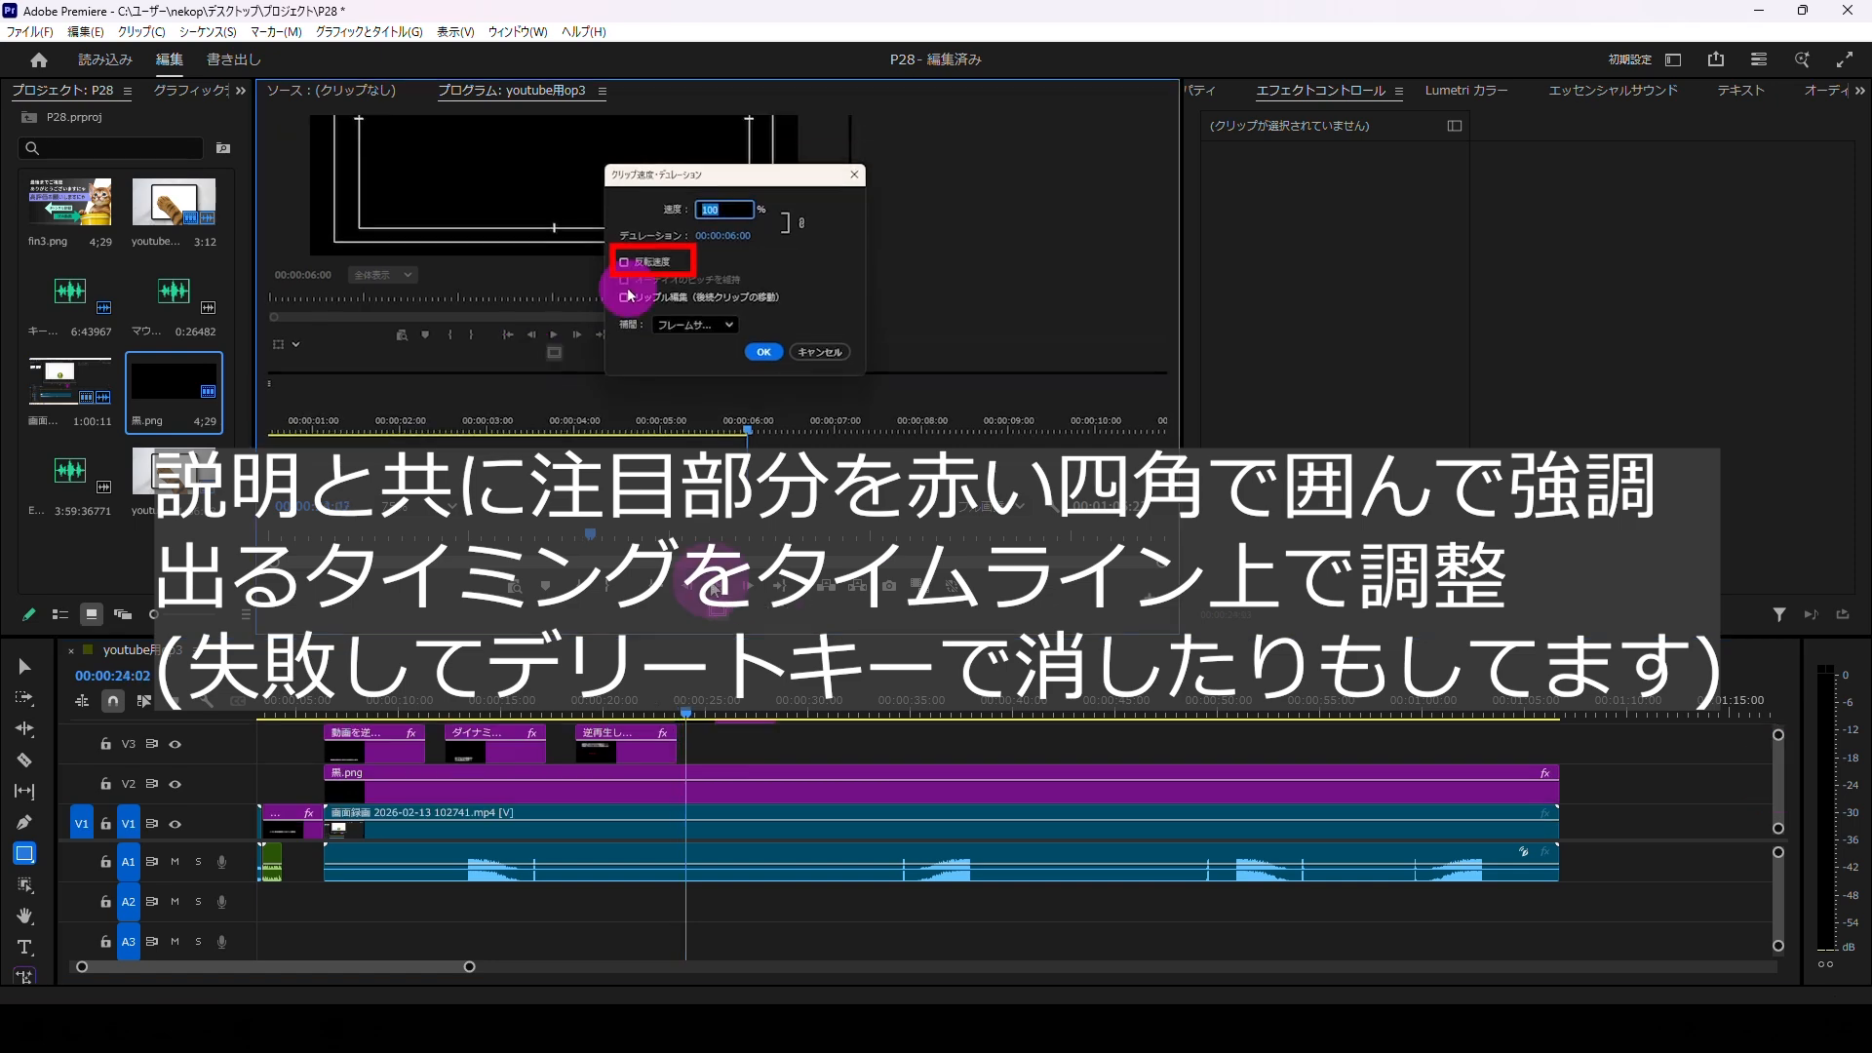
click(715, 587)
drag(1779, 778, 1779, 774)
drag(774, 776, 719, 821)
Step: Delete the red rectangle contained in the 速度・デュレーション text clip, keeping the text
click(564, 715)
click(419, 506)
click(421, 537)
click(717, 586)
click(716, 586)
click(632, 811)
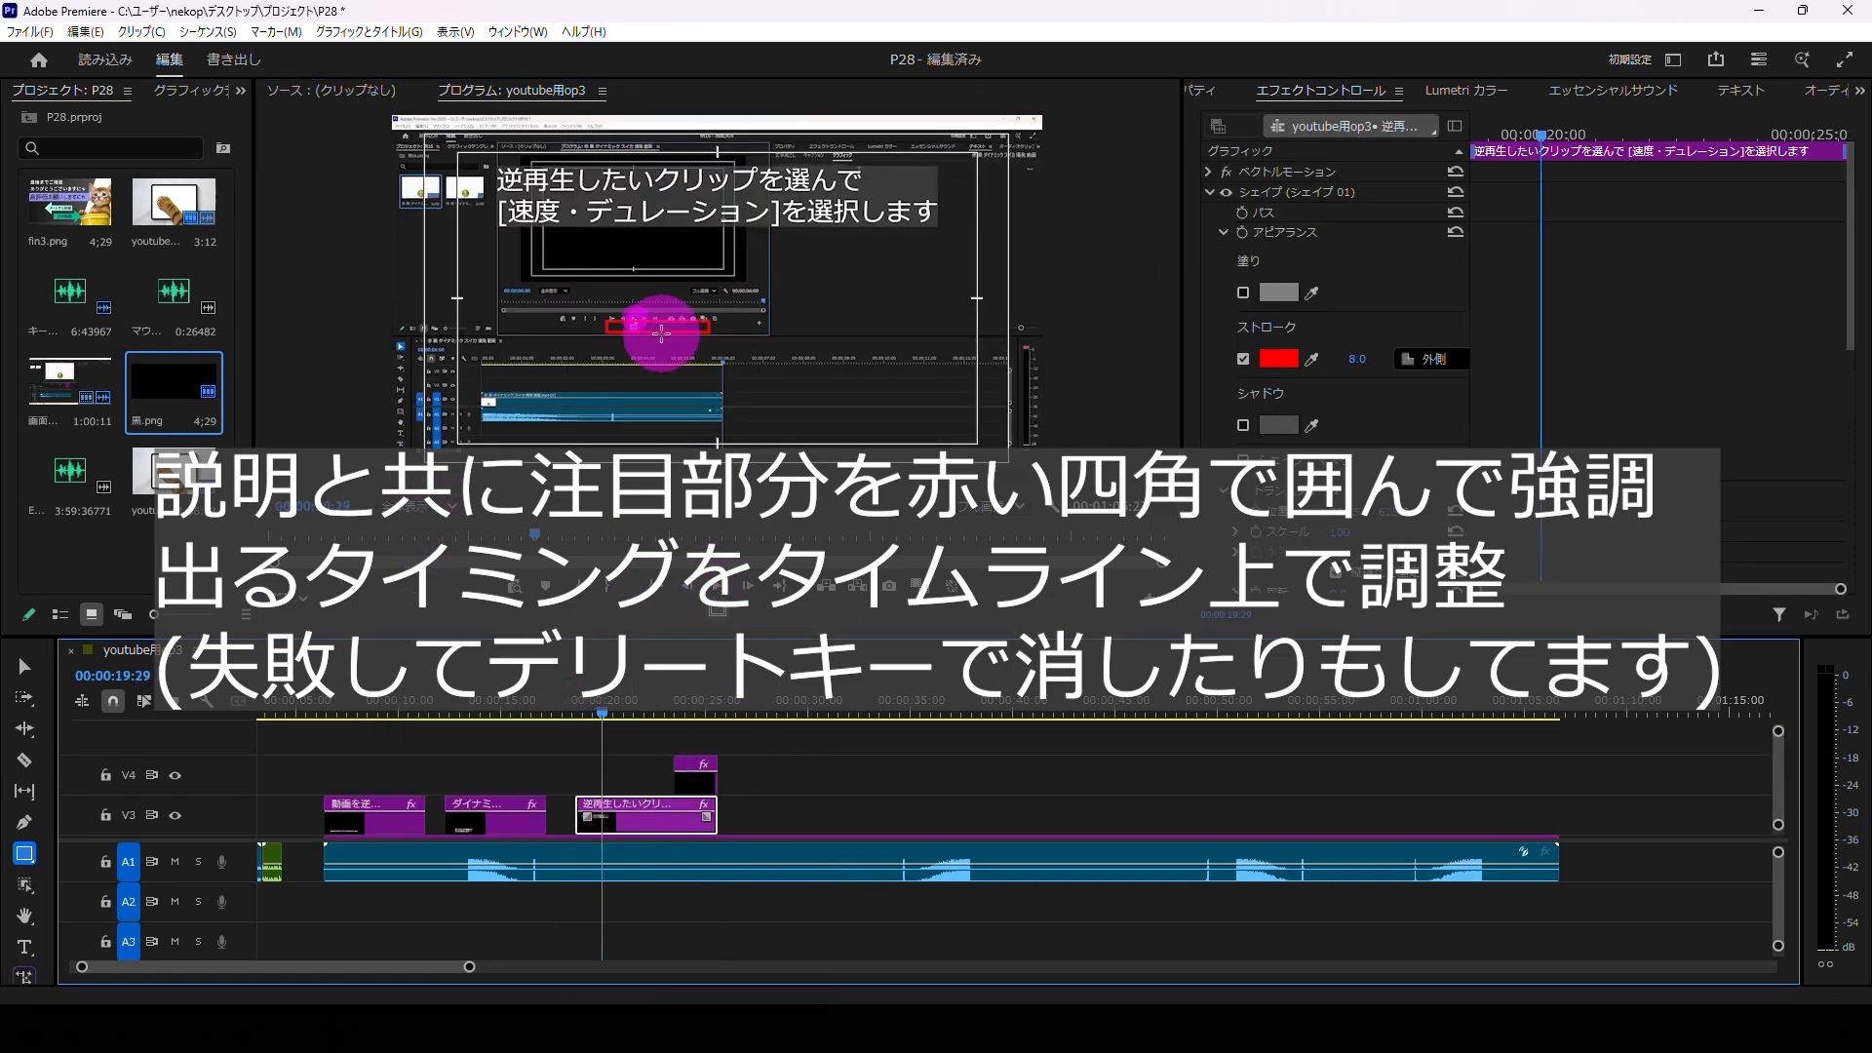
click(25, 667)
click(641, 326)
key(Delete)
Step: Frame the 速度・デュレーション menu item with a separate red rectangle clip from 00:00:22:01, trimmed to end with the text clip
click(717, 587)
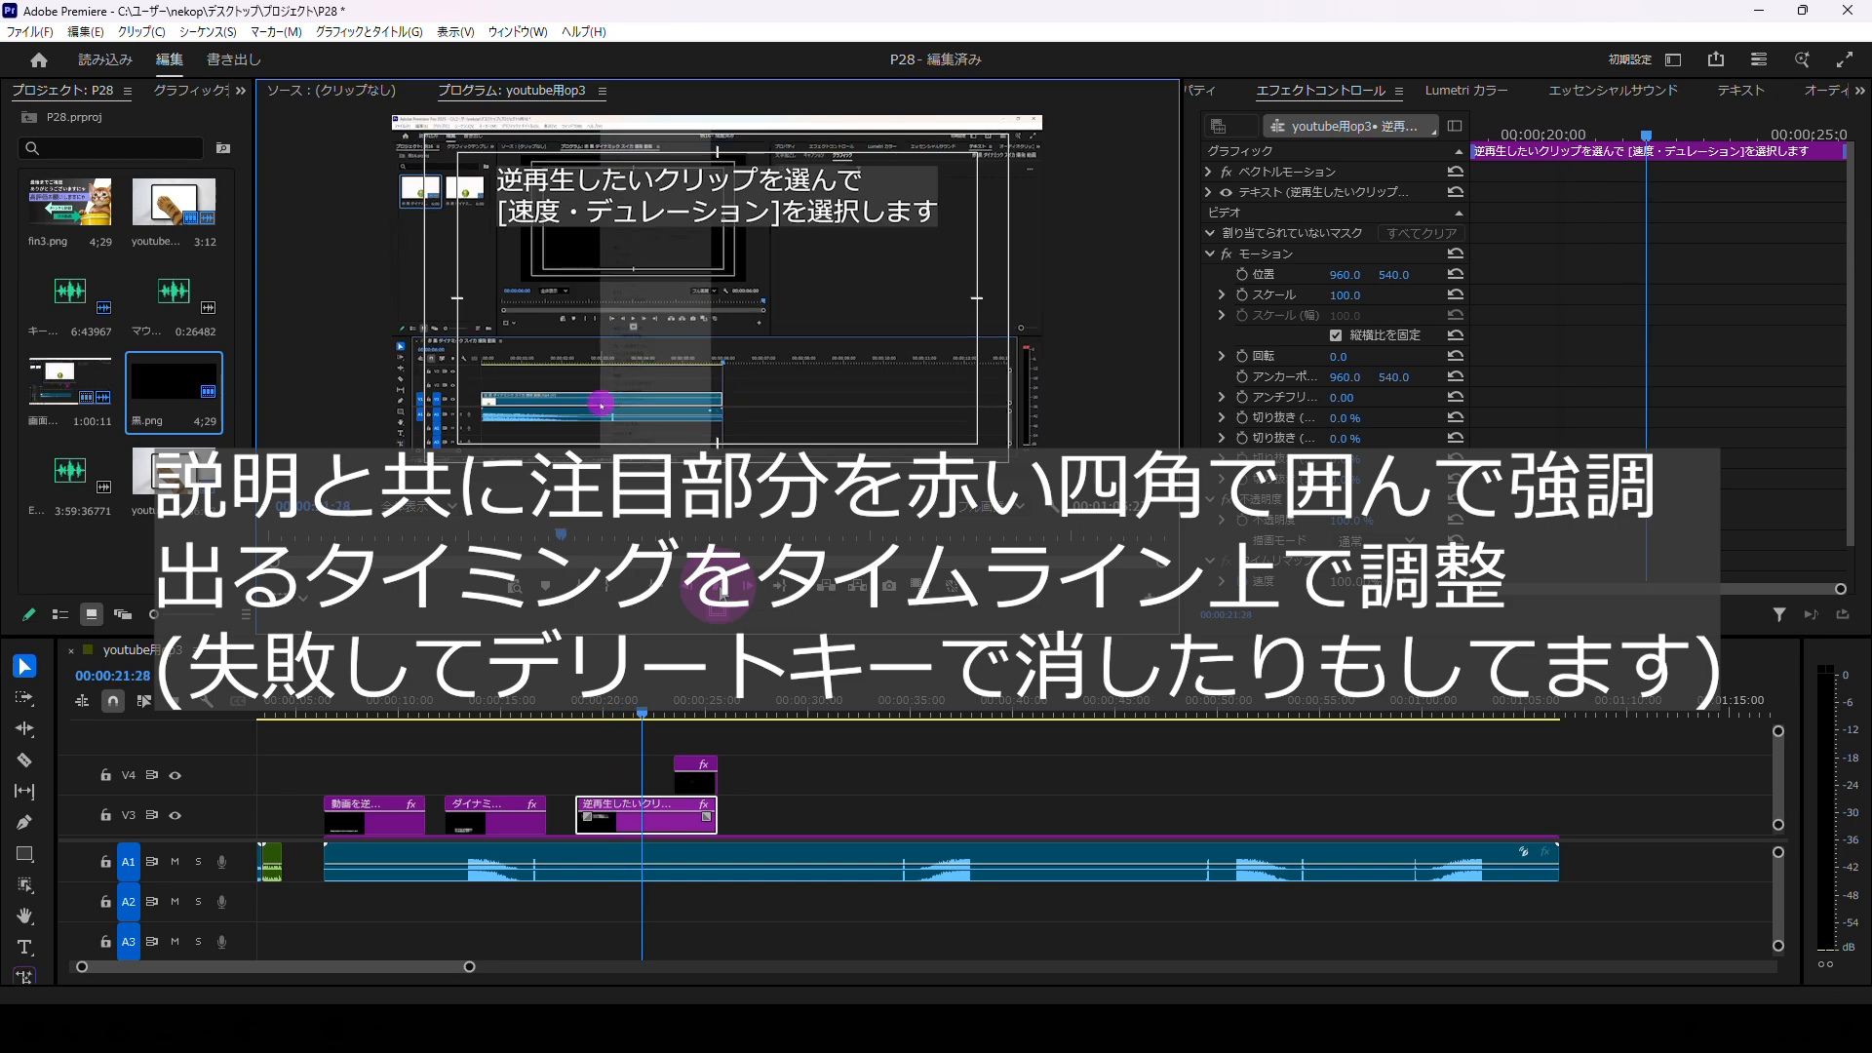
click(718, 588)
click(648, 773)
click(24, 854)
click(419, 506)
click(420, 614)
drag(559, 315, 704, 340)
click(420, 506)
click(421, 537)
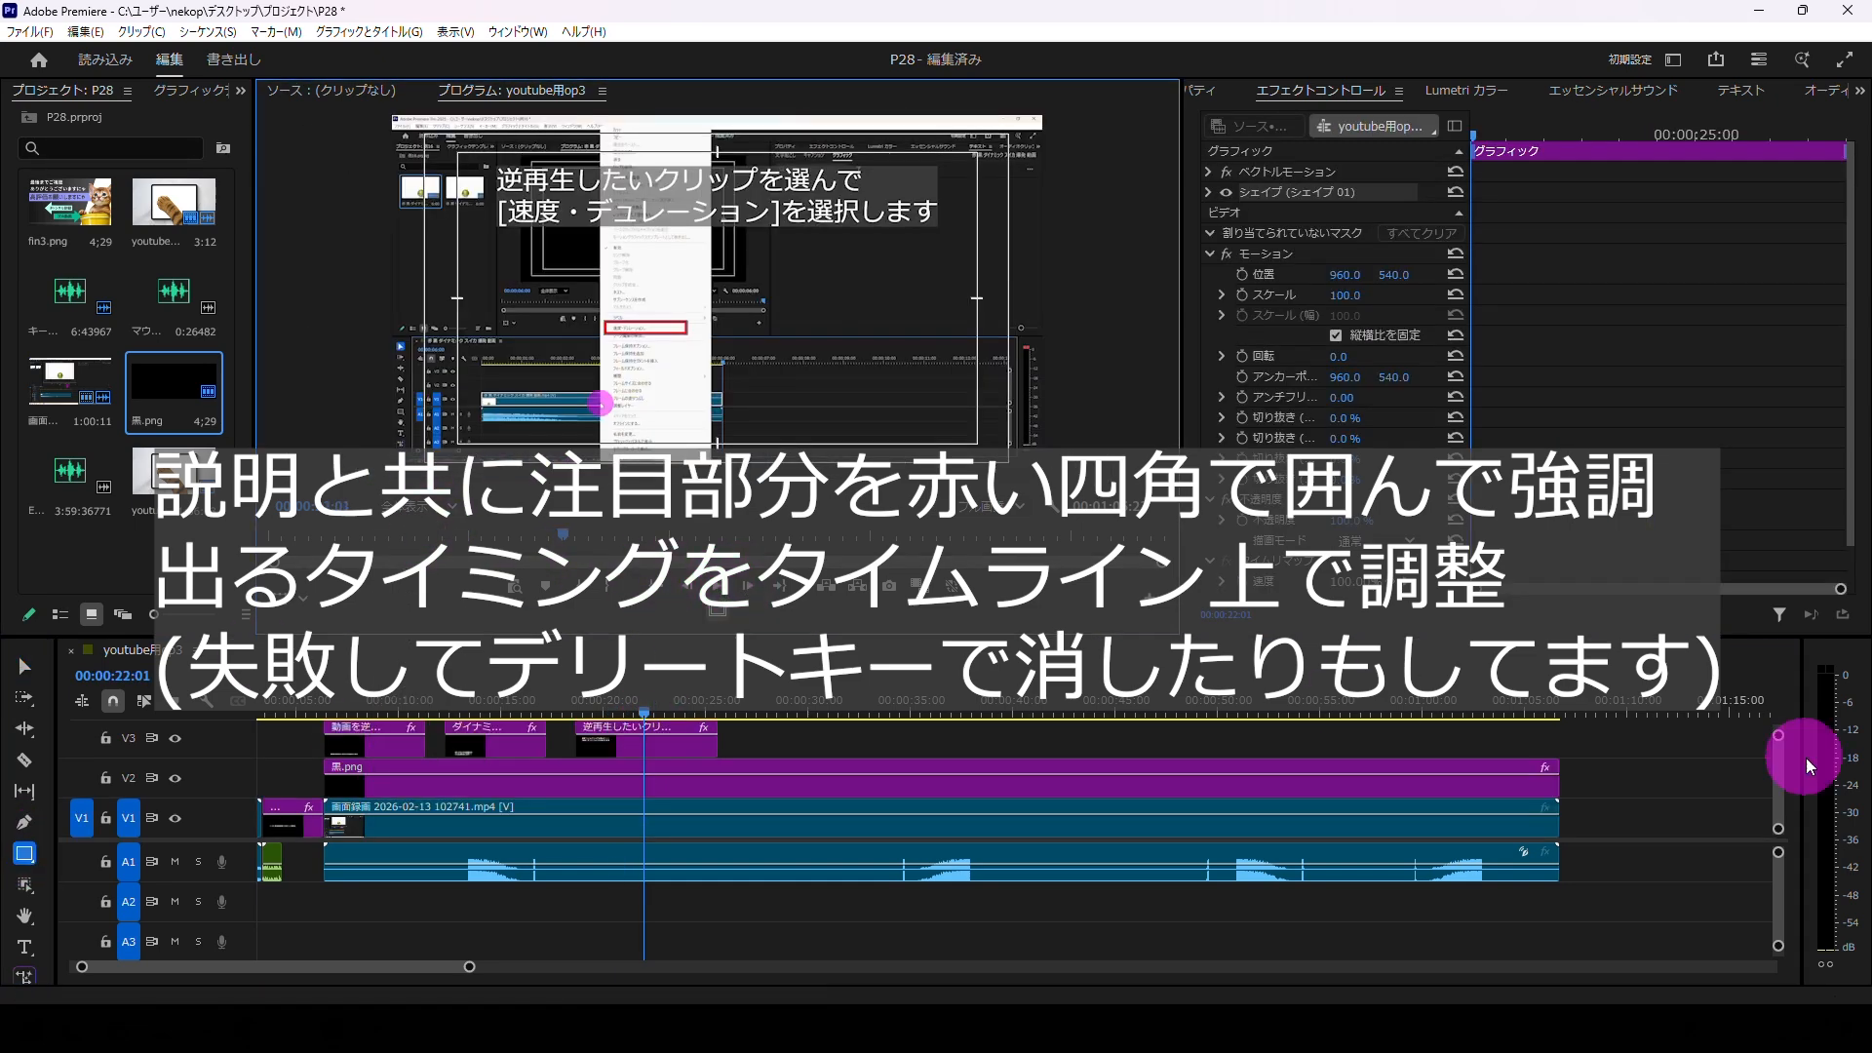
drag(1779, 788, 1779, 783)
drag(743, 738, 718, 738)
Step: Duplicate the 速度・デュレーション text clip on V3 and place the copy at about 00:00:27
click(717, 588)
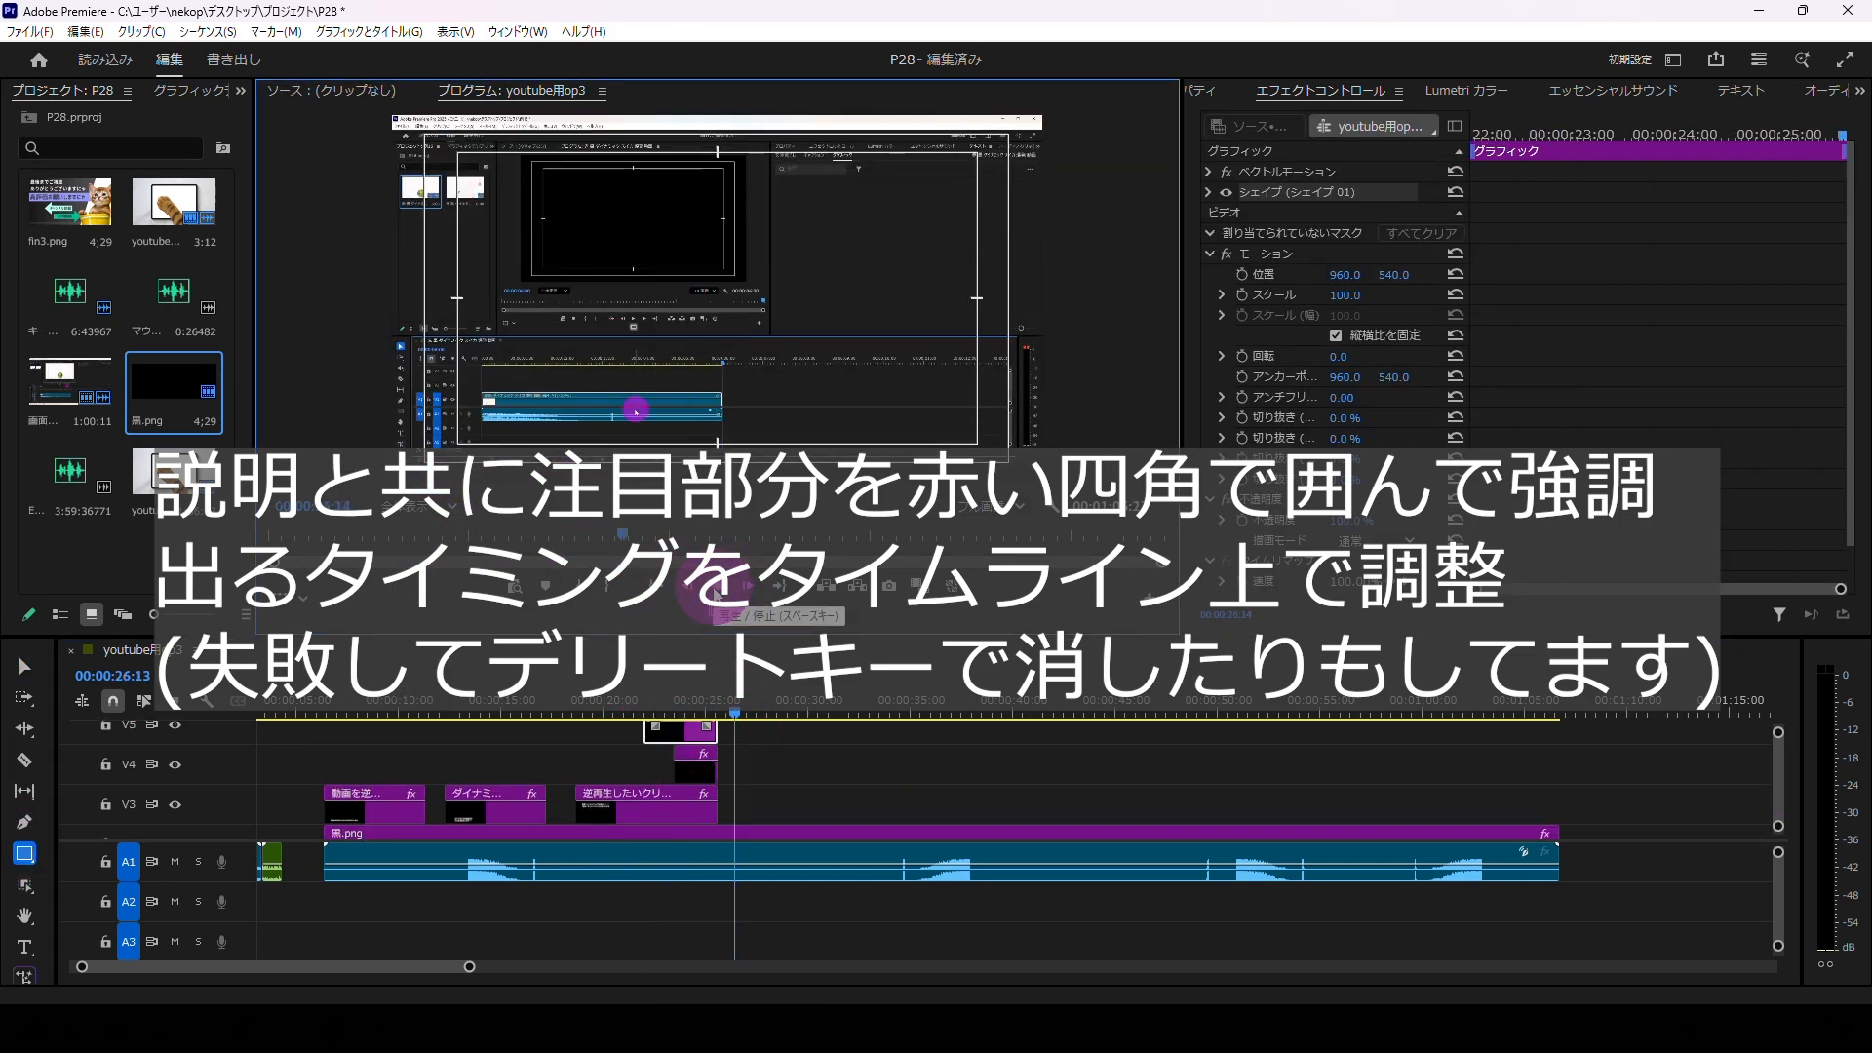
click(717, 588)
click(673, 804)
key(ctrl+c)
key(ctrl+v)
drag(851, 796, 800, 791)
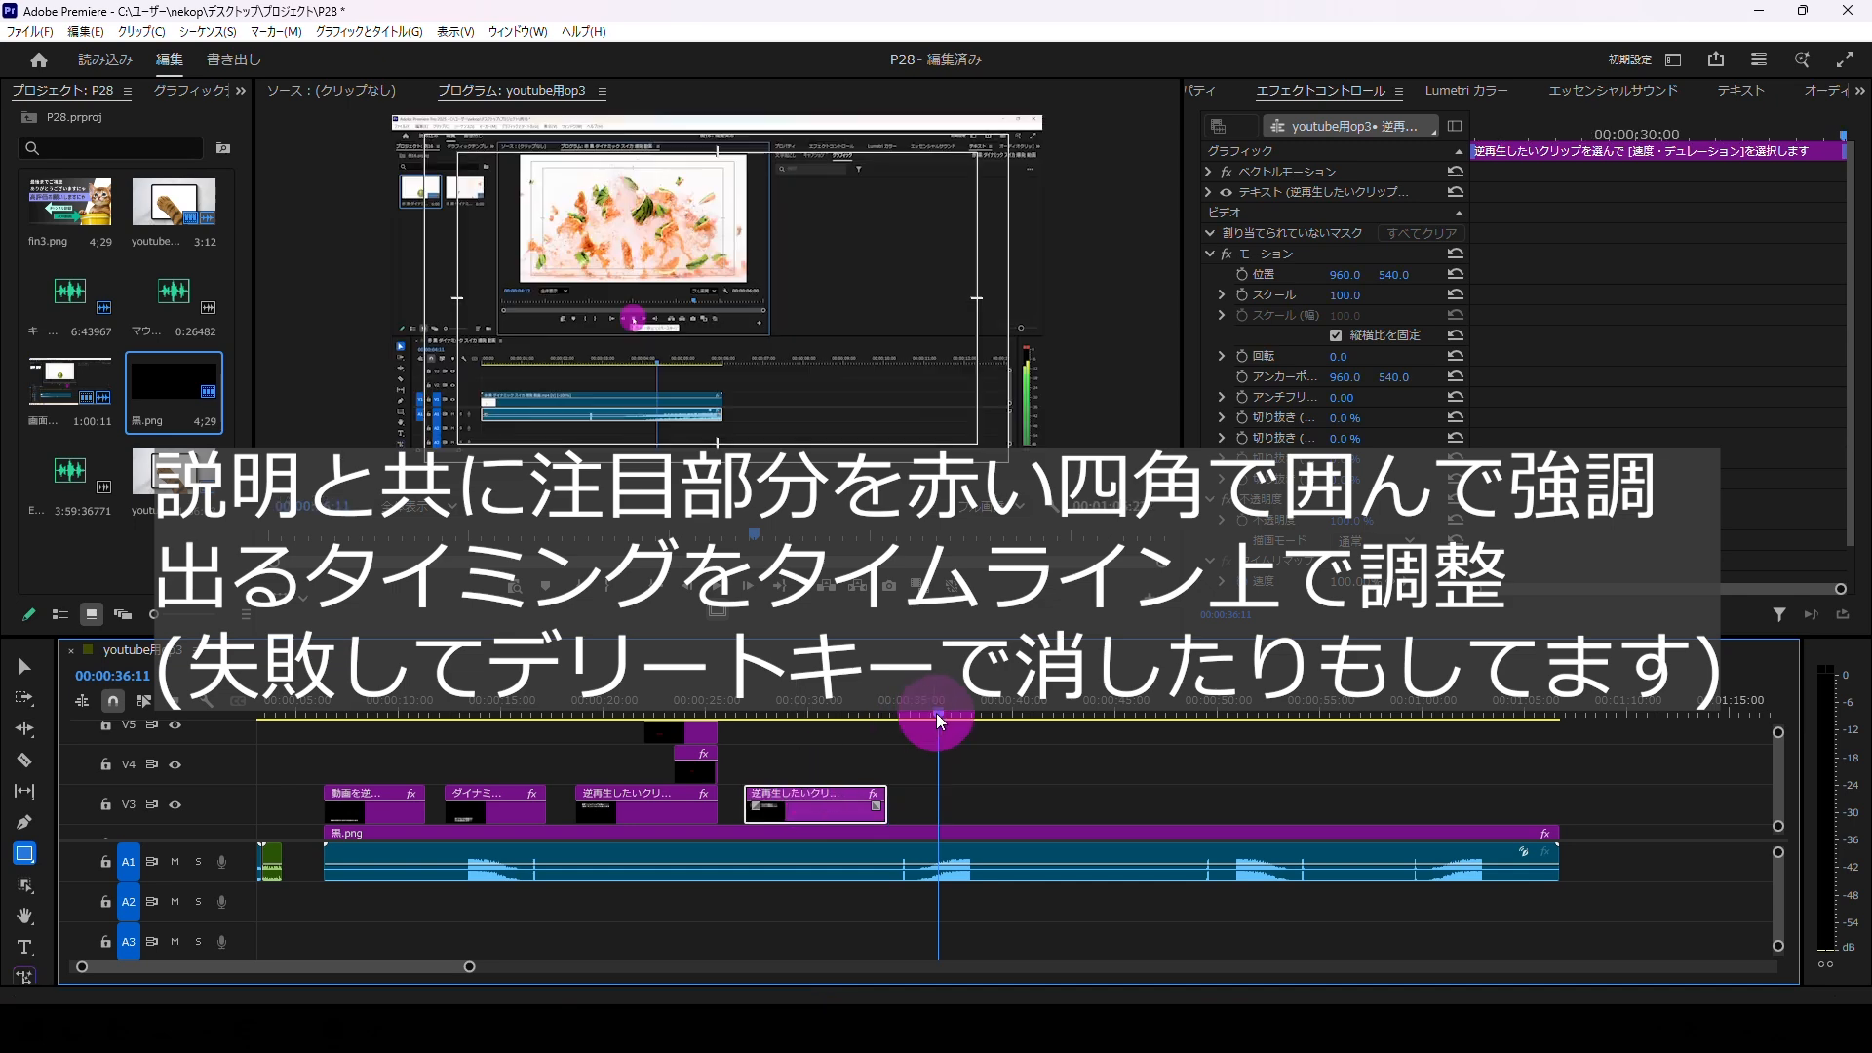
Step: Replace the duplicated clip's text with 動画だけでなく、音声も逆再生します
drag(938, 722, 833, 718)
click(1745, 90)
click(1614, 517)
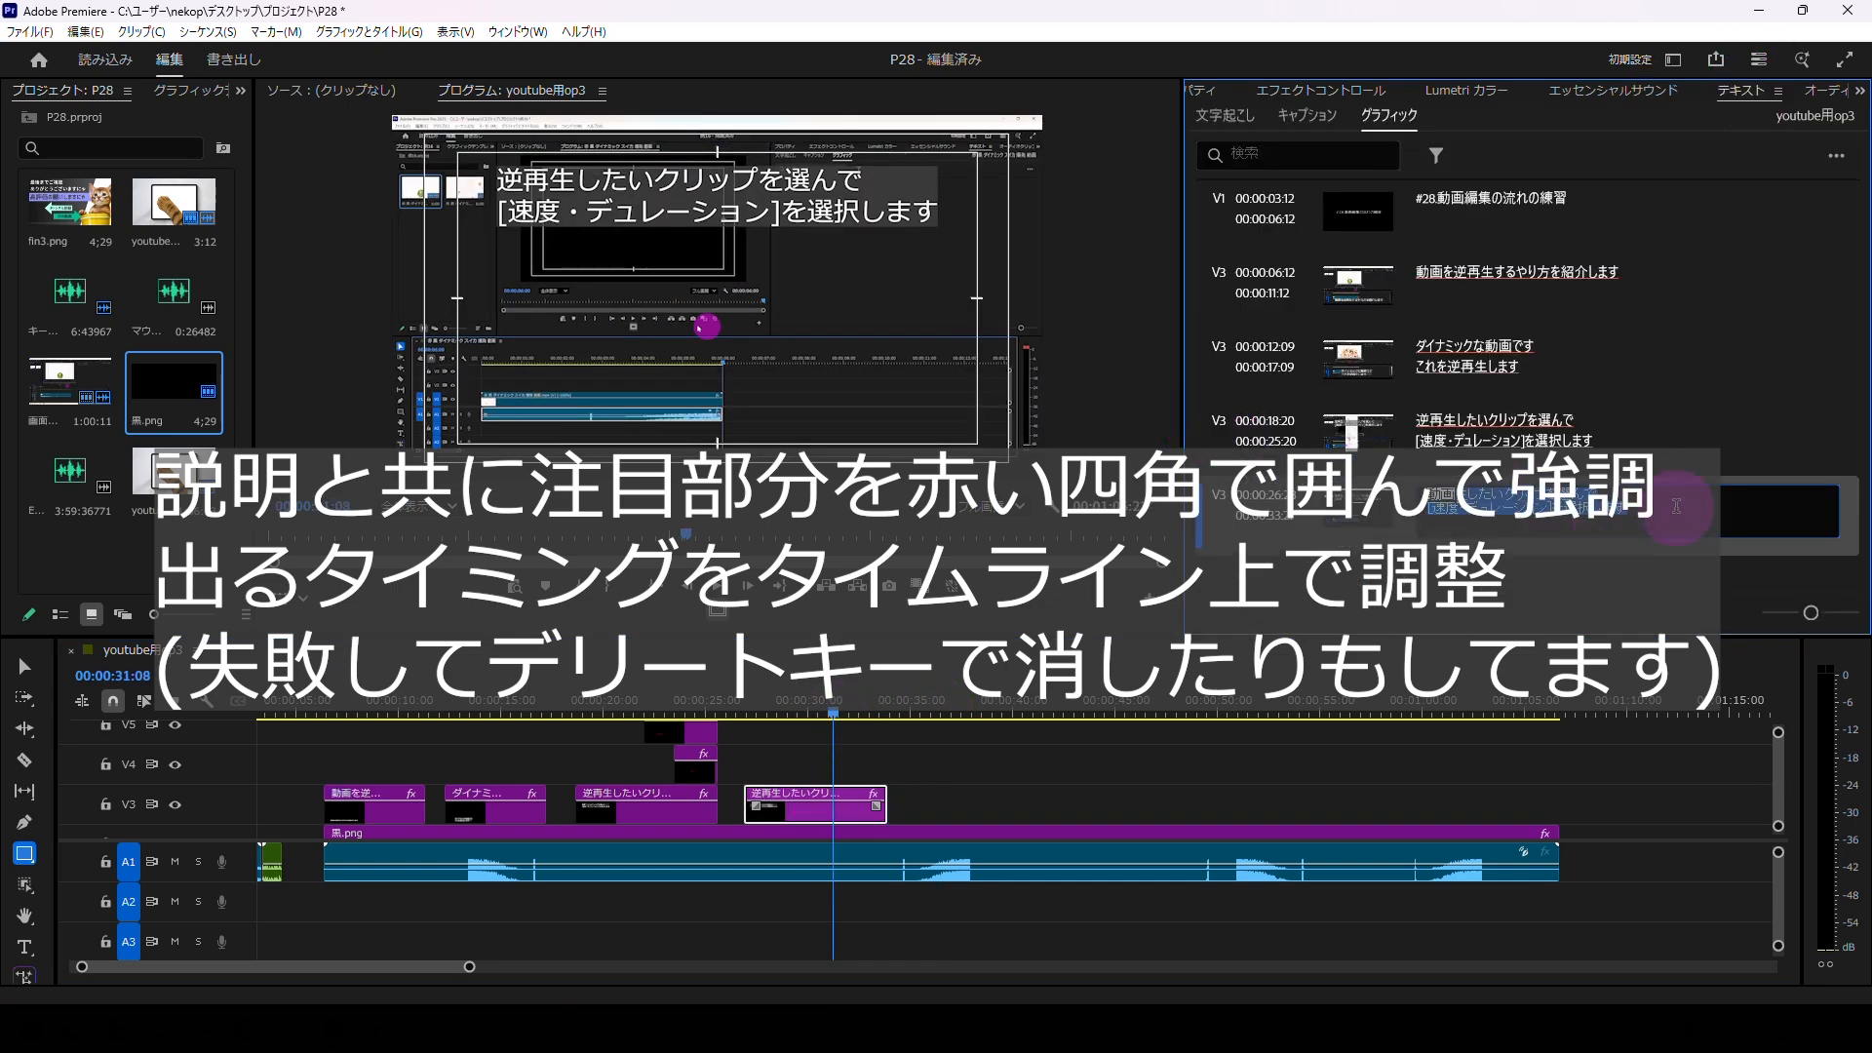
key(ctrl+v)
text(音声も逆再生)
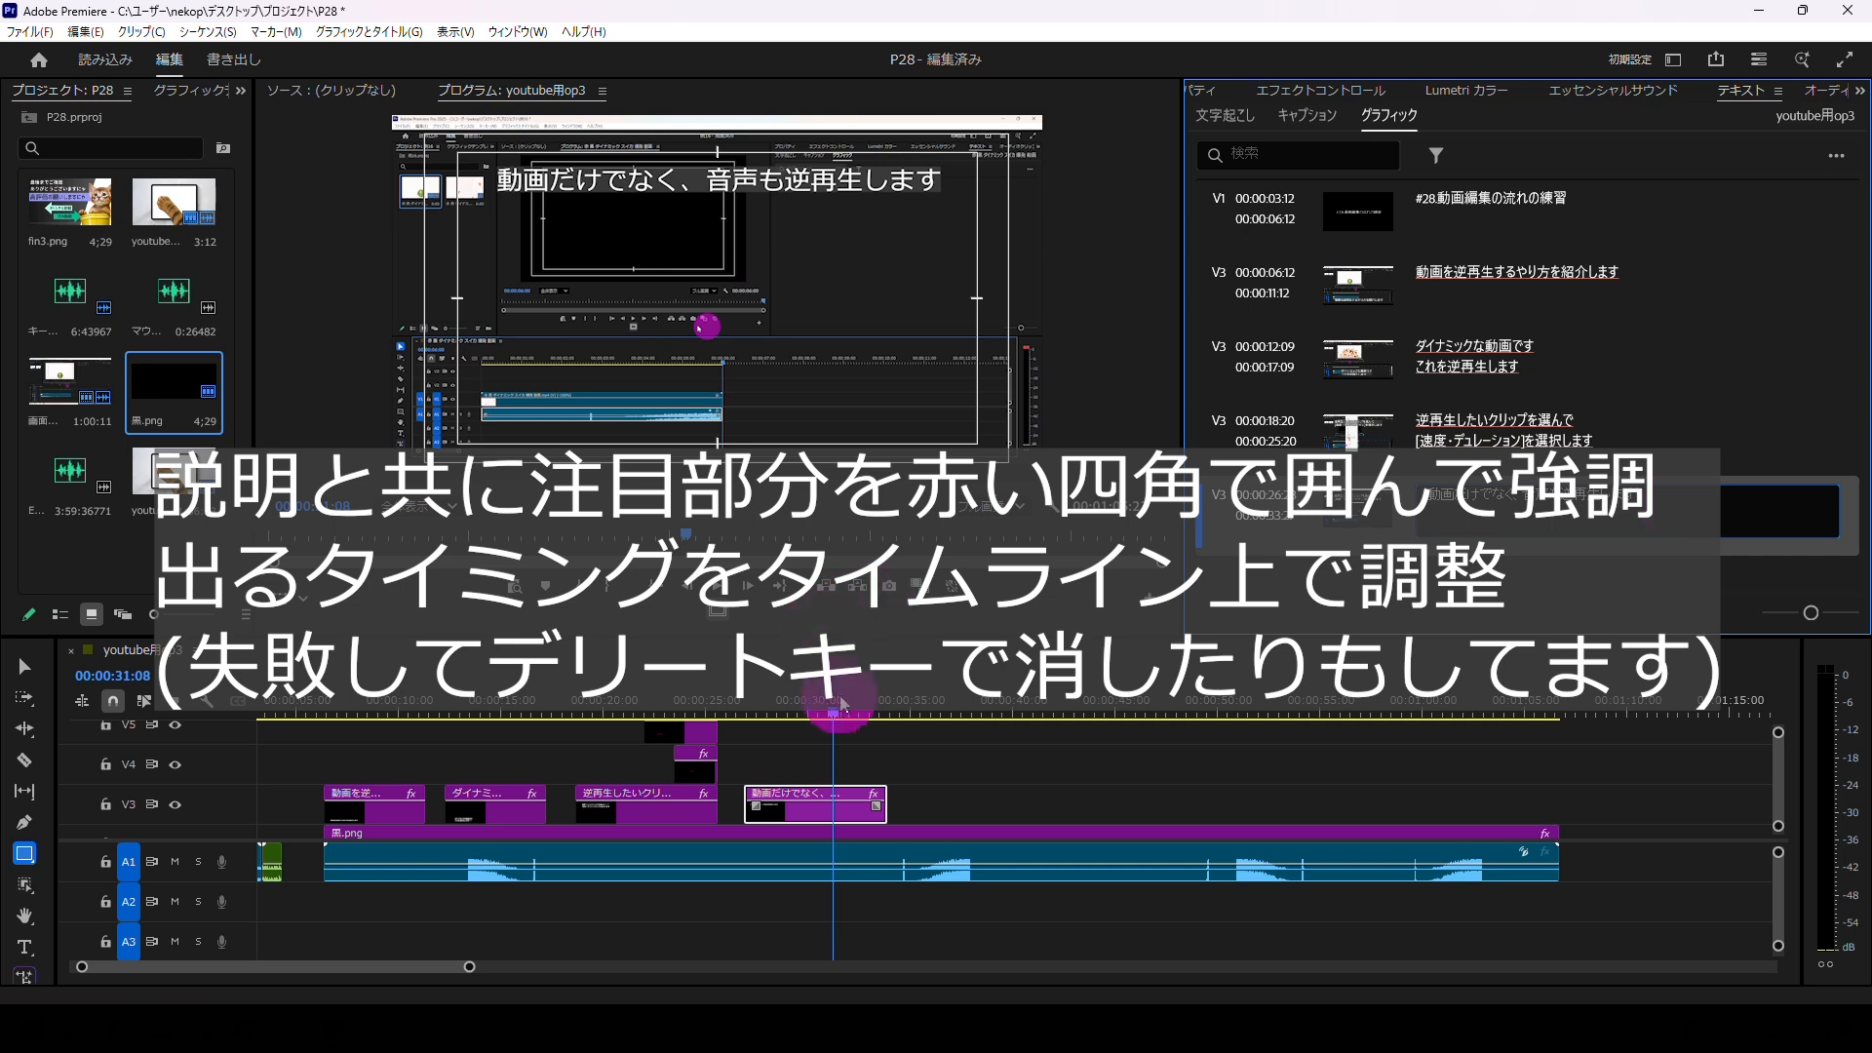
Step: Copy the 反転速度 frame clip from V4 to about 00:00:34 on the same track
drag(833, 712, 919, 774)
click(697, 768)
key(ctrl+v)
Step: Frame the 速度・デュレーション menu item with a red rectangle clip on V4 from 00:00:27:12, trimmed to end at 00:00:28:23
click(764, 720)
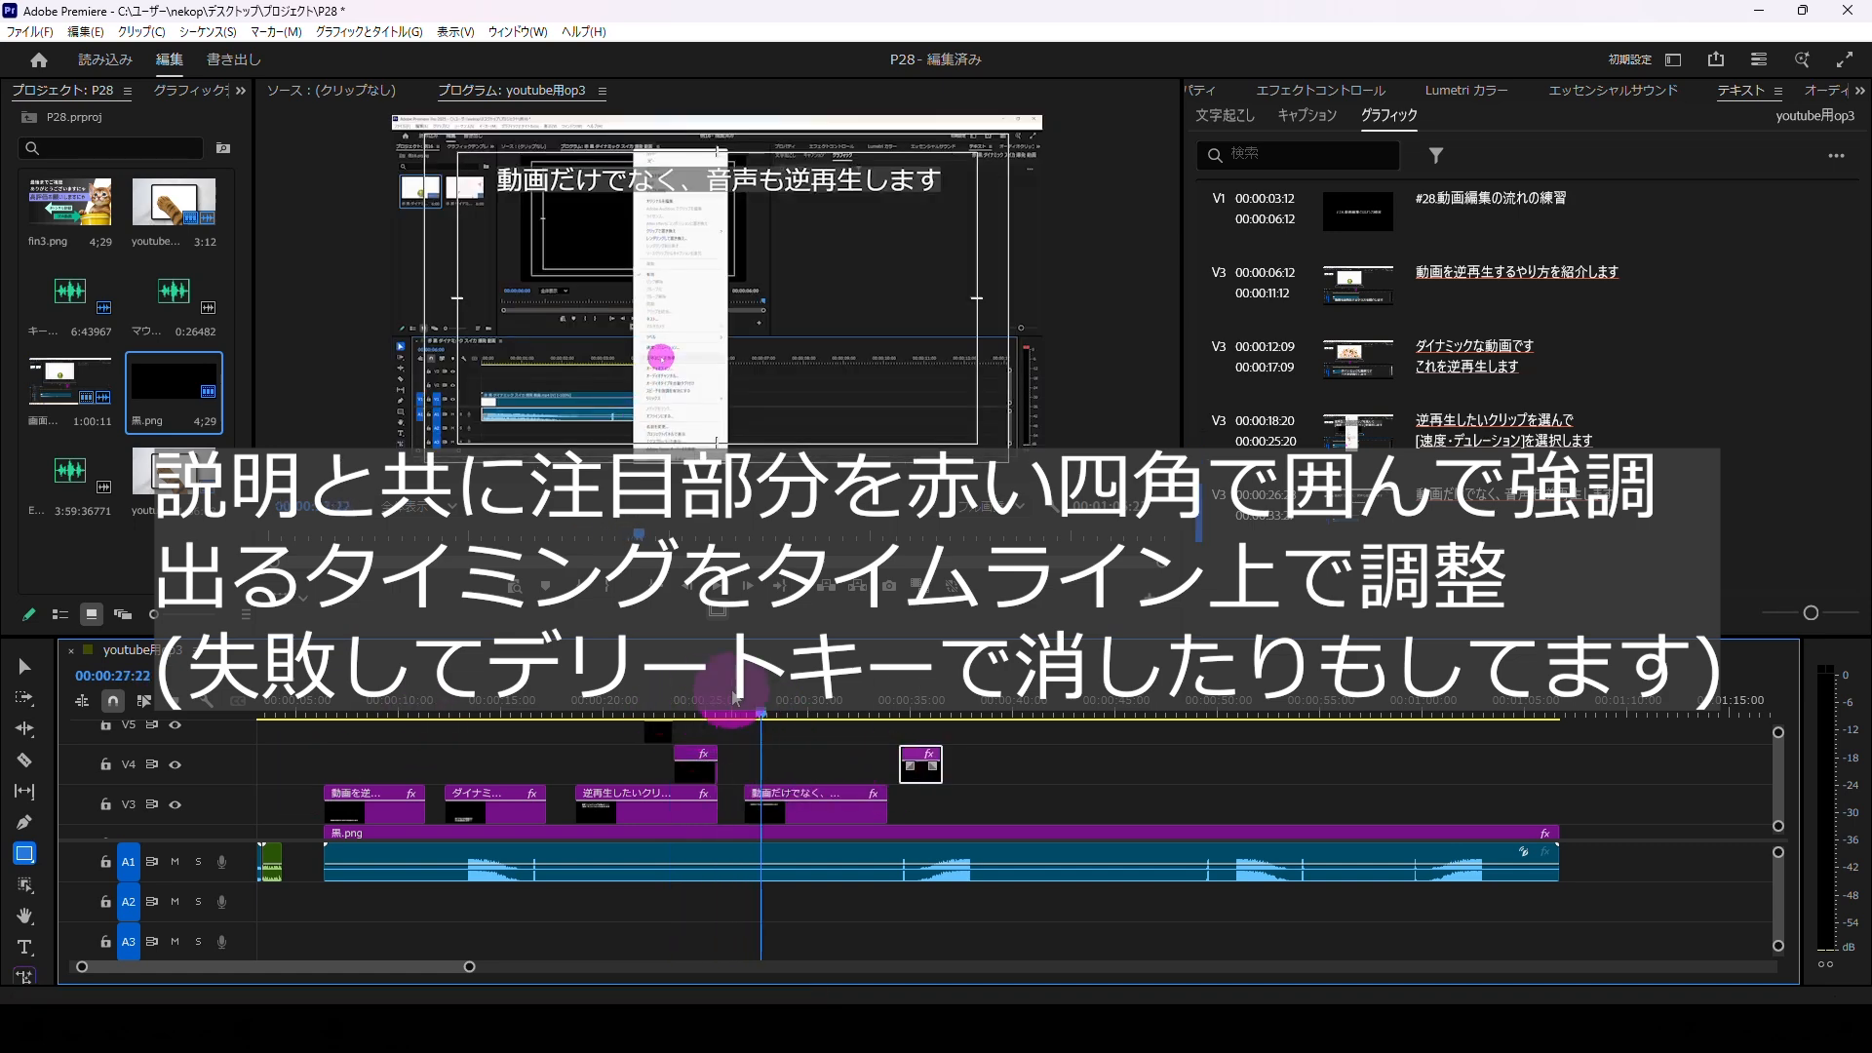
click(686, 586)
click(686, 586)
click(748, 586)
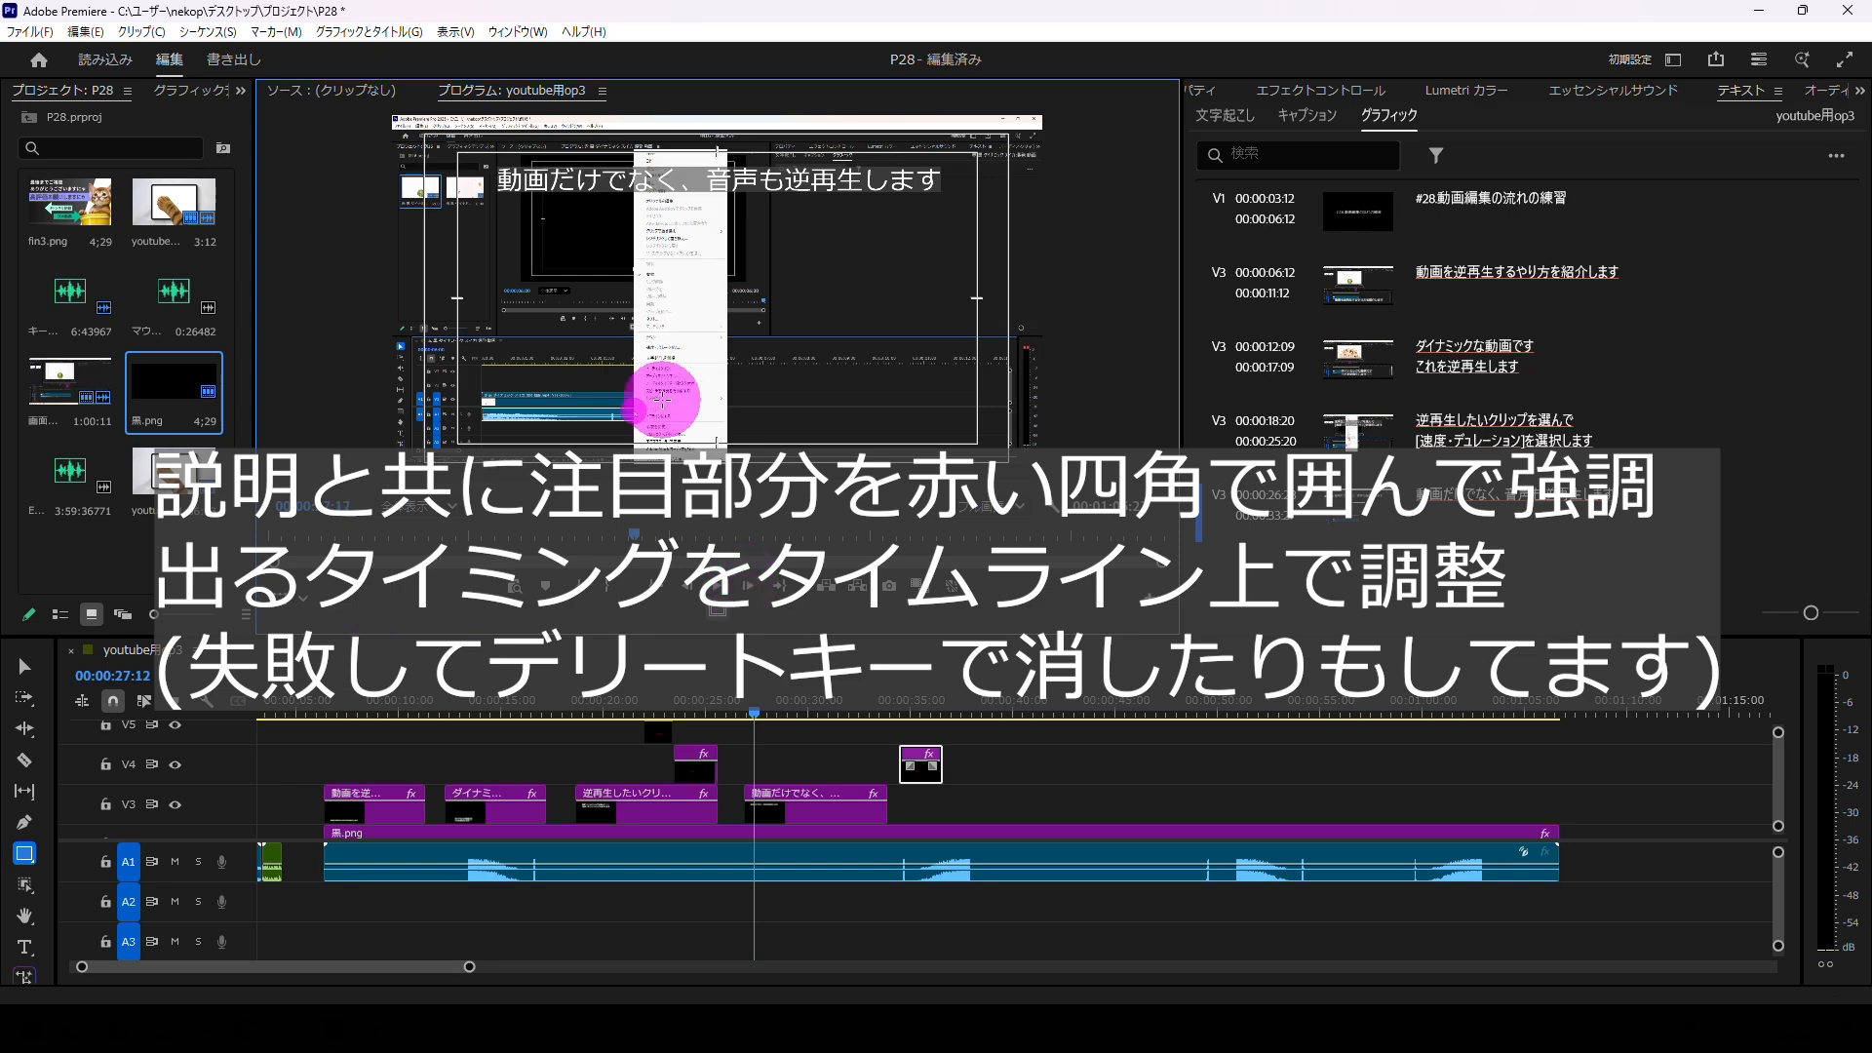
scroll(675, 351, up, 5)
drag(609, 332, 738, 361)
scroll(722, 499, down, 5)
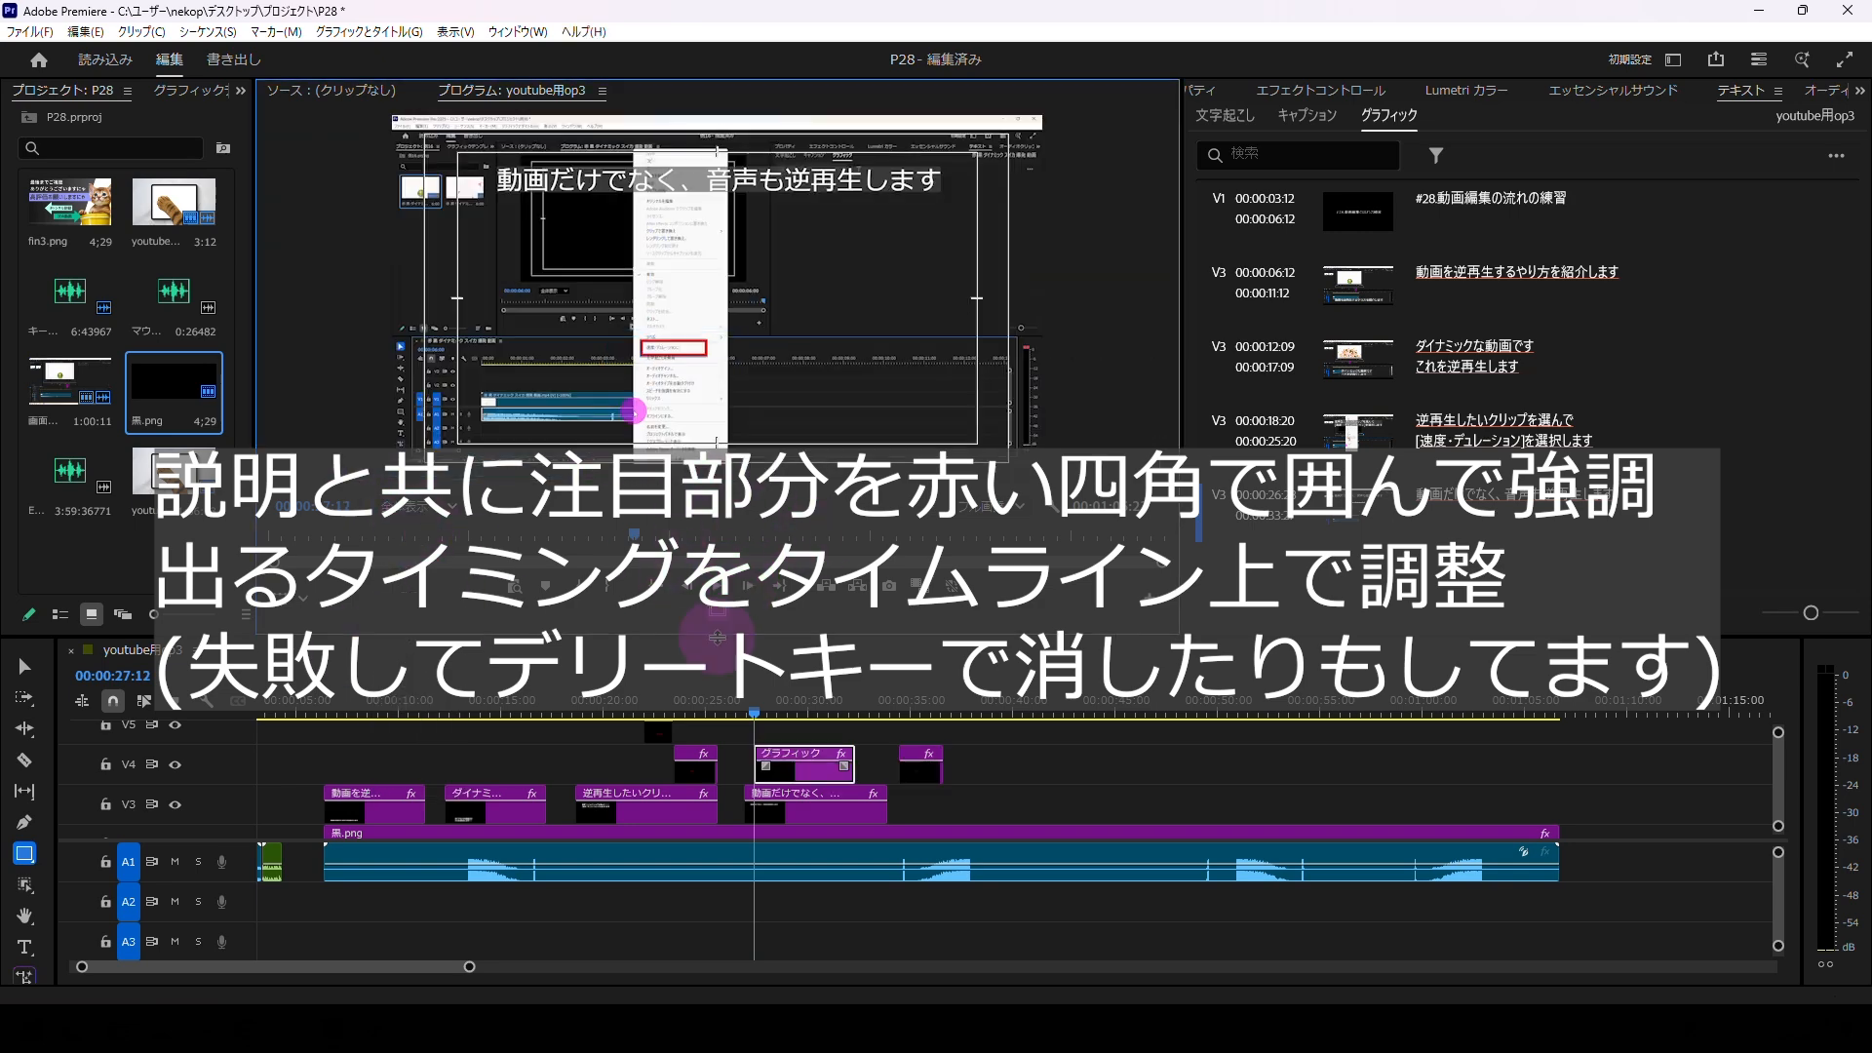
click(719, 585)
click(718, 586)
drag(851, 754, 780, 753)
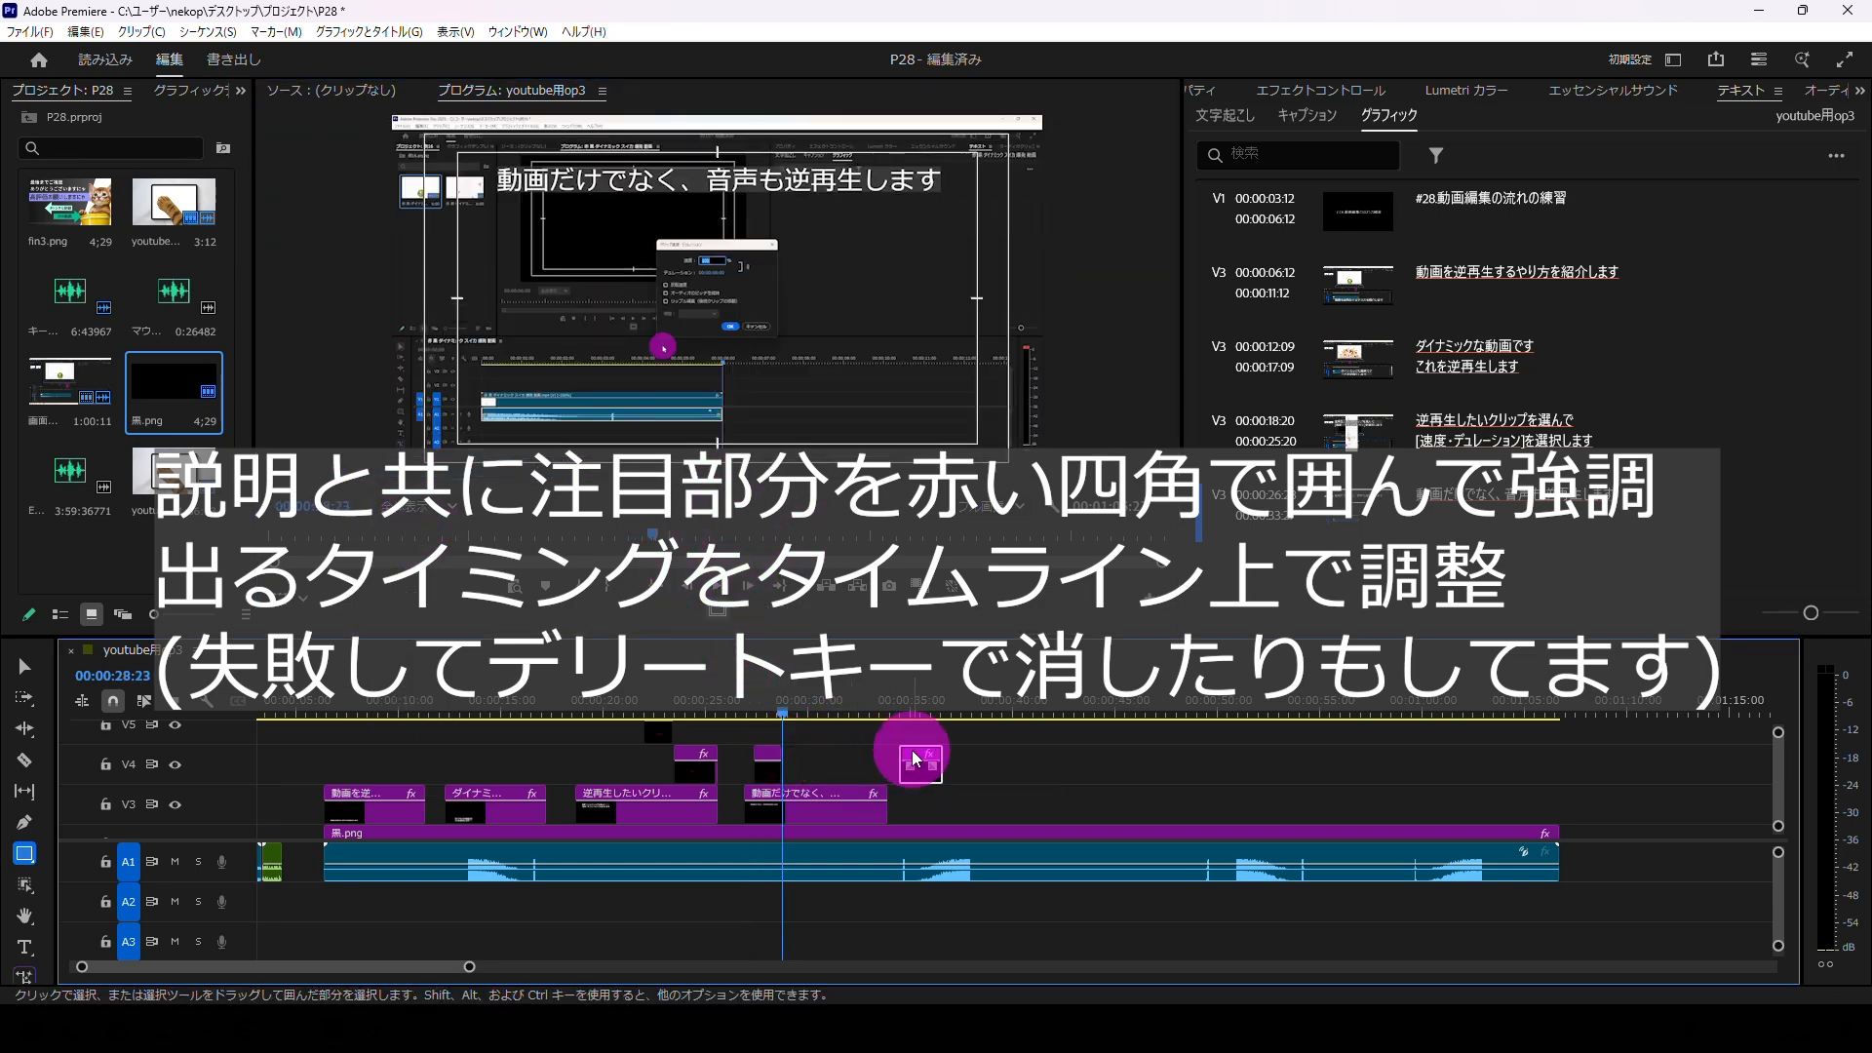
Step: Move the copied 反転速度 frame clip on V4 to 00:00:28:23 and trim the V3 text clip below to end at 00:00:32:19
drag(911, 756, 795, 756)
click(717, 586)
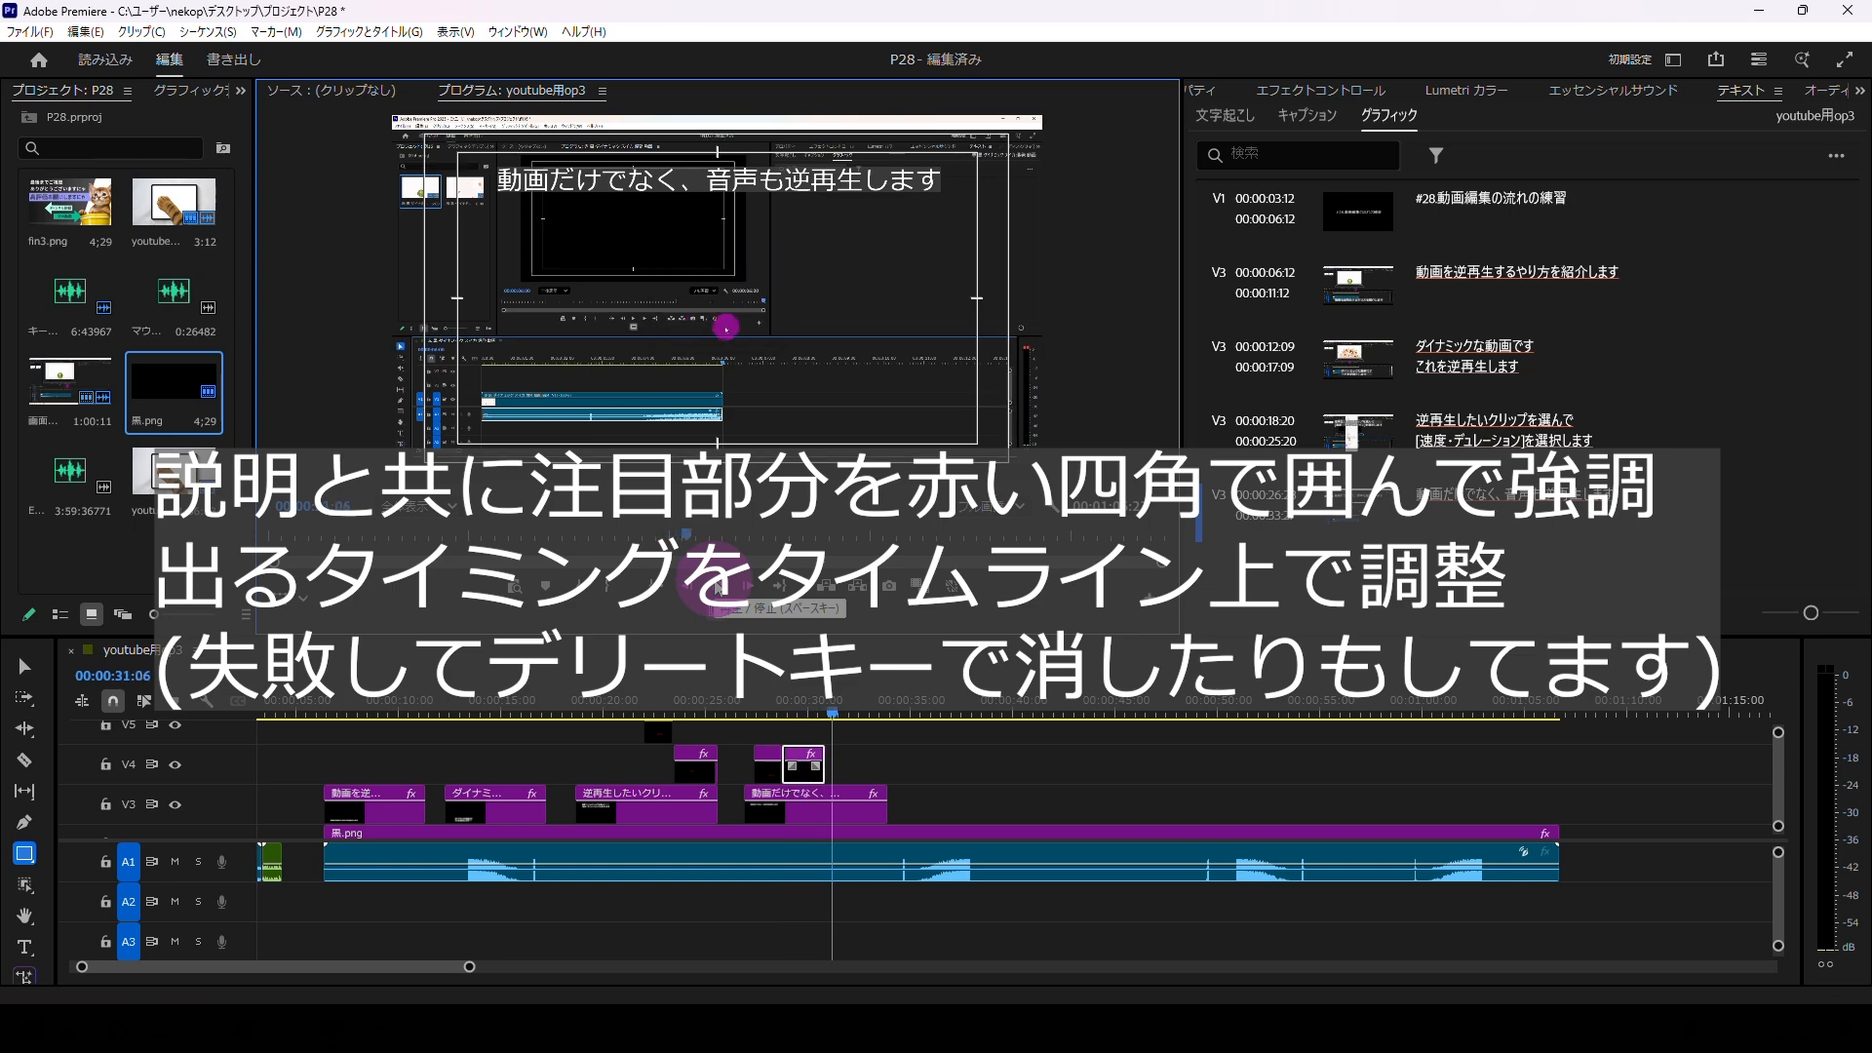
drag(885, 804, 860, 794)
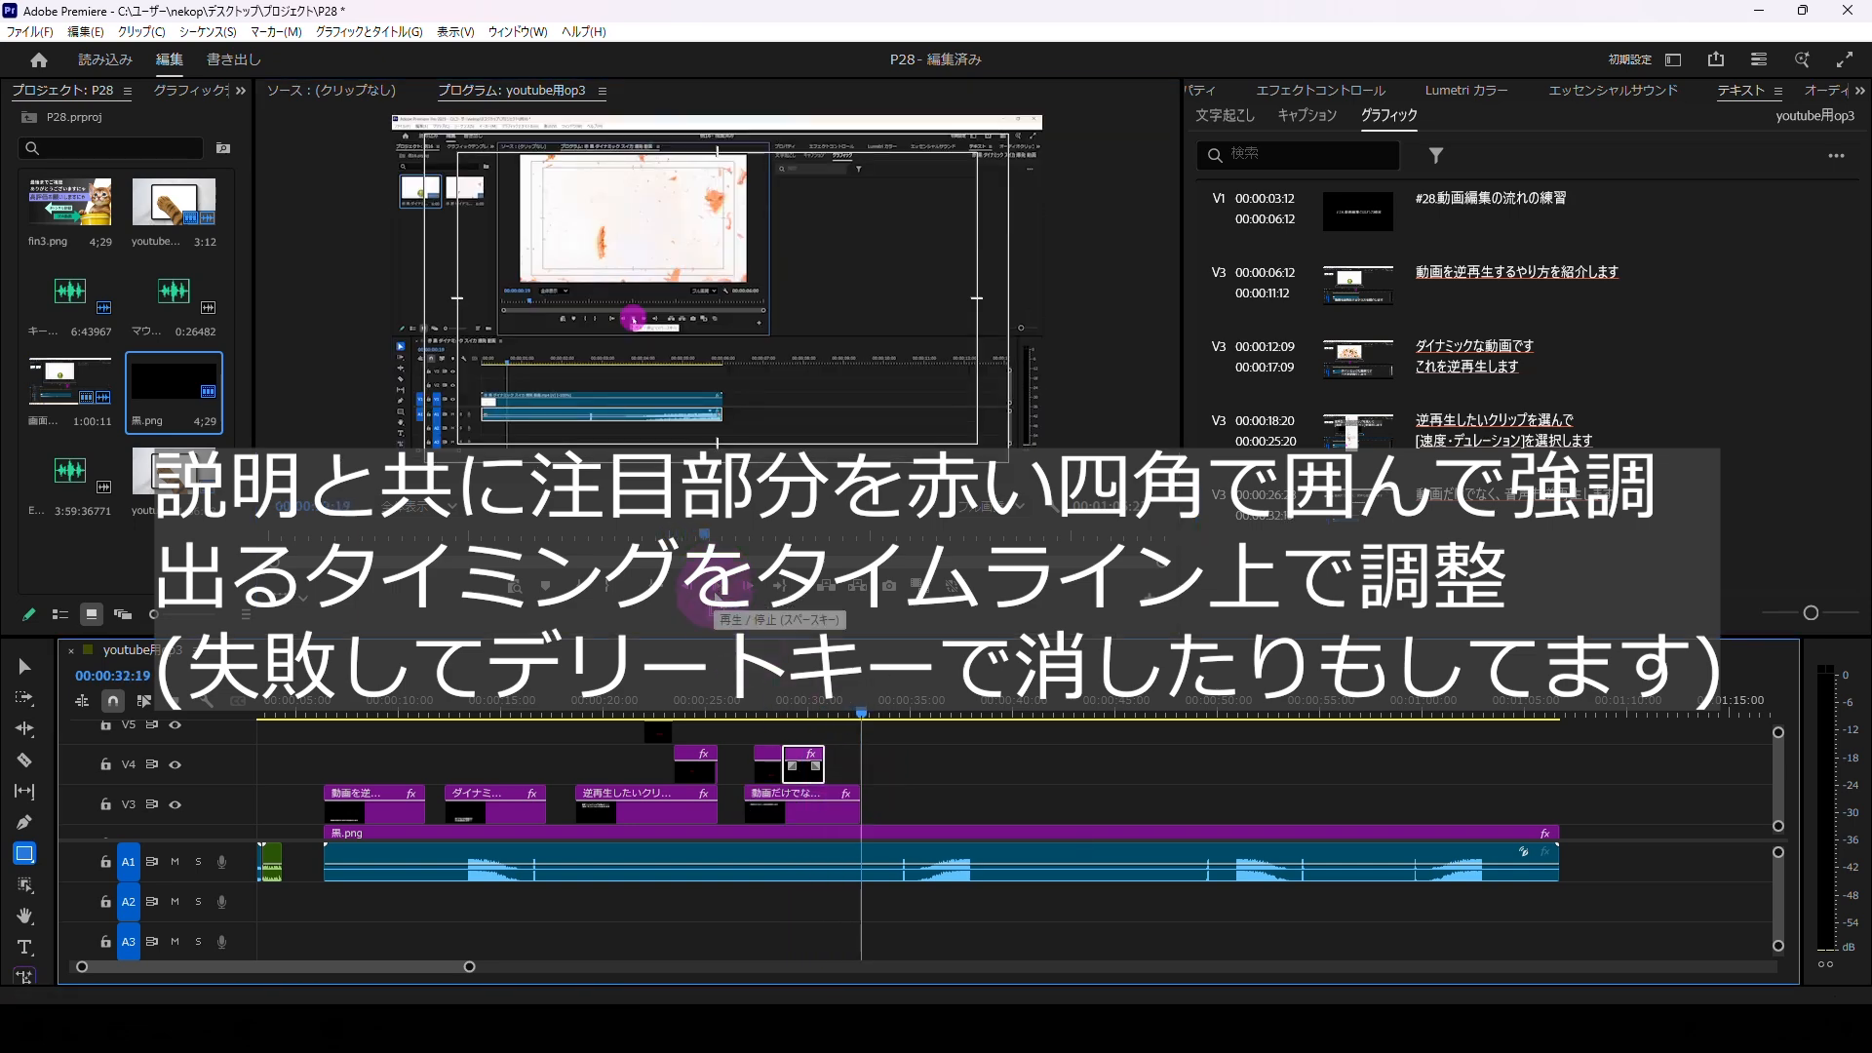
Step: Replay the earlier section and add 反転速度にチェックを入れます as a third line to the 逆再生したいクリップを選んで text
drag(867, 717, 595, 717)
click(716, 586)
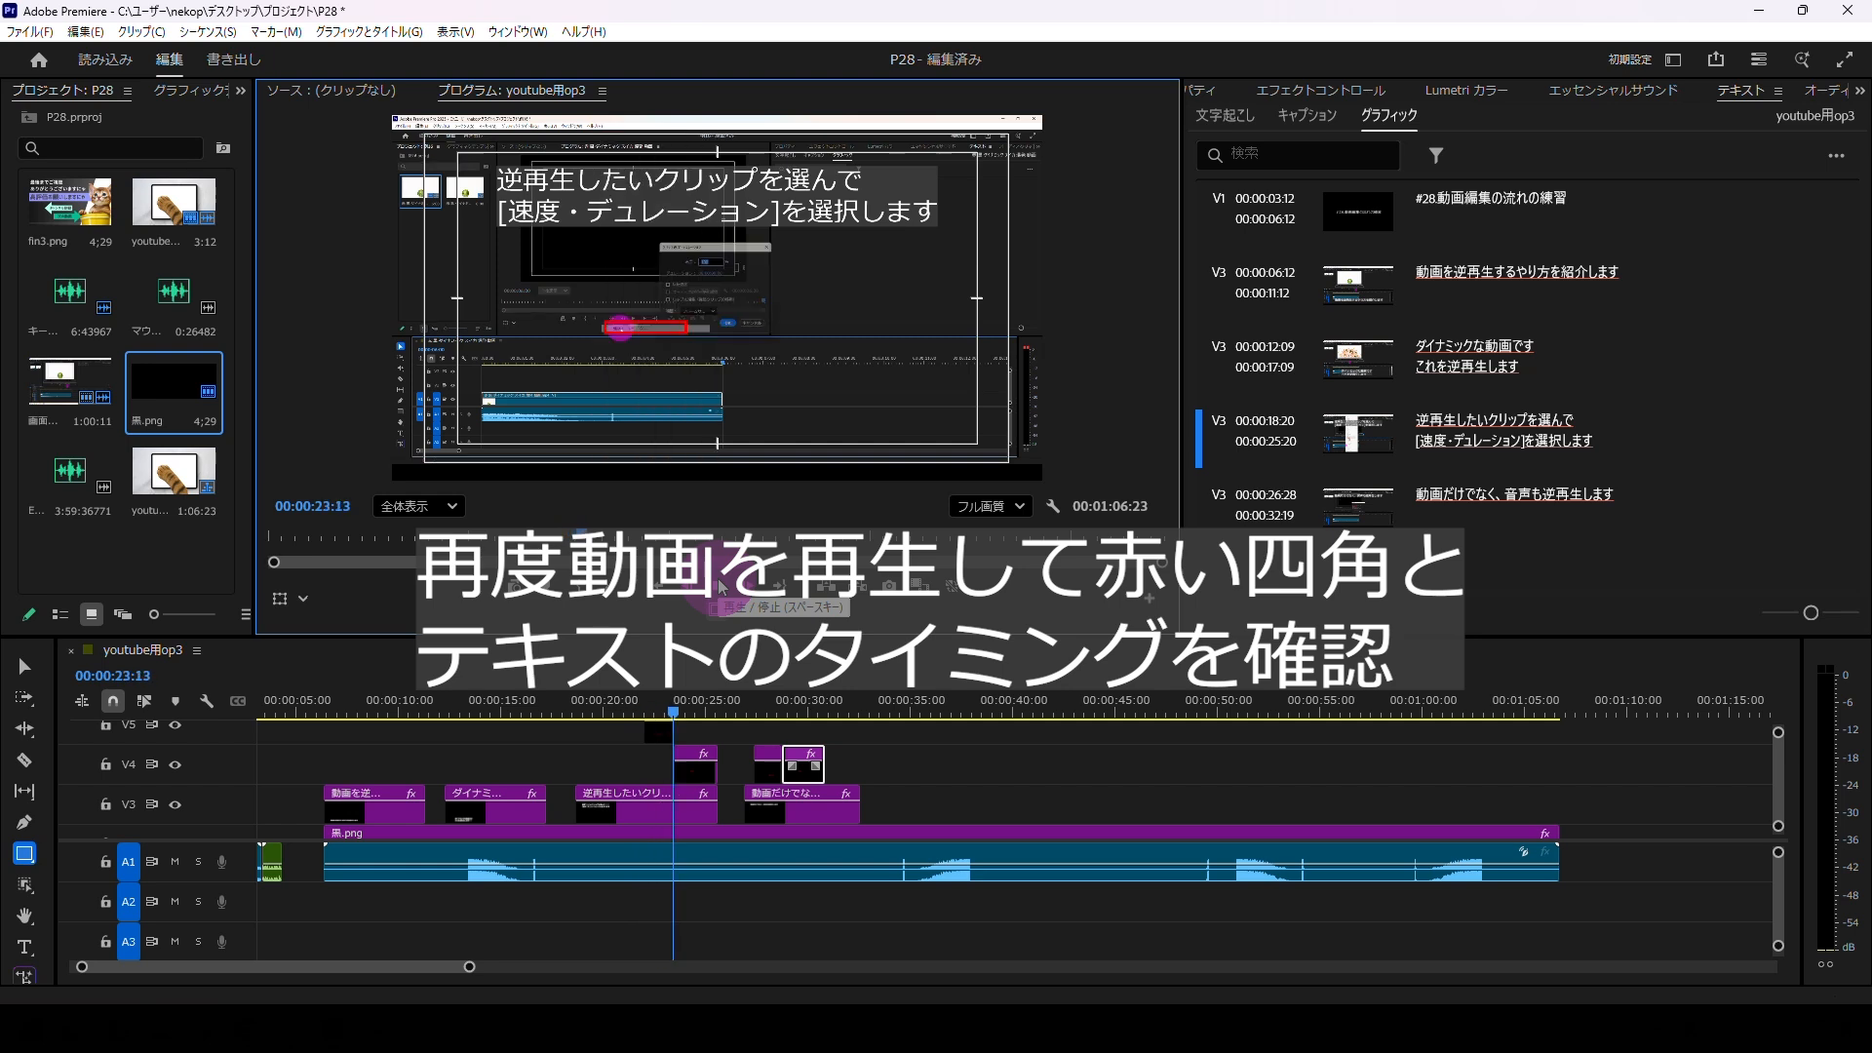
click(1643, 437)
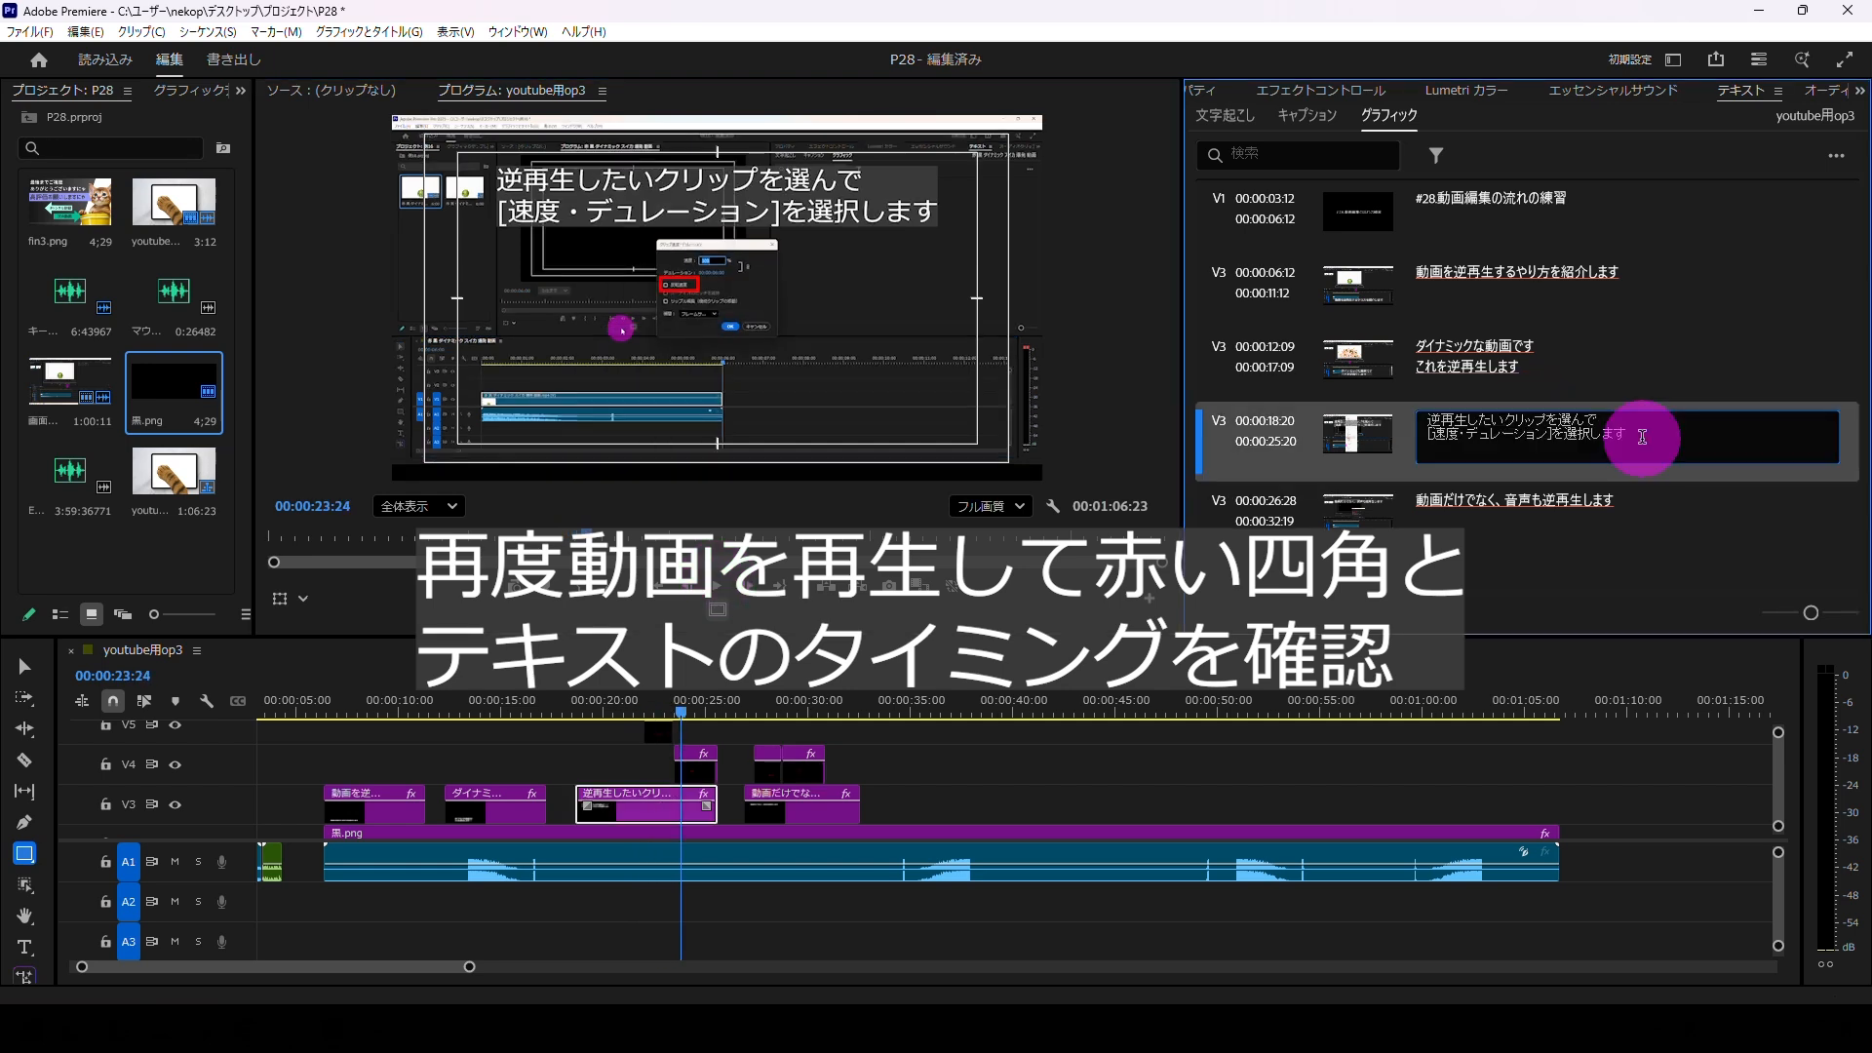
text(反転速度にちぇkk)
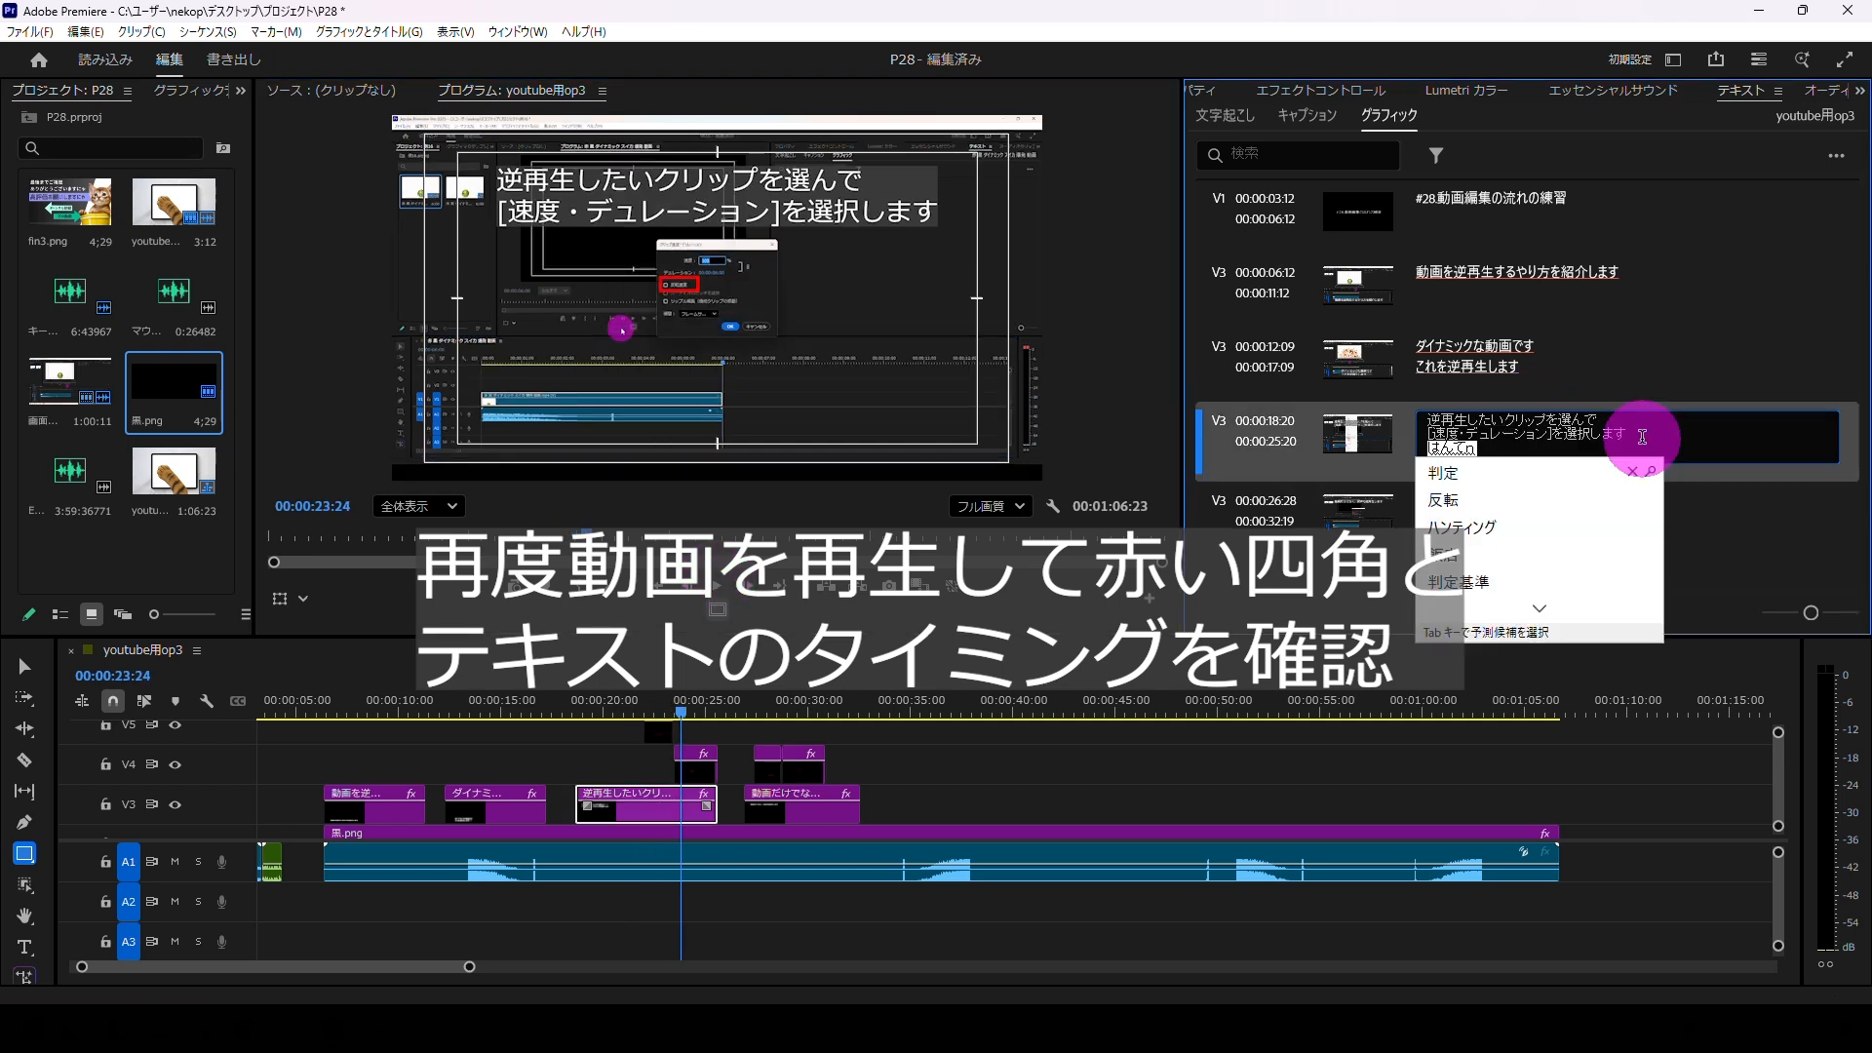
text(ックを入れます)
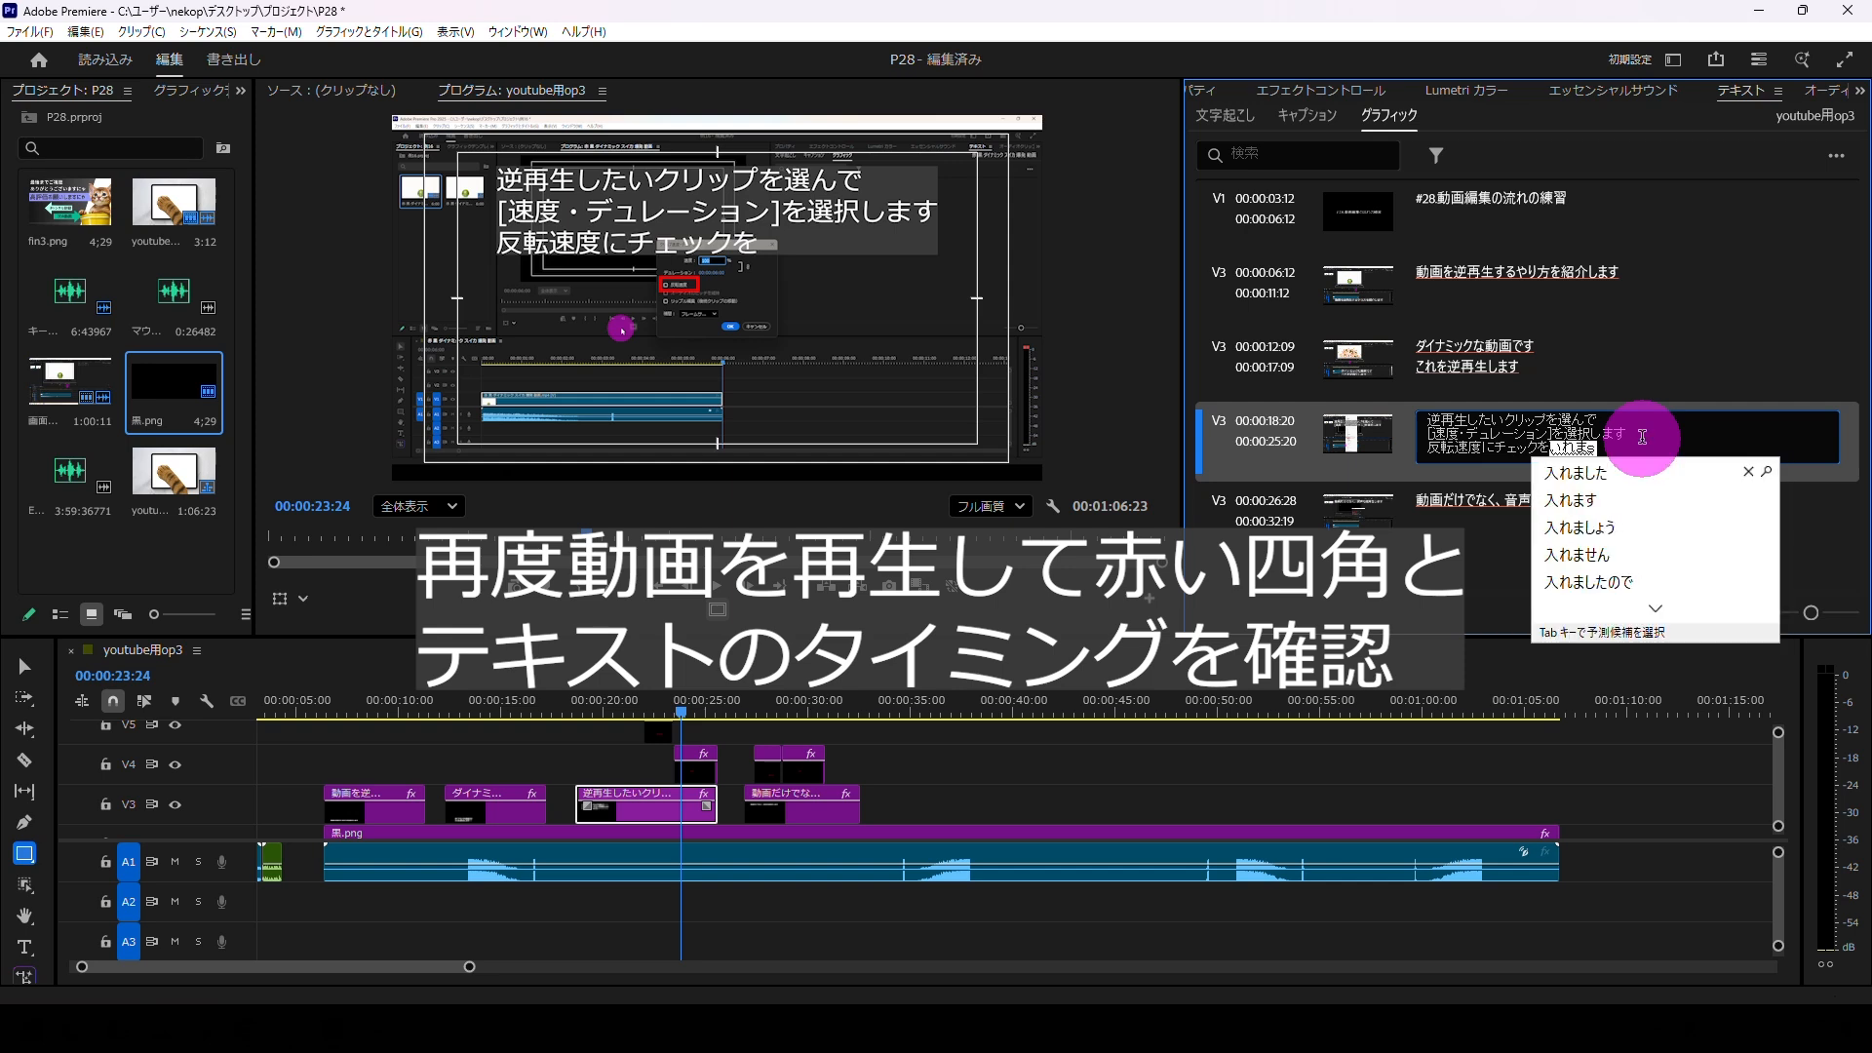
Step: Copy the 動画だけでなく、音声も逆再生します text clip on V3 to about 00:00:34
click(717, 591)
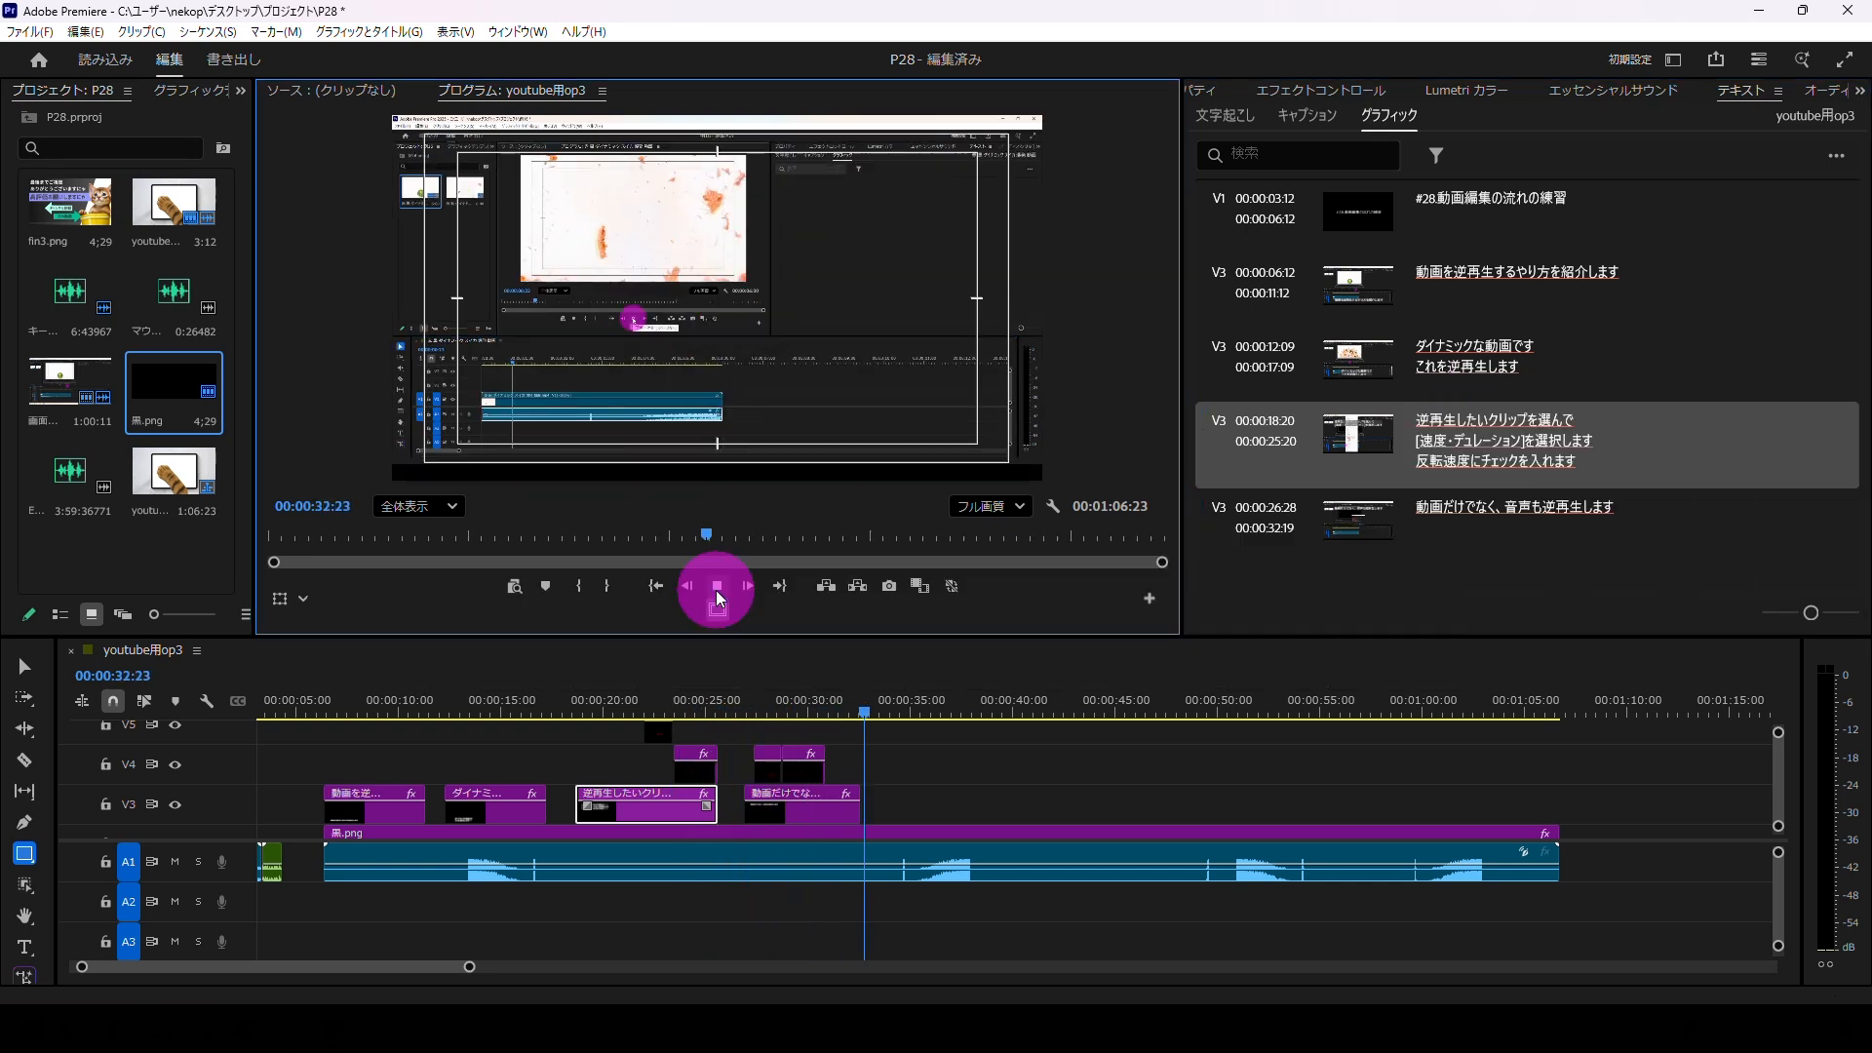
click(717, 591)
click(812, 819)
key(ctrl+v)
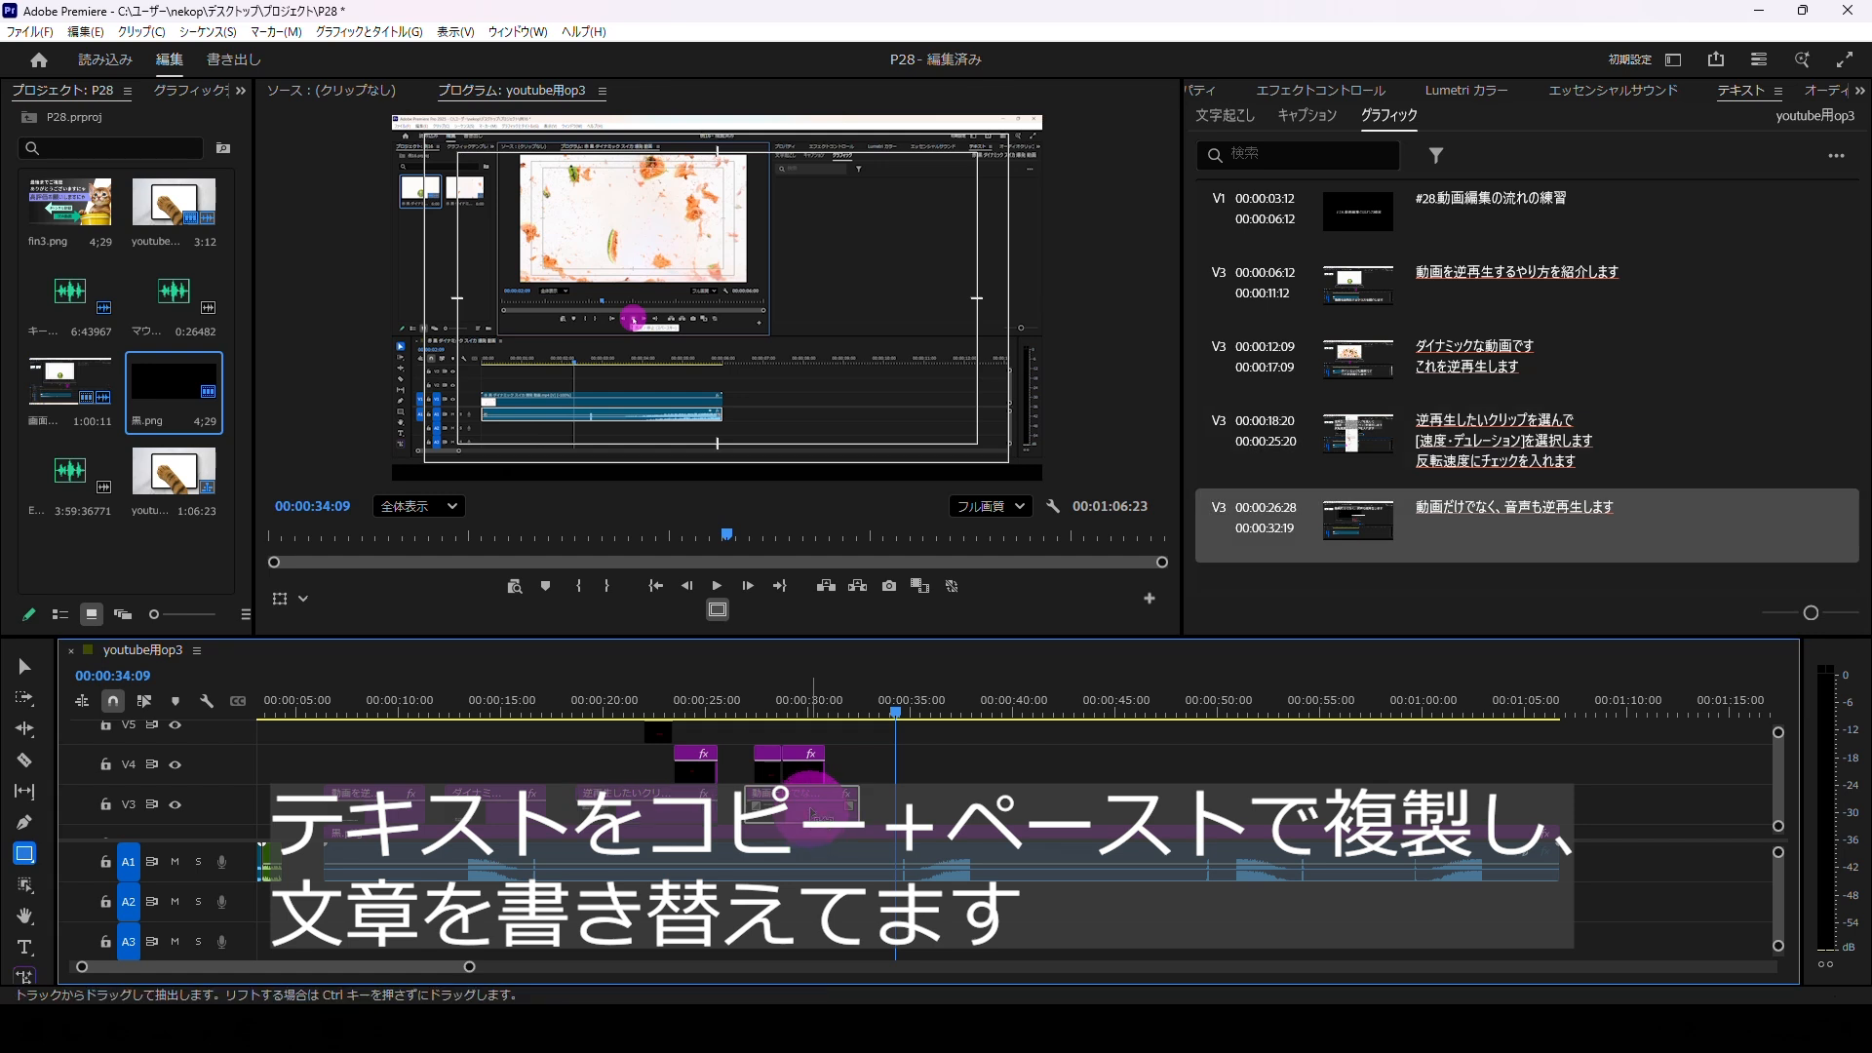
Step: Replace the copied clip's text with では動画を確認してみましょう
click(1379, 517)
double_click(1663, 533)
text(では)
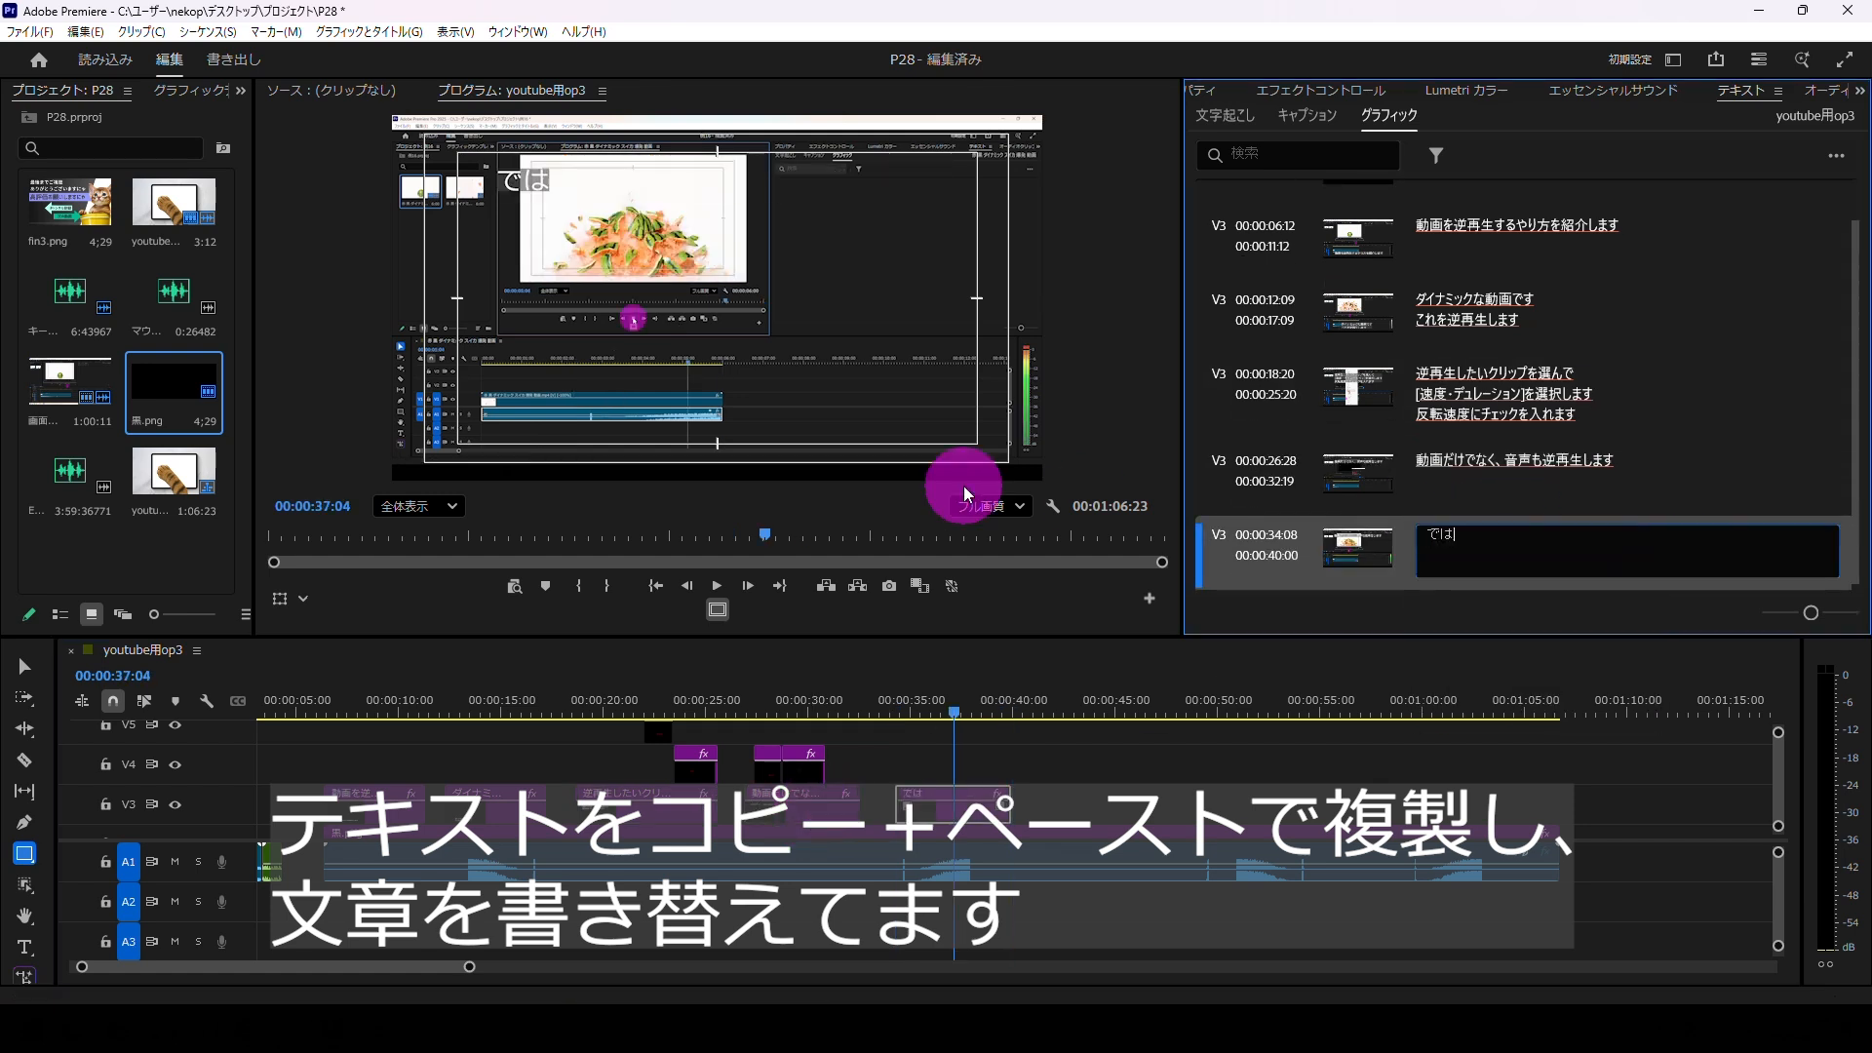
text(動画を確認して)
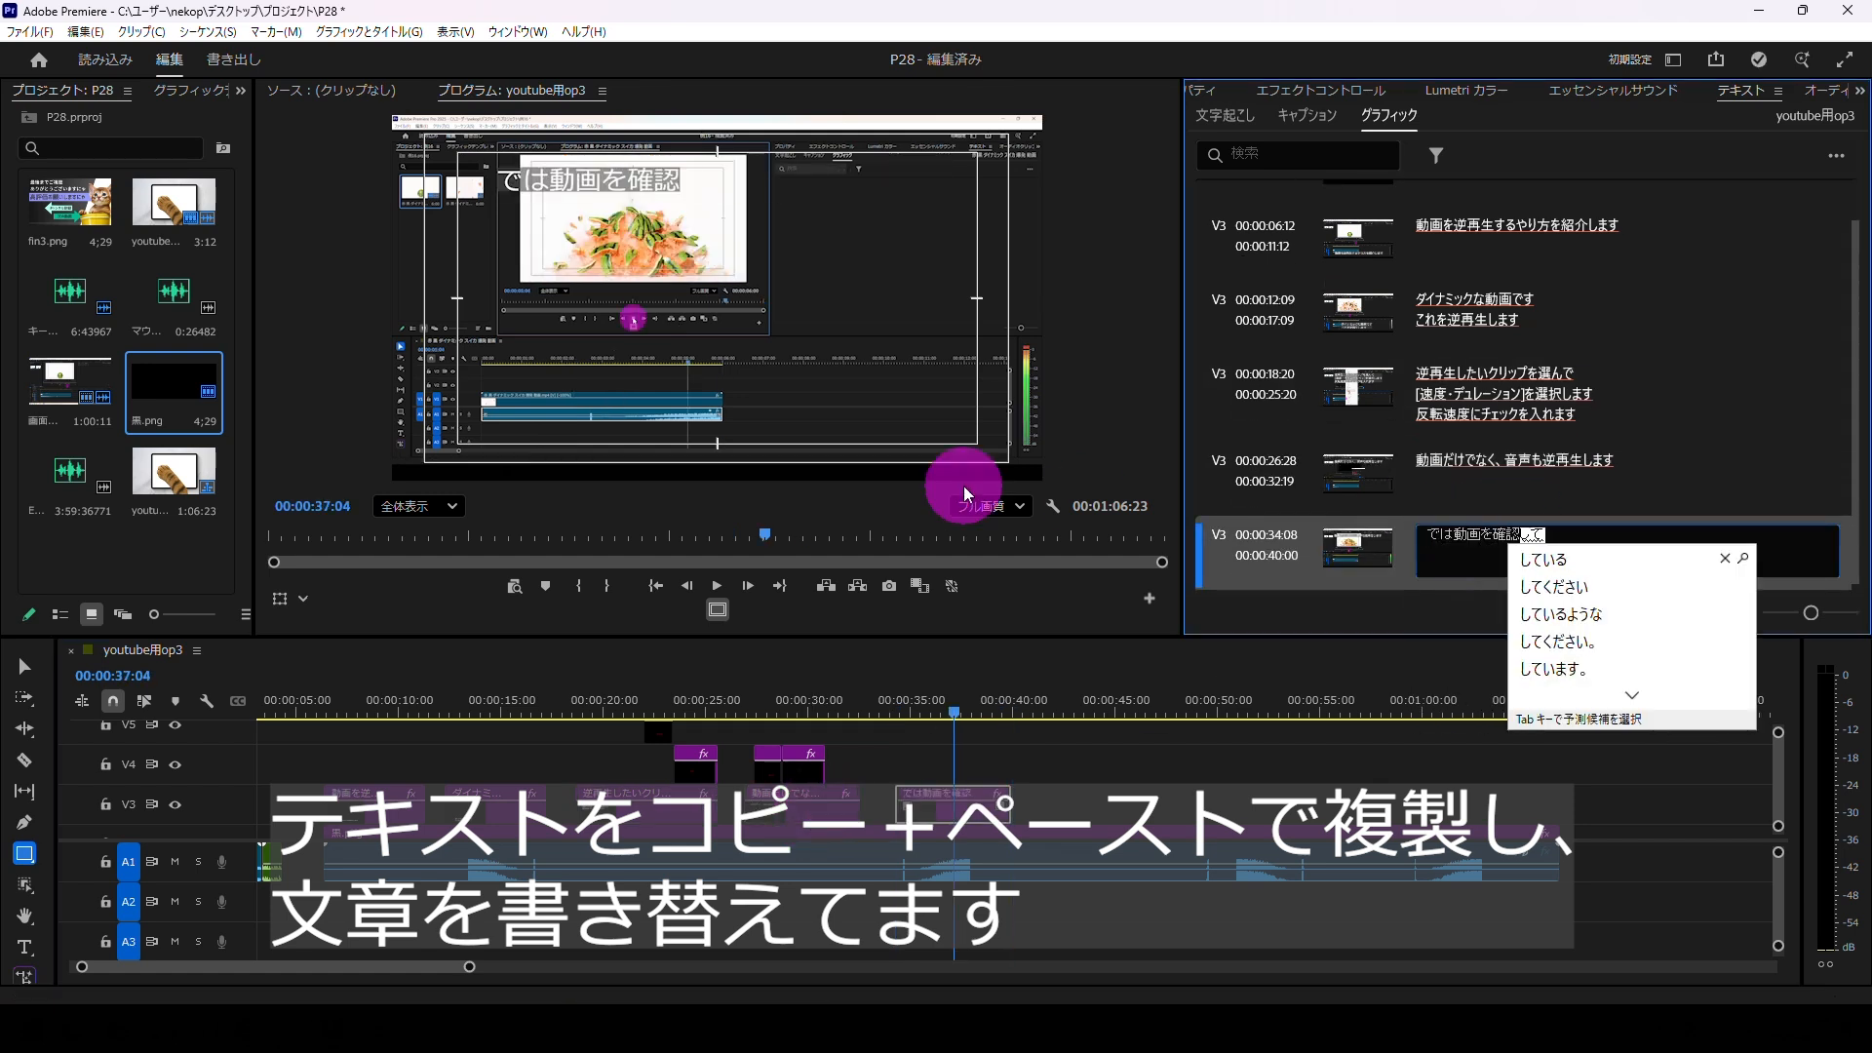
text(みましょう)
Step: Duplicate the では動画を確認してみましょう text clip on V3 and place the copy at 00:00:40:06
click(718, 582)
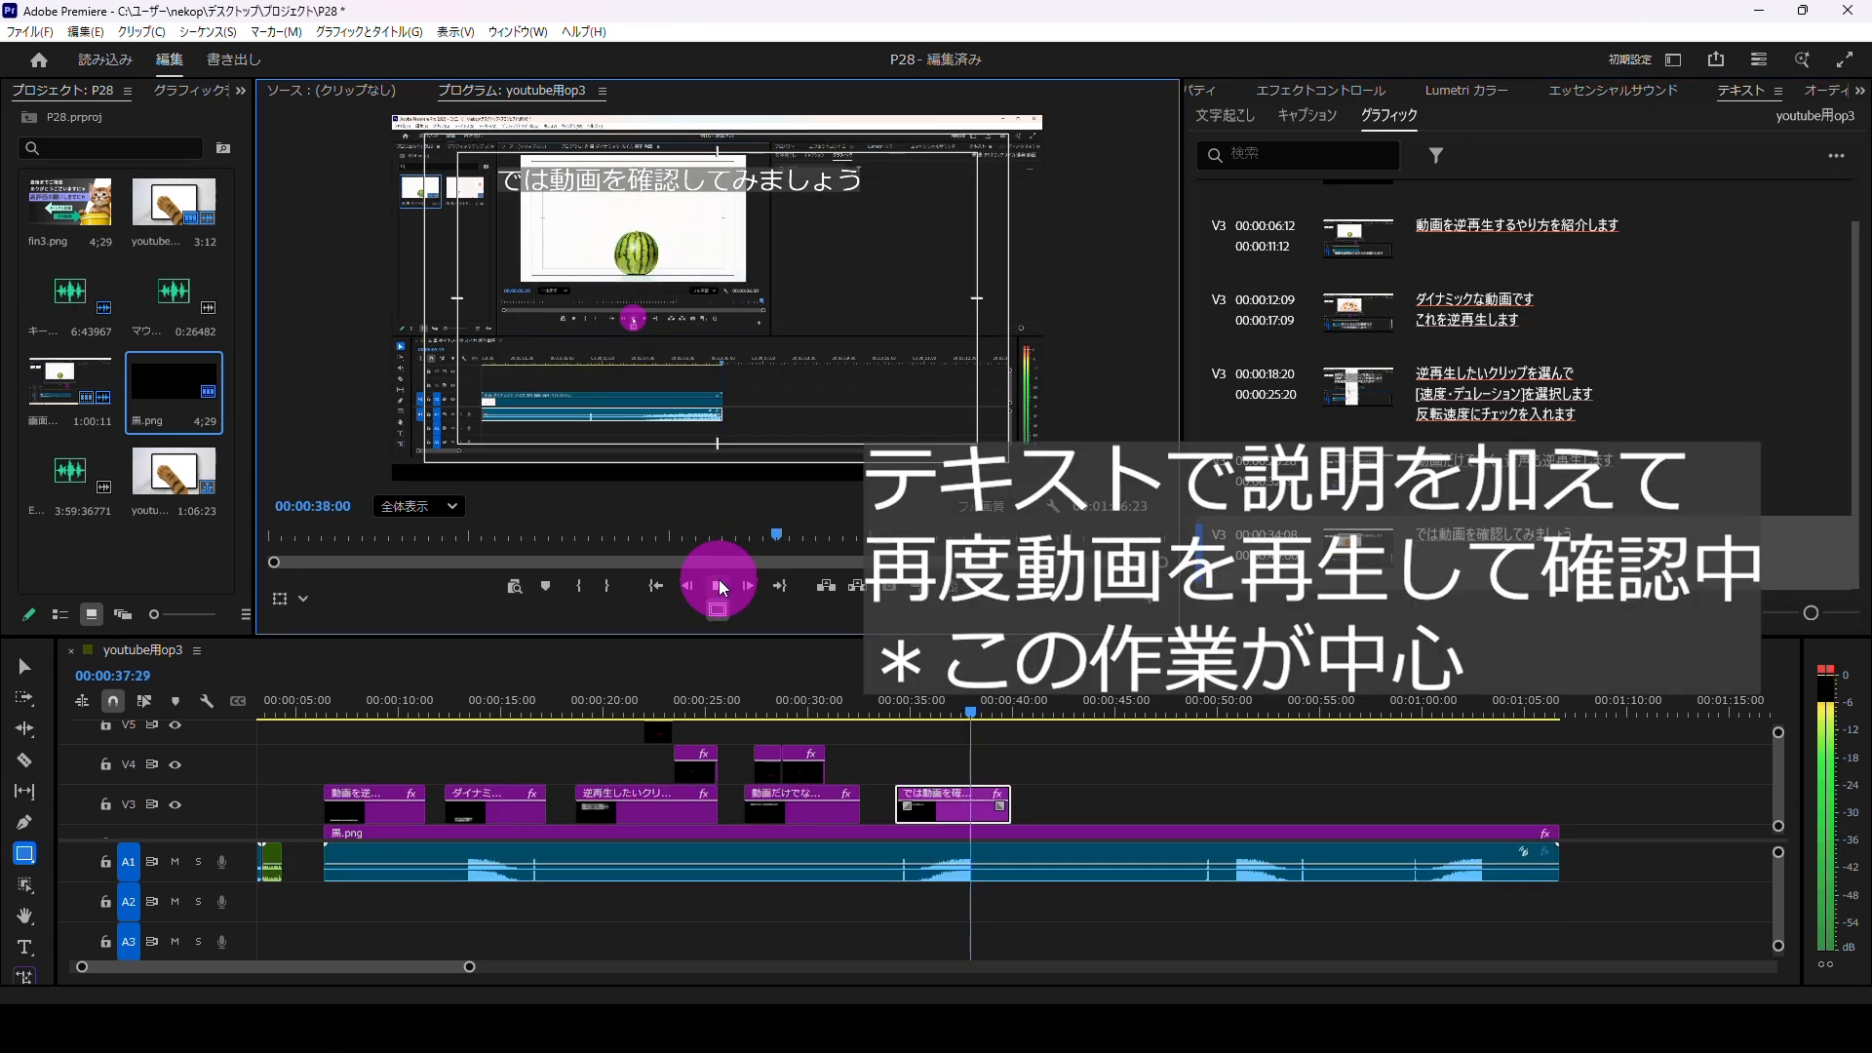
drag(1012, 718, 1040, 718)
drag(969, 802, 1113, 803)
drag(1113, 719, 1016, 718)
drag(1083, 792, 1060, 793)
Step: Replace the first of the two identical texts with 動画が逆再生できました and move its clip to start at 00:00:33:19
click(965, 799)
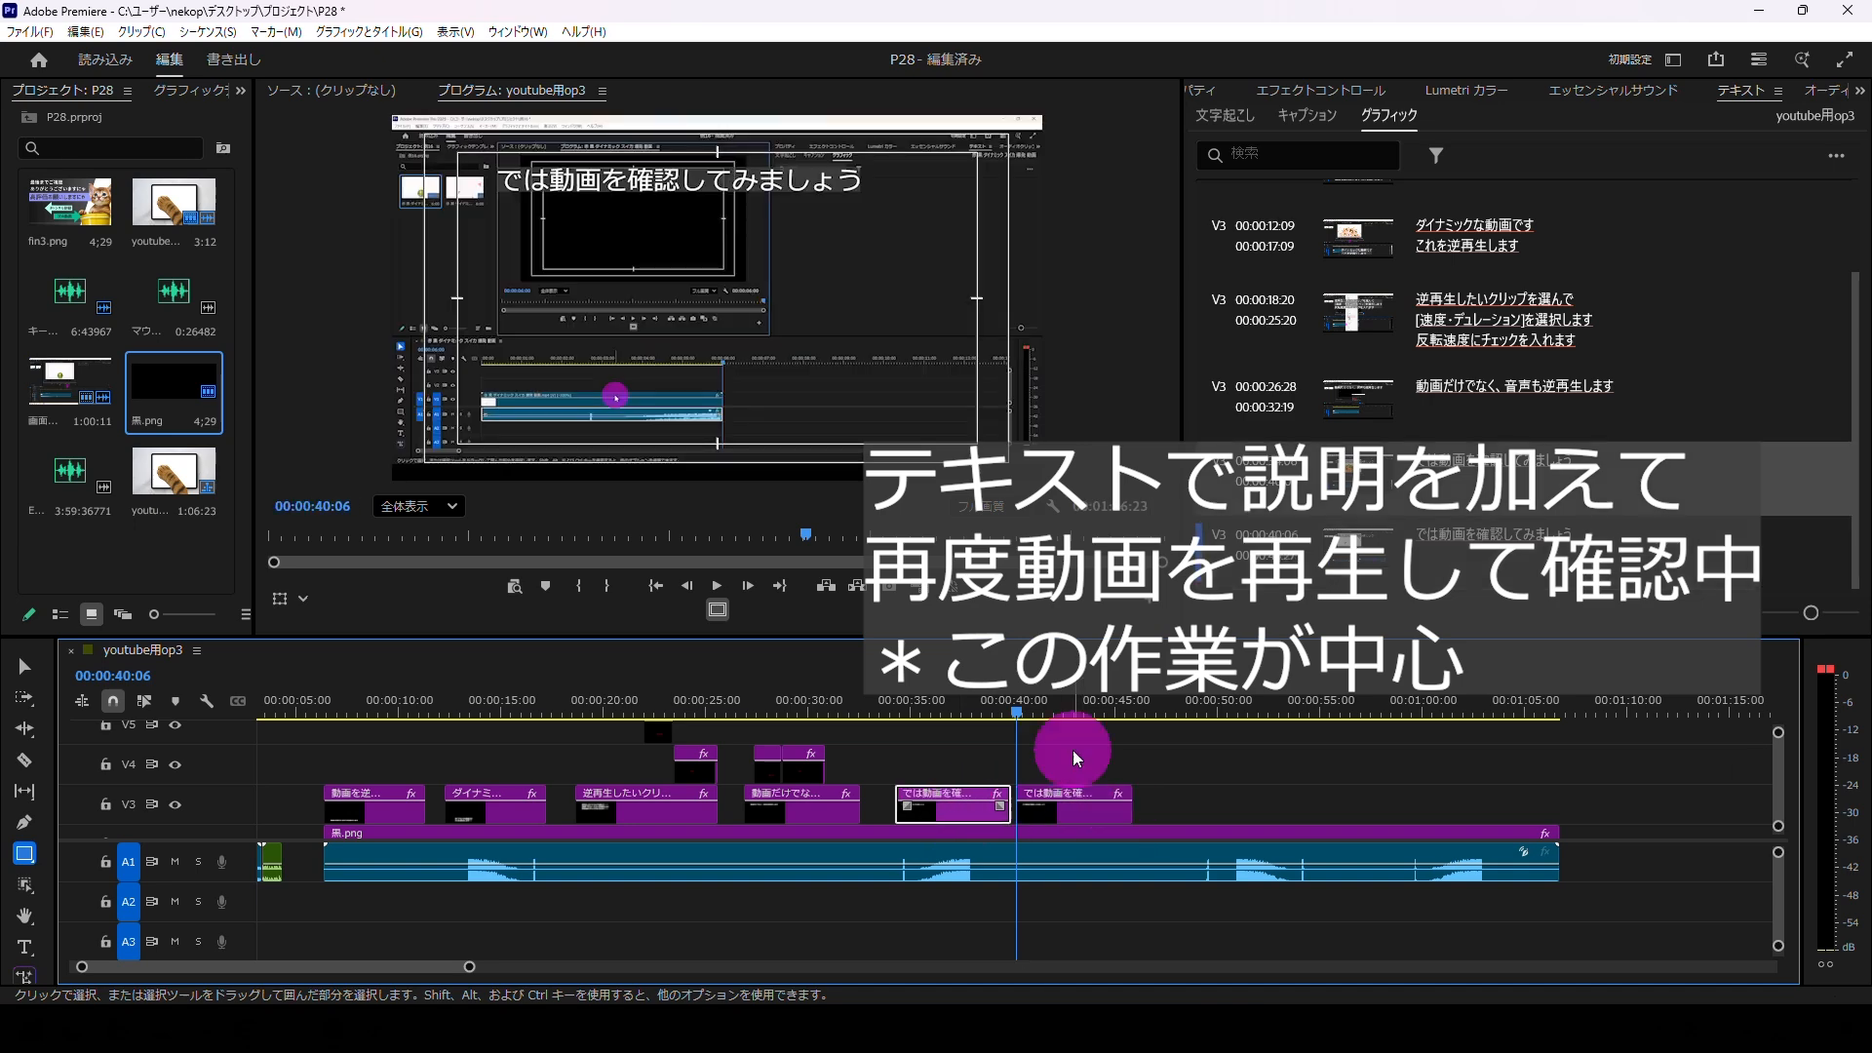
double_click(1507, 460)
text(動画が逆再生できました)
drag(931, 789, 918, 791)
Step: Play back the section after 00:00:40 and split the screen recording on V1 at about 00:00:40:02 and 00:00:50:11
click(1024, 718)
click(716, 585)
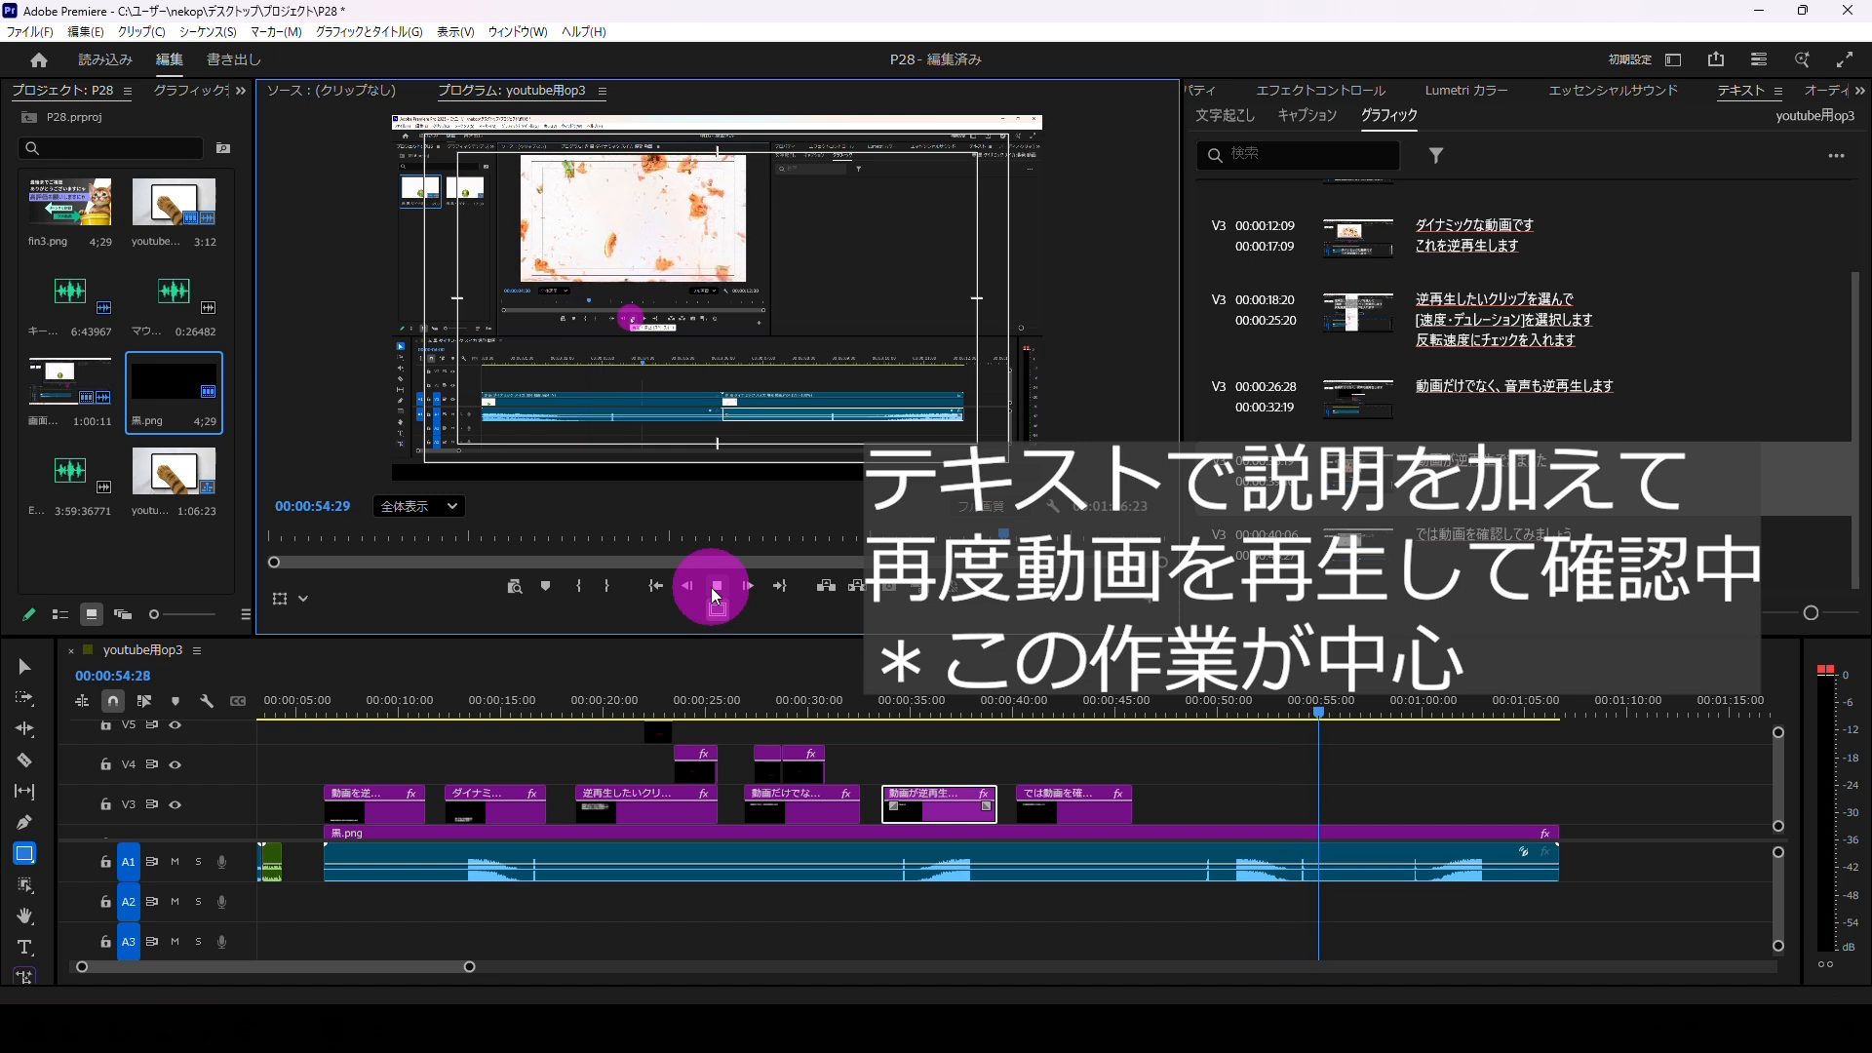
click(716, 588)
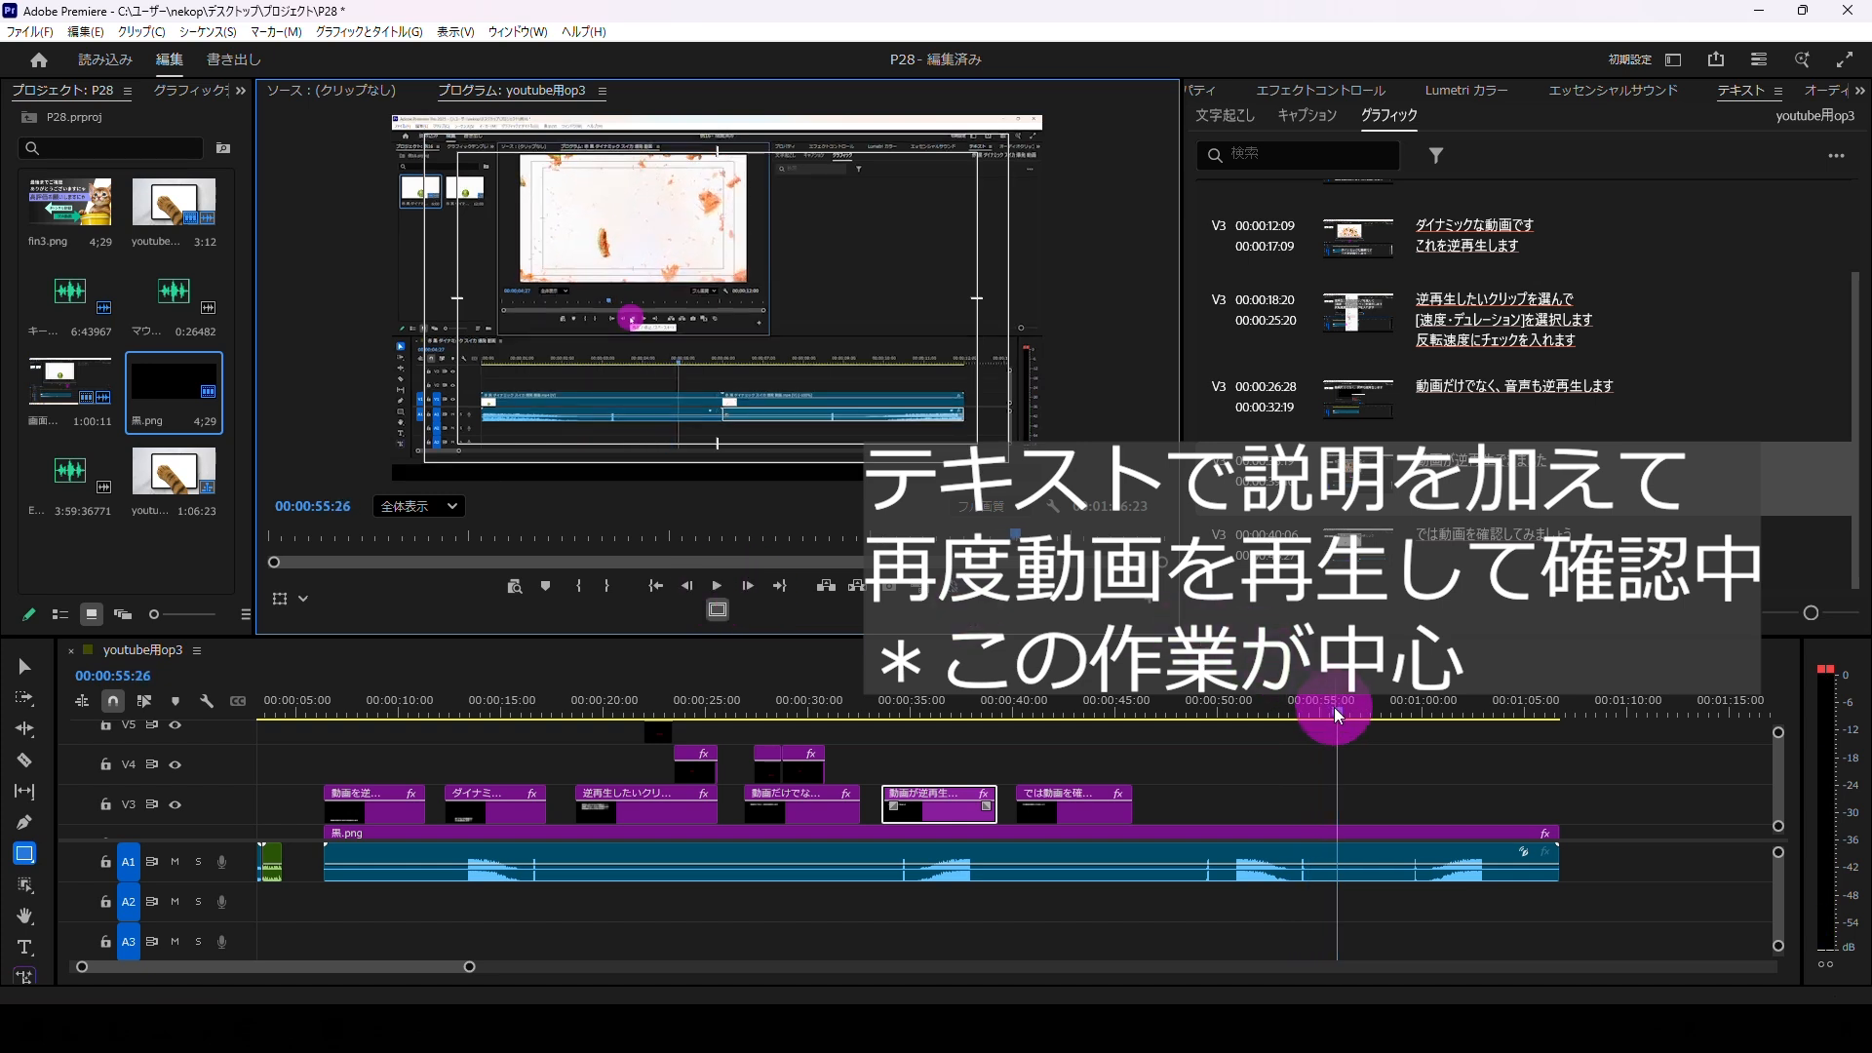
drag(1336, 715, 1014, 614)
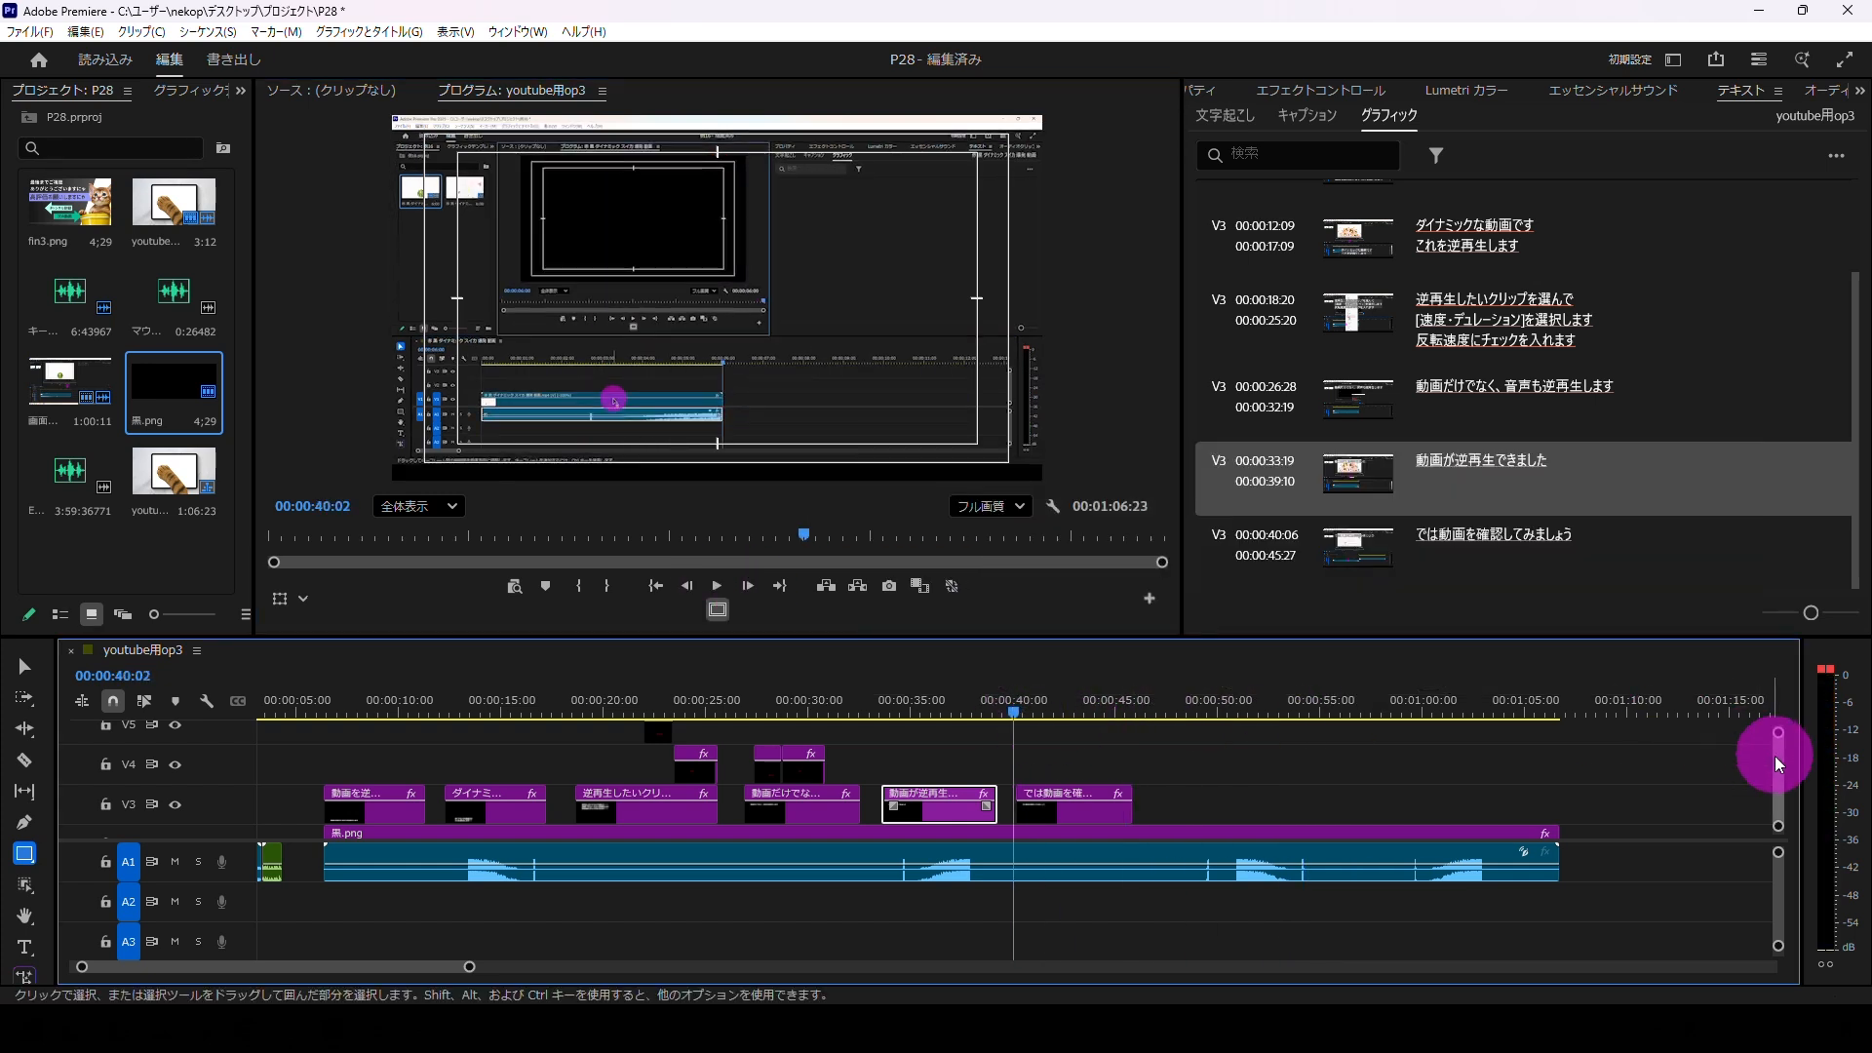
drag(1778, 765, 1778, 767)
click(24, 759)
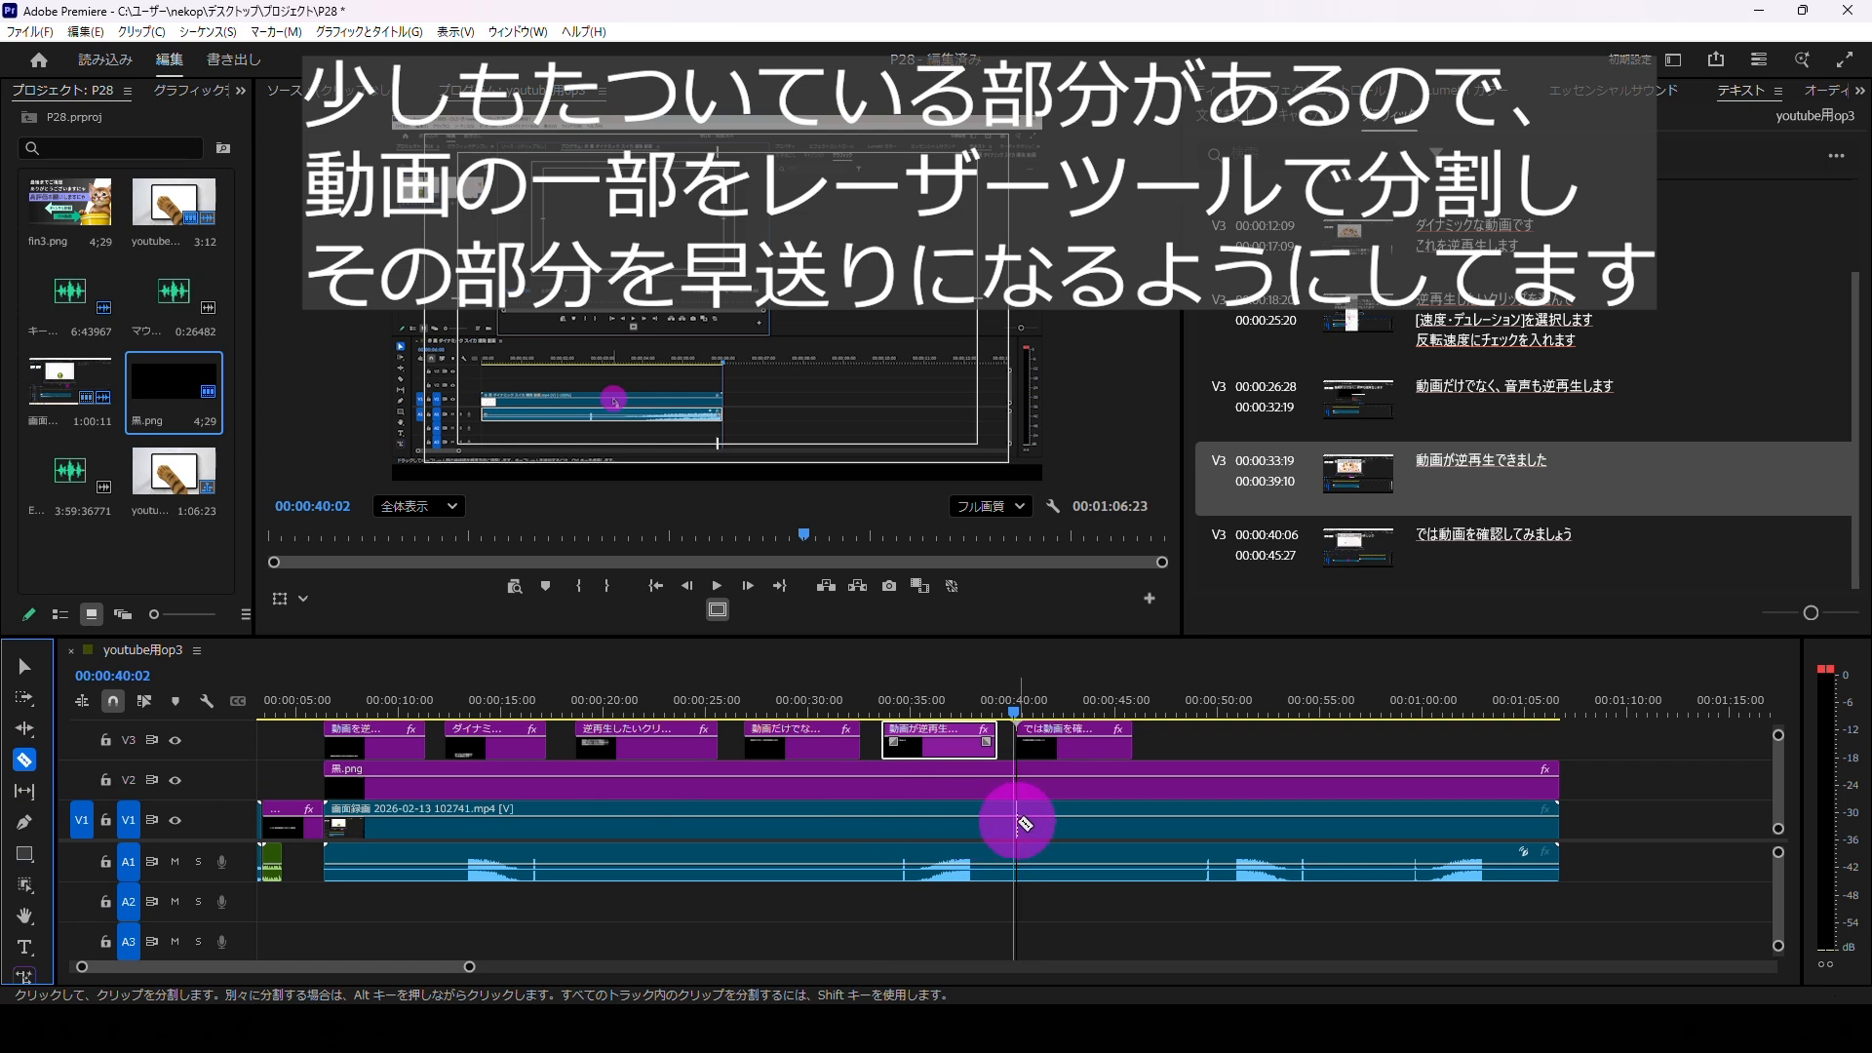
click(1016, 822)
drag(1014, 711, 1226, 727)
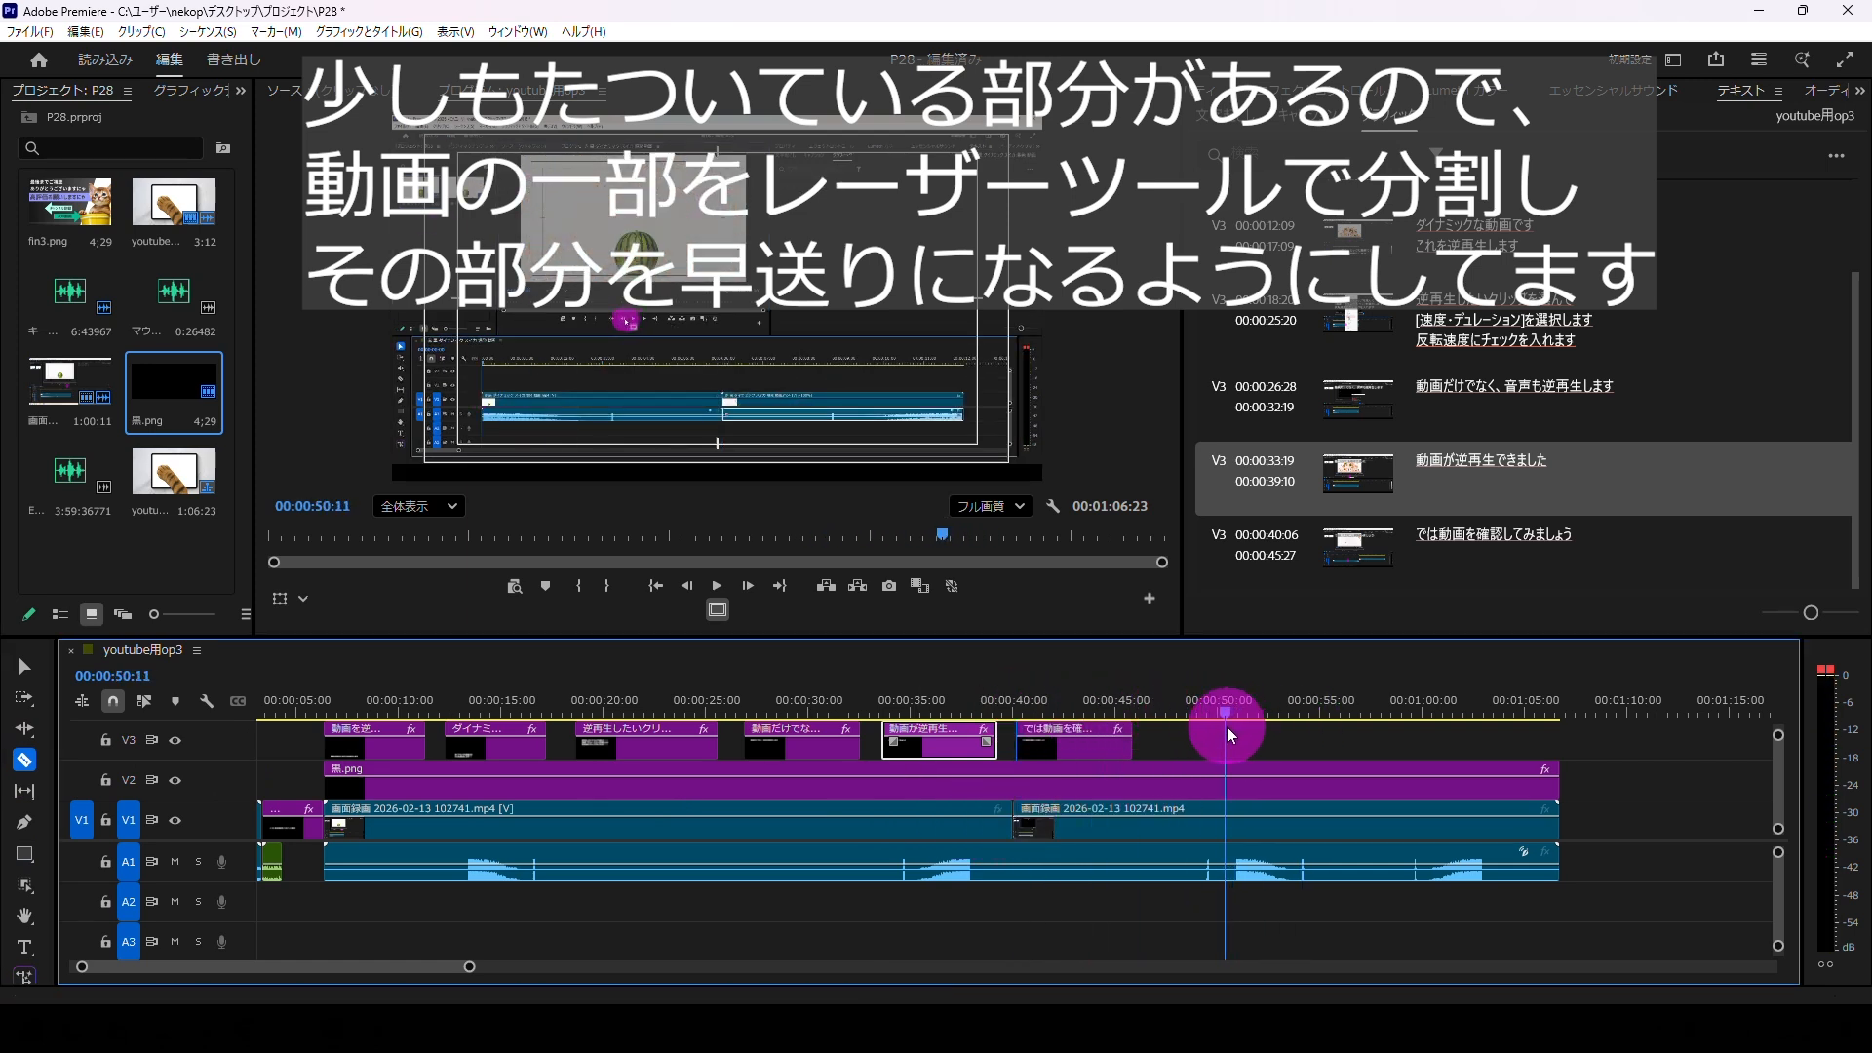
click(25, 760)
click(1224, 819)
Step: Set the speed of the middle V1 recording segment to 250%
click(25, 666)
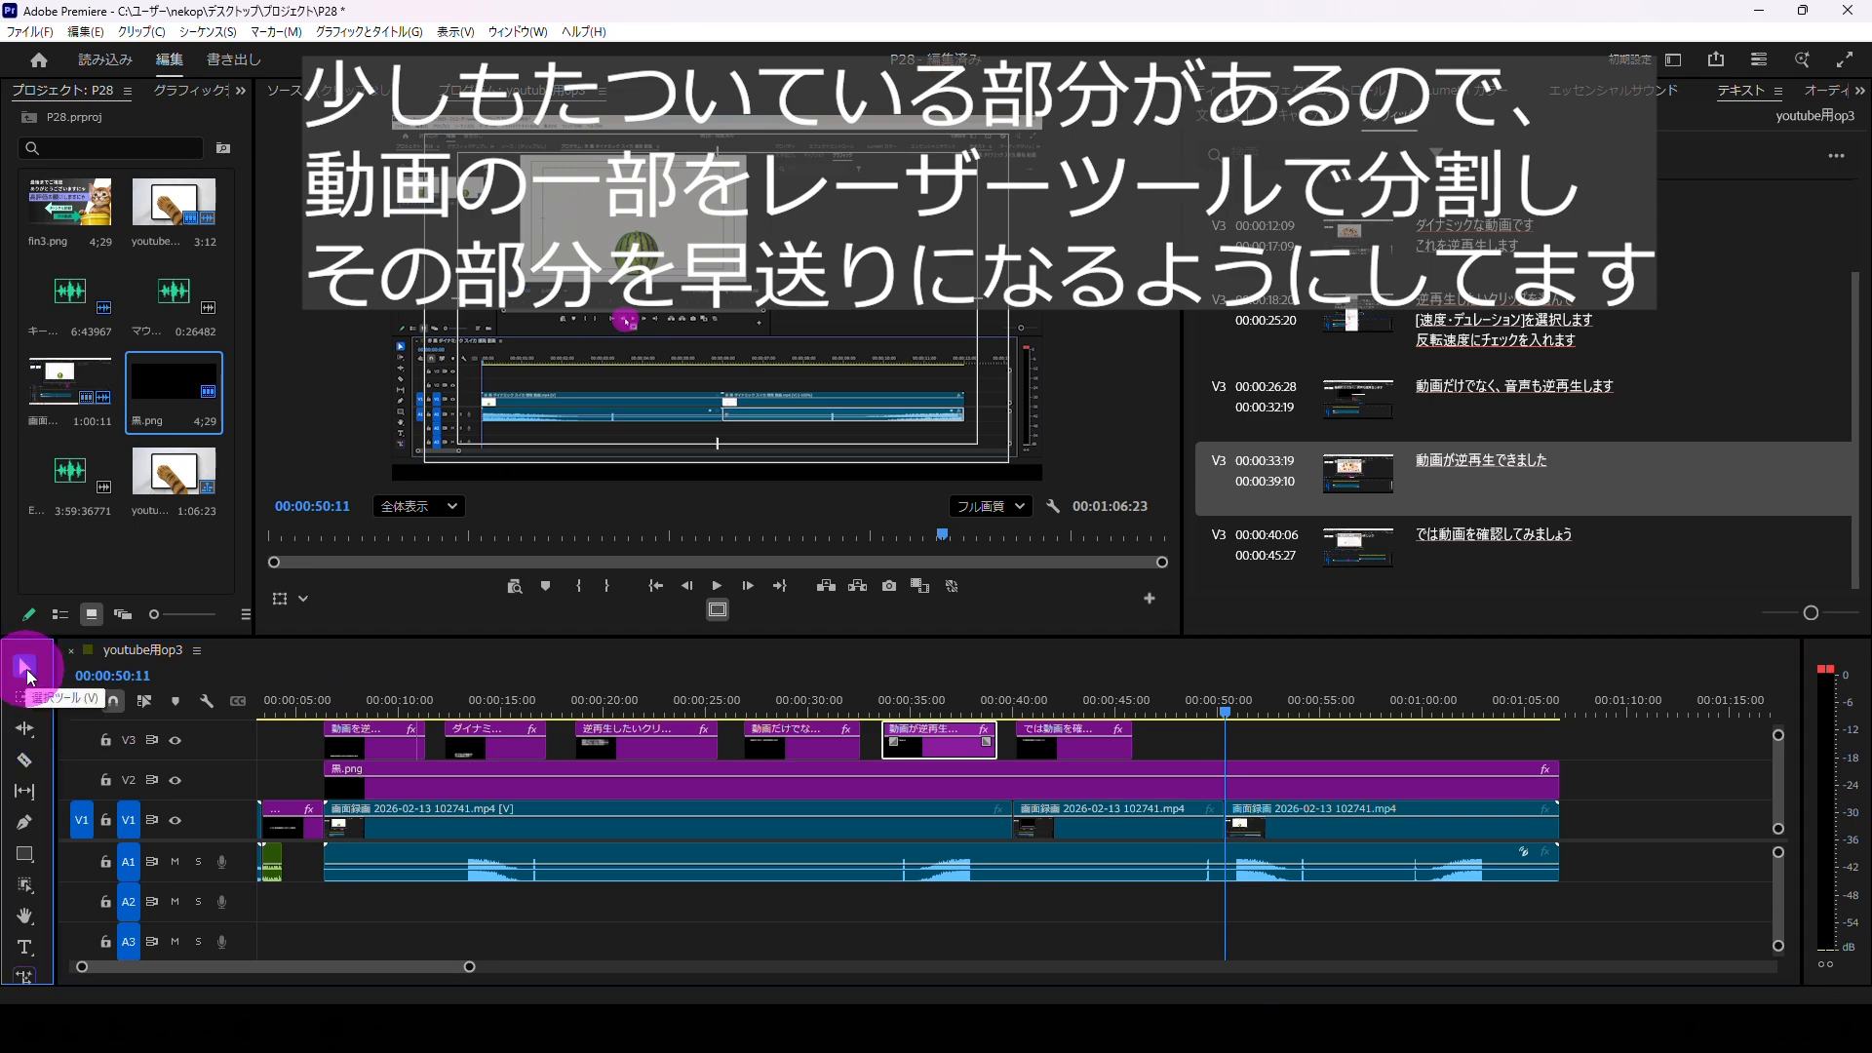
right_click(1079, 828)
click(1158, 616)
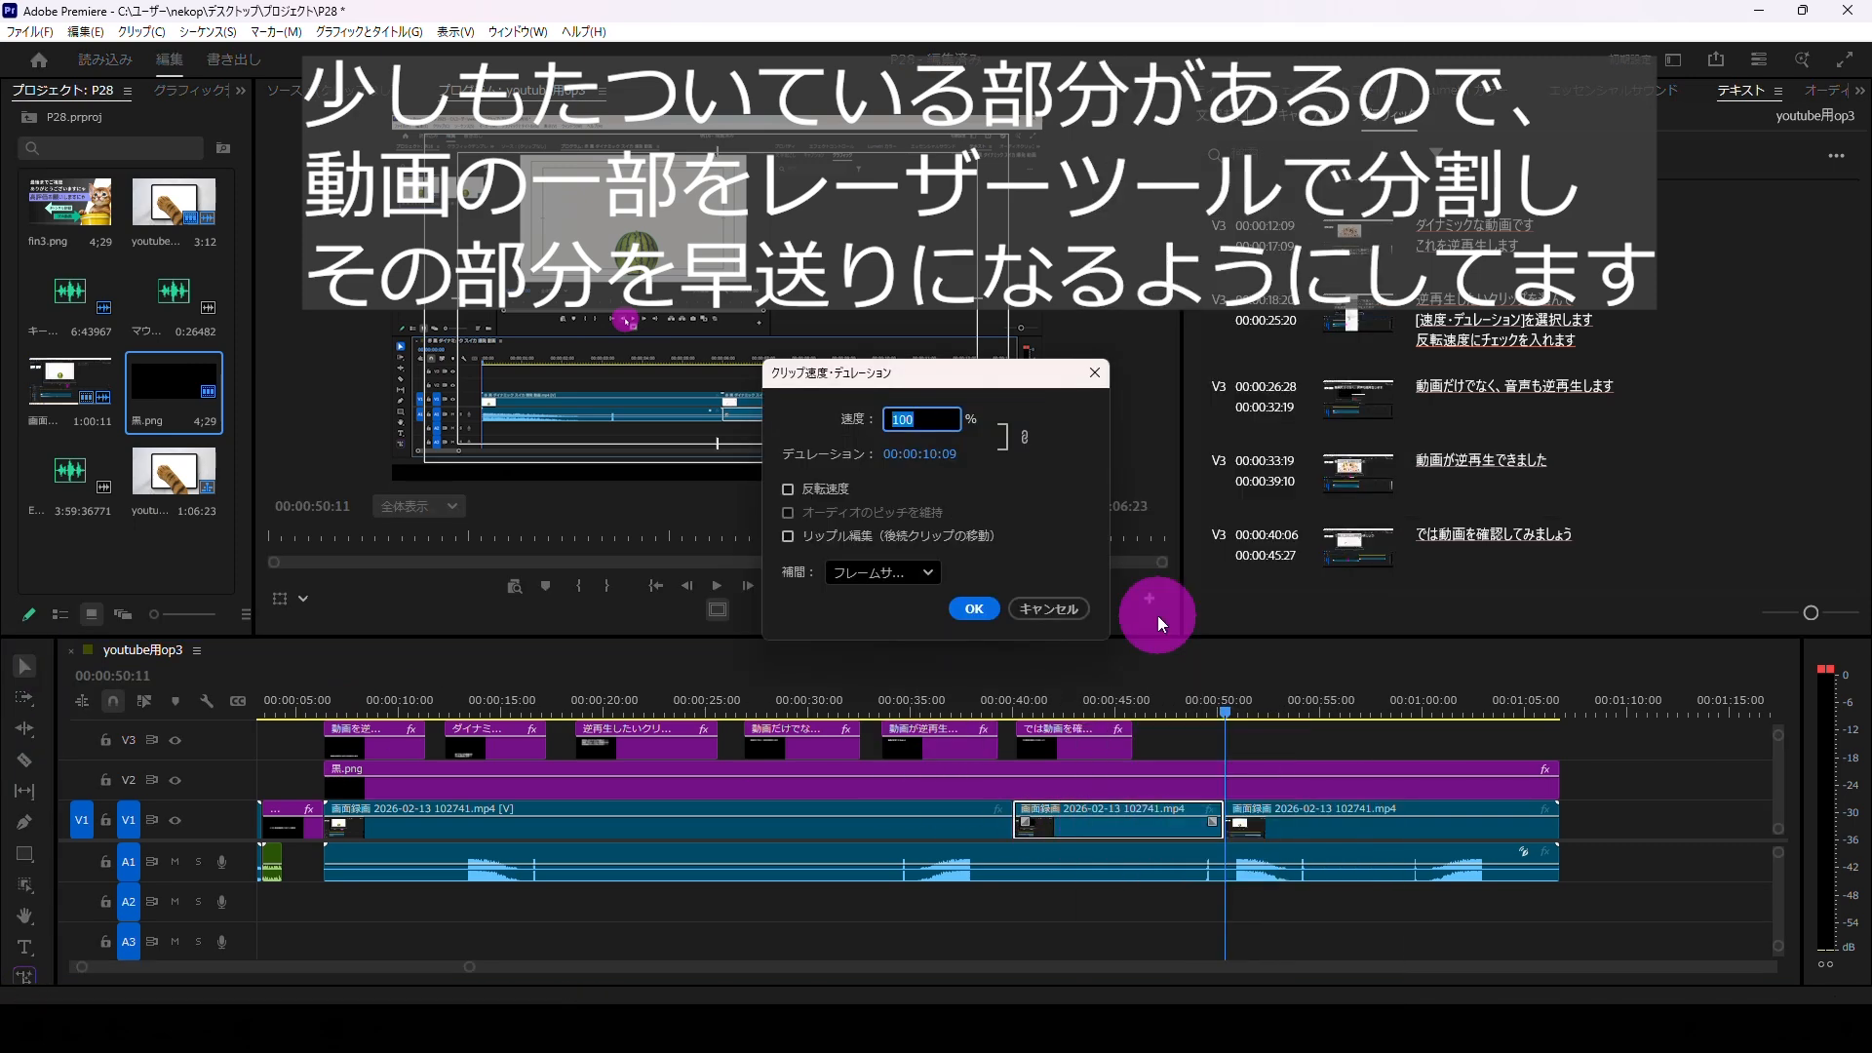
text(250)
key(Return)
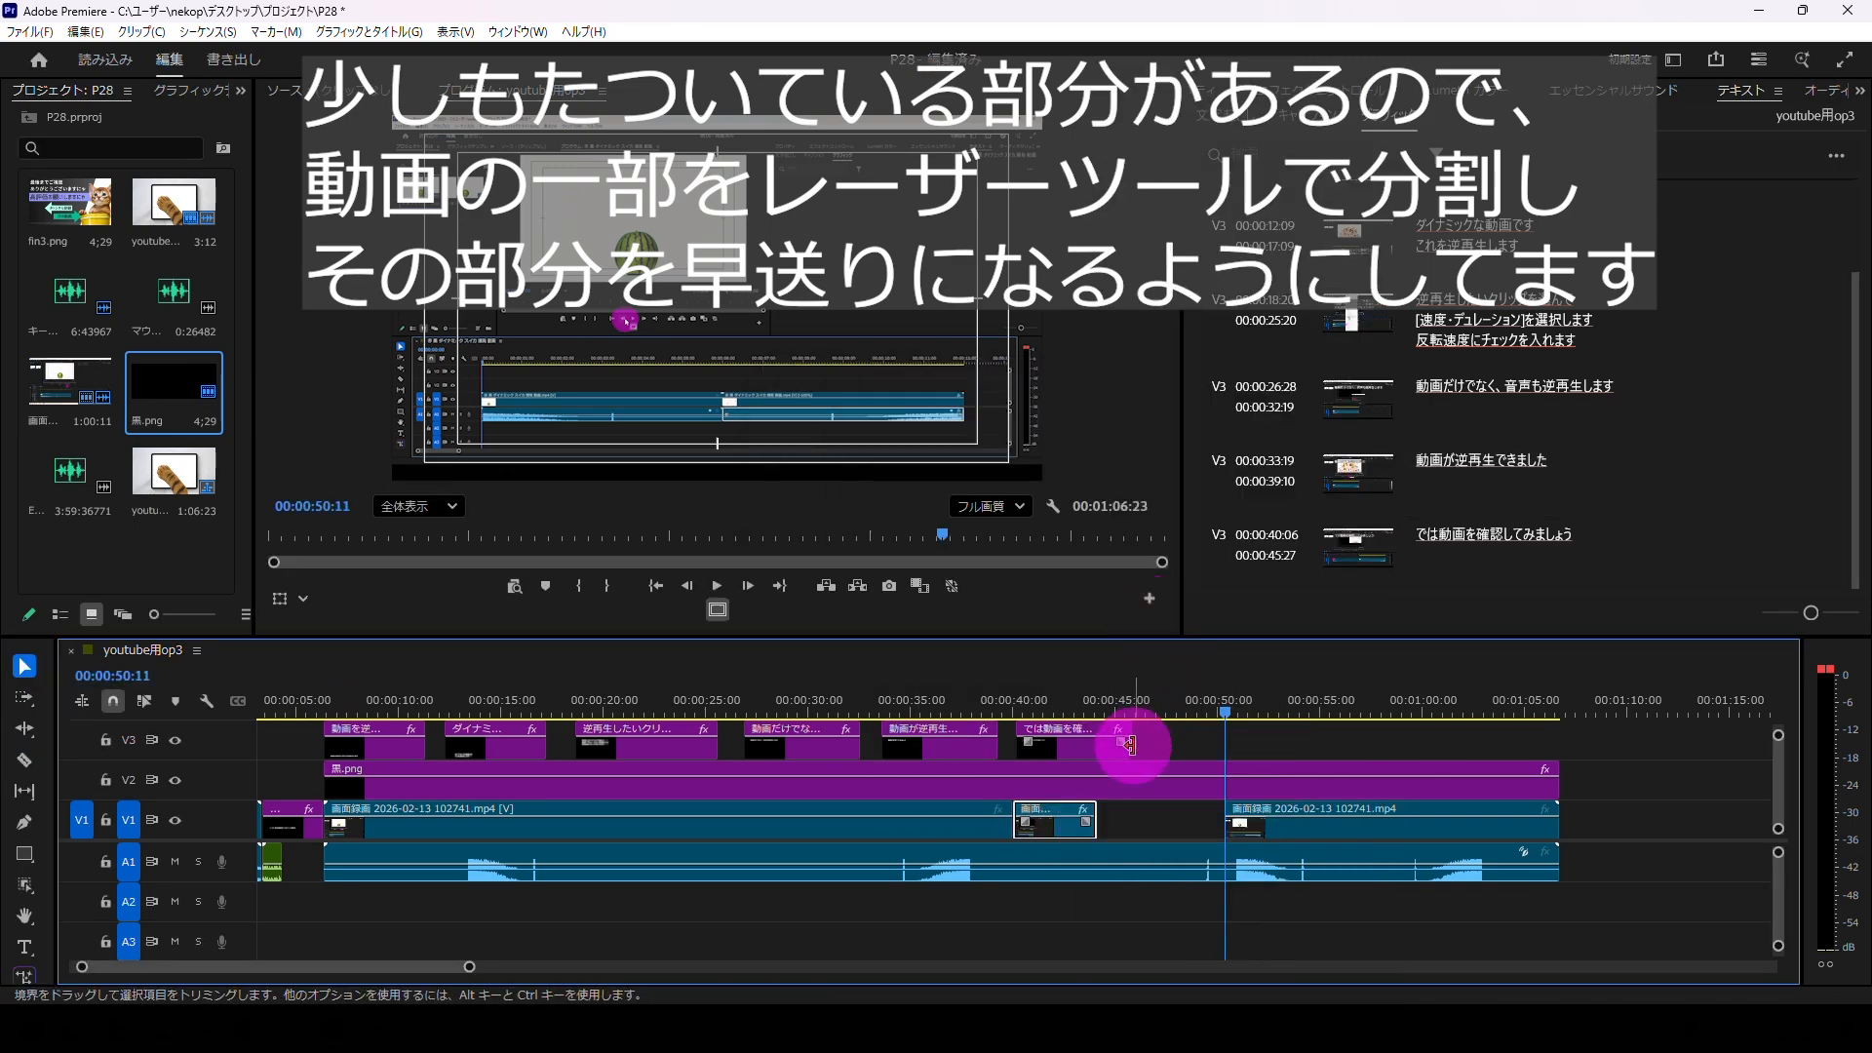
Step: Trim the last text clip to 00:00:44:06, pull the final V1 segment against the middle one, and shorten 黒.png to match
drag(1131, 746, 1096, 746)
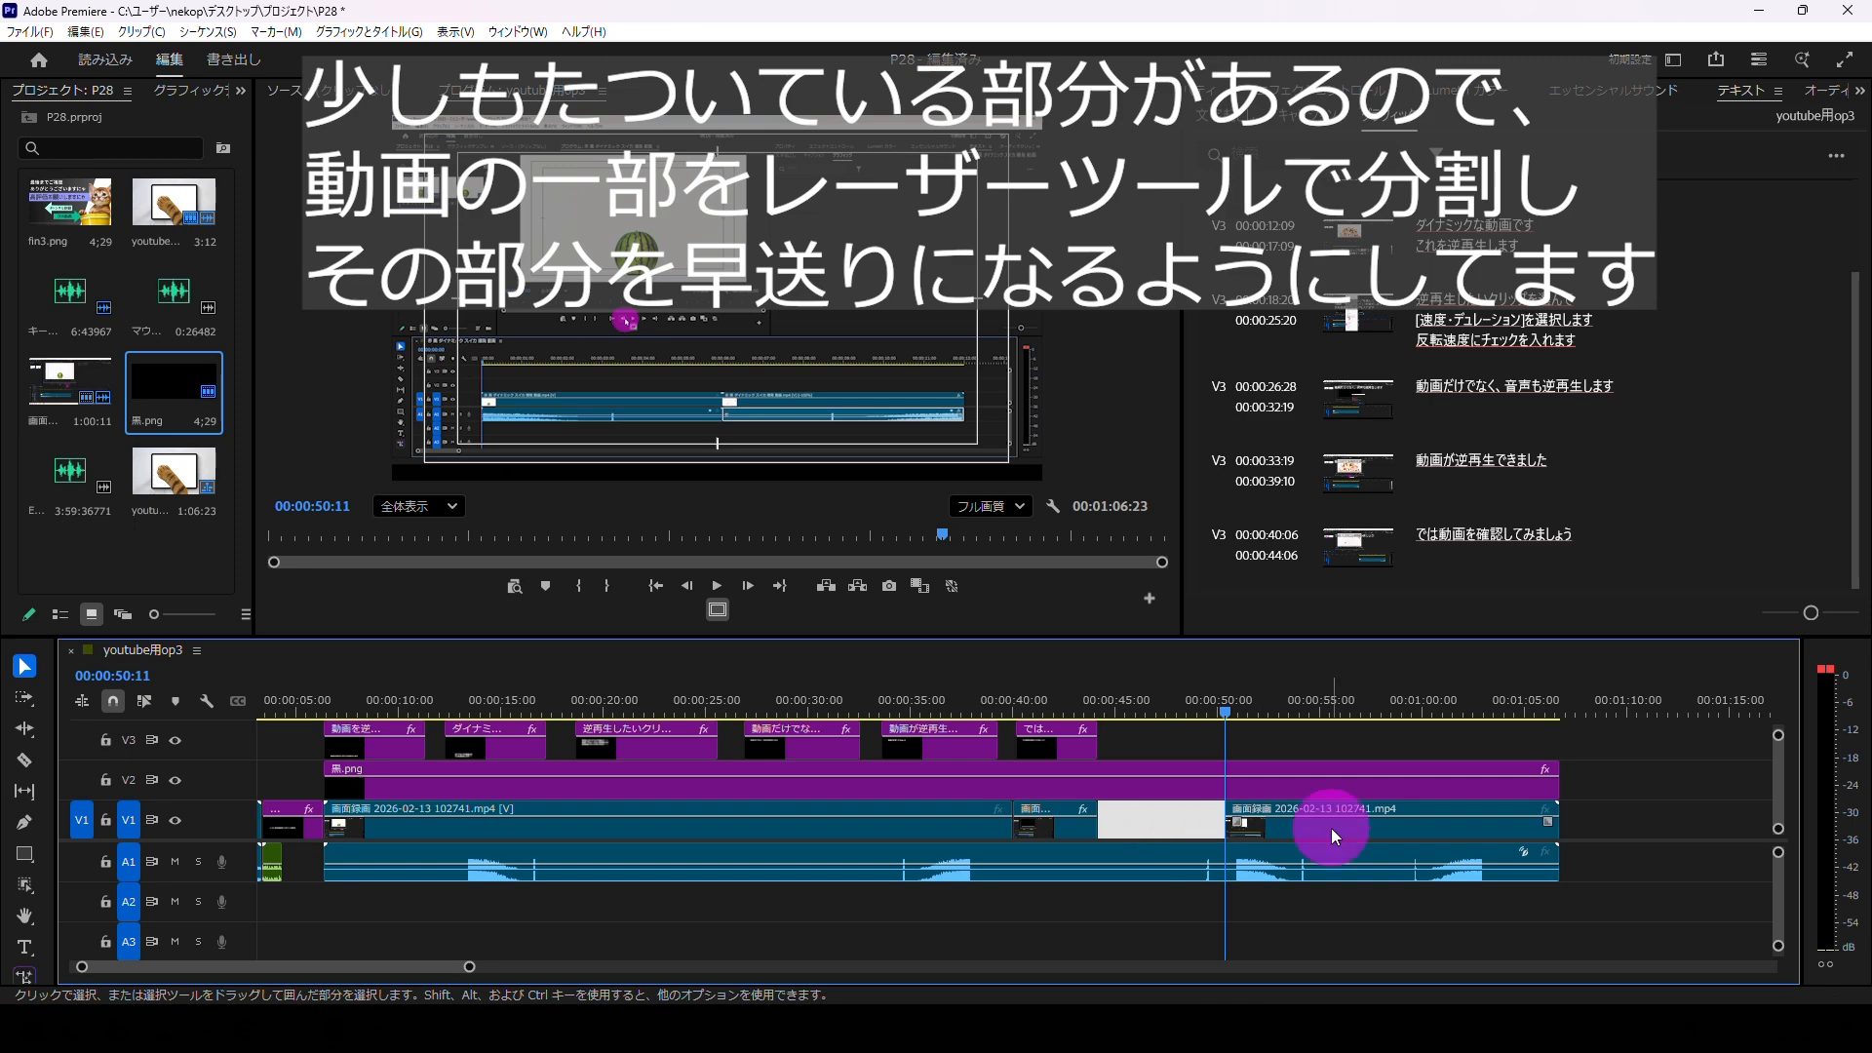
drag(1332, 828, 1205, 827)
drag(1548, 794, 1434, 788)
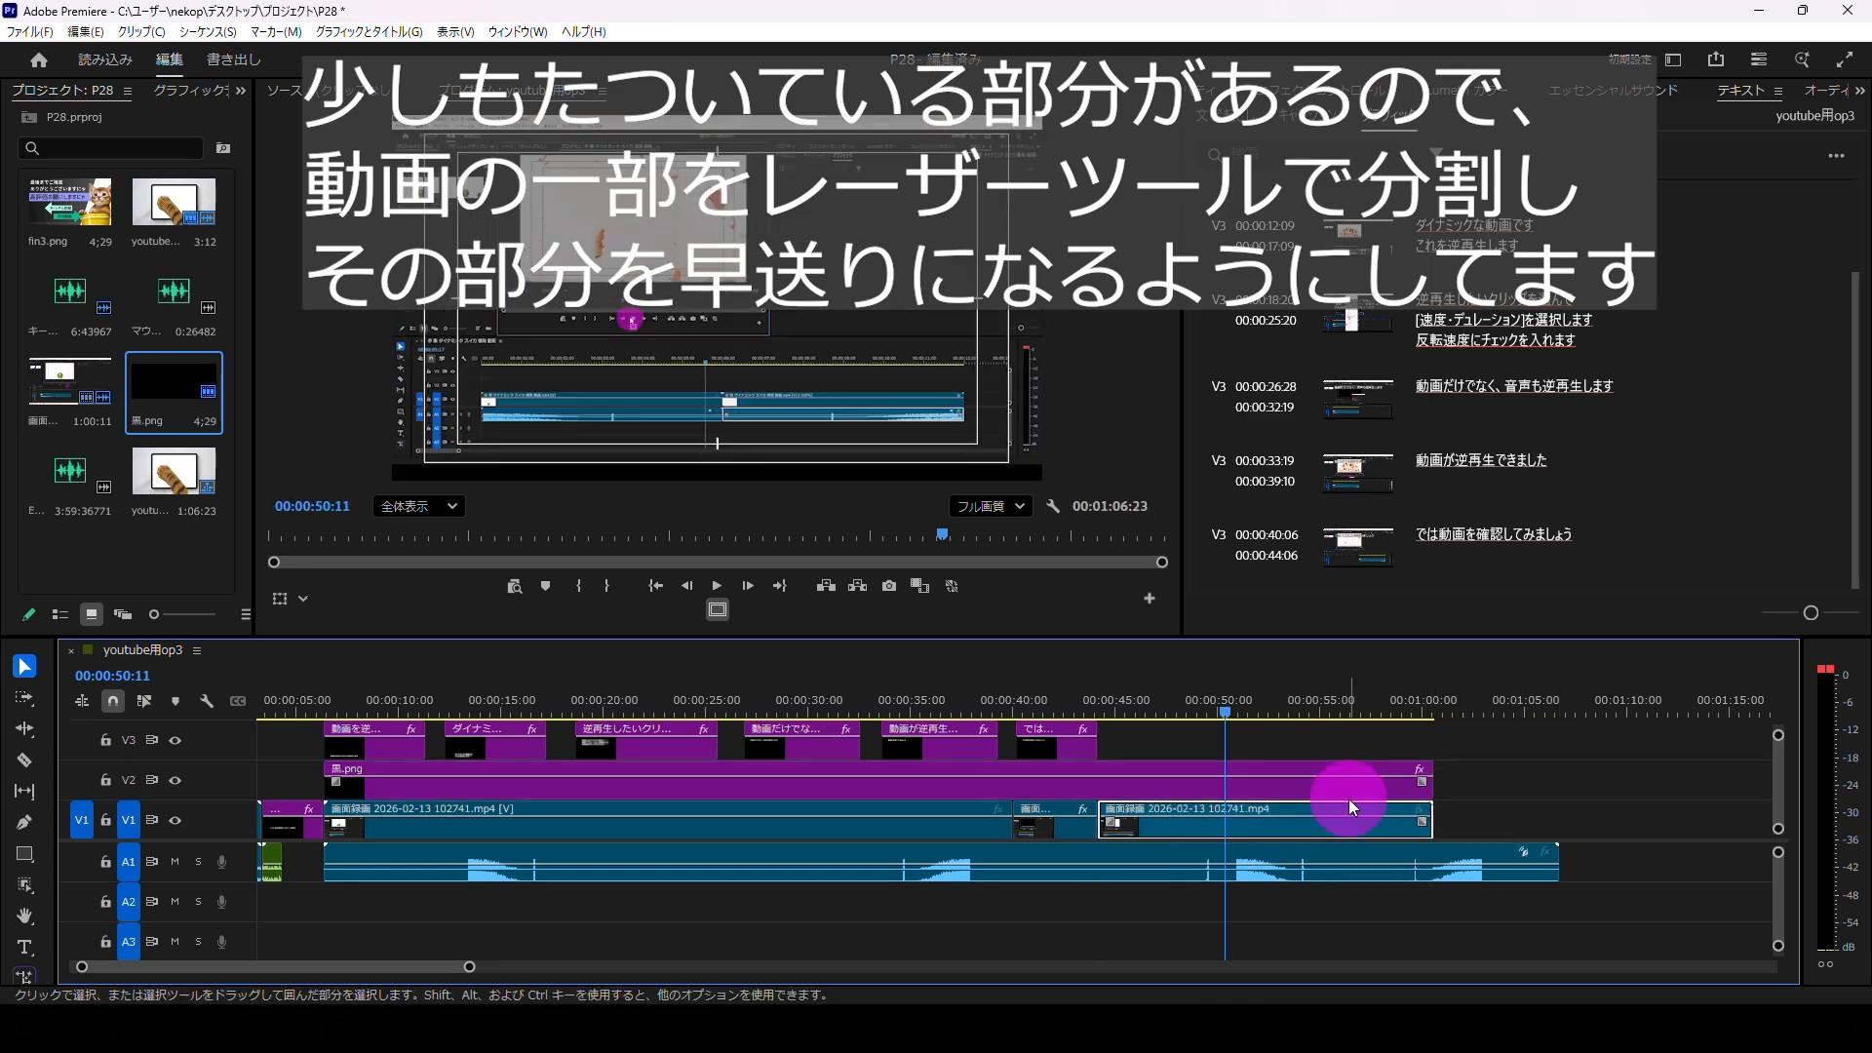
Step: Undo the trims, the clip move and the 250% speed change, and split the A1 audio at the same points as the V1 video
key(ctrl+z)
key(ctrl+z)
click(24, 759)
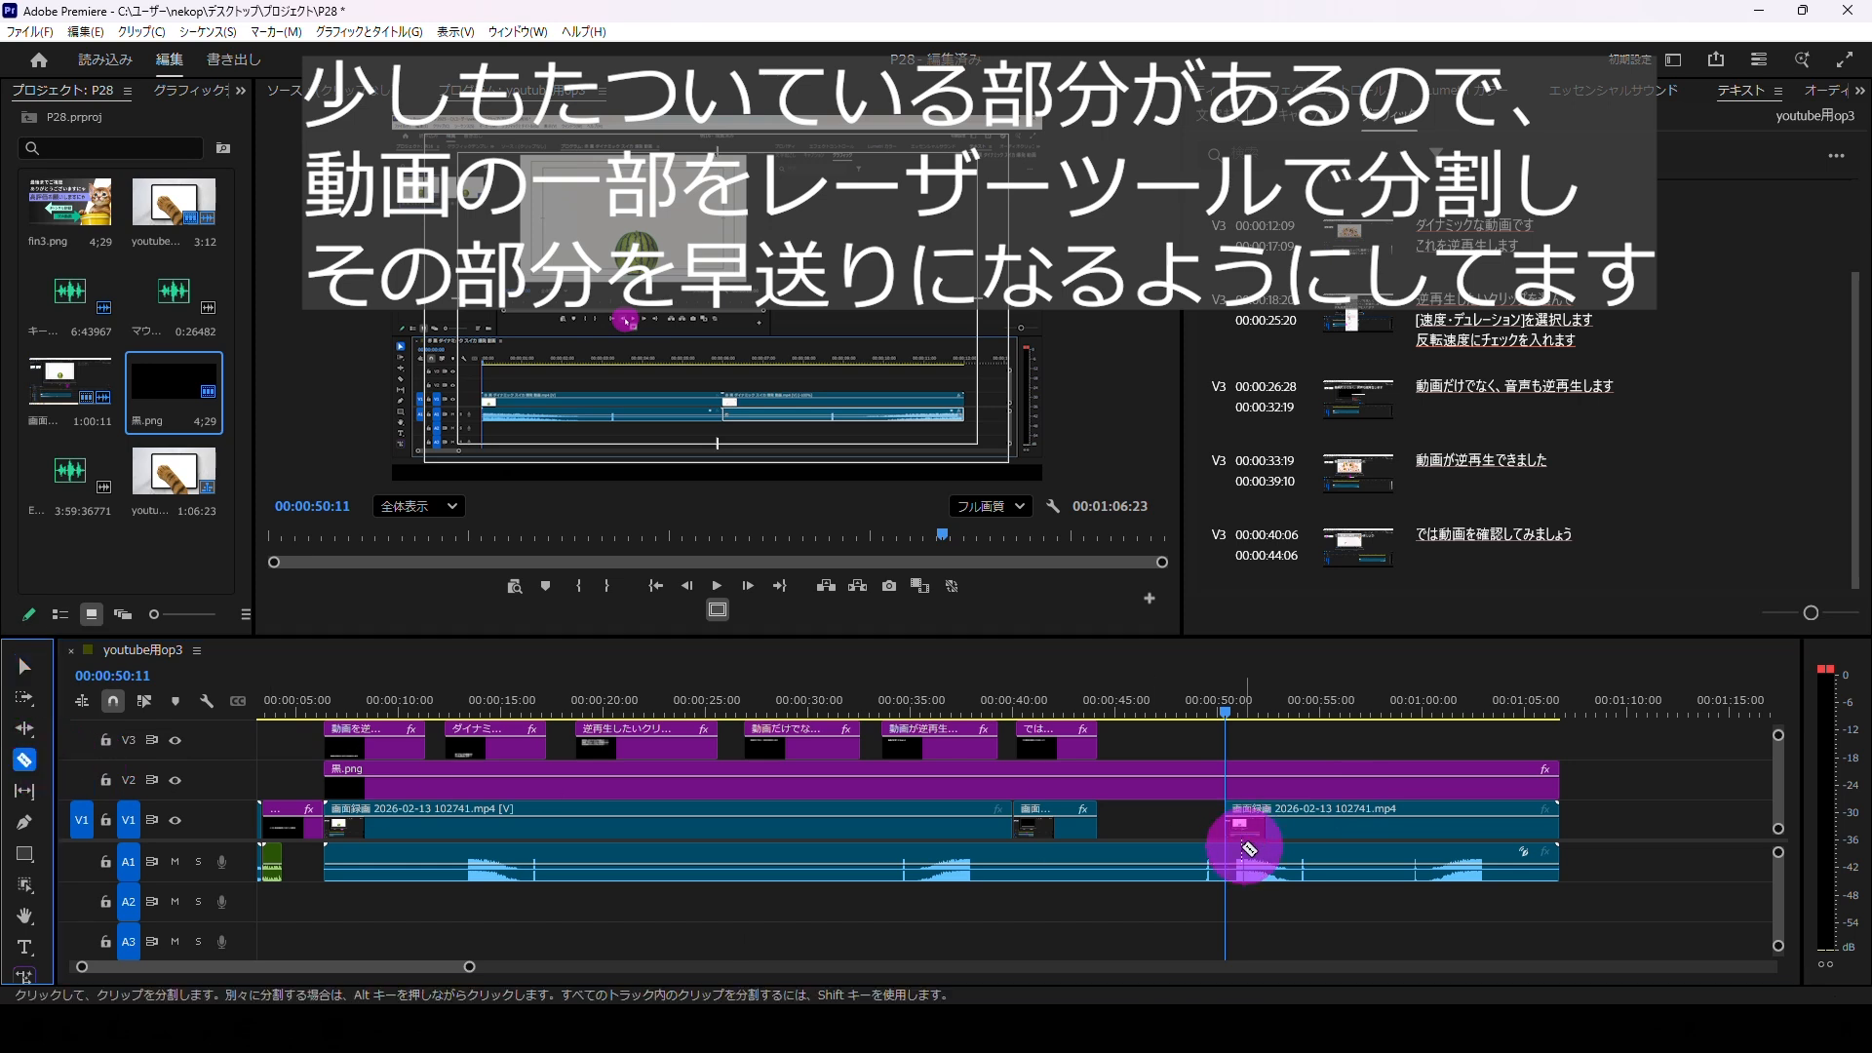
click(1225, 858)
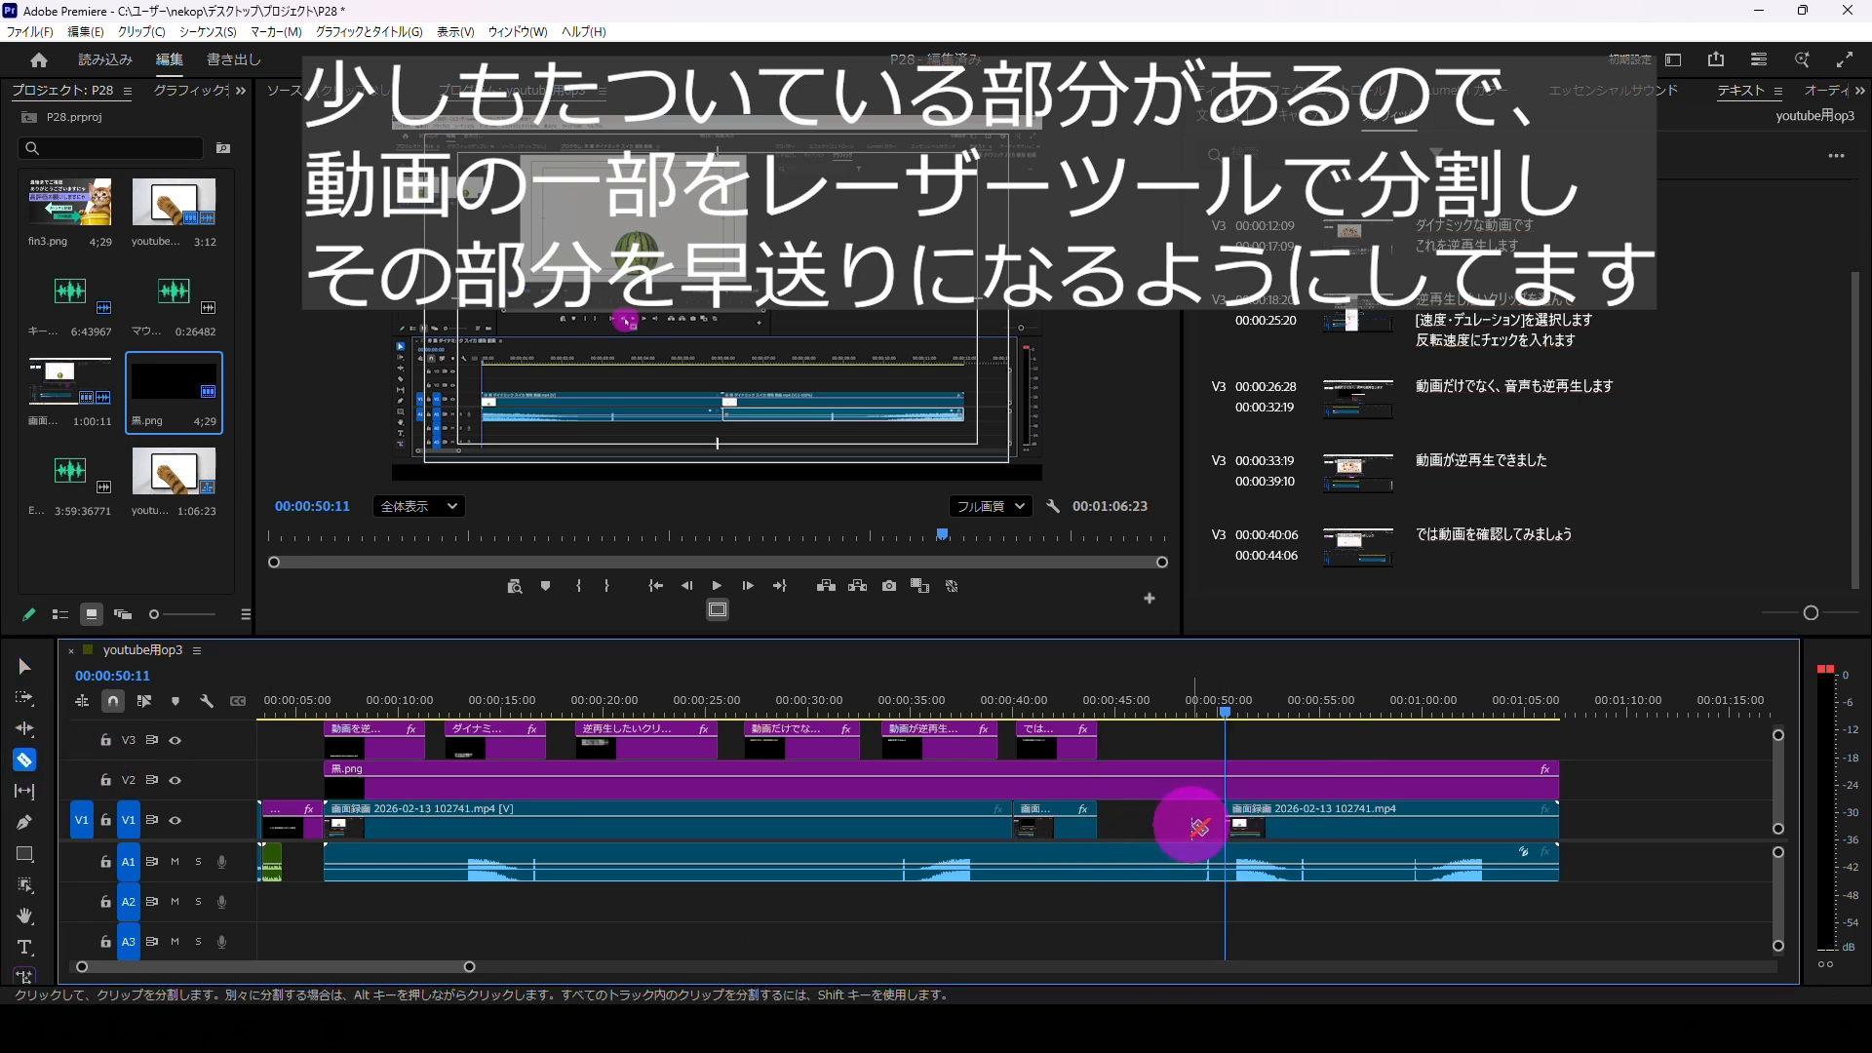
key(ctrl+z)
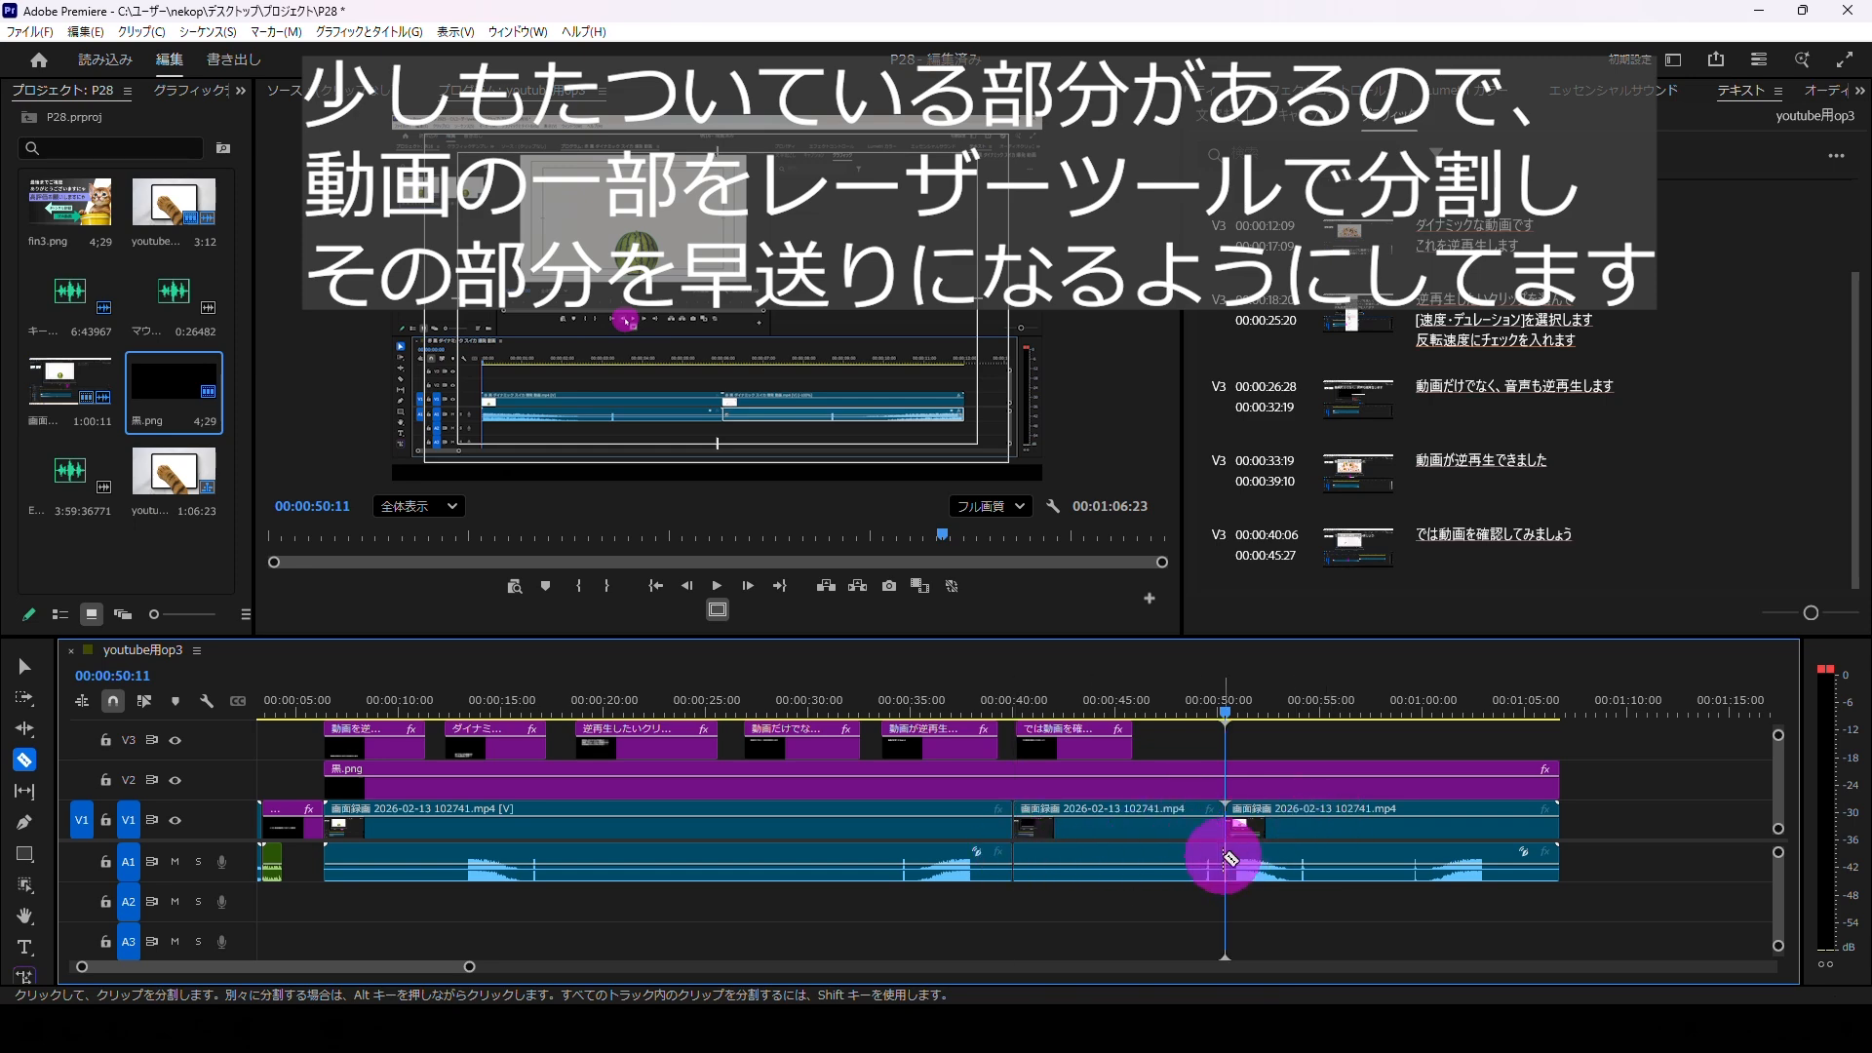
Step: Speed up the V1 video segment between the two cuts to 250%
click(25, 666)
right_click(1099, 823)
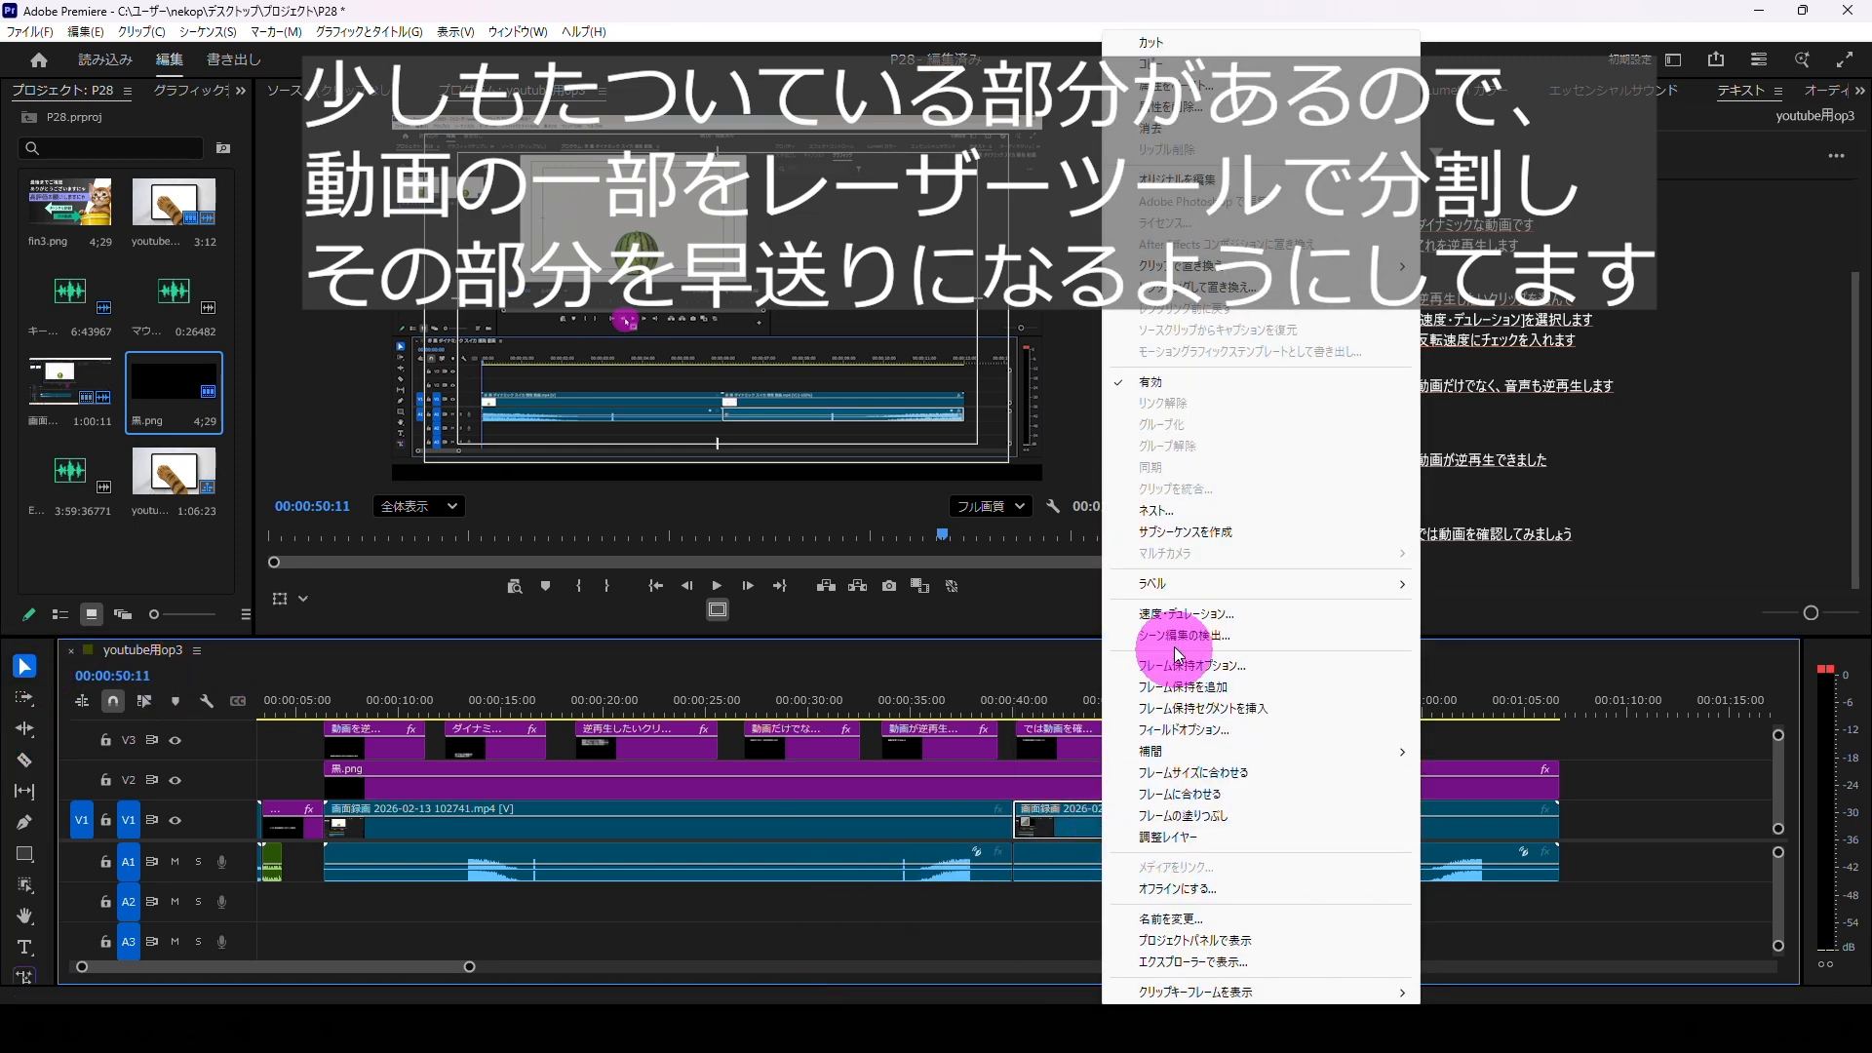
click(1173, 613)
text(250)
key(Return)
key(Return)
Step: Set the speed of the matching A1 audio segment to 250%
right_click(1135, 850)
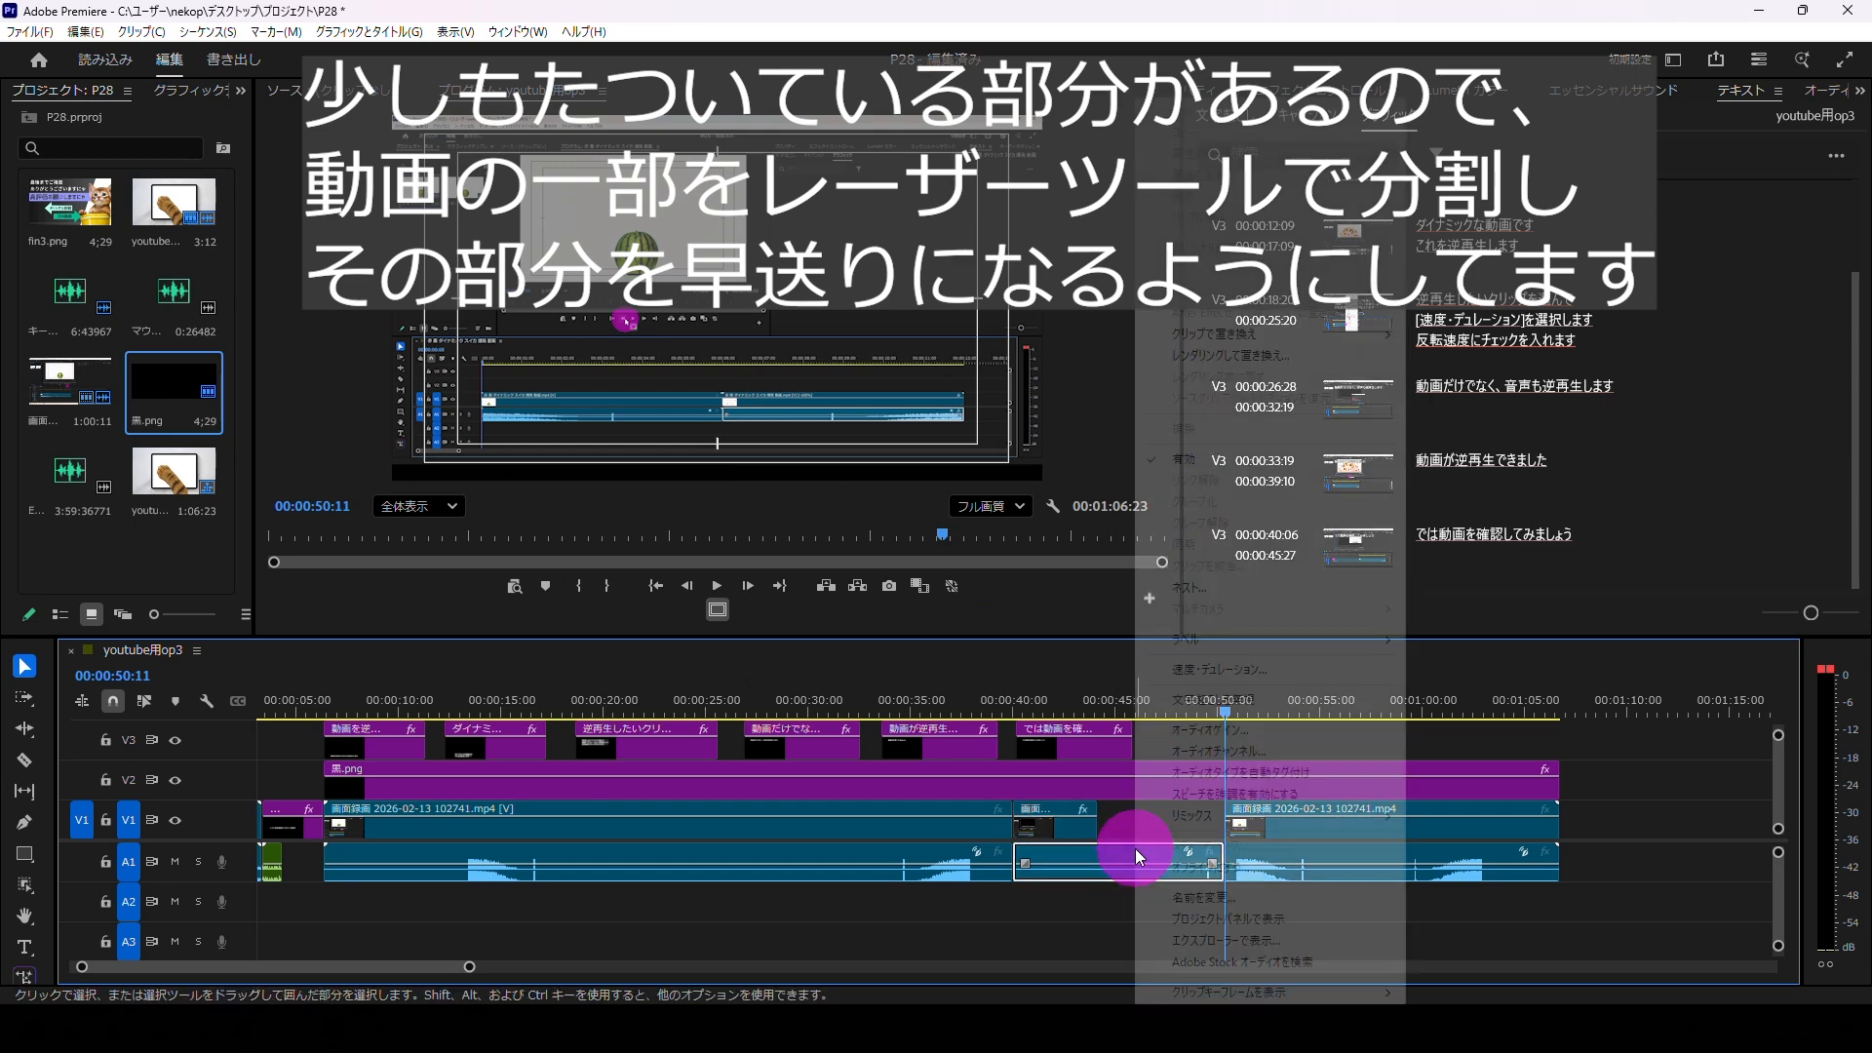
click(1196, 669)
text(250)
key(Return)
key(Return)
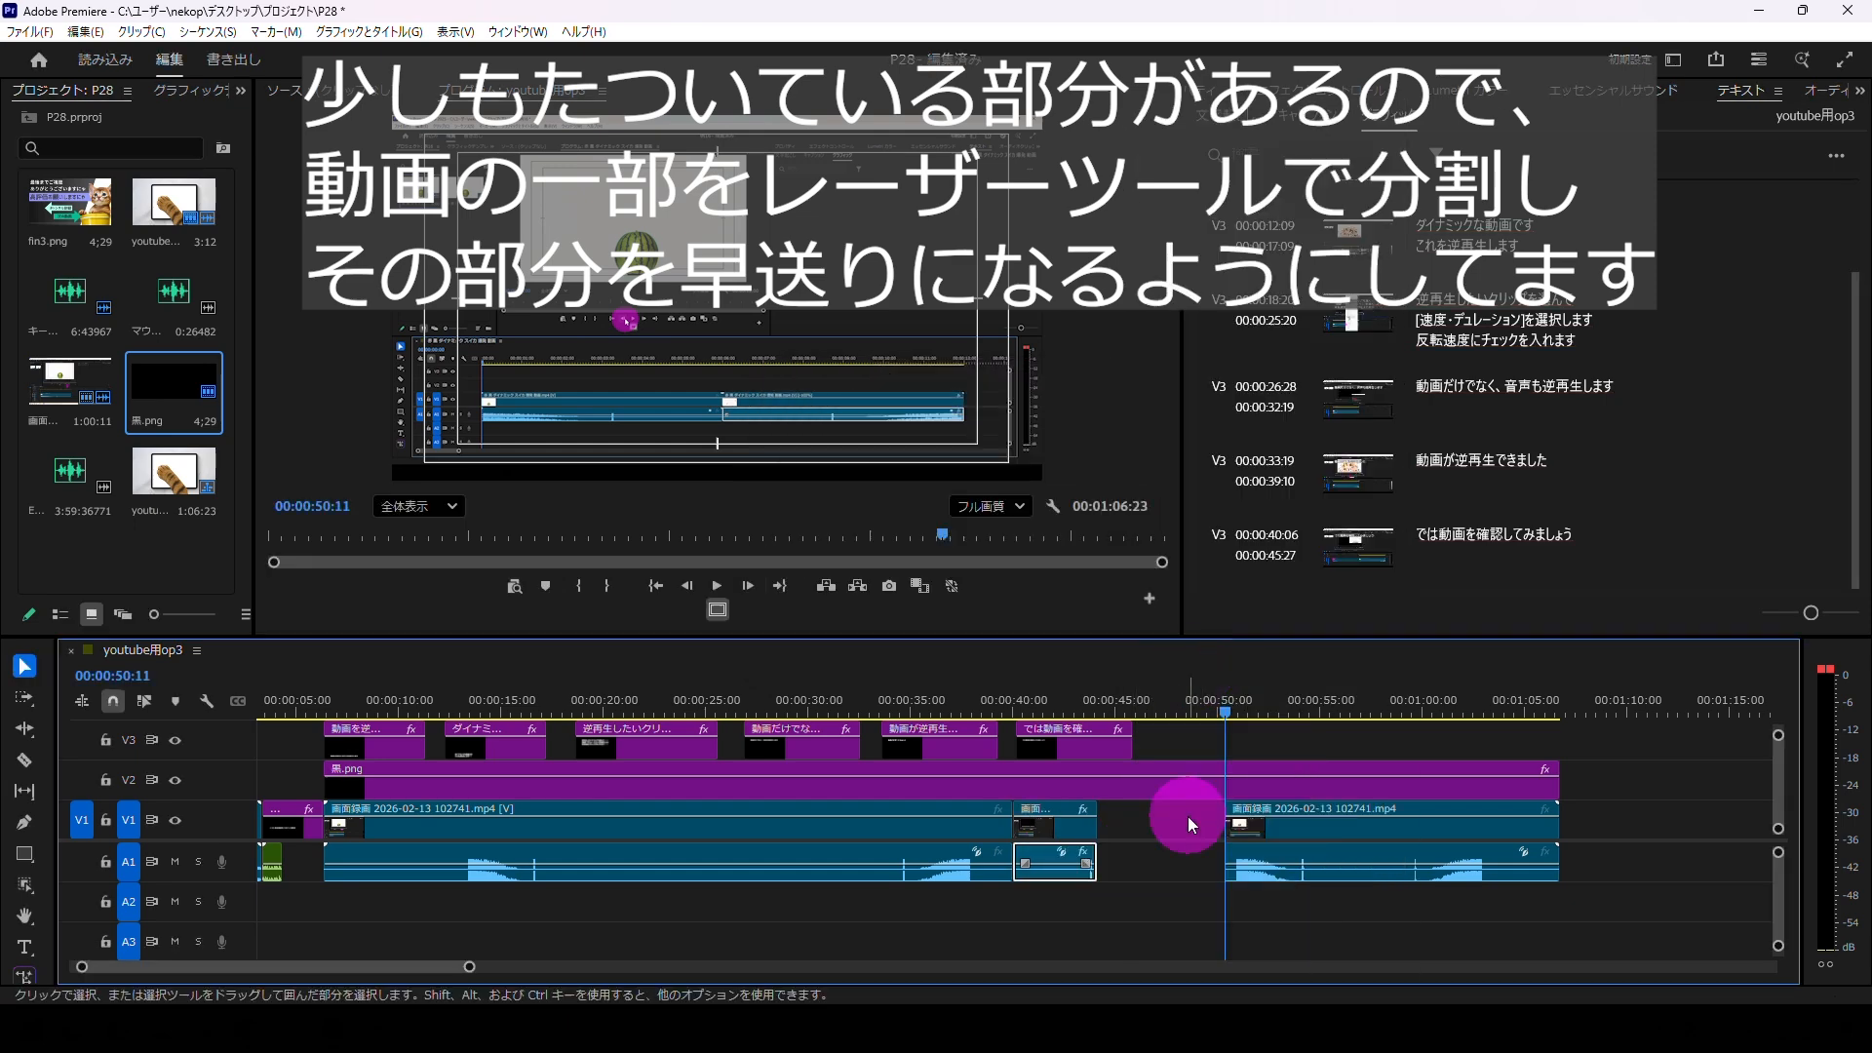
Step: Close the gap by moving the final video and audio segments earlier, and trim 黒.png and the last text clip to match
drag(1333, 823, 1219, 821)
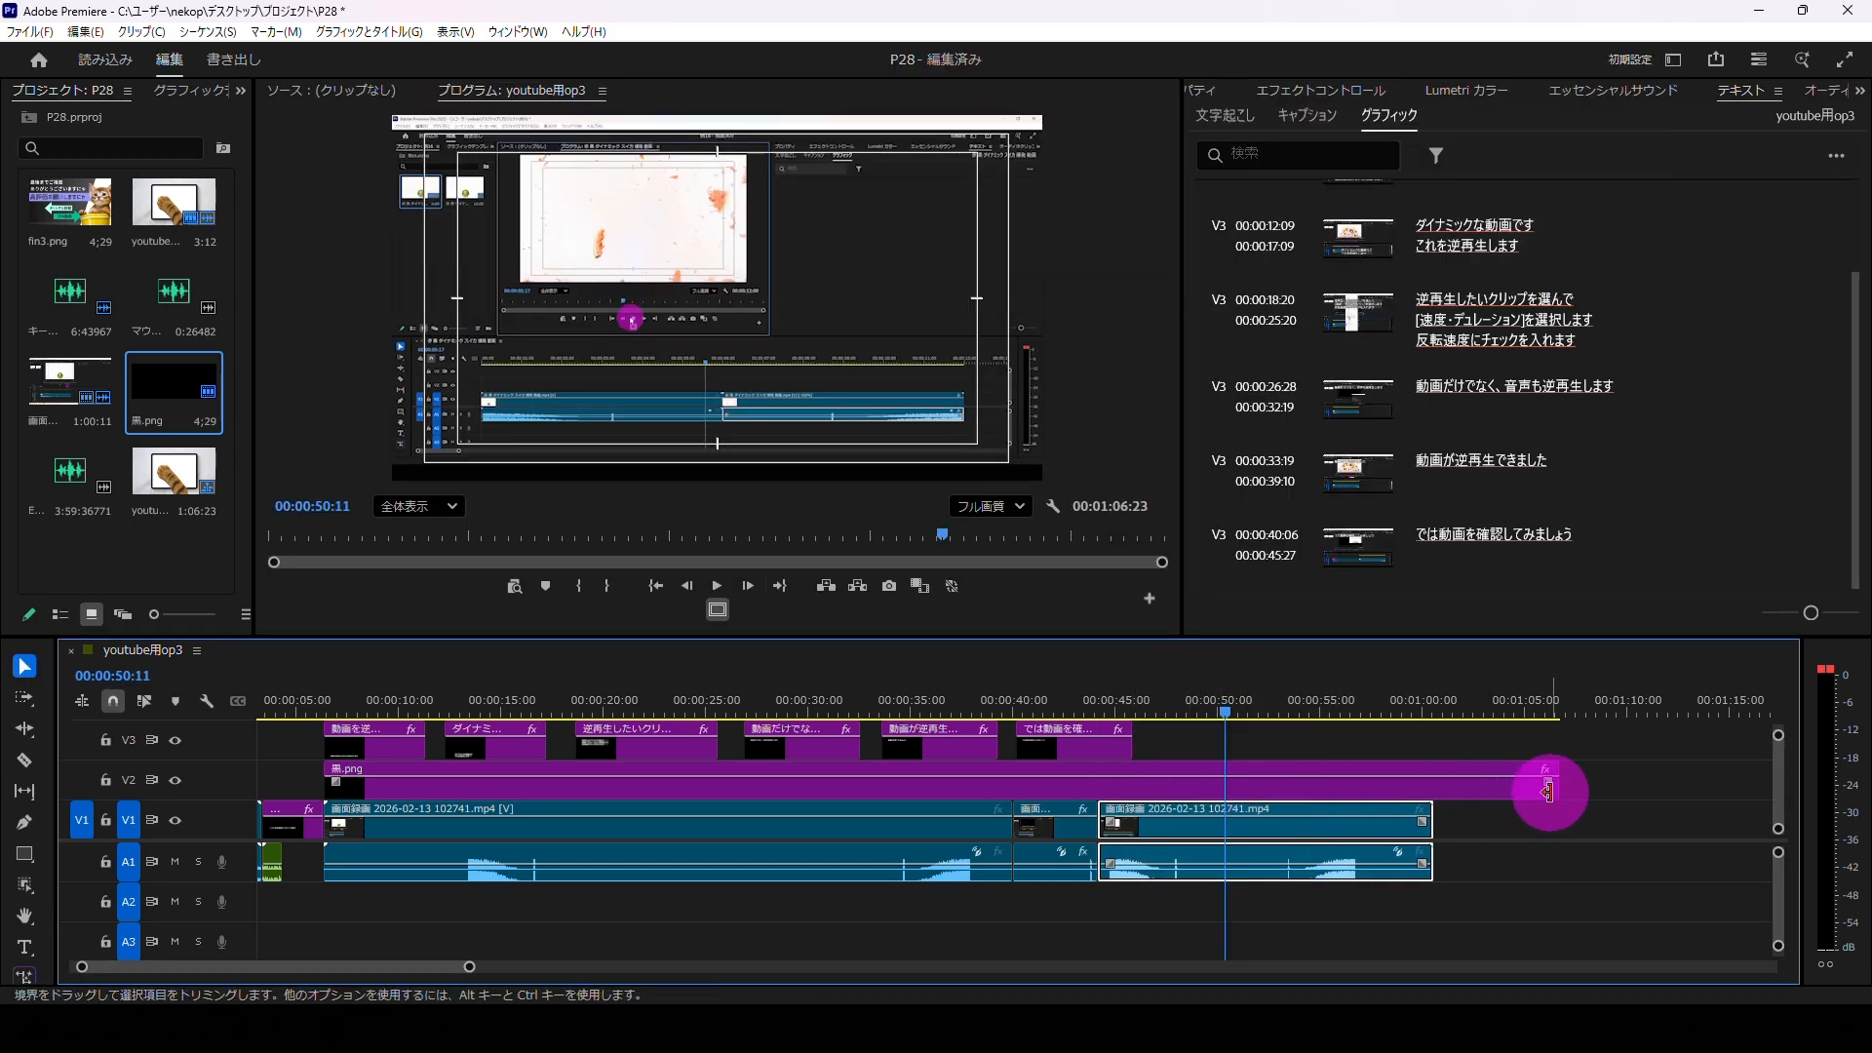
drag(1554, 792, 1423, 786)
drag(1126, 745, 1098, 743)
Step: Play back the timeline from about 00:00:33 to about 00:00:51 to check the sped-up section
drag(1220, 719, 867, 717)
click(717, 586)
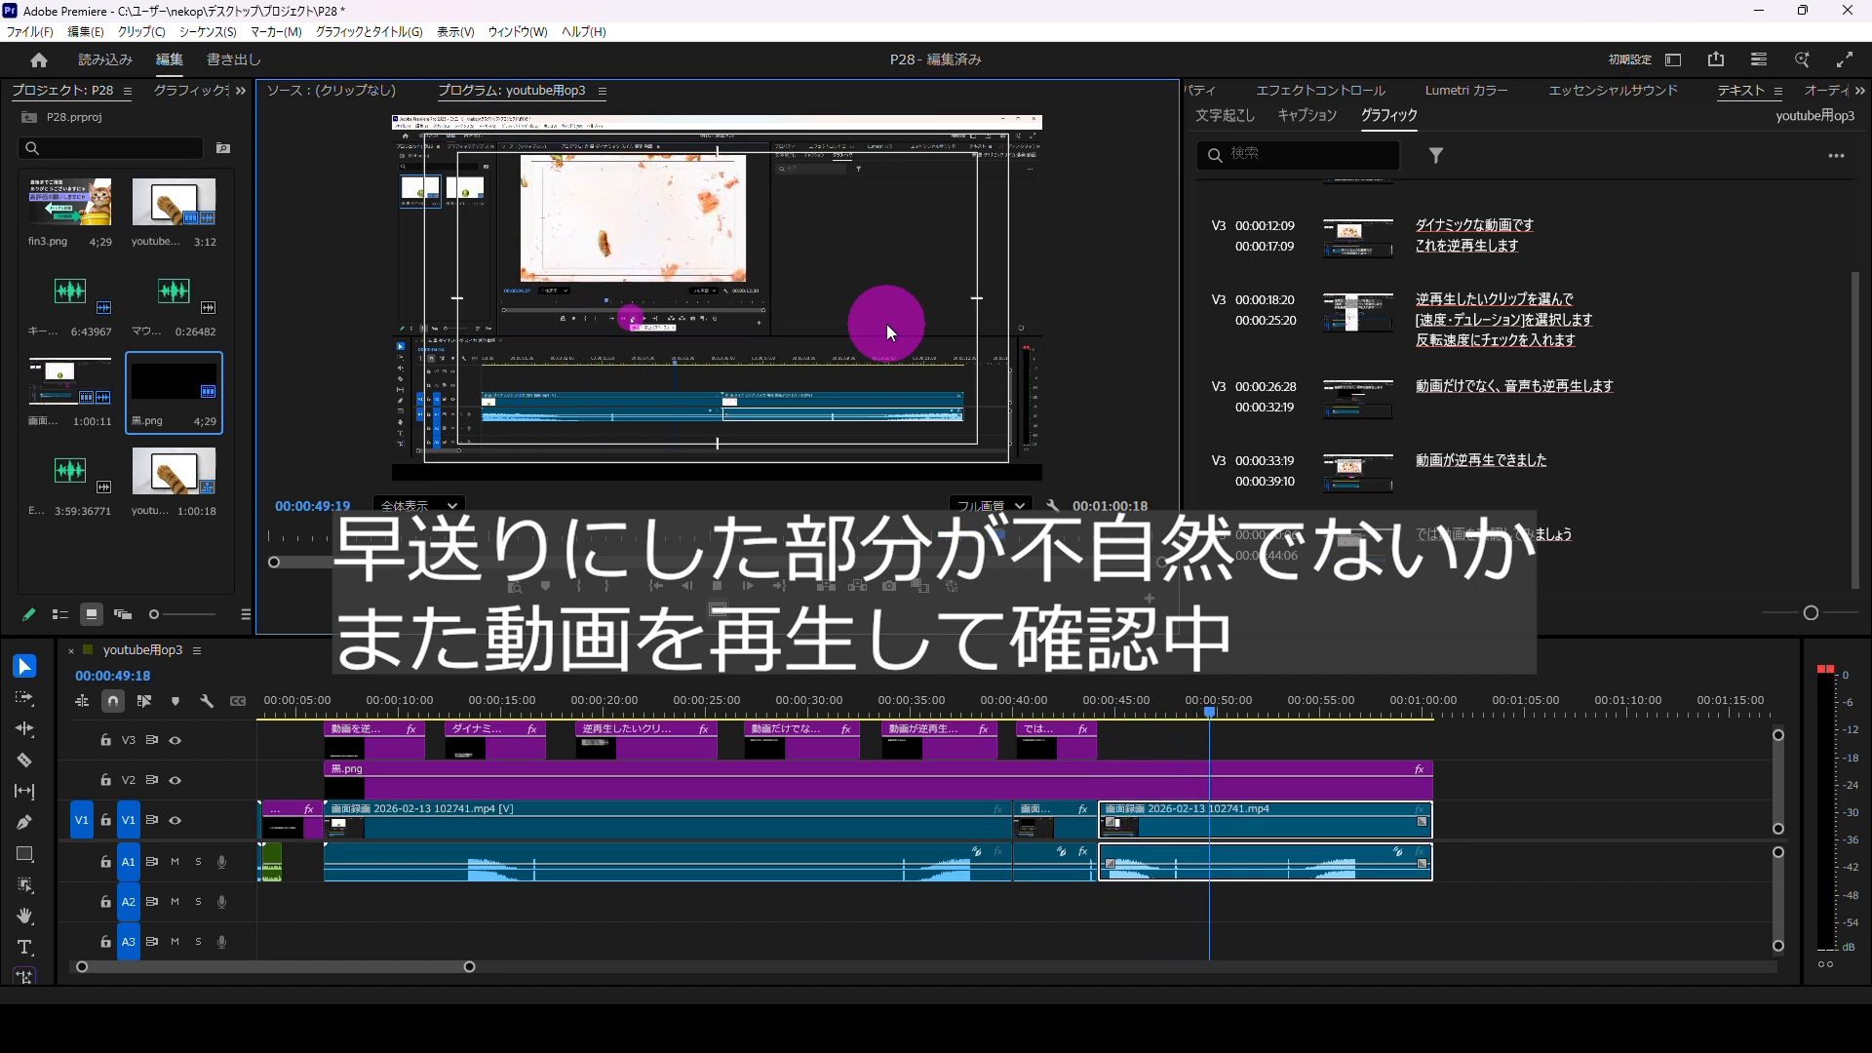
click(727, 580)
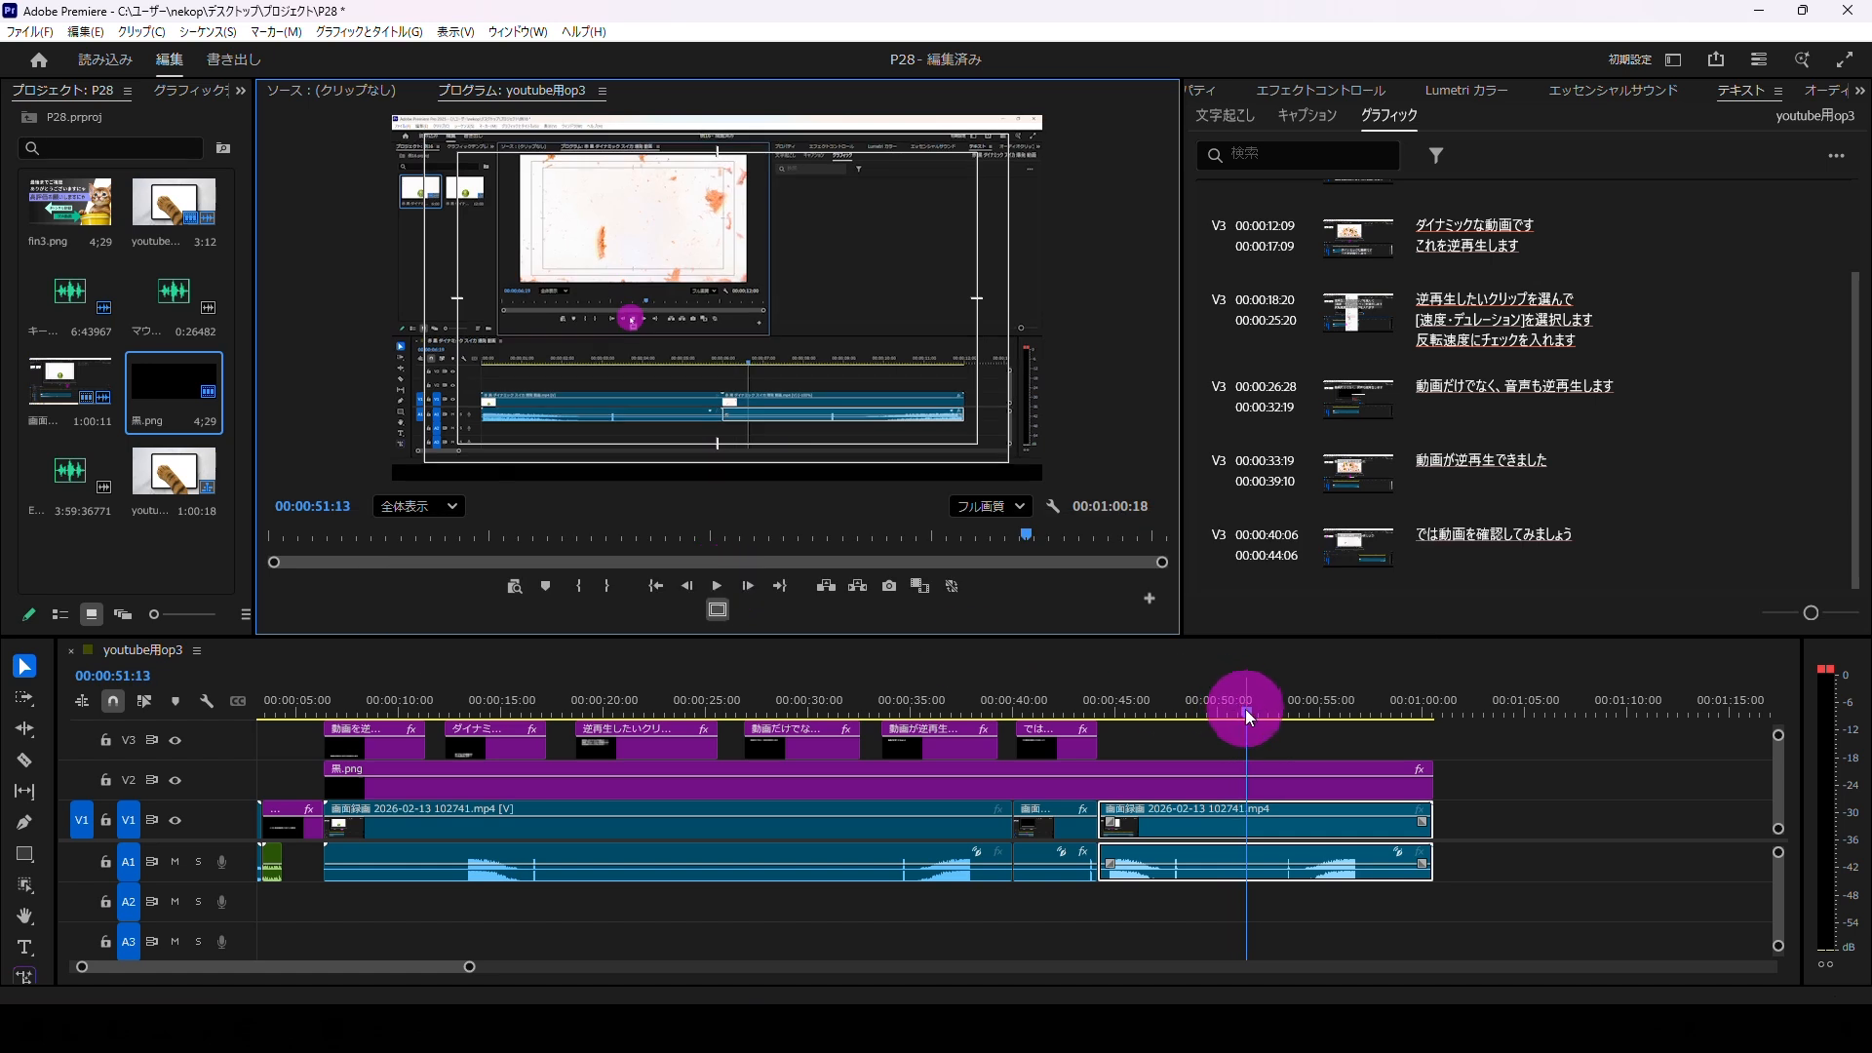
Step: Add the text "では最後に動画を確認してみましょう" over the recording at 00:00:46:11
drag(1245, 712, 1143, 712)
click(25, 946)
click(527, 409)
text(deha)
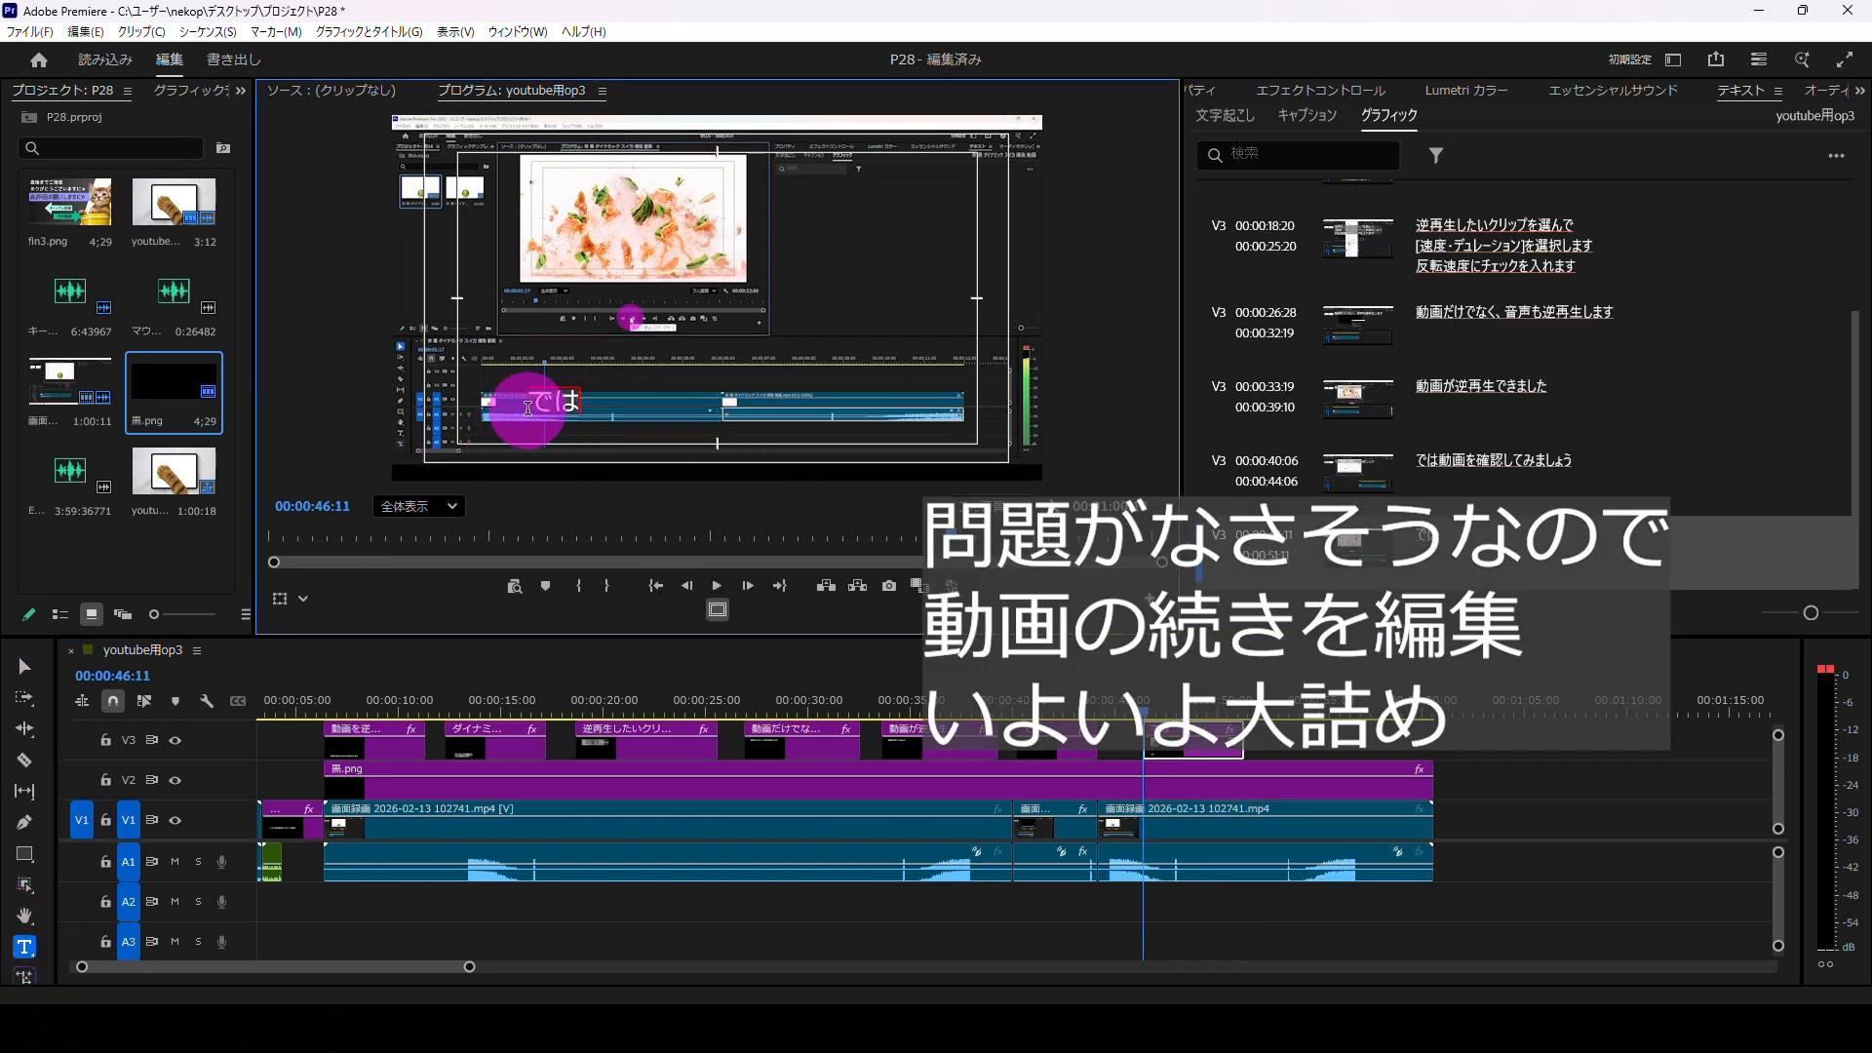
double_click(1519, 541)
key(BackSpace)
text(最後に)
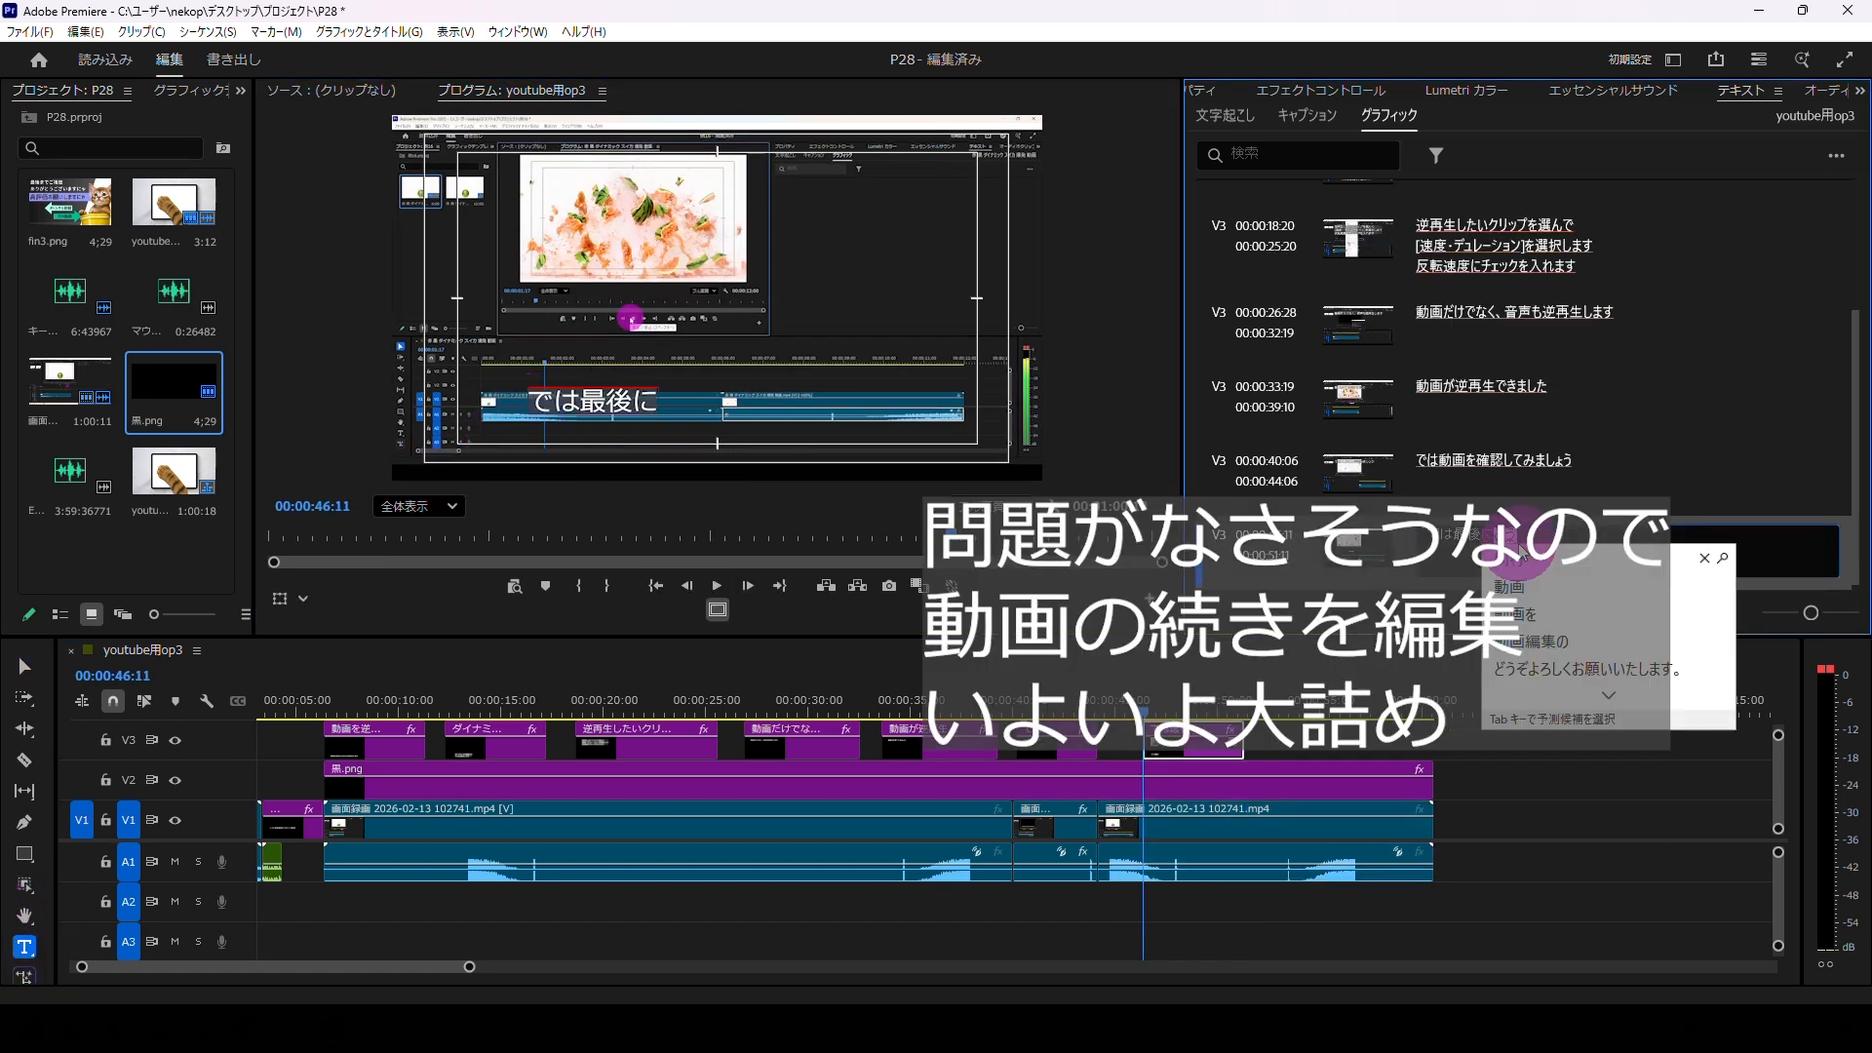
text(動画をかく確認してみましょう)
key(Return)
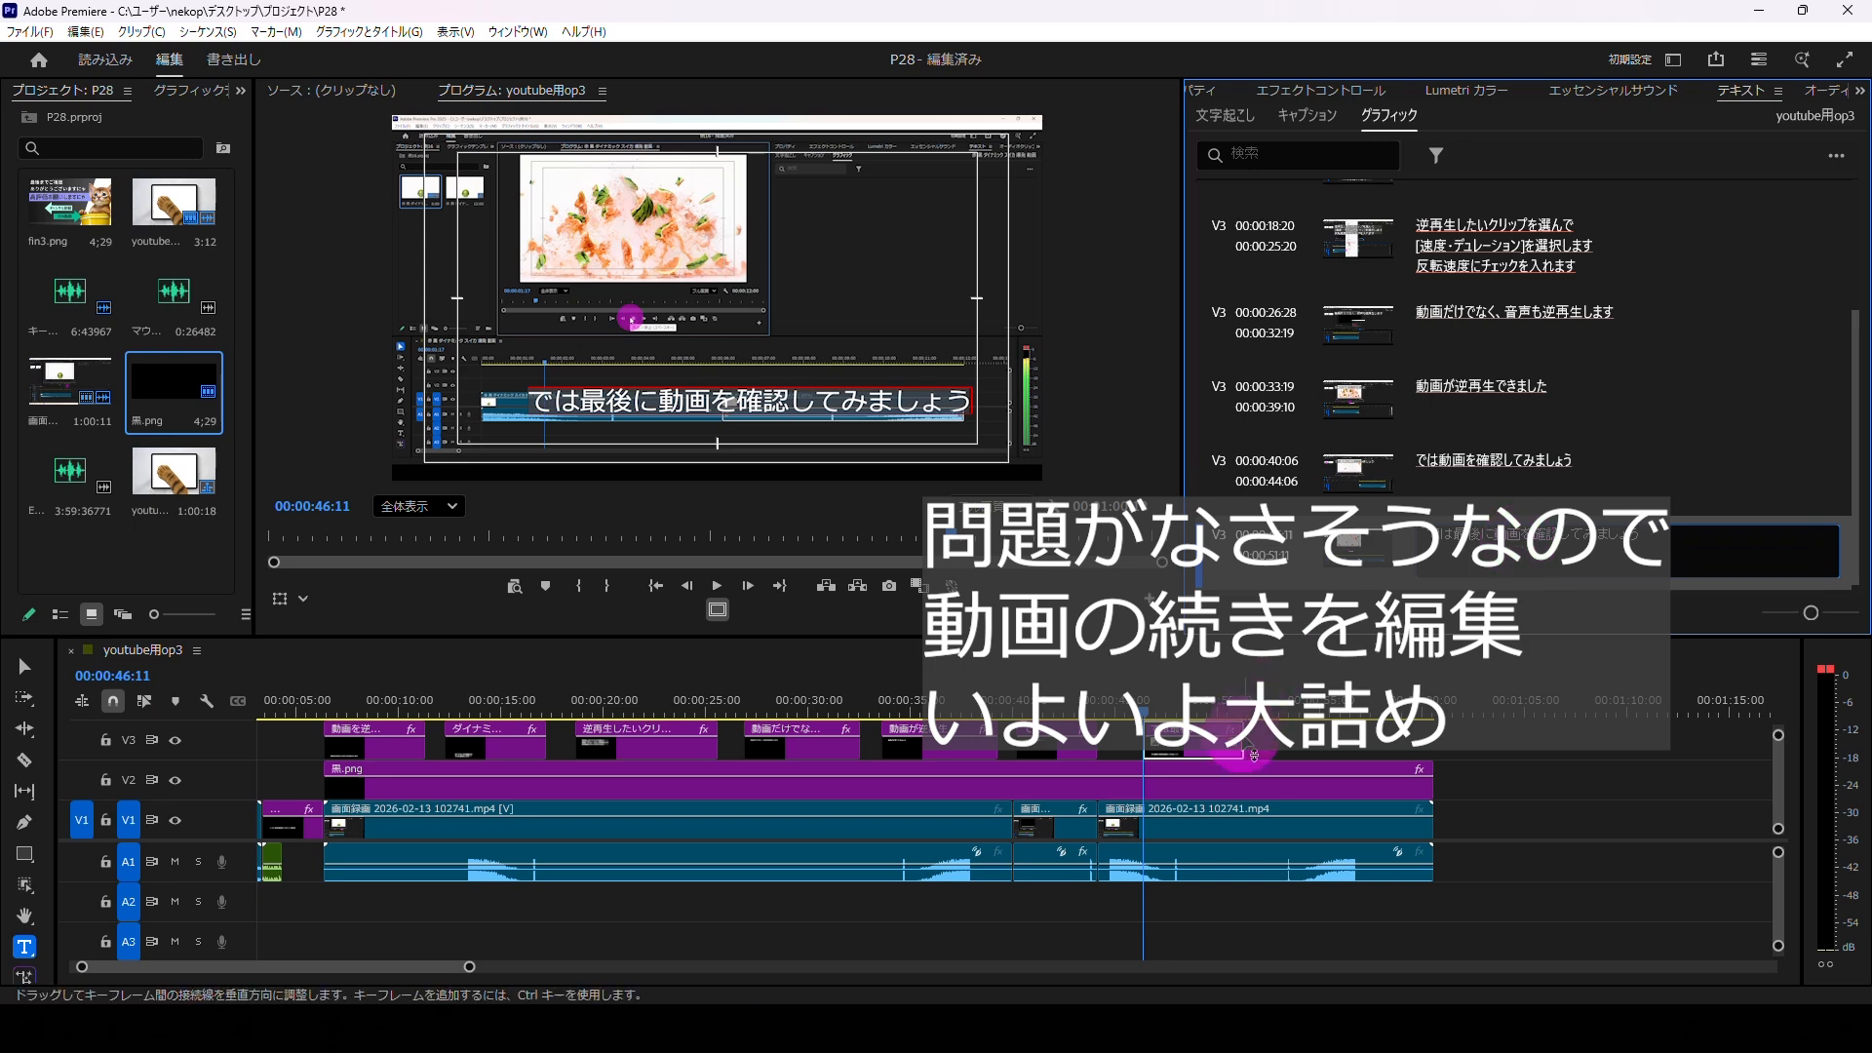
Step: Extend the new text clip on V3 to run from 00:00:44:27 to 00:00:59:01 and play it back
drag(1243, 739, 1401, 743)
drag(1147, 731, 1105, 703)
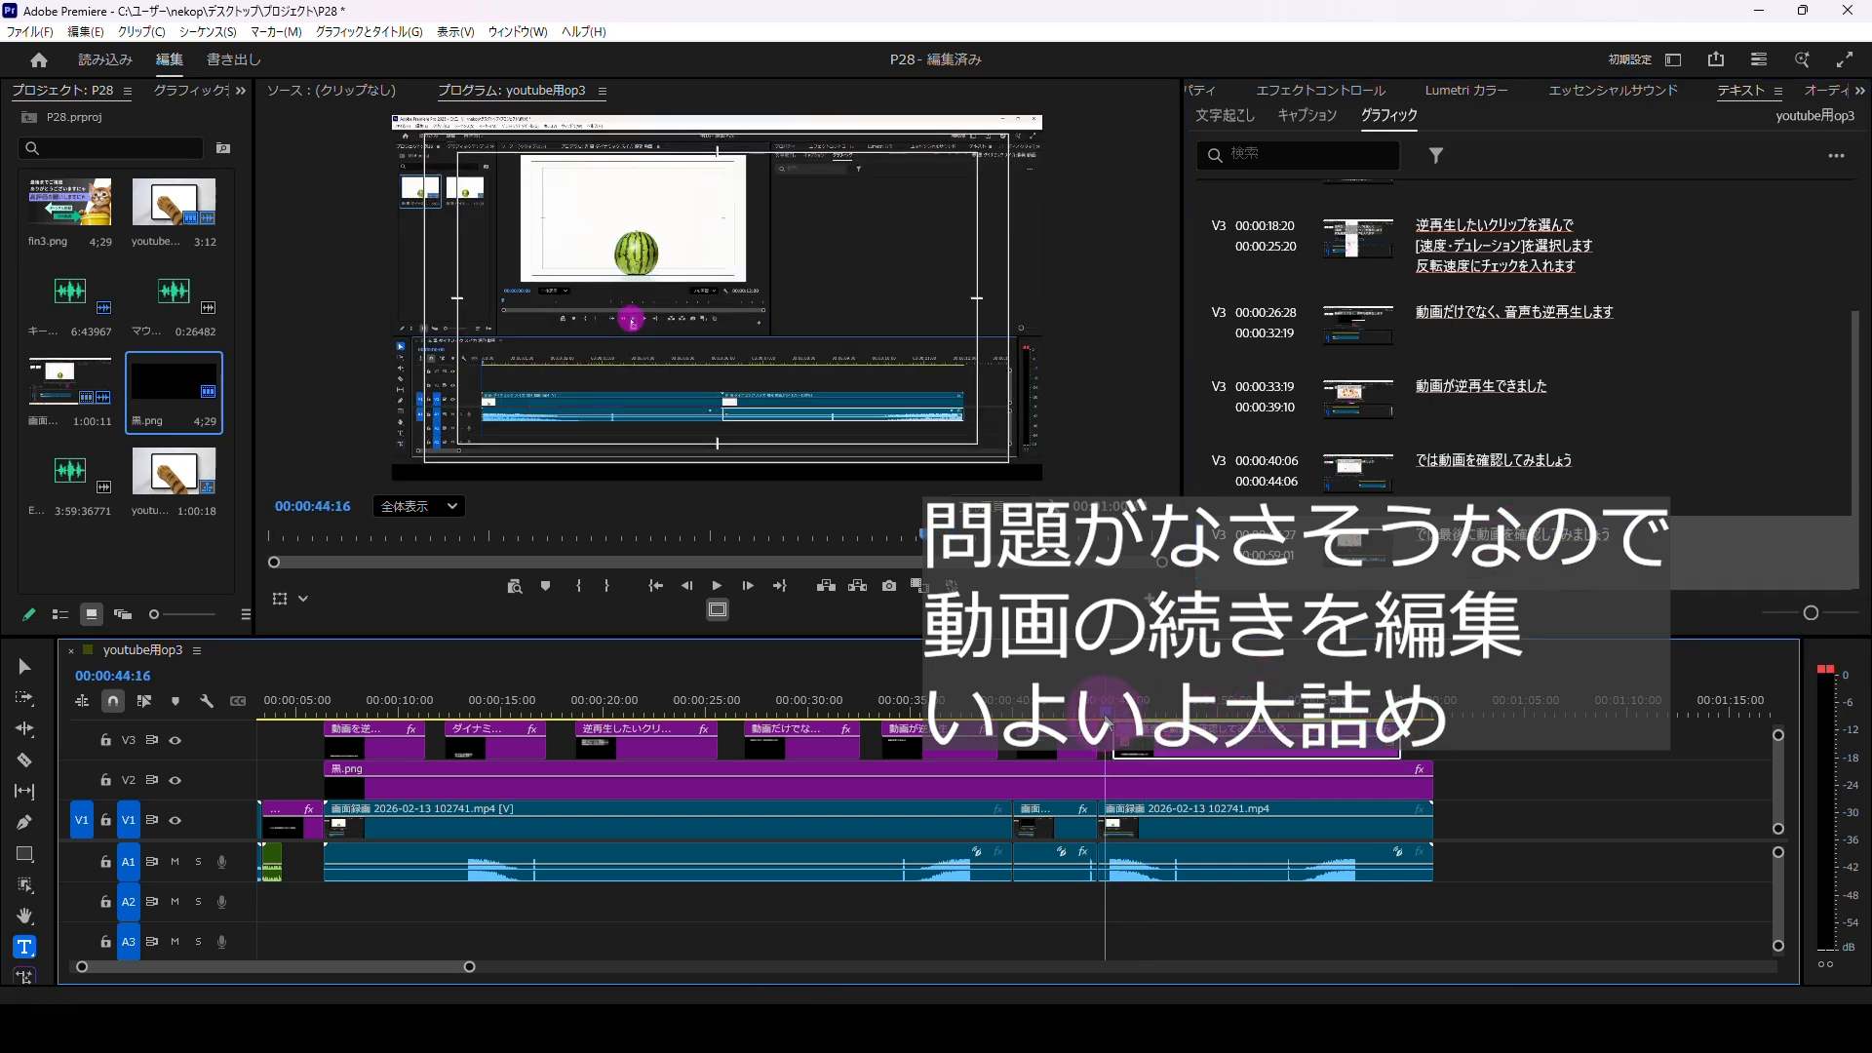
click(718, 585)
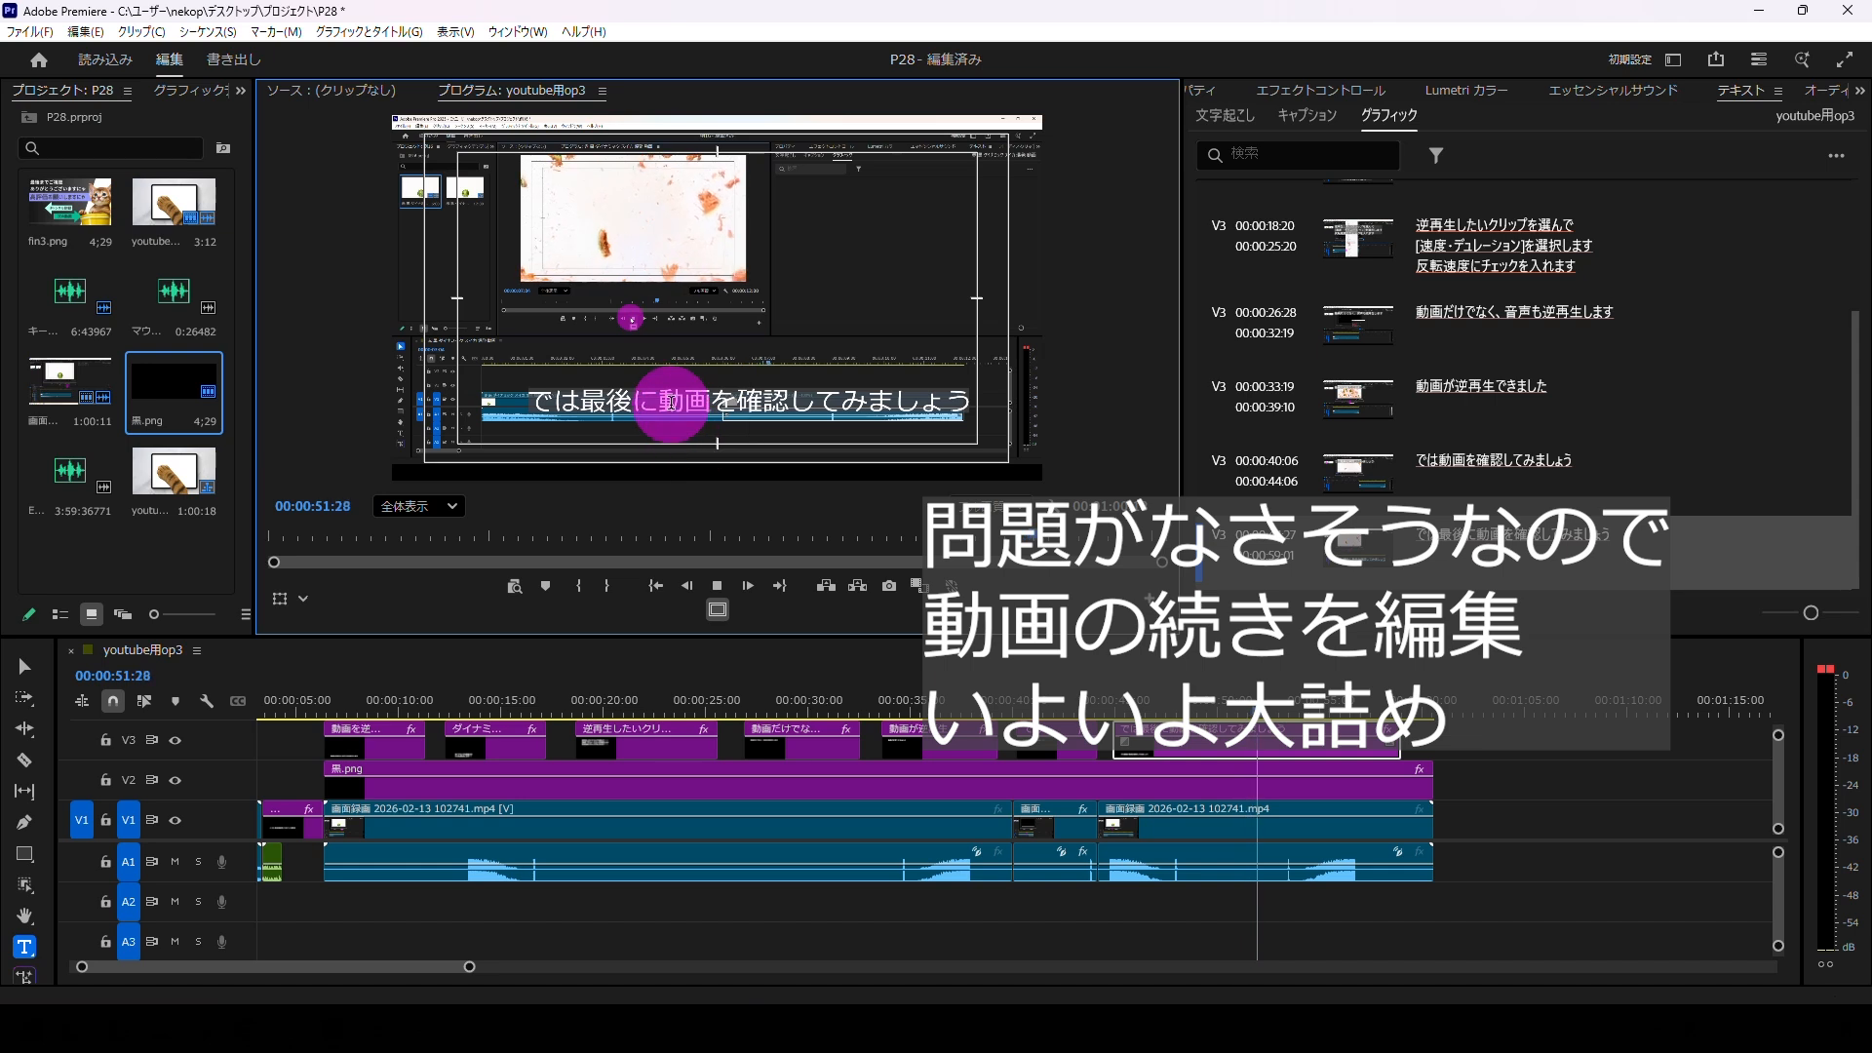
Step: Move the new caption down and slightly left so it sits centred near the lower edge of the frame
click(24, 665)
click(661, 407)
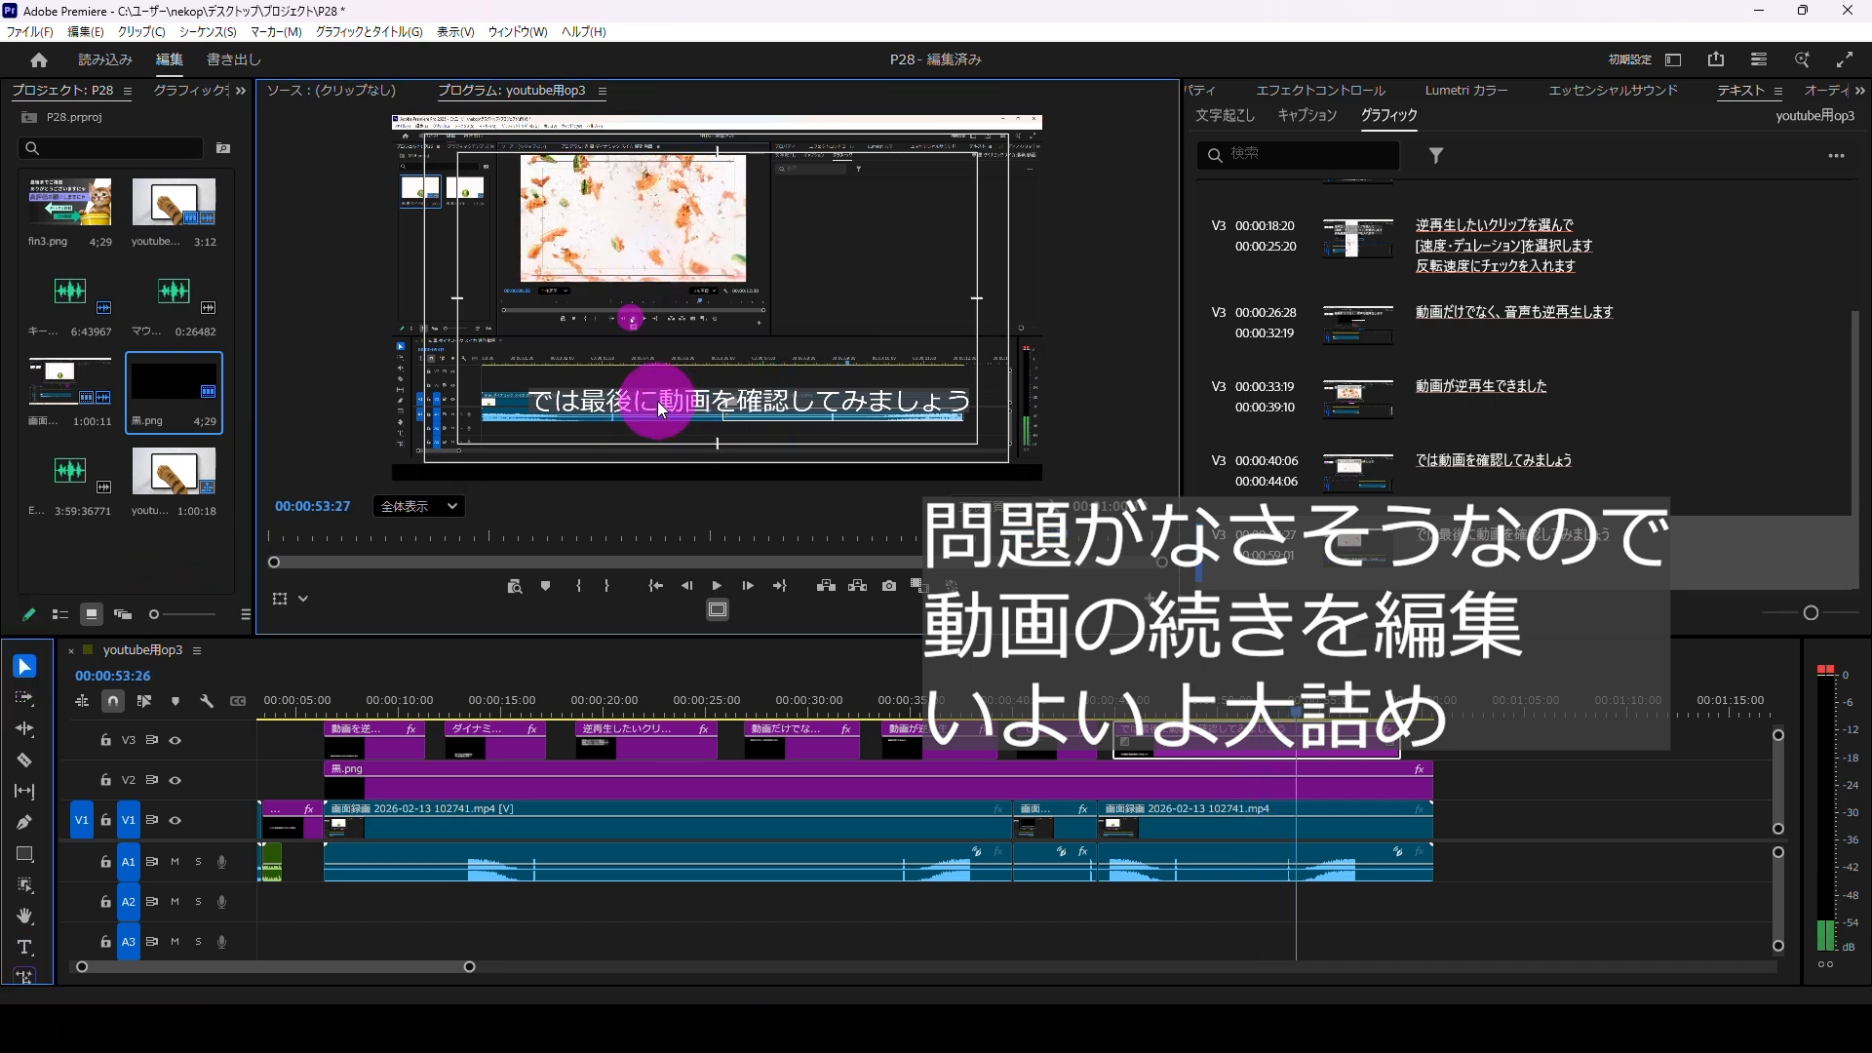
double_click(657, 402)
click(669, 401)
click(29, 659)
drag(659, 394, 624, 429)
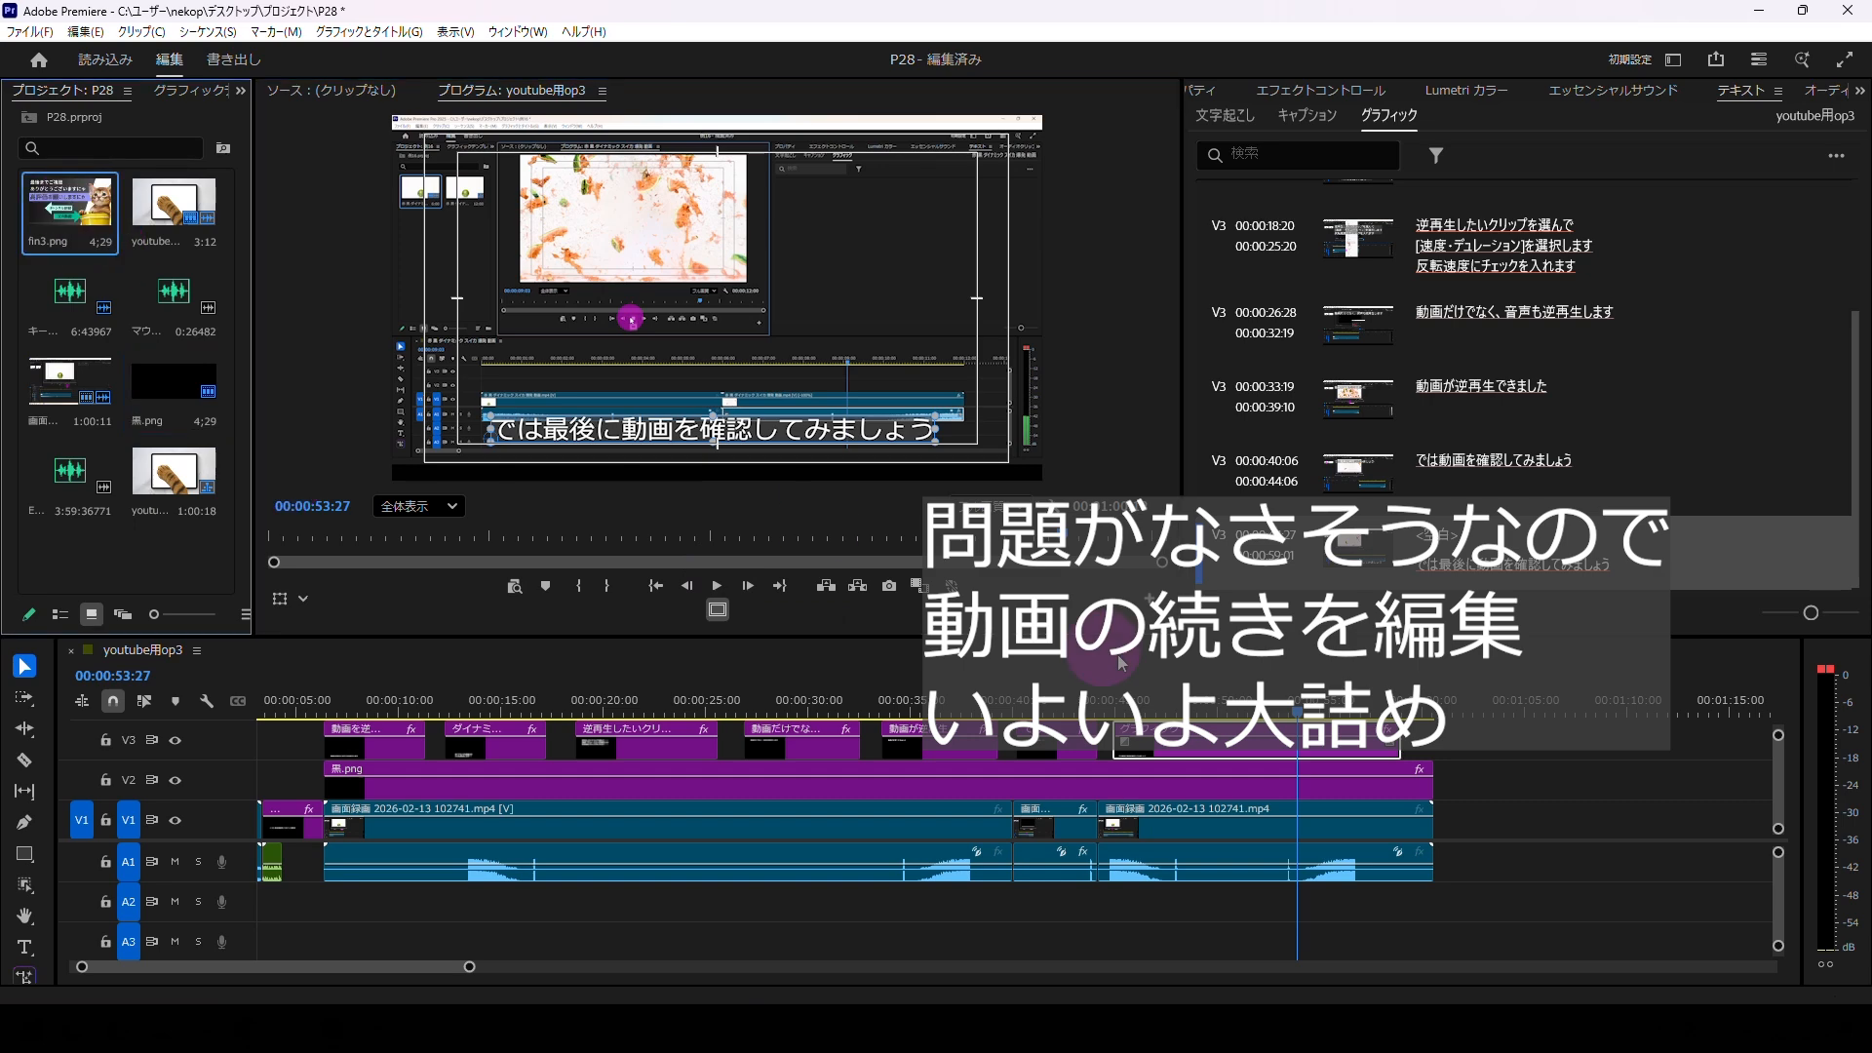
Step: Place fin3.png on V1 directly after the recording and play back the closing section
drag(69, 205, 1443, 819)
click(713, 588)
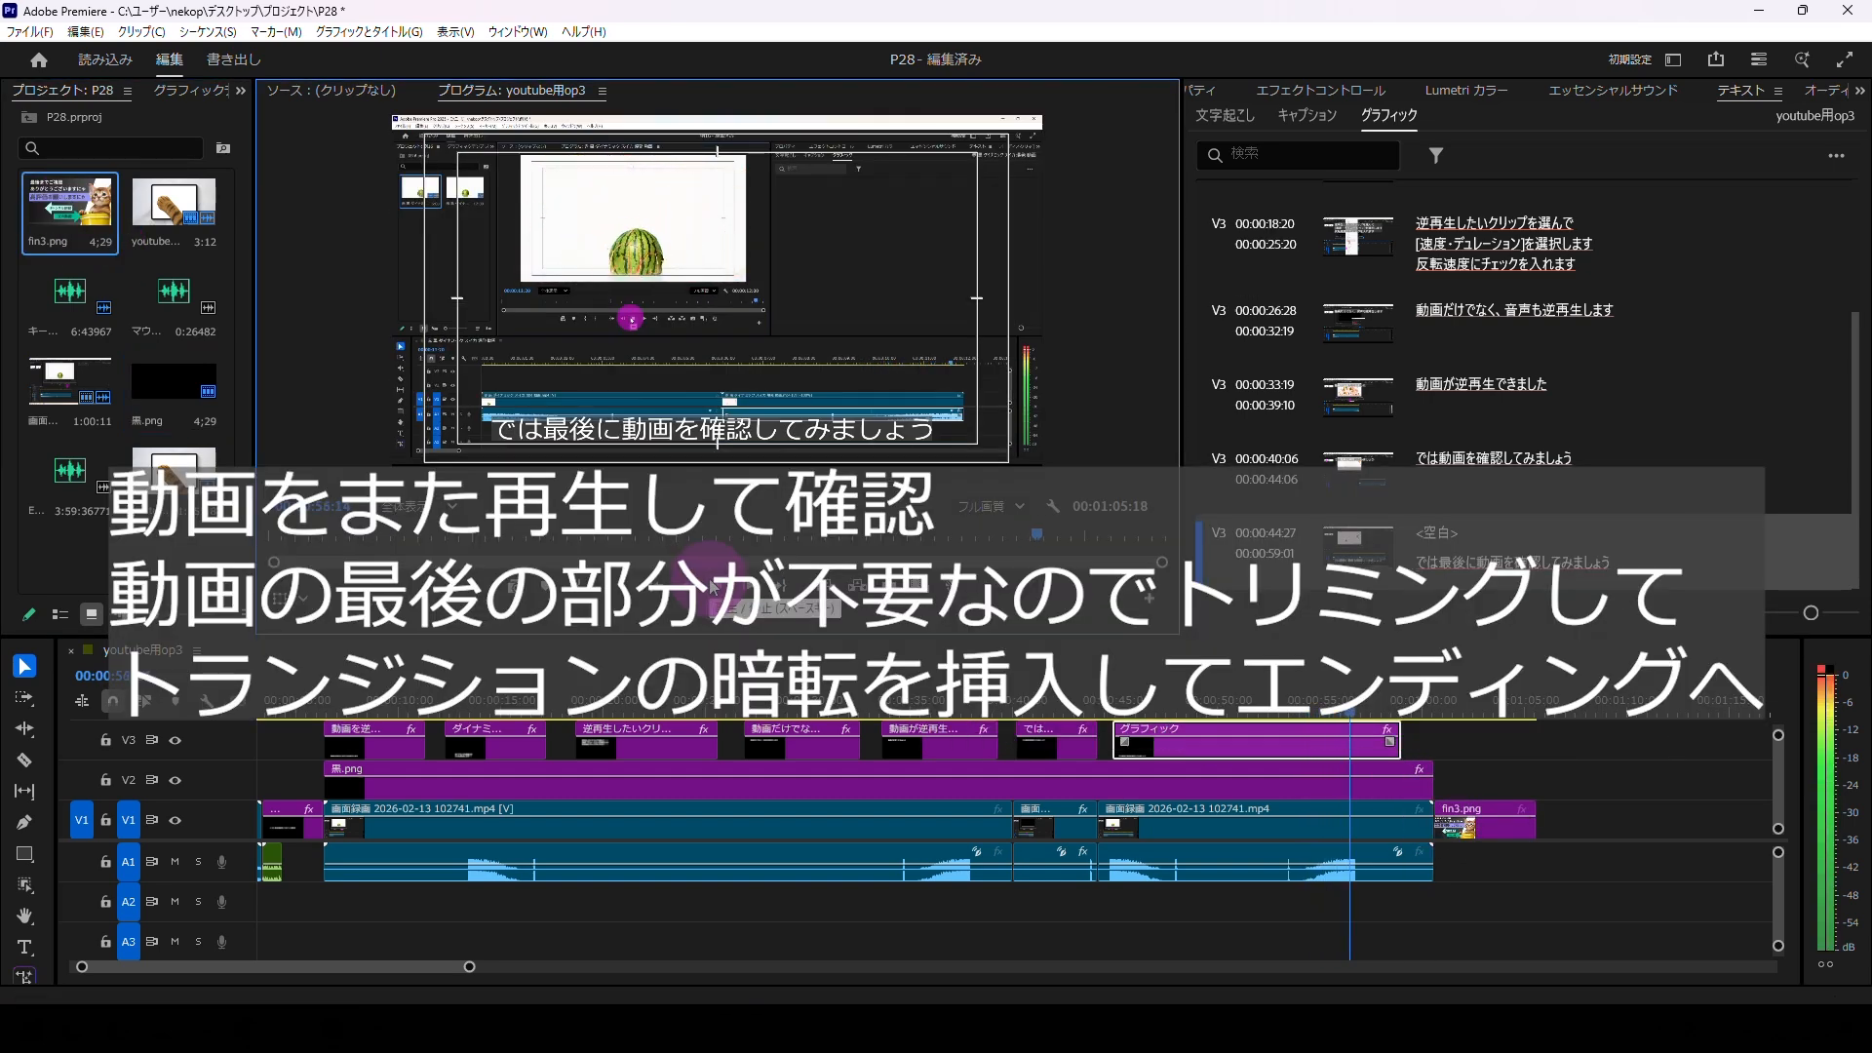
click(712, 588)
Step: Find the 暗転 (レガシー) video transition and try to apply it between the recording and fin3.png
click(240, 91)
click(285, 181)
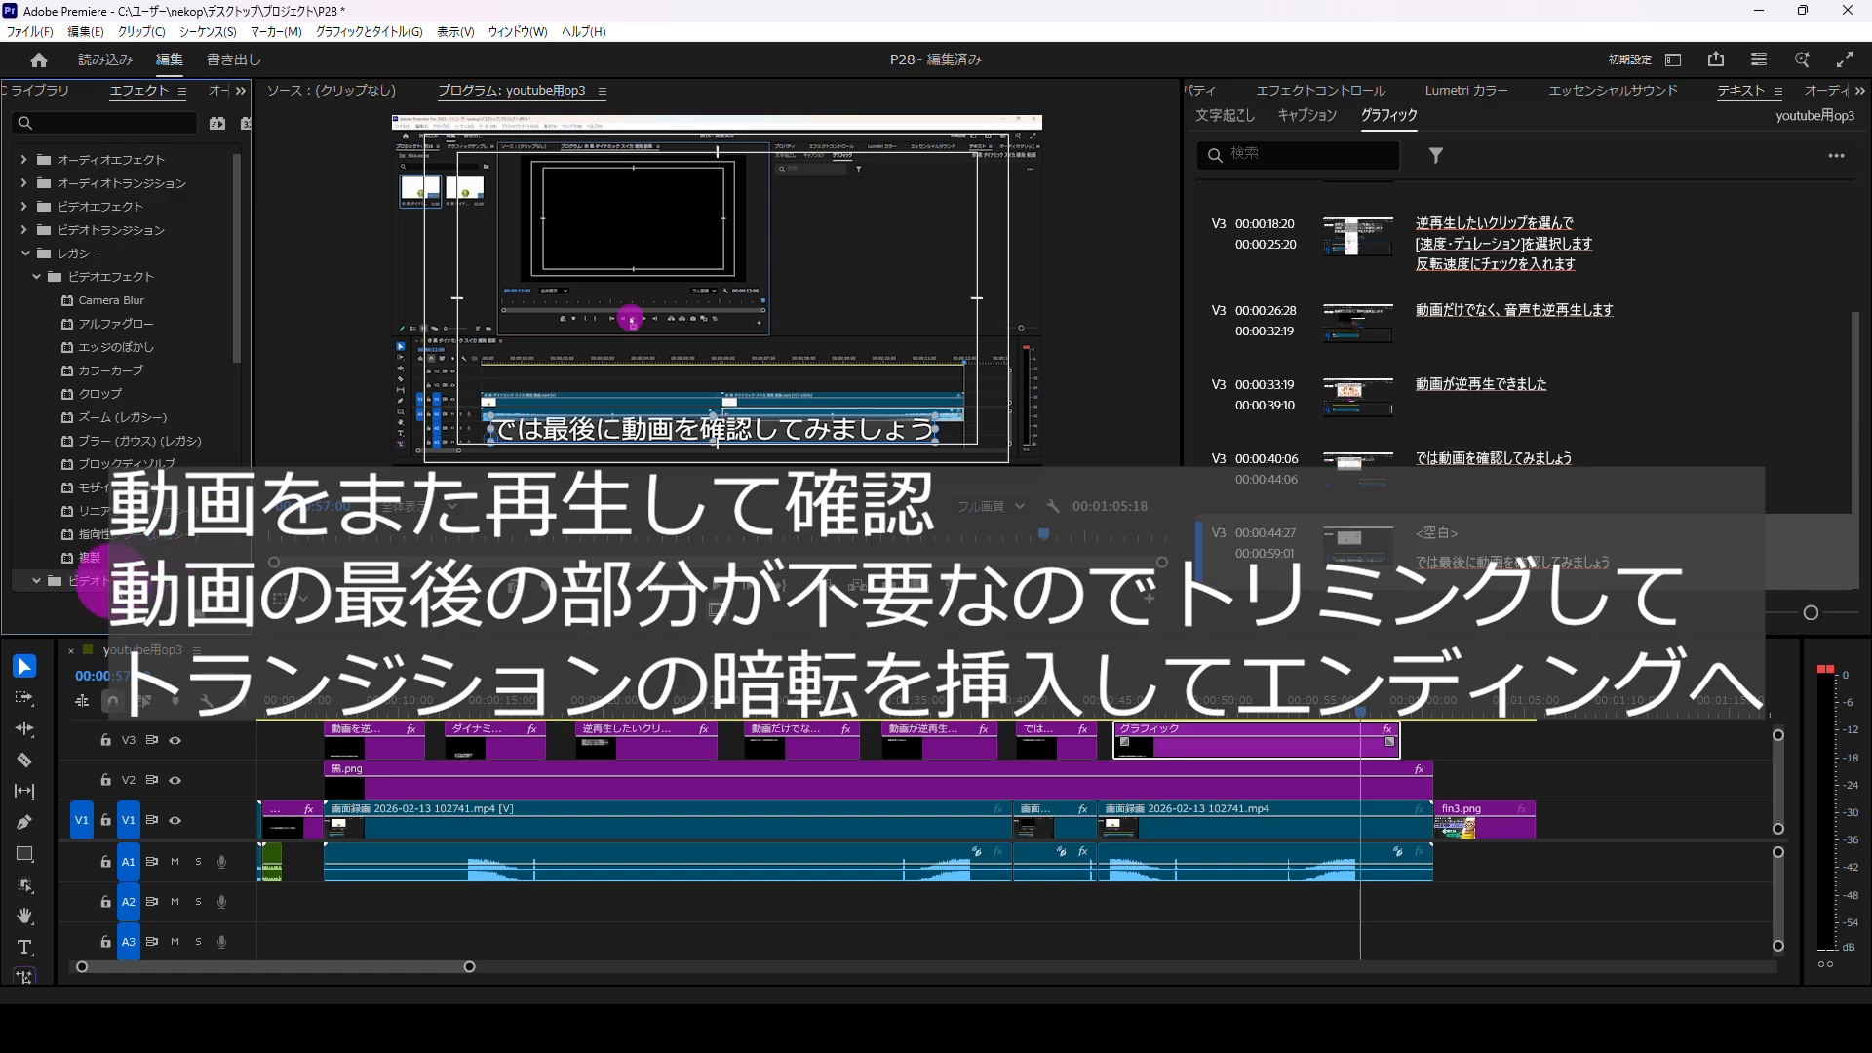
scroll(98, 583, down, 10)
drag(92, 580, 1438, 830)
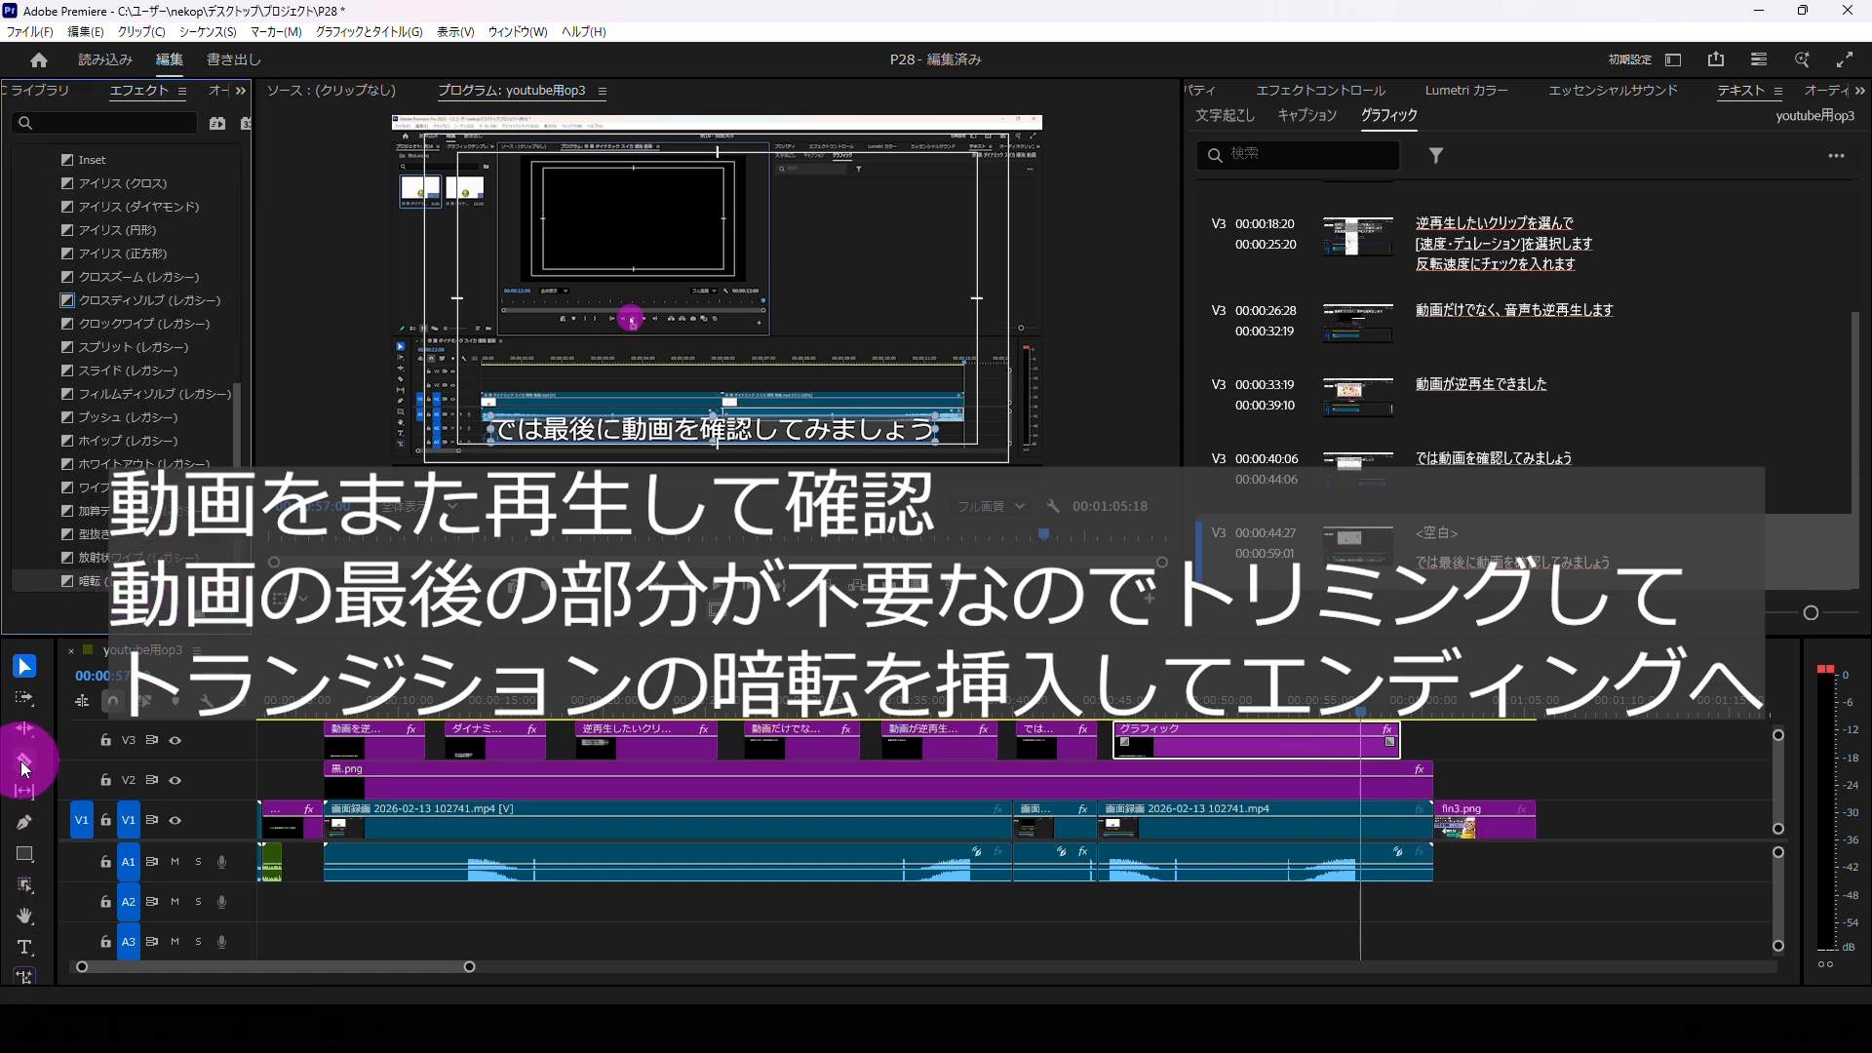
Step: Cut the V1 recording at 00:00:58:24 and remove the unneeded tail after the cut
click(24, 765)
click(717, 586)
click(716, 586)
click(1398, 817)
click(24, 667)
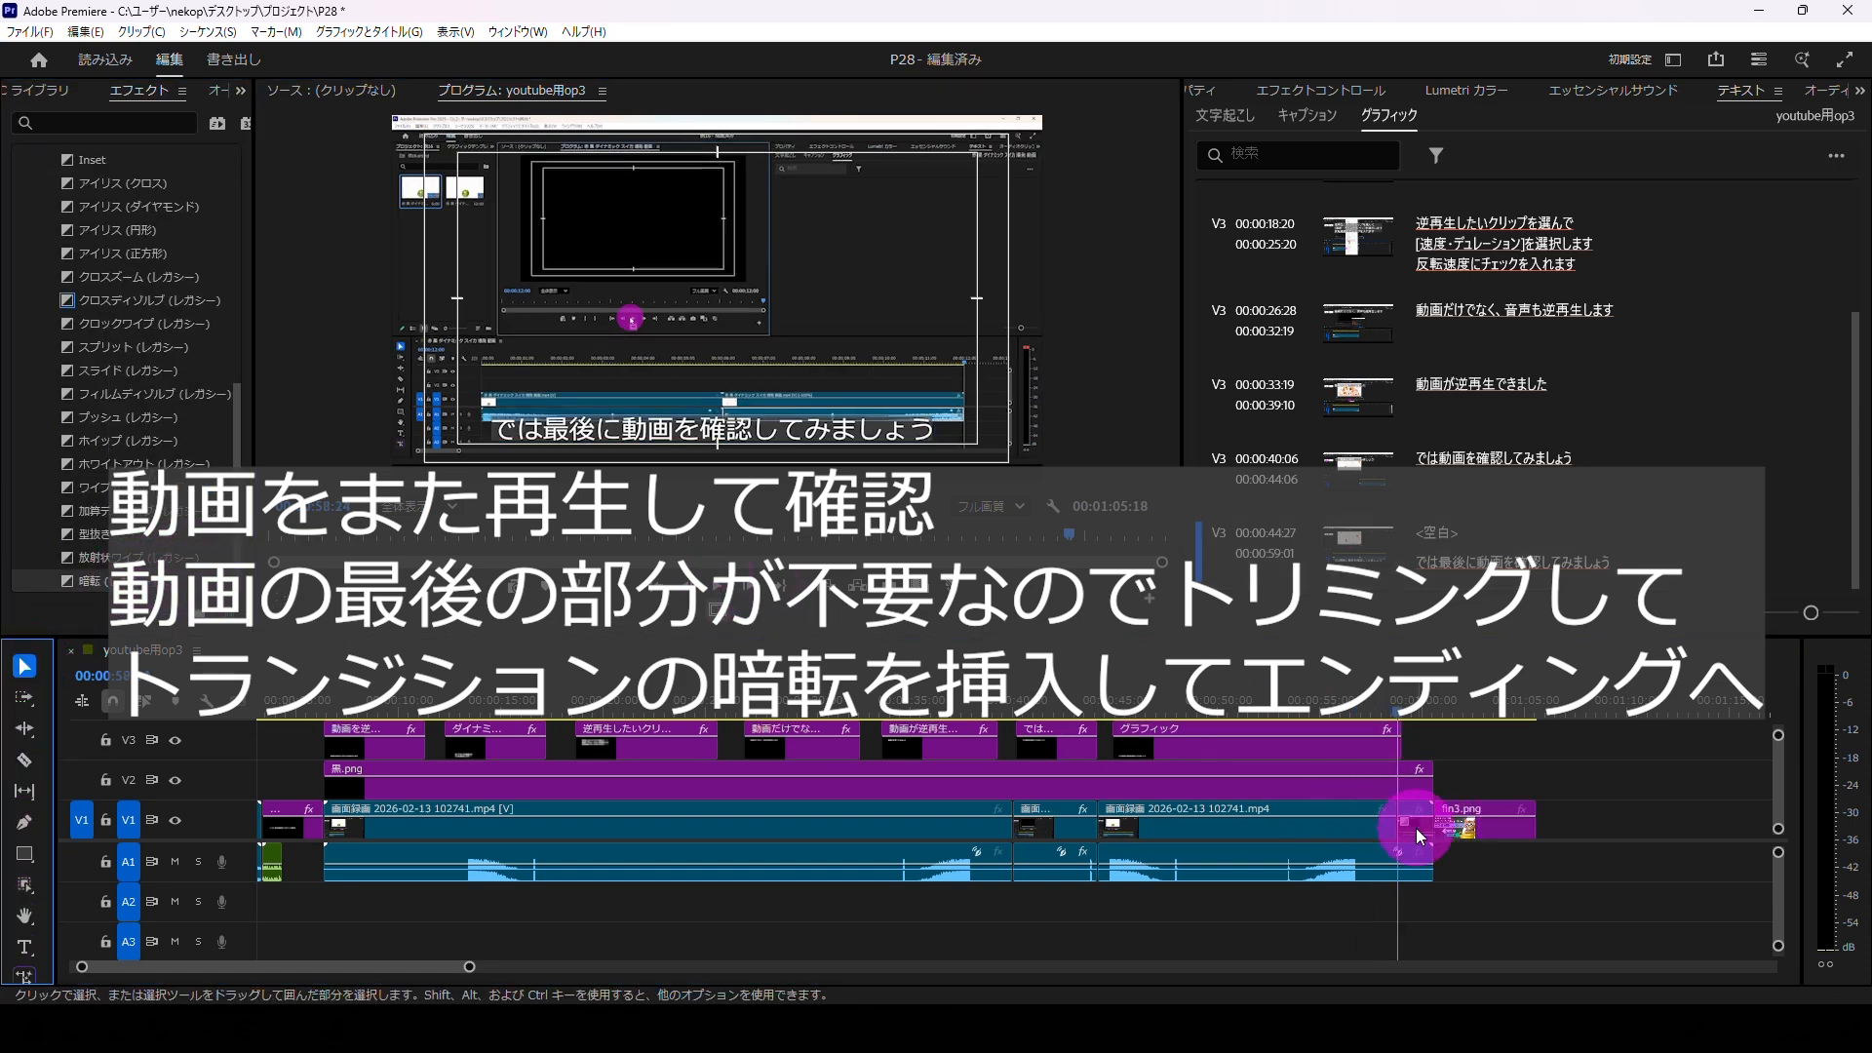
right_click(1422, 831)
click(1462, 142)
Step: Trim the A1 audio and 黒.png to the new end of the recording, and move fin3.png up against it
drag(1432, 855, 1396, 858)
drag(1431, 781, 1423, 820)
Step: Apply the 暗転 (レガシー) transition between the recording and fin3.png, and trim the last text clip to the recording's end
drag(93, 580, 1402, 844)
click(681, 650)
drag(1401, 738, 1397, 743)
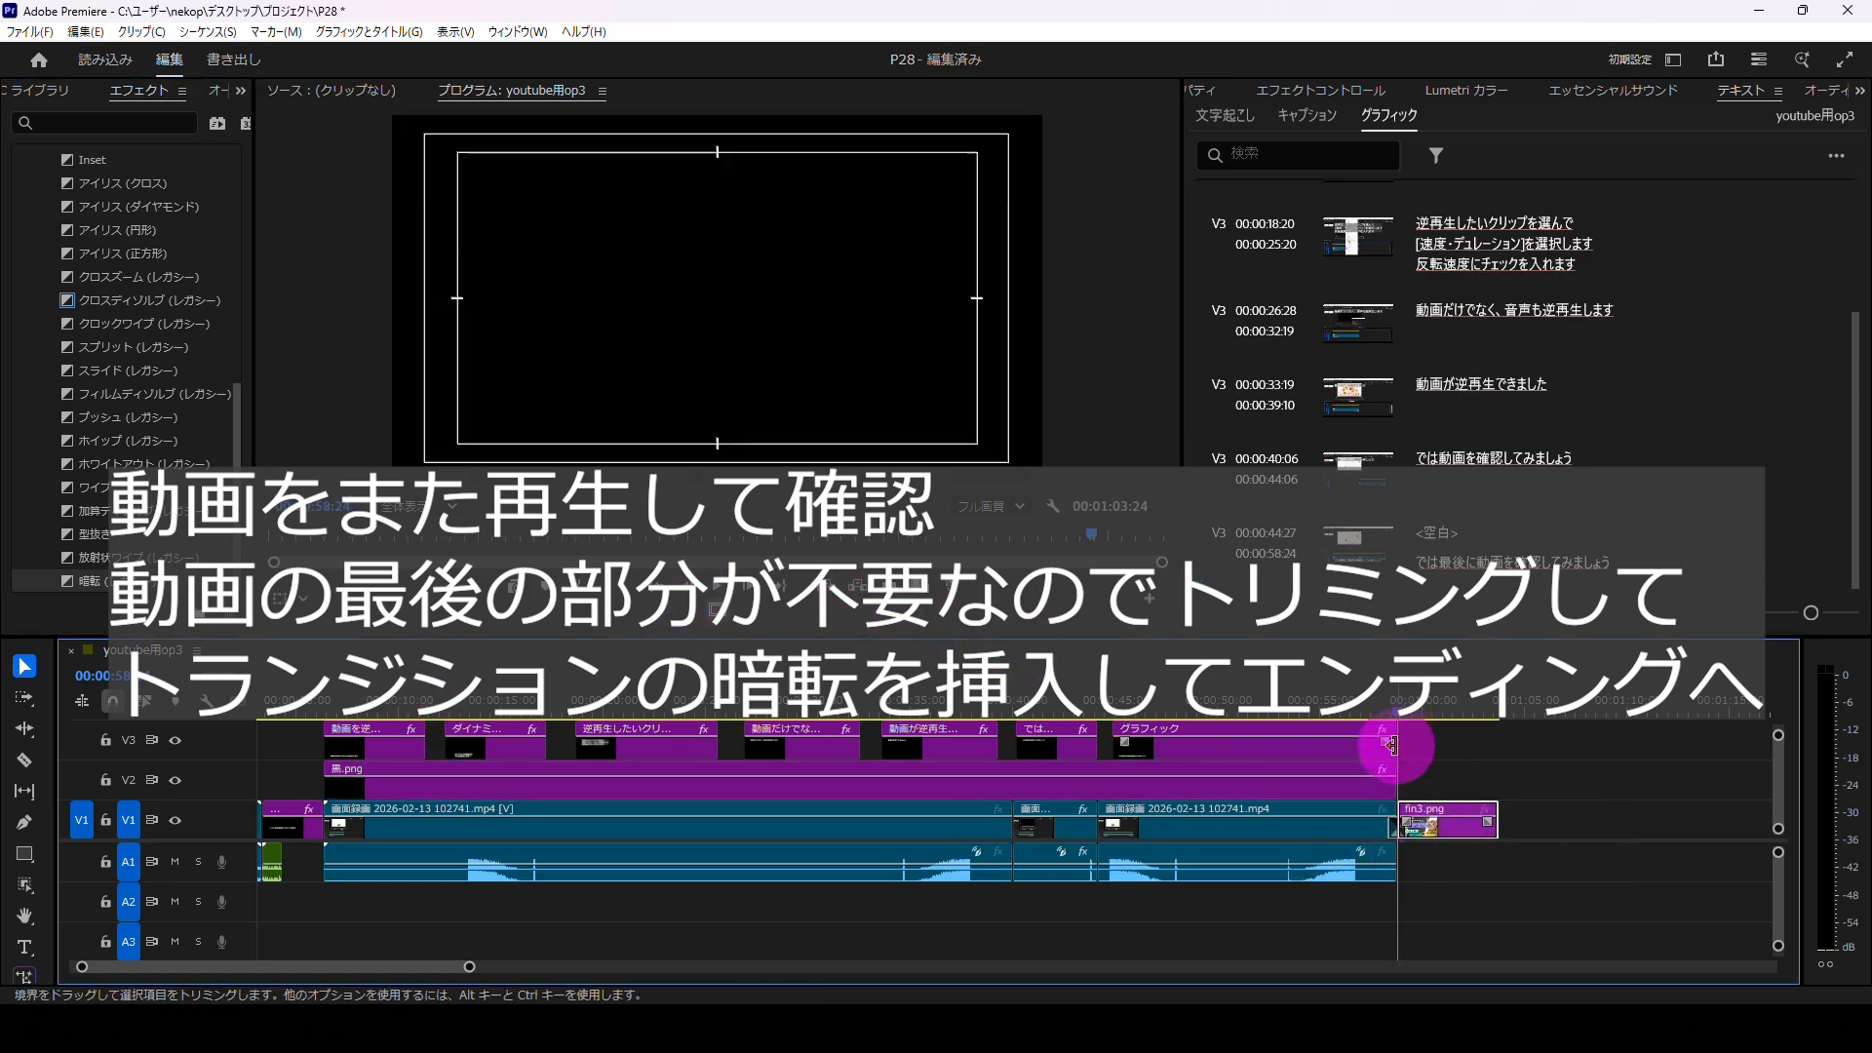
Step: Set the scale of fin3.png to 135.0 so it fills the frame
click(716, 585)
click(1286, 88)
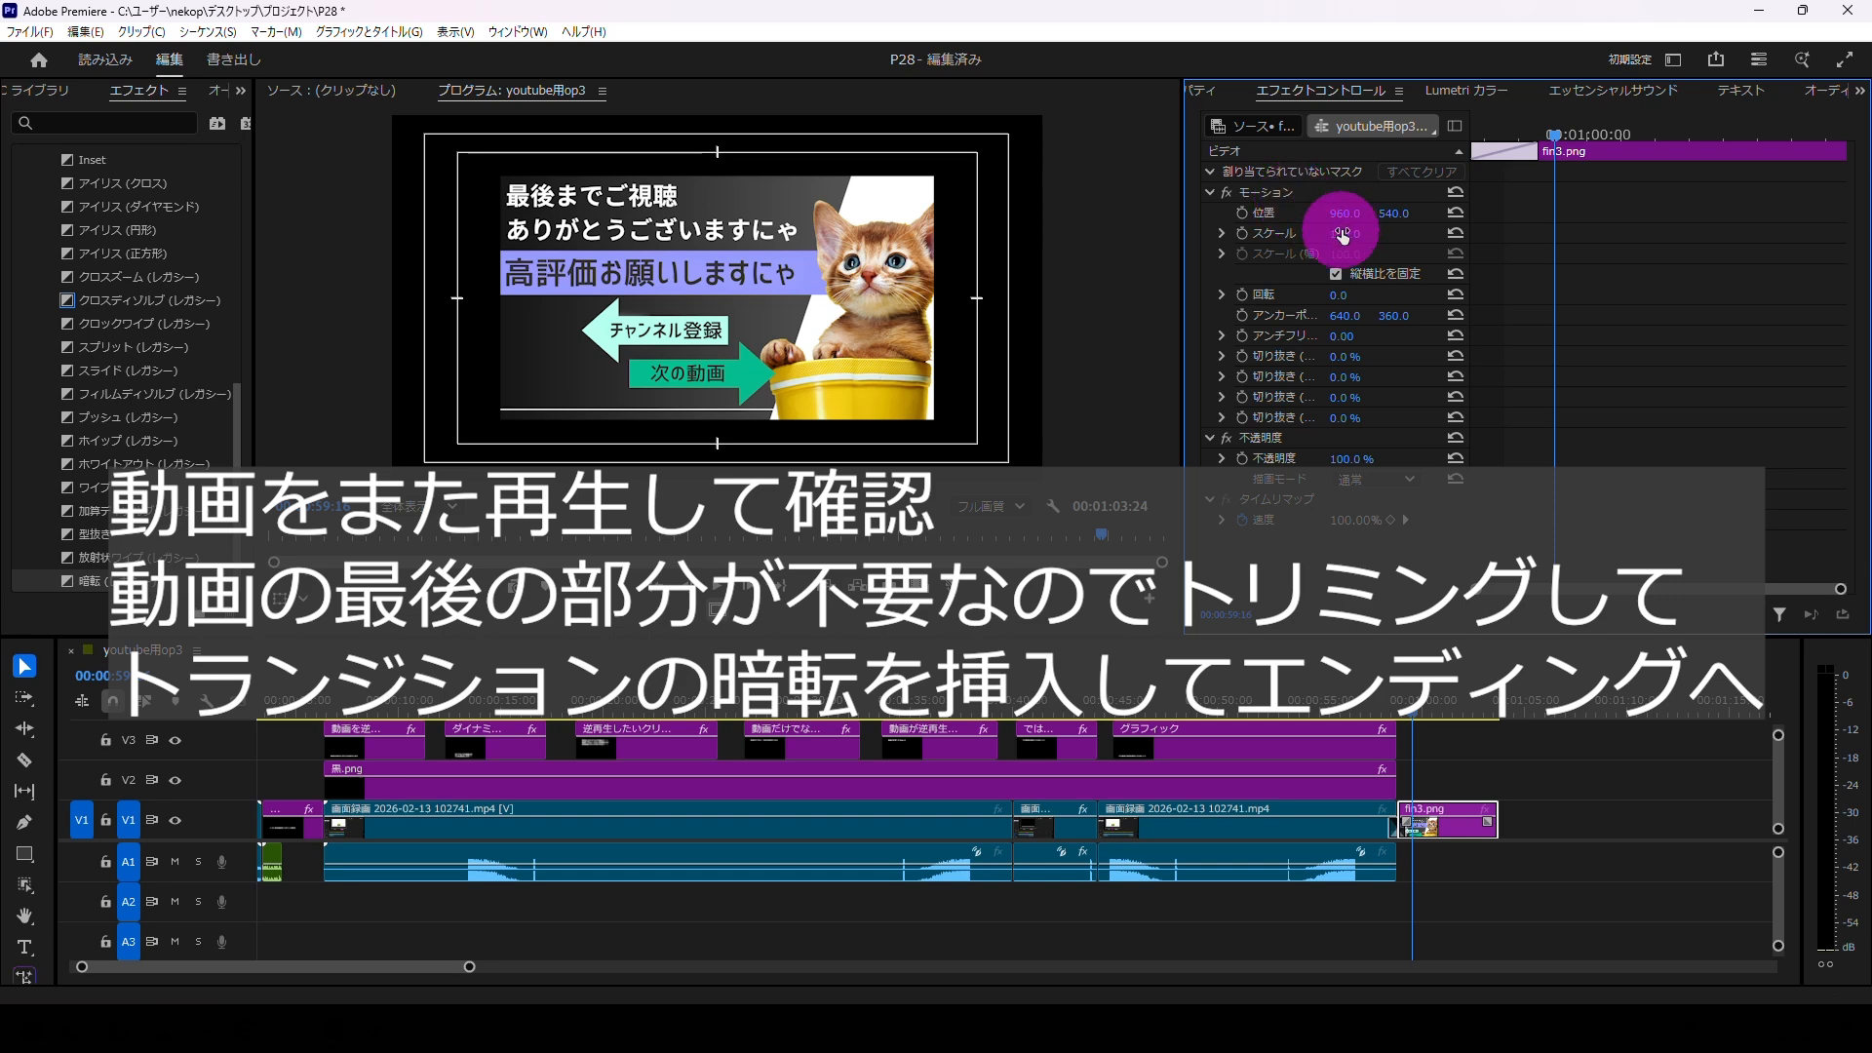
drag(1345, 234, 1357, 235)
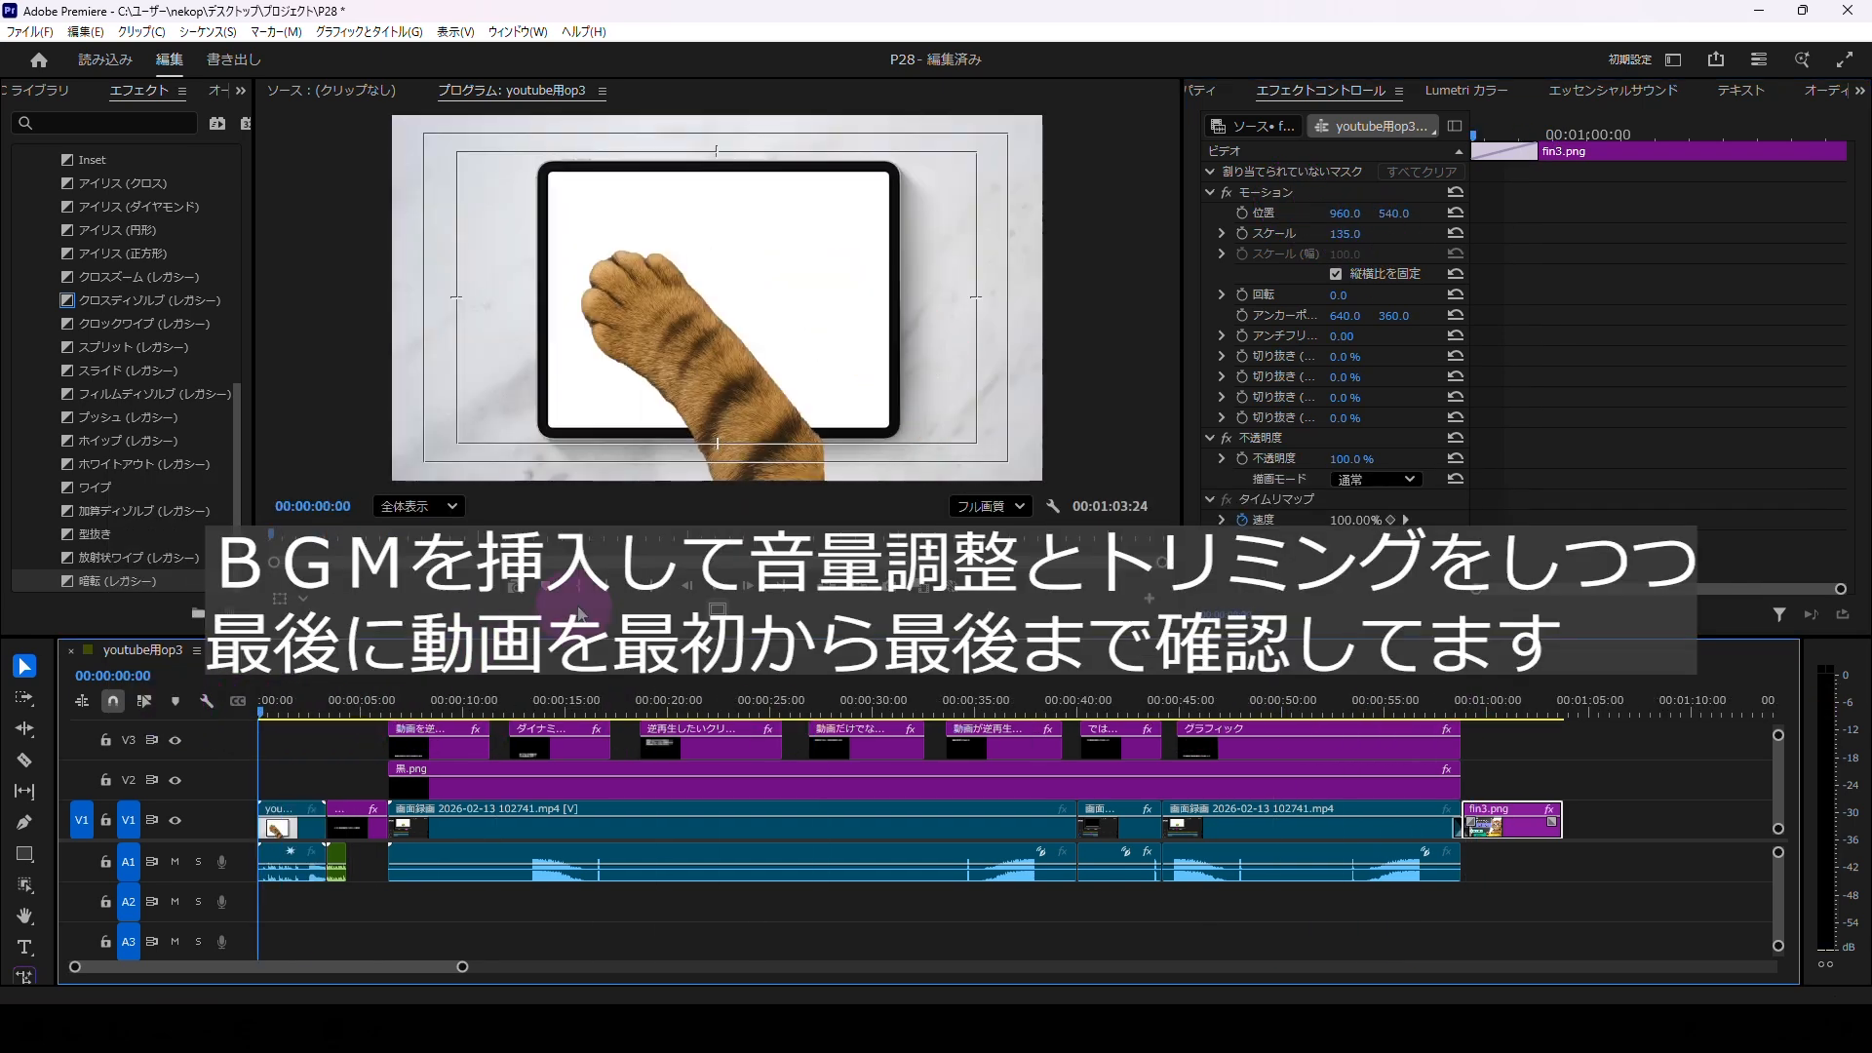
Step: Play back the opening, and place the BGM audio clip on A2 starting at 00:00:03:07
click(711, 591)
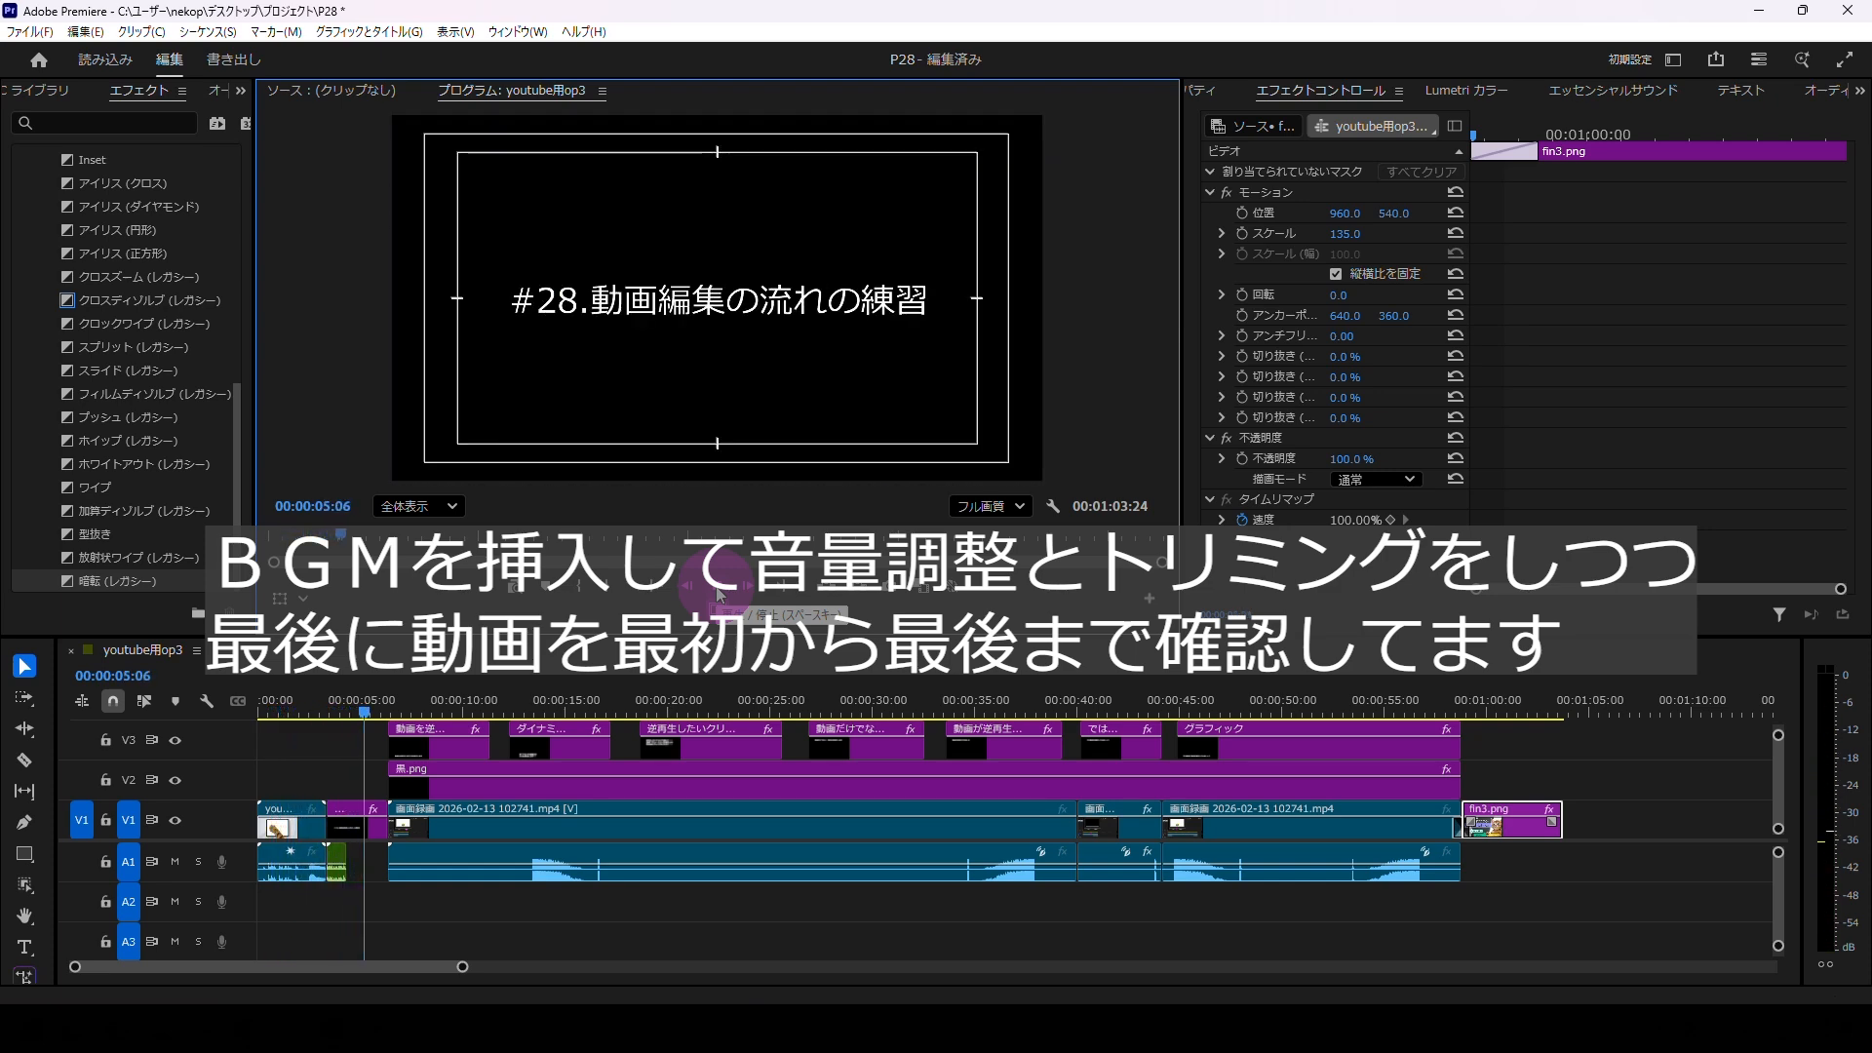
click(718, 593)
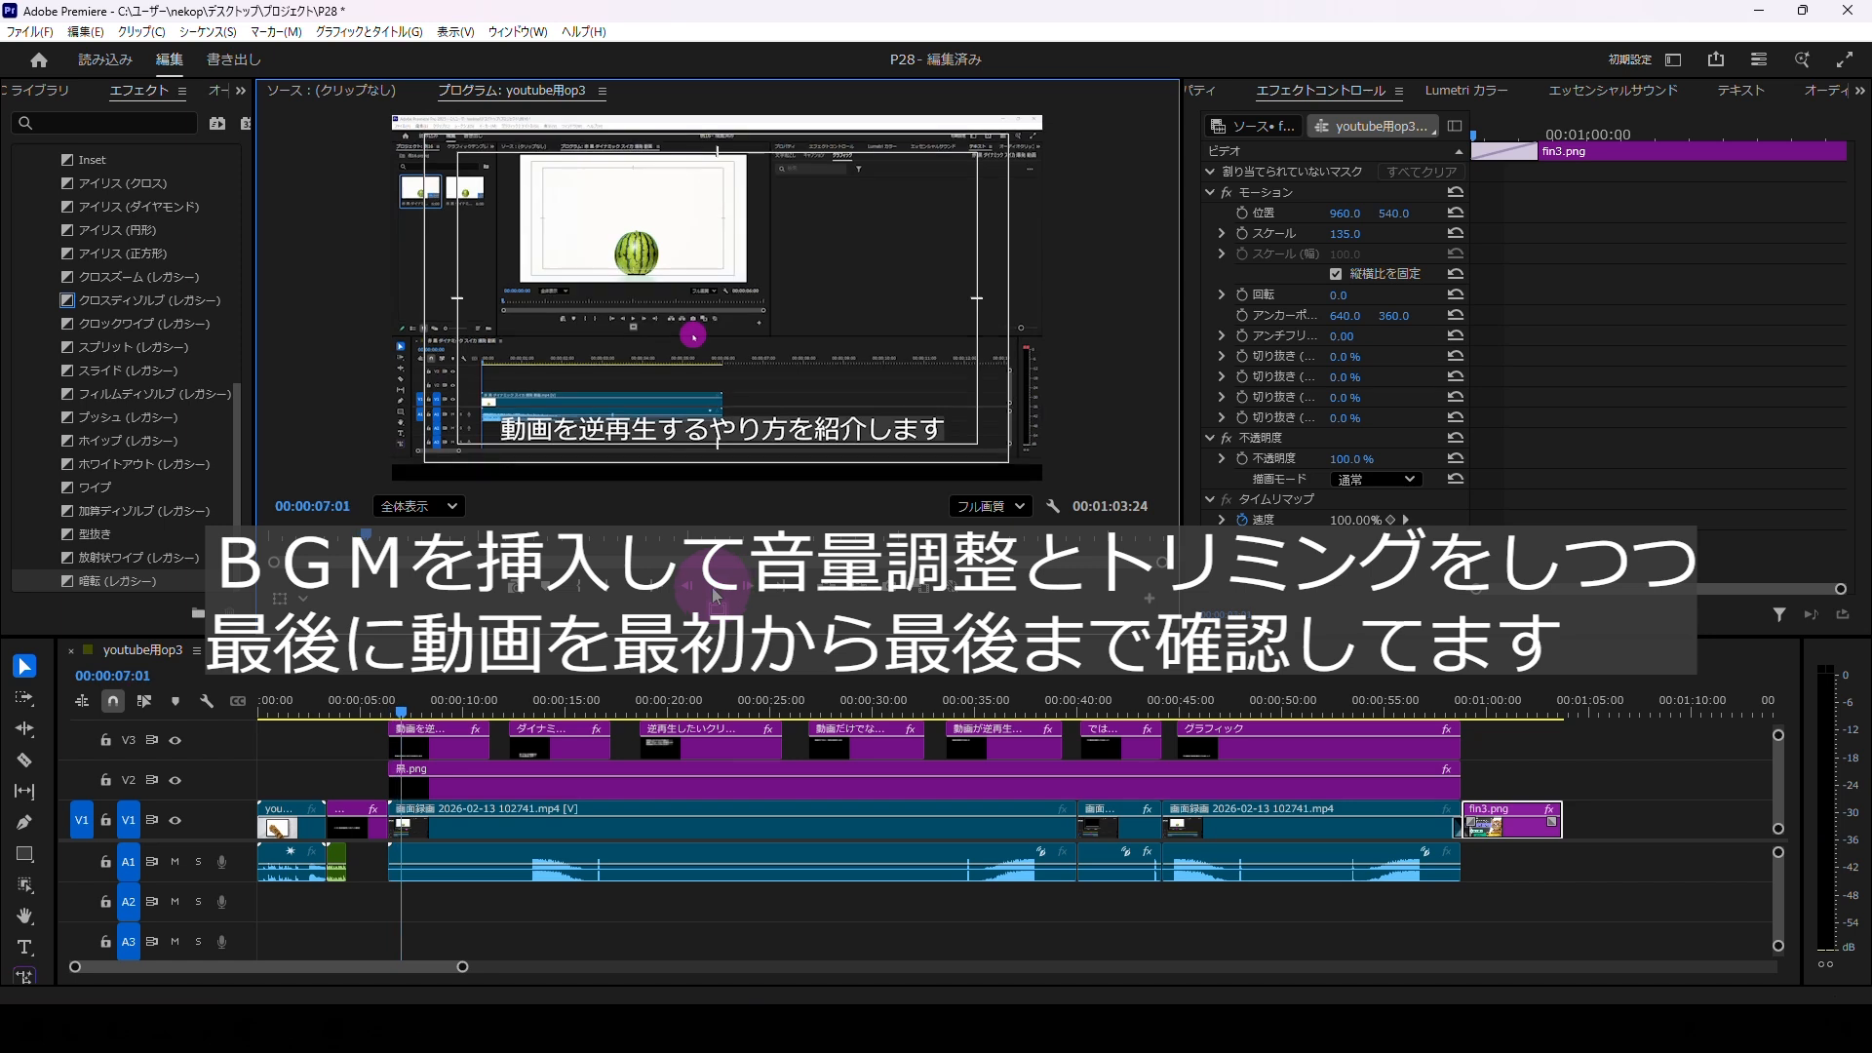
drag(405, 715, 324, 707)
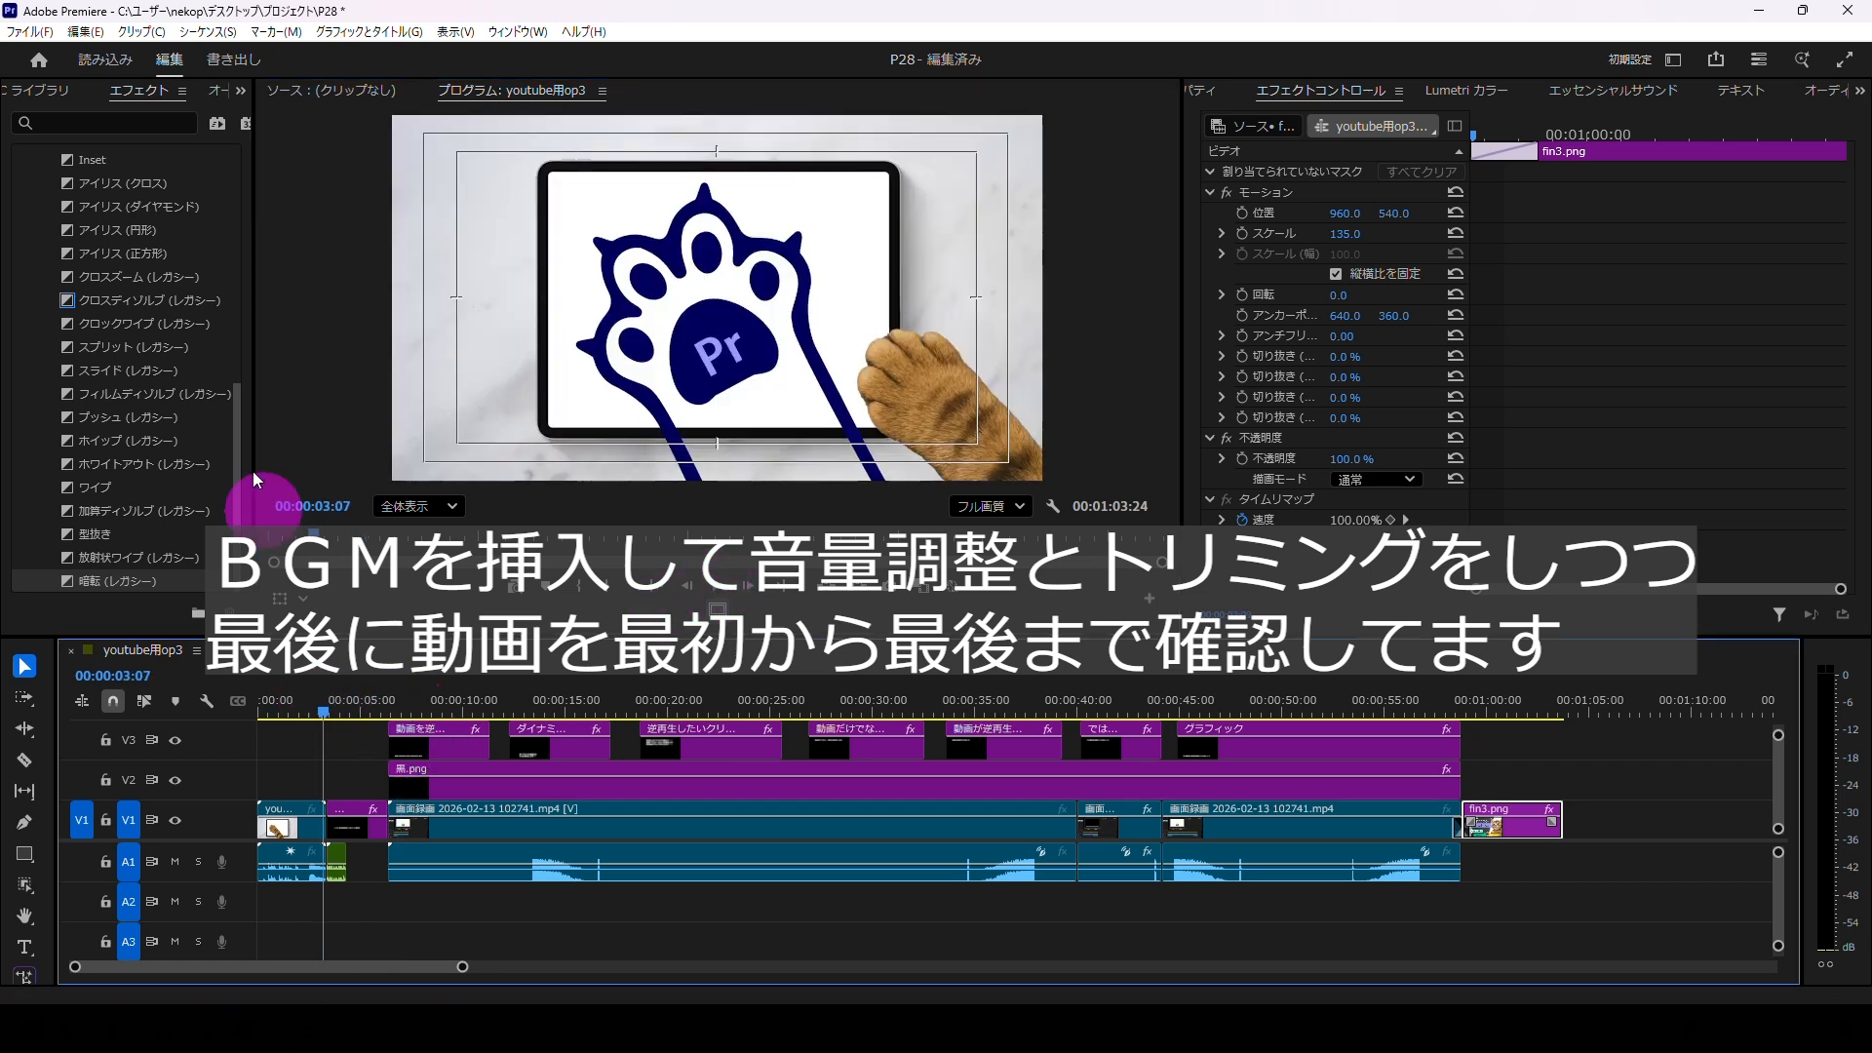
click(243, 100)
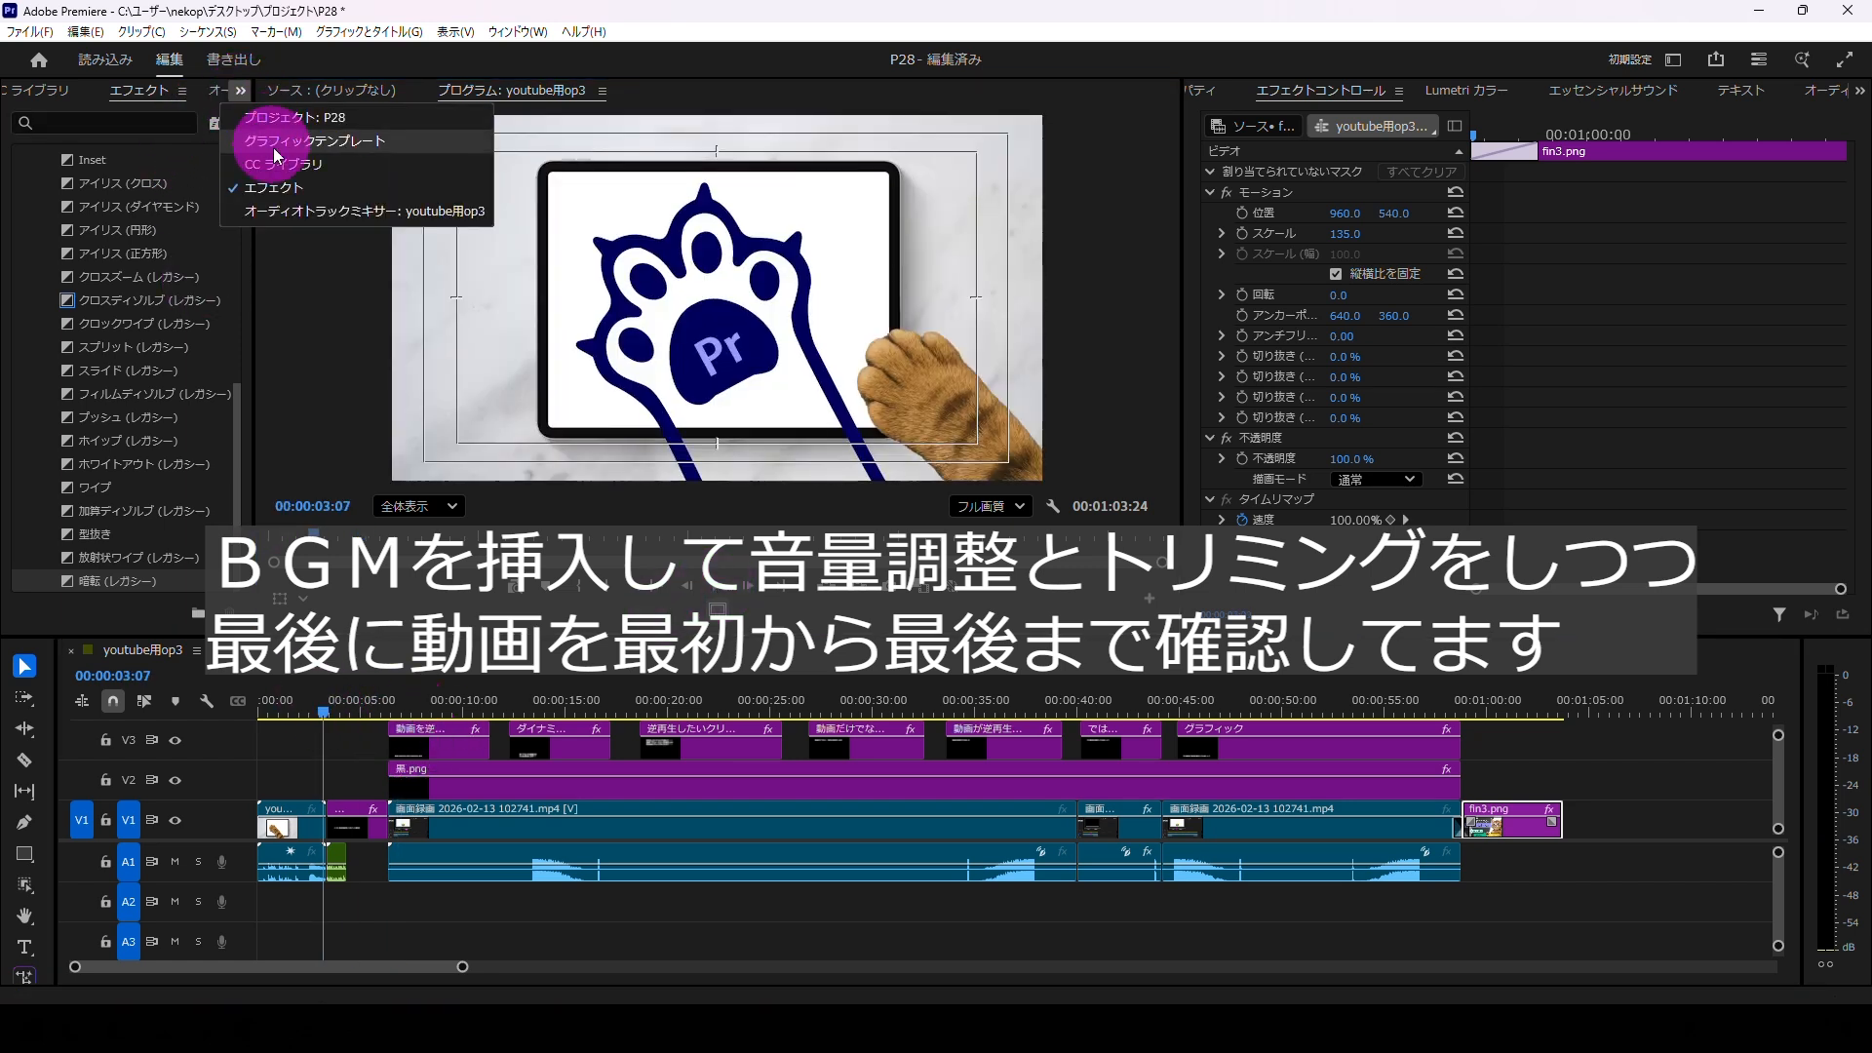
click(281, 127)
drag(70, 479, 332, 907)
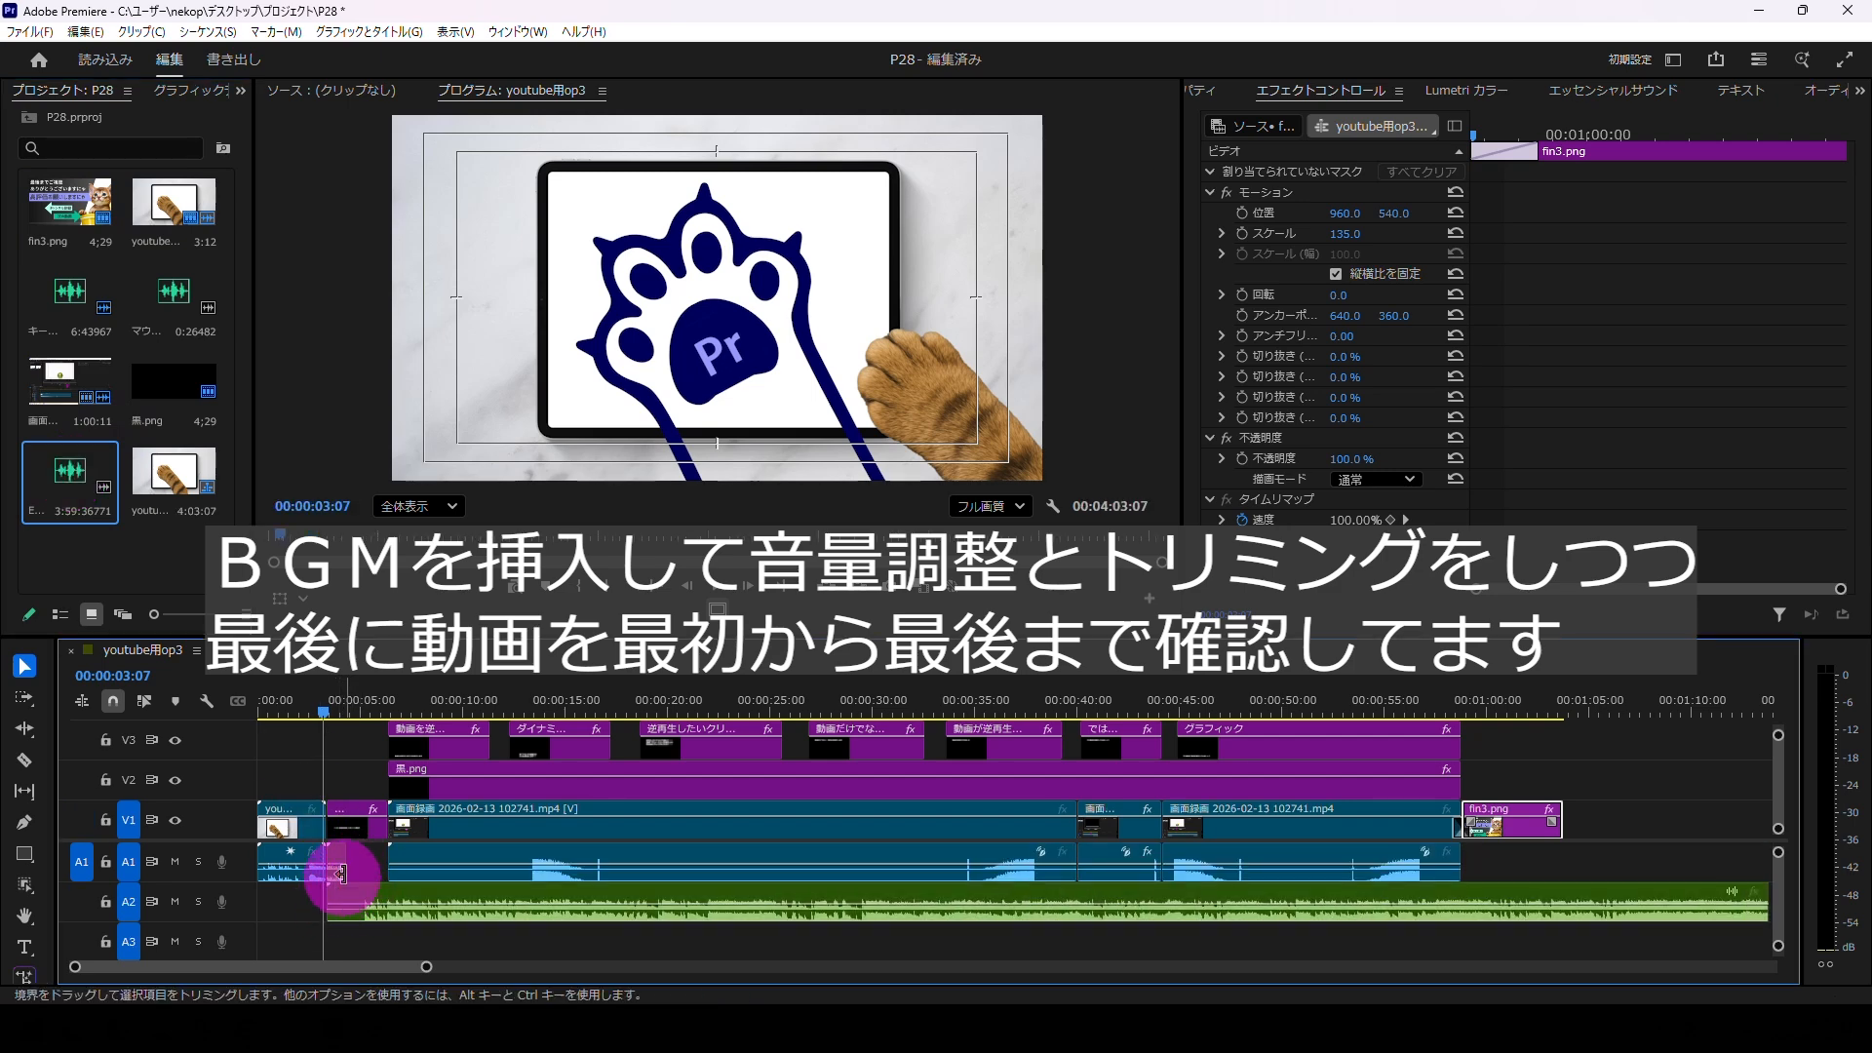
Step: Lower the volume of the BGM on A2 to about -19 dB in the audio clip mixer while it plays
click(714, 590)
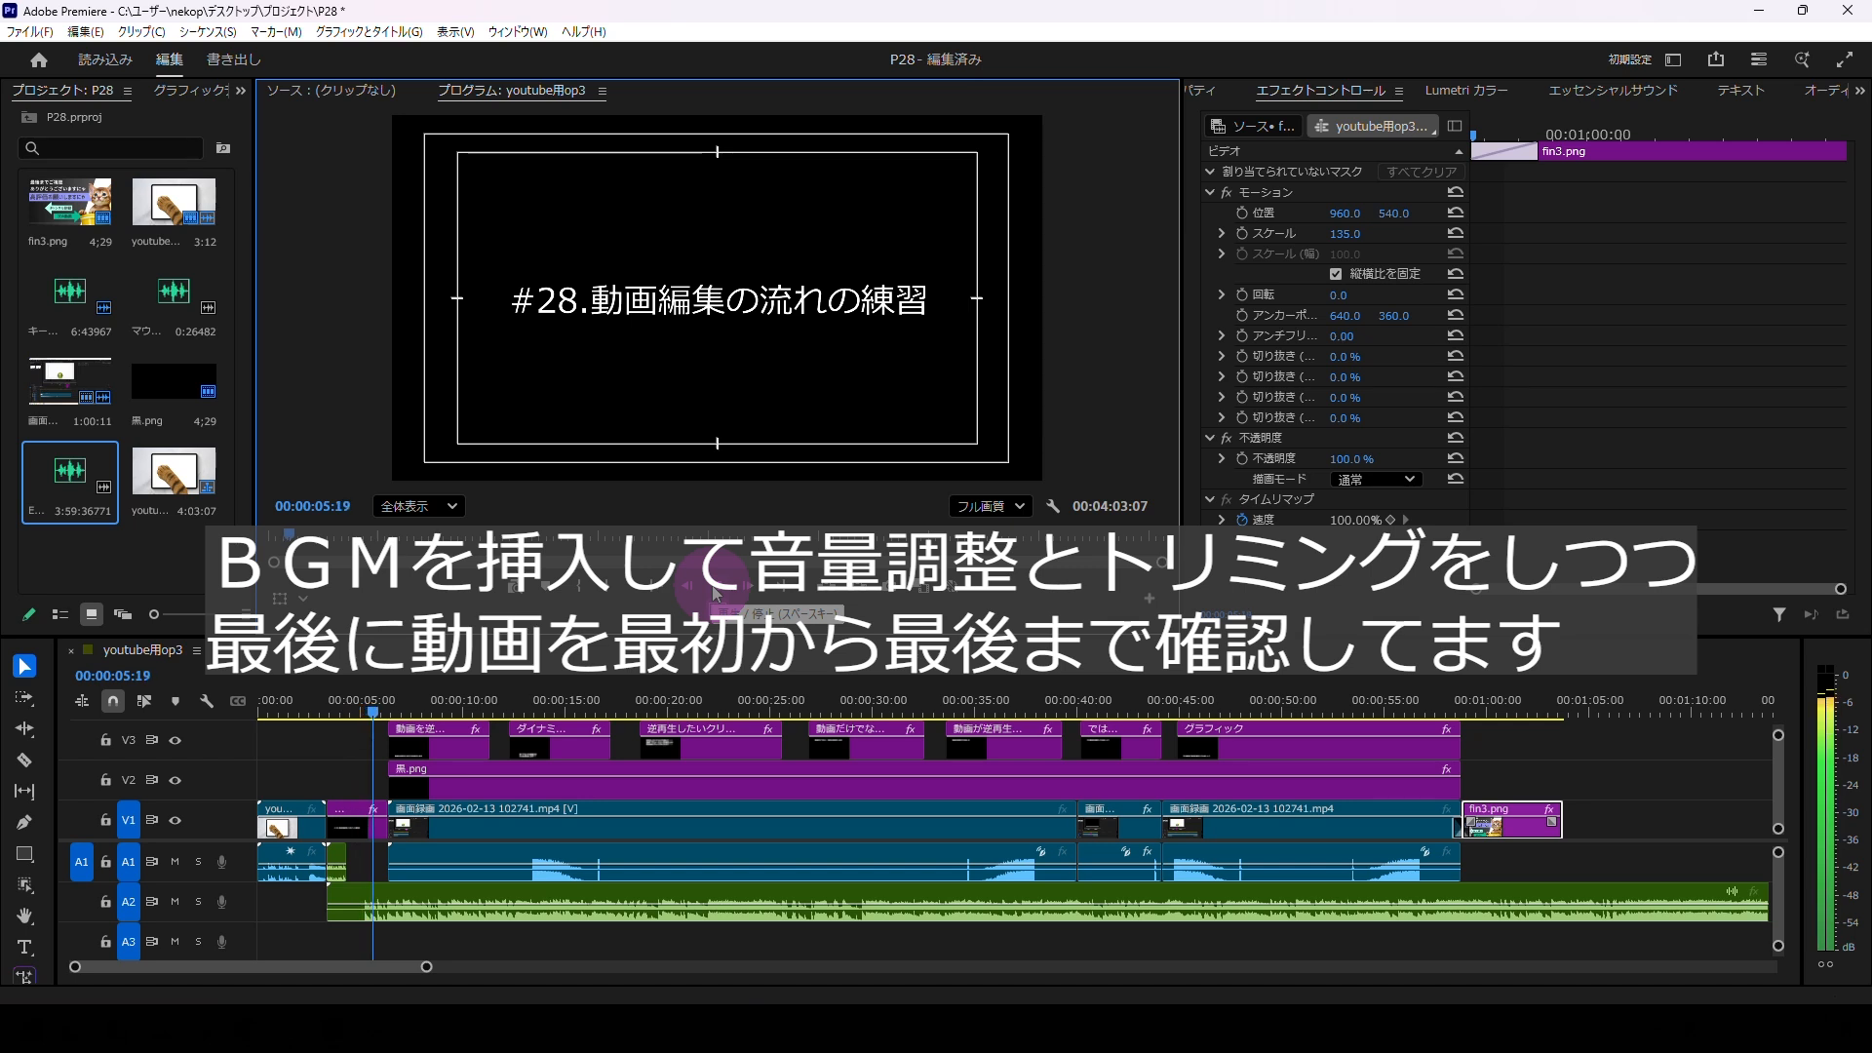
click(1183, 380)
click(1827, 92)
click(1391, 283)
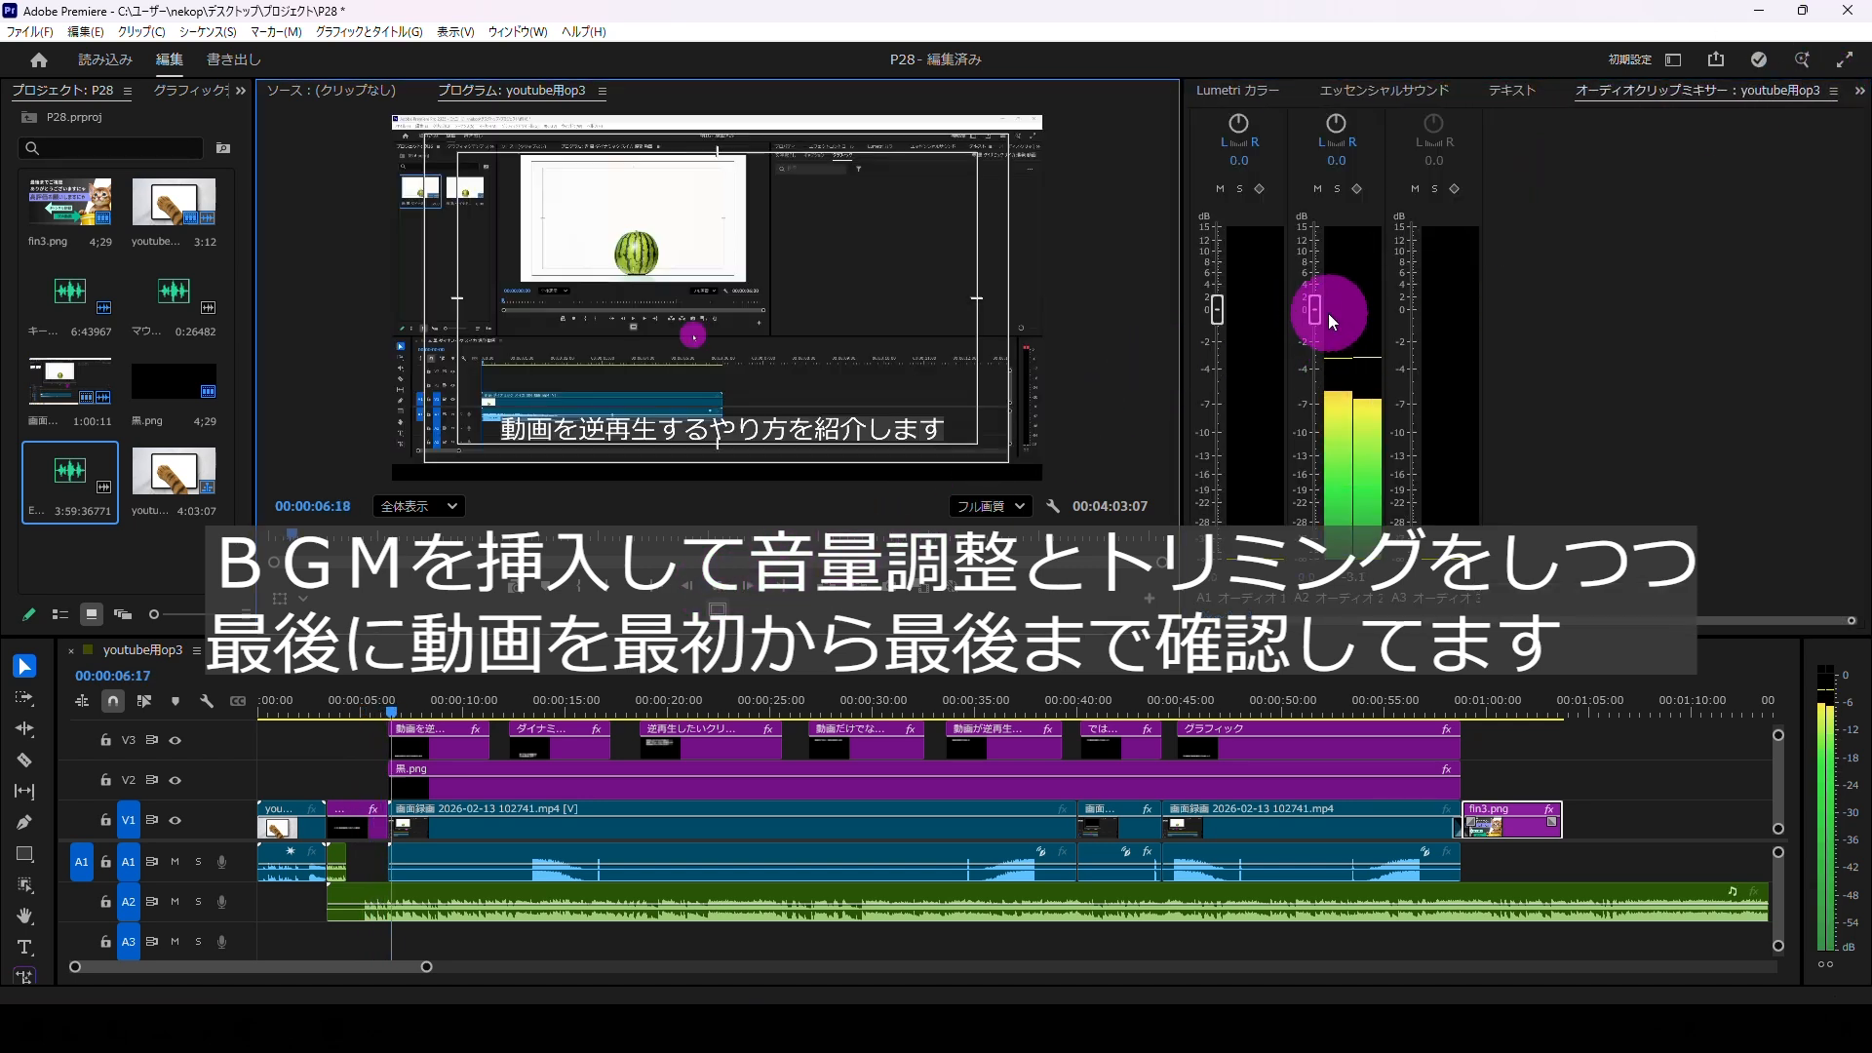
drag(1319, 313, 1335, 487)
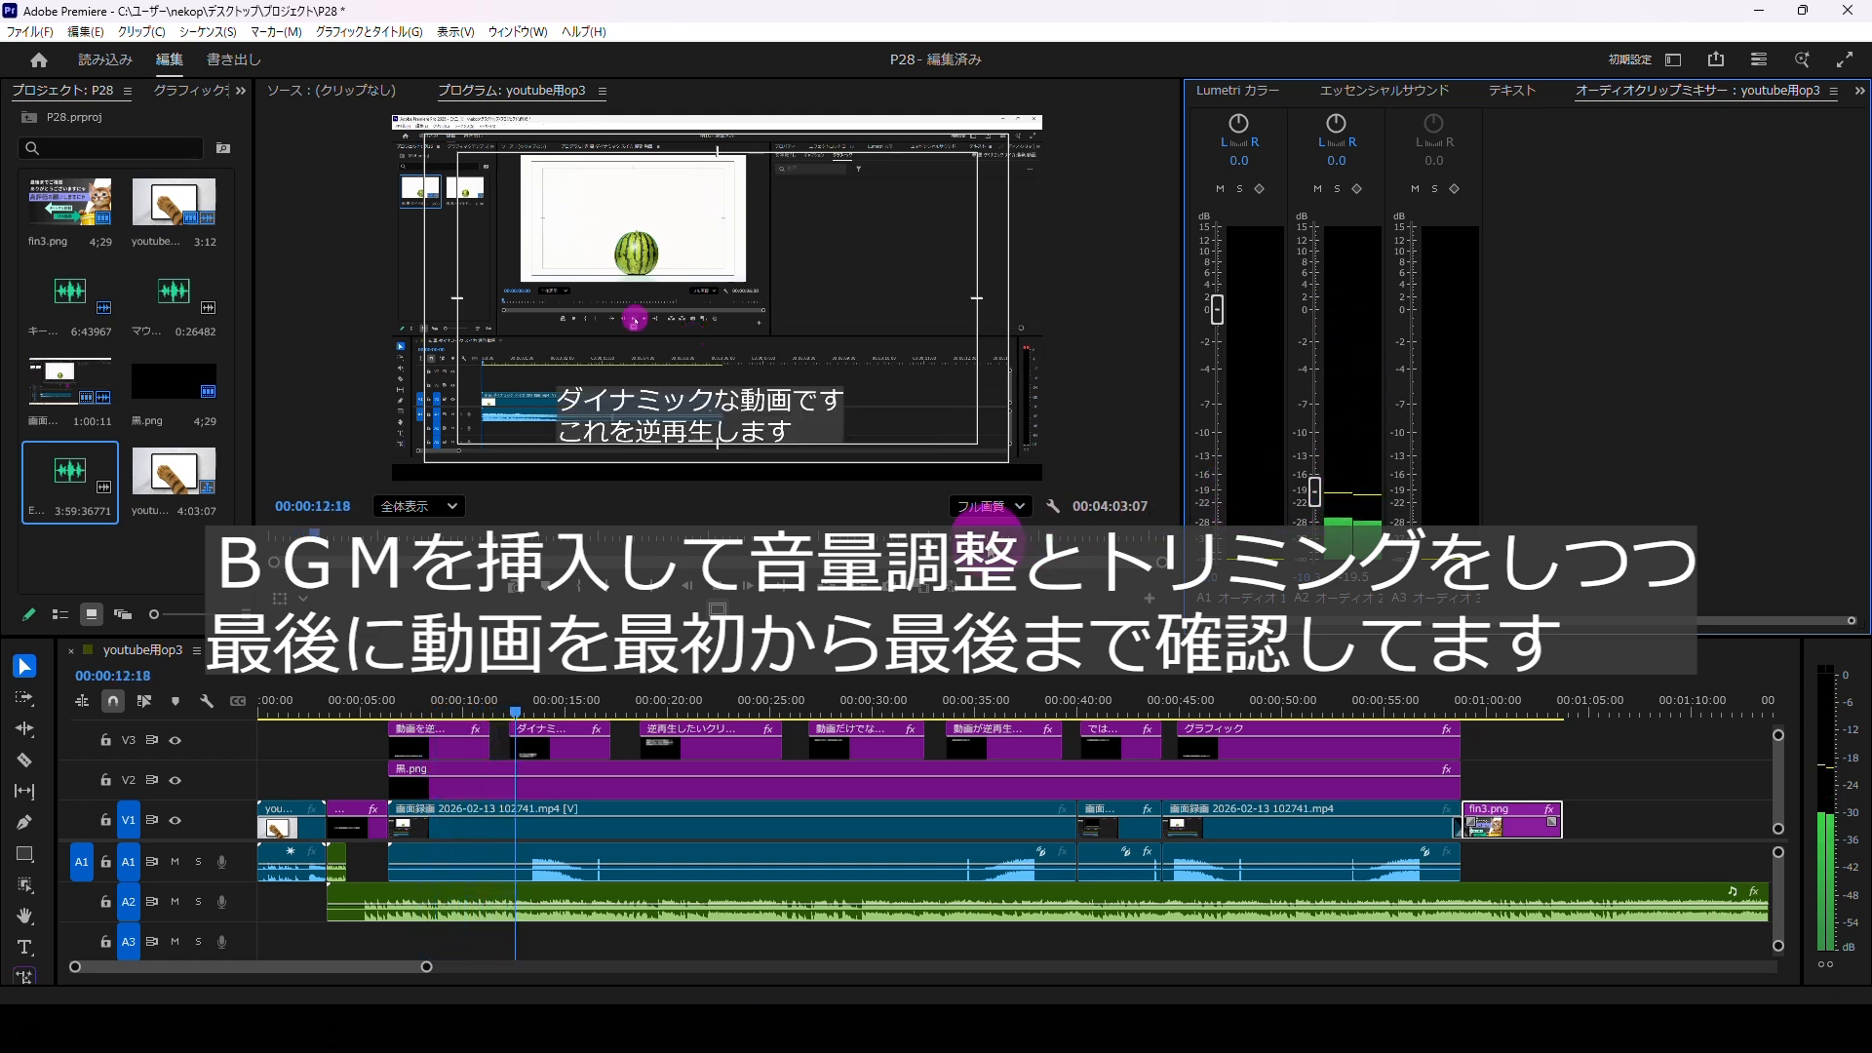
click(710, 606)
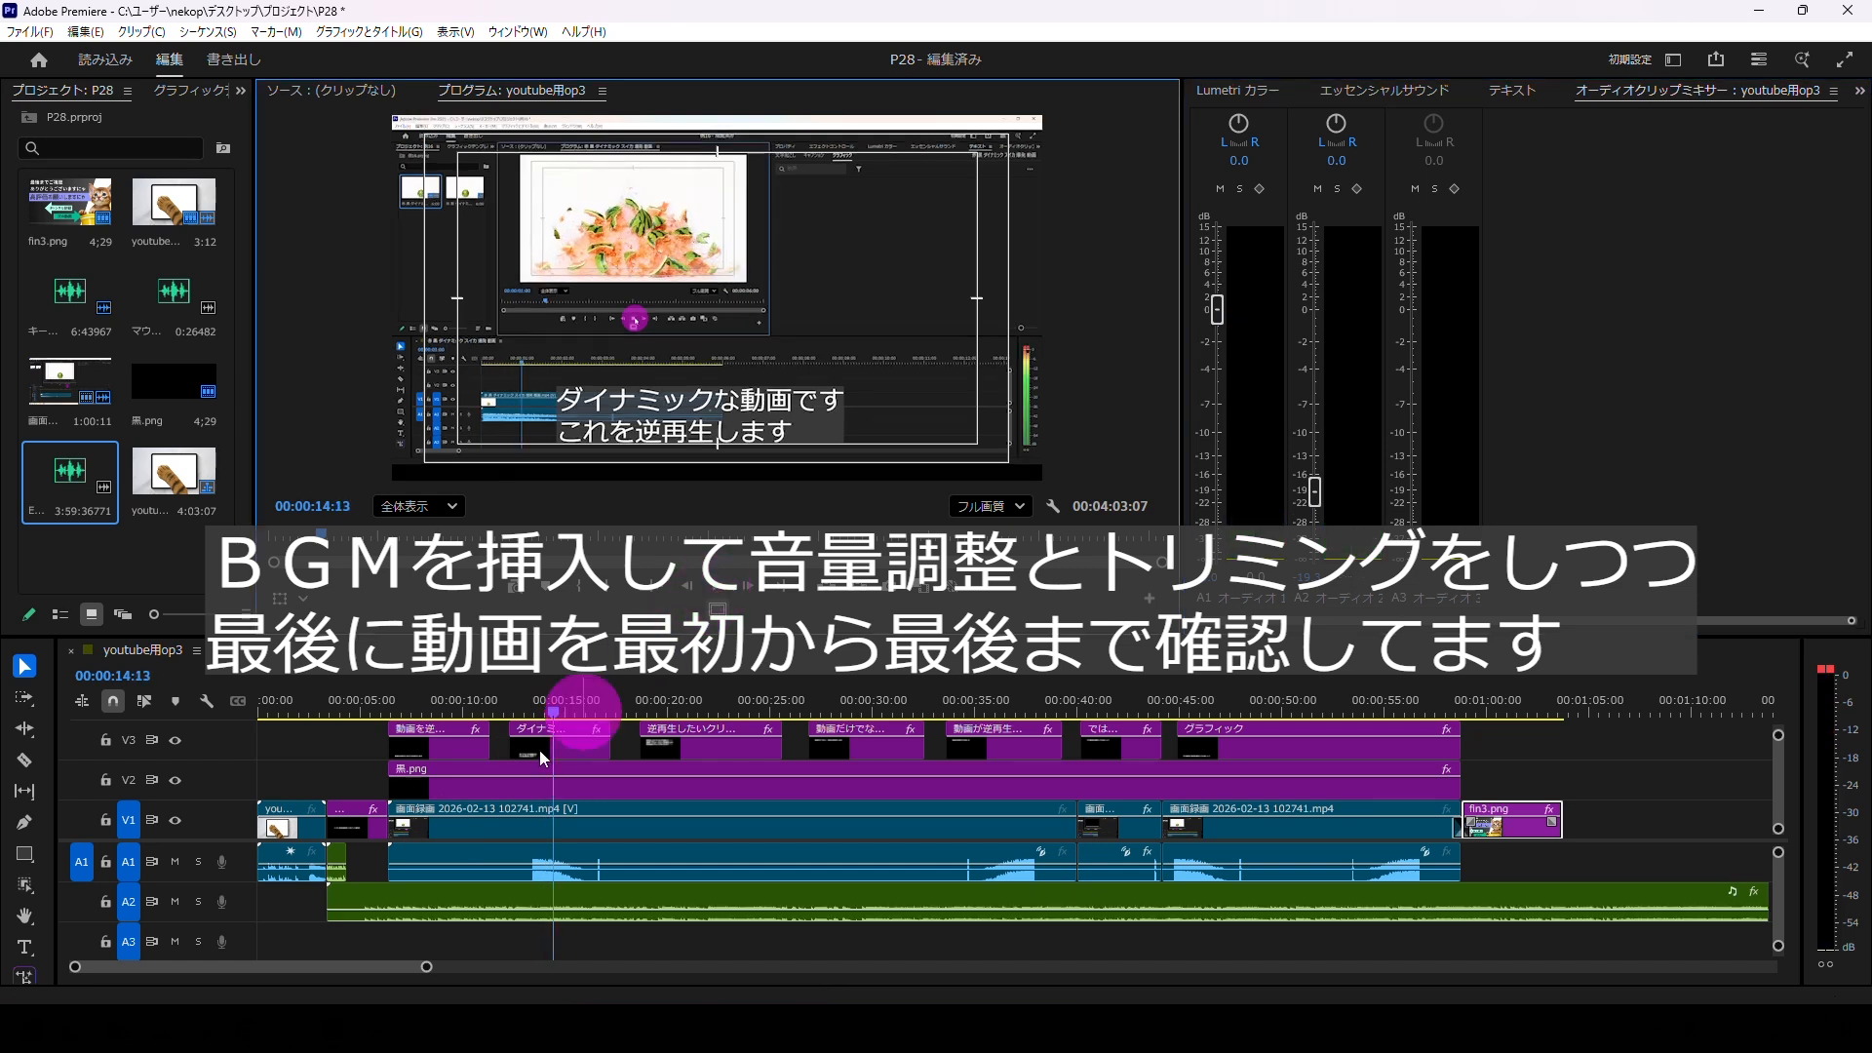
Step: Trim the BGM on A2 to end together with fin3.png at 00:01:03:24 and play the sequence through to the end
drag(317, 963, 669, 978)
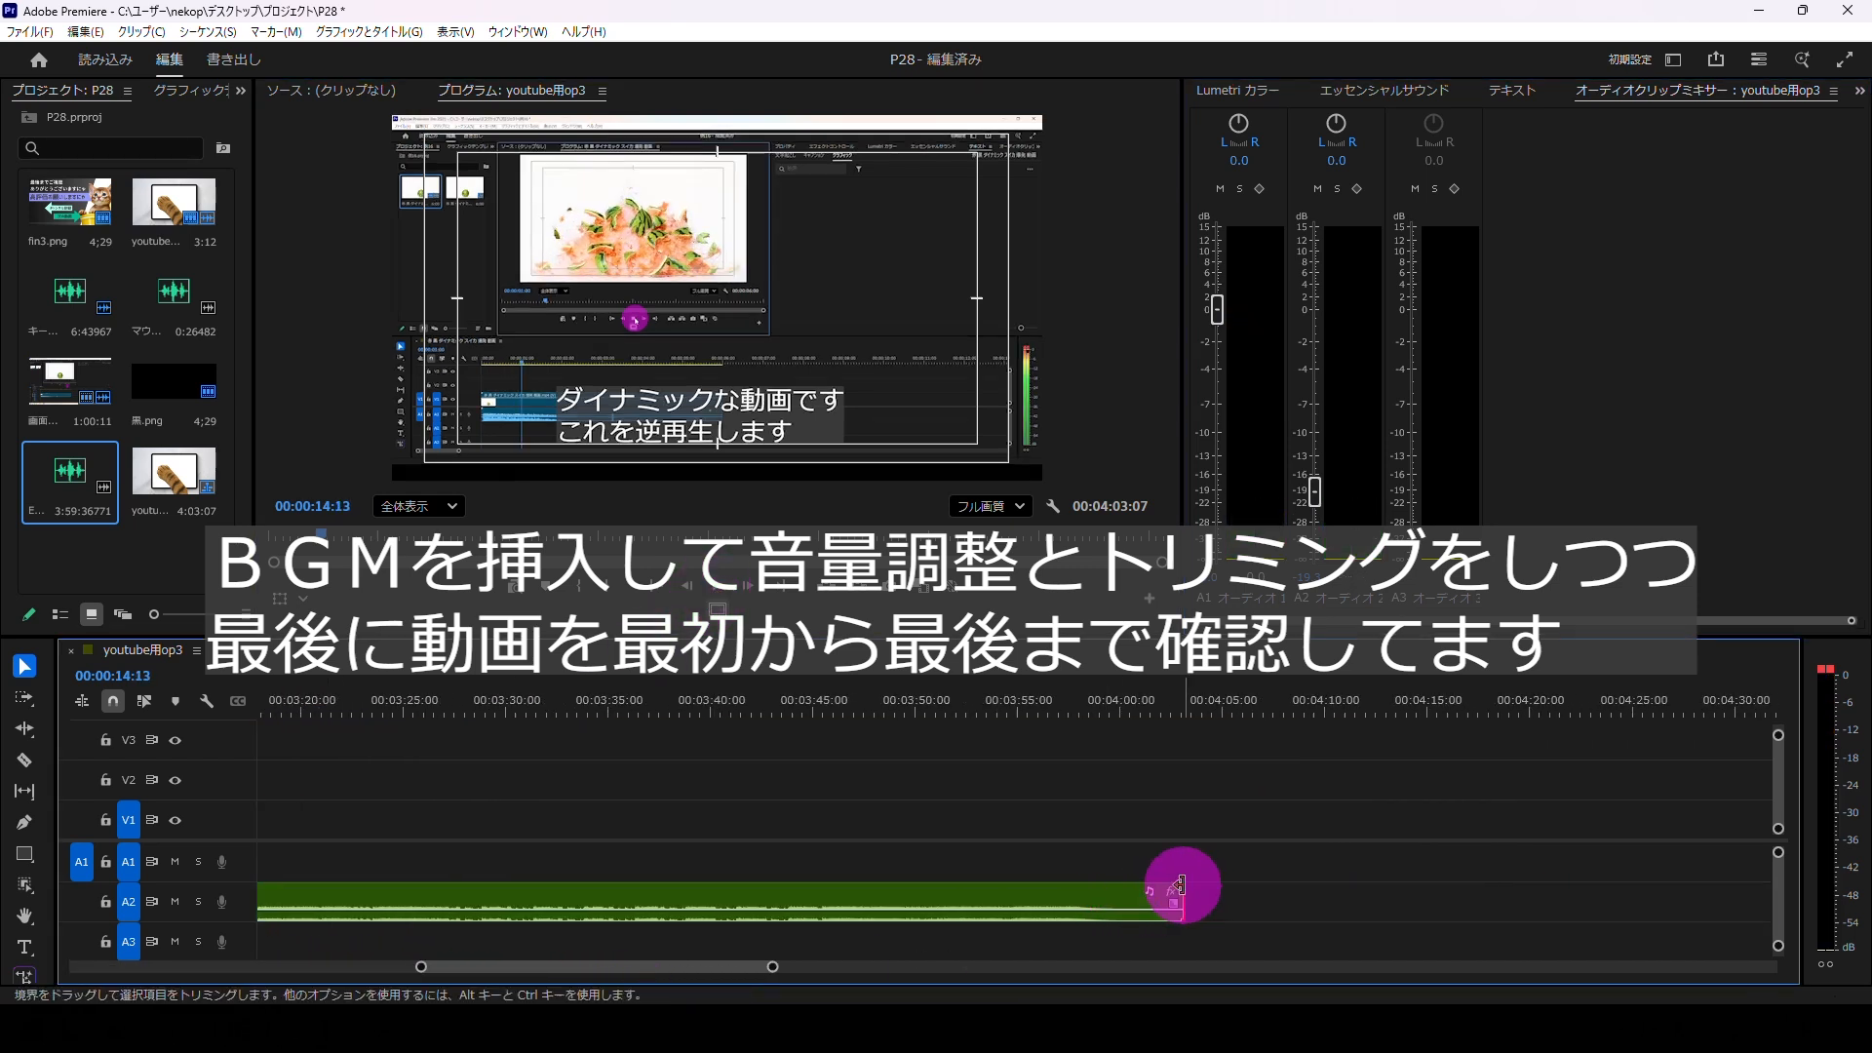
drag(1180, 885, 582, 911)
drag(458, 963, 299, 968)
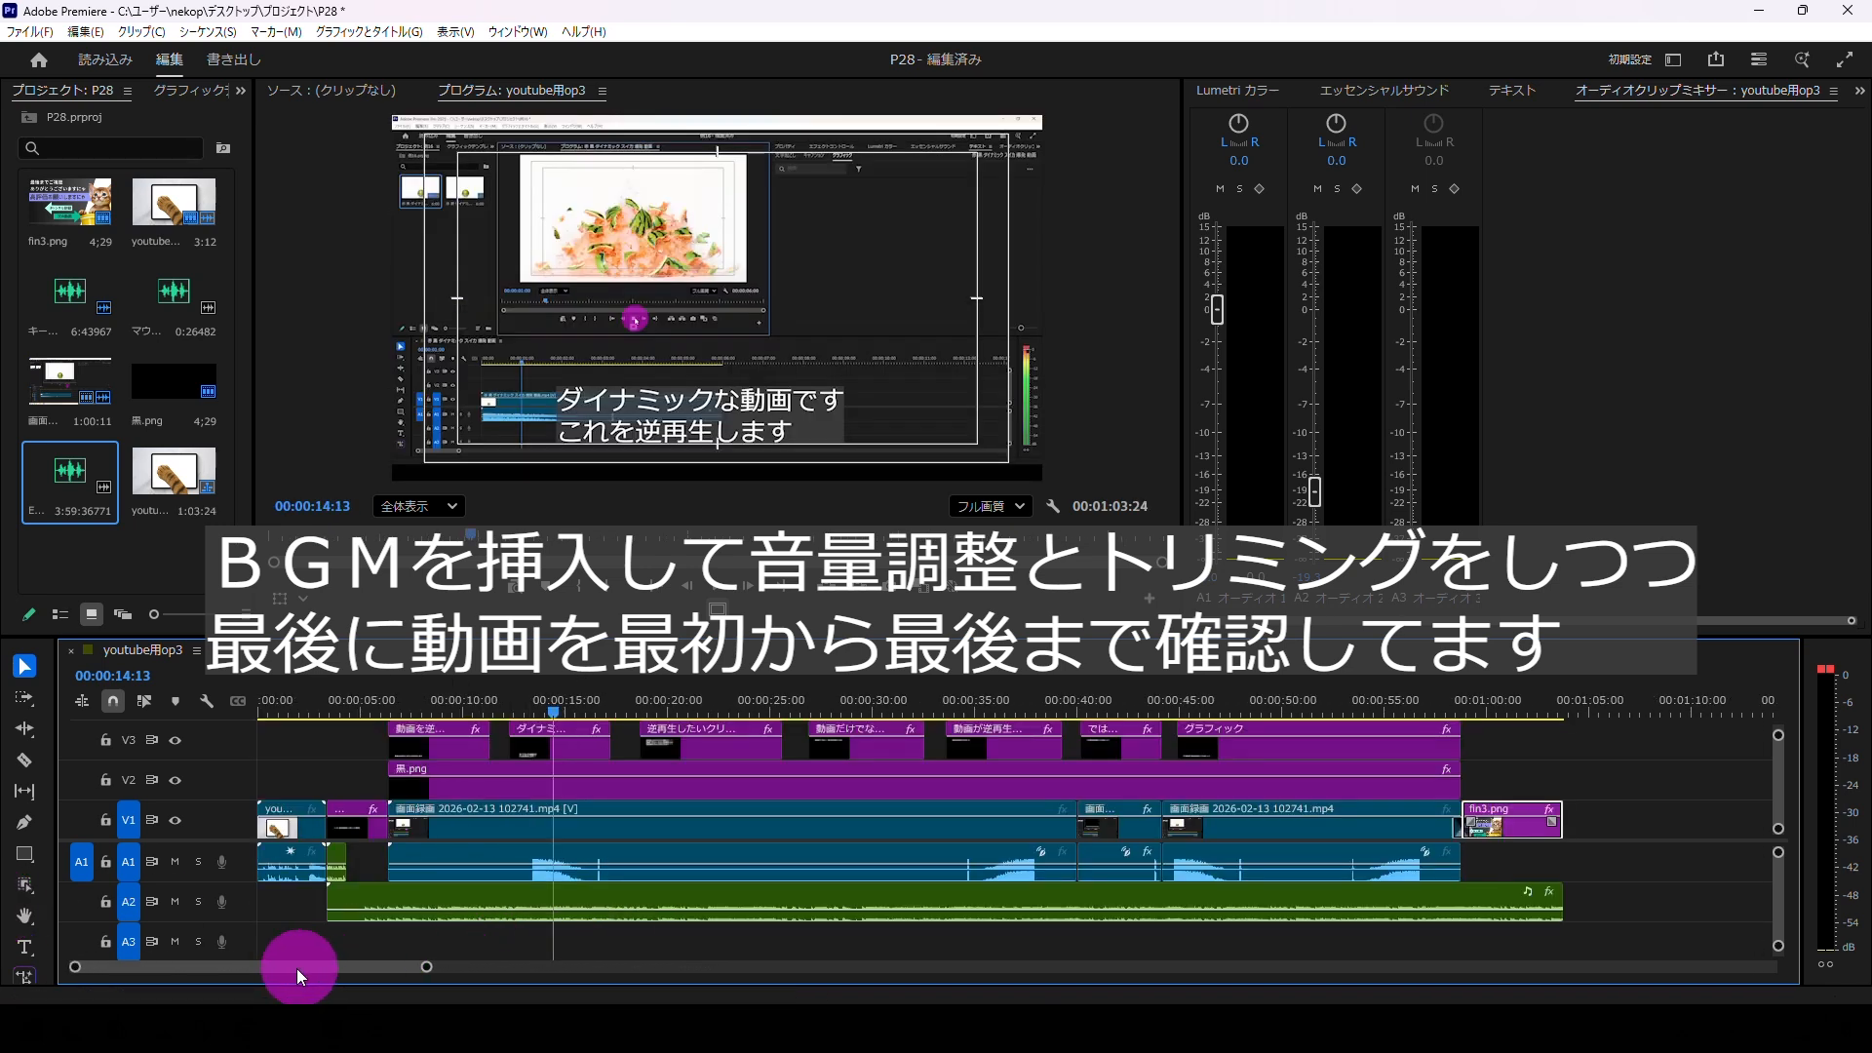
click(718, 586)
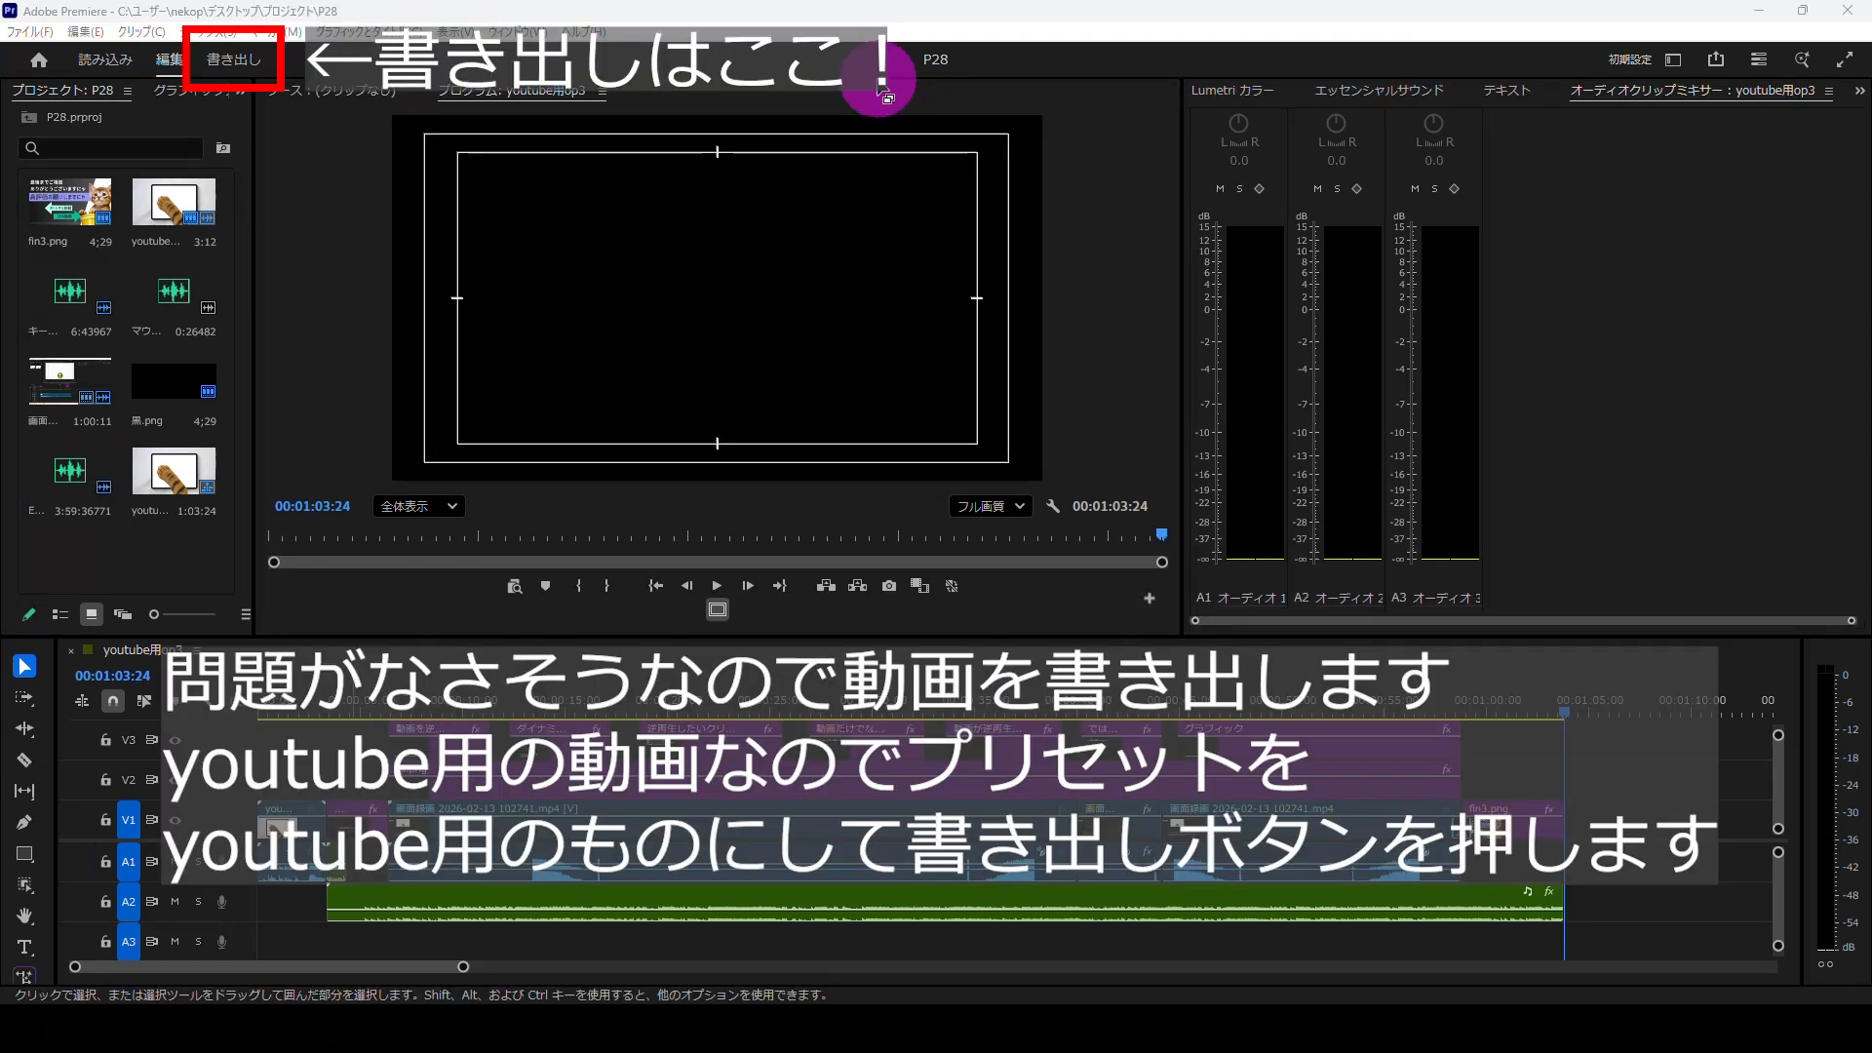
Step: Open the export settings for the sequence and choose the YouTube 1080p フル HD preset
click(226, 61)
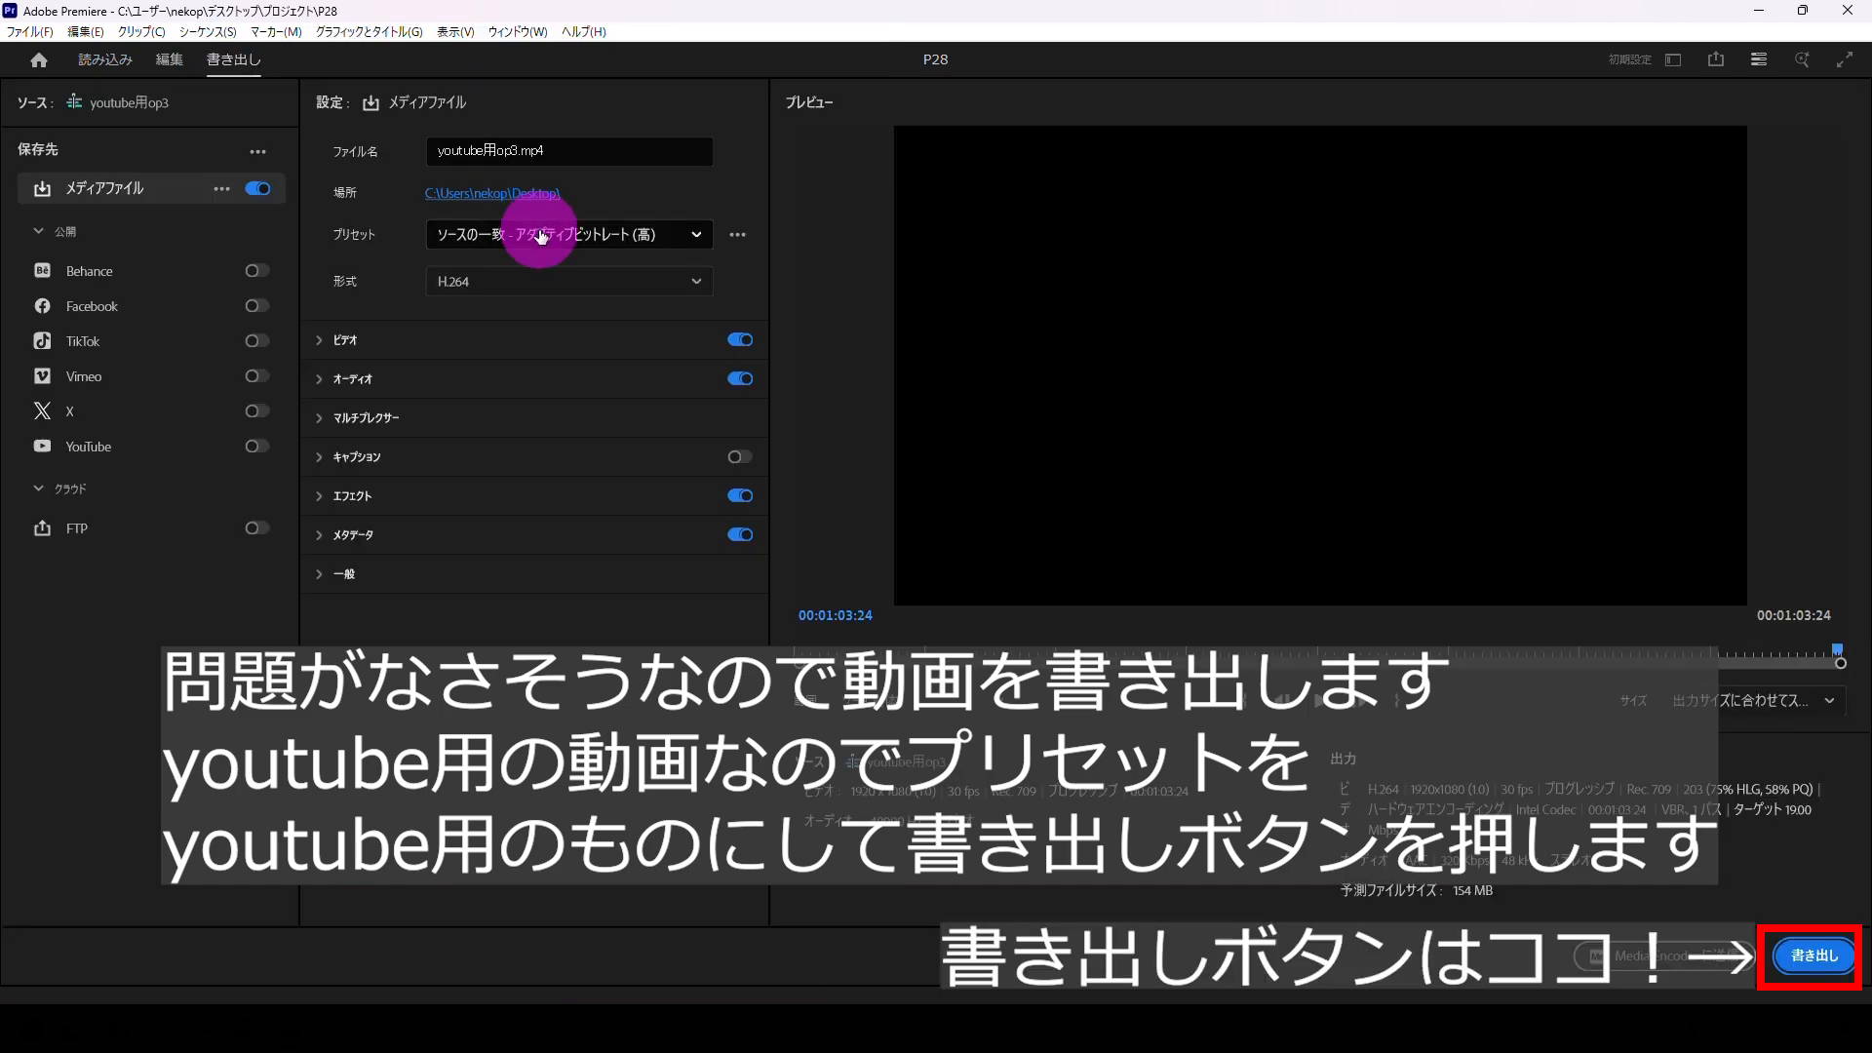
click(541, 237)
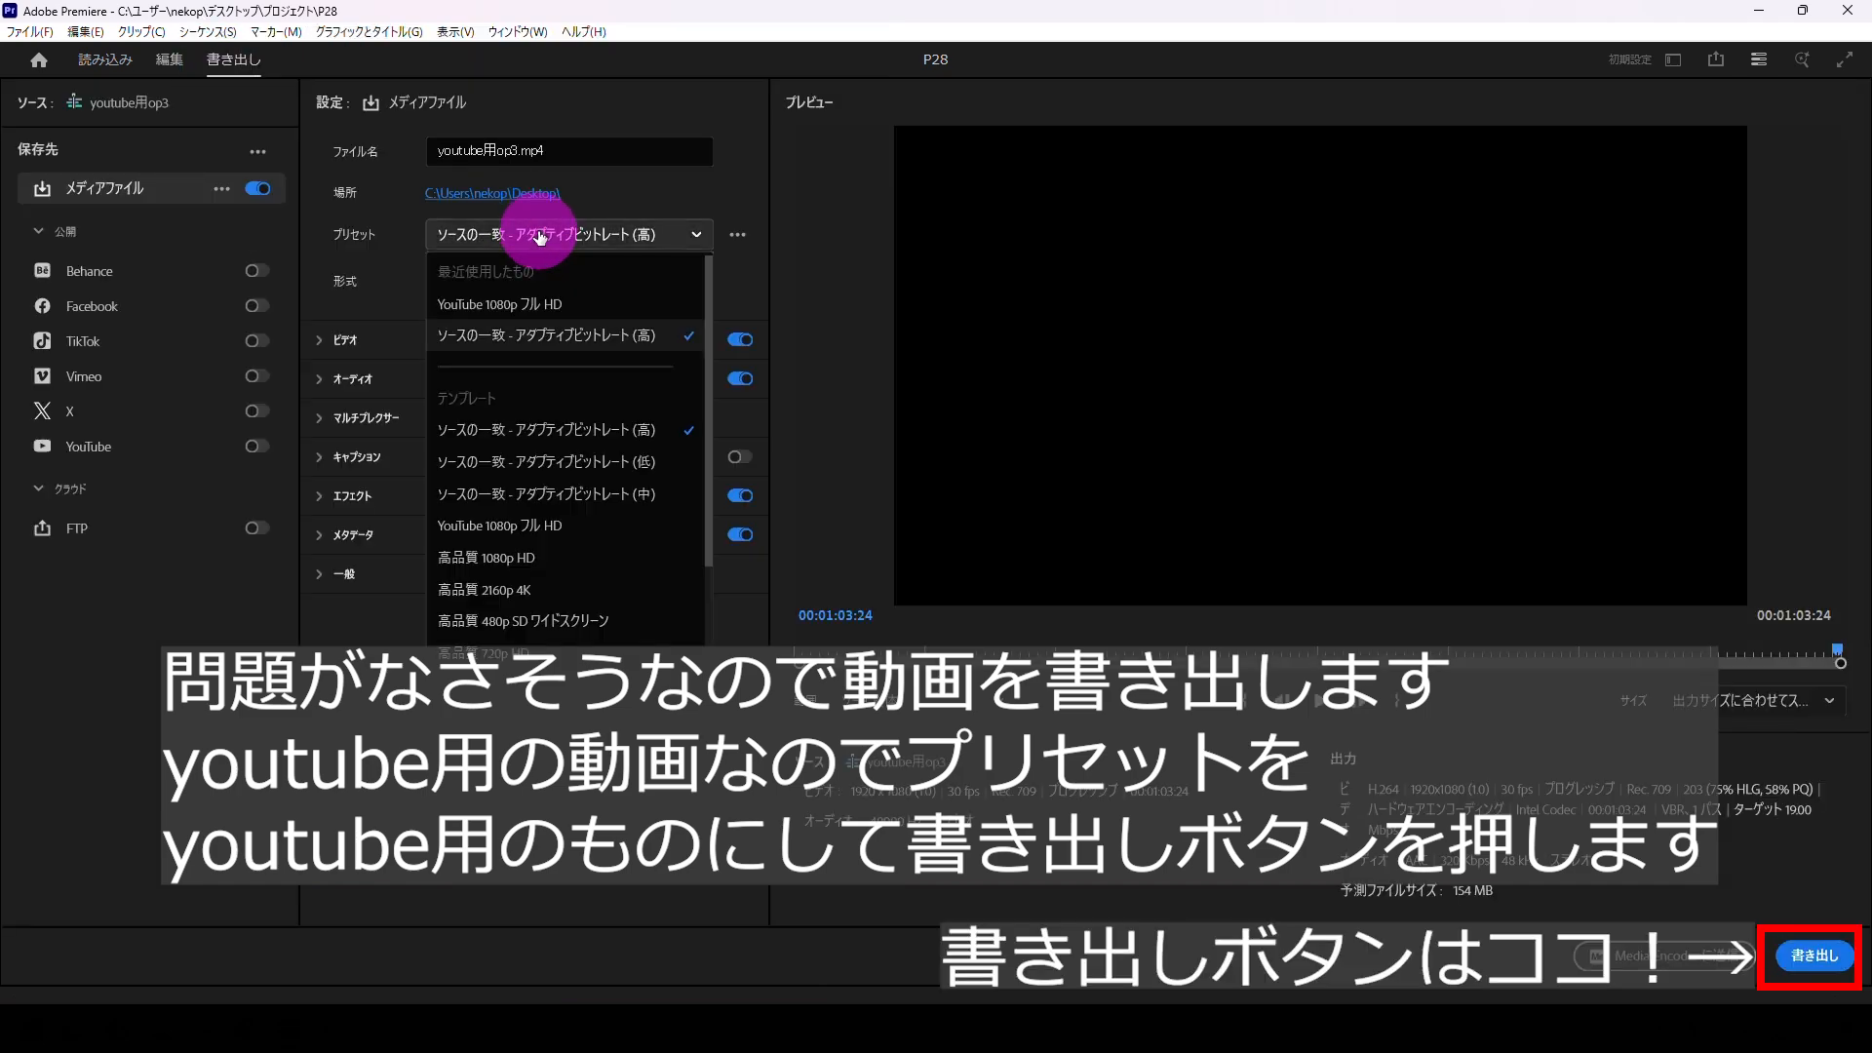
click(541, 303)
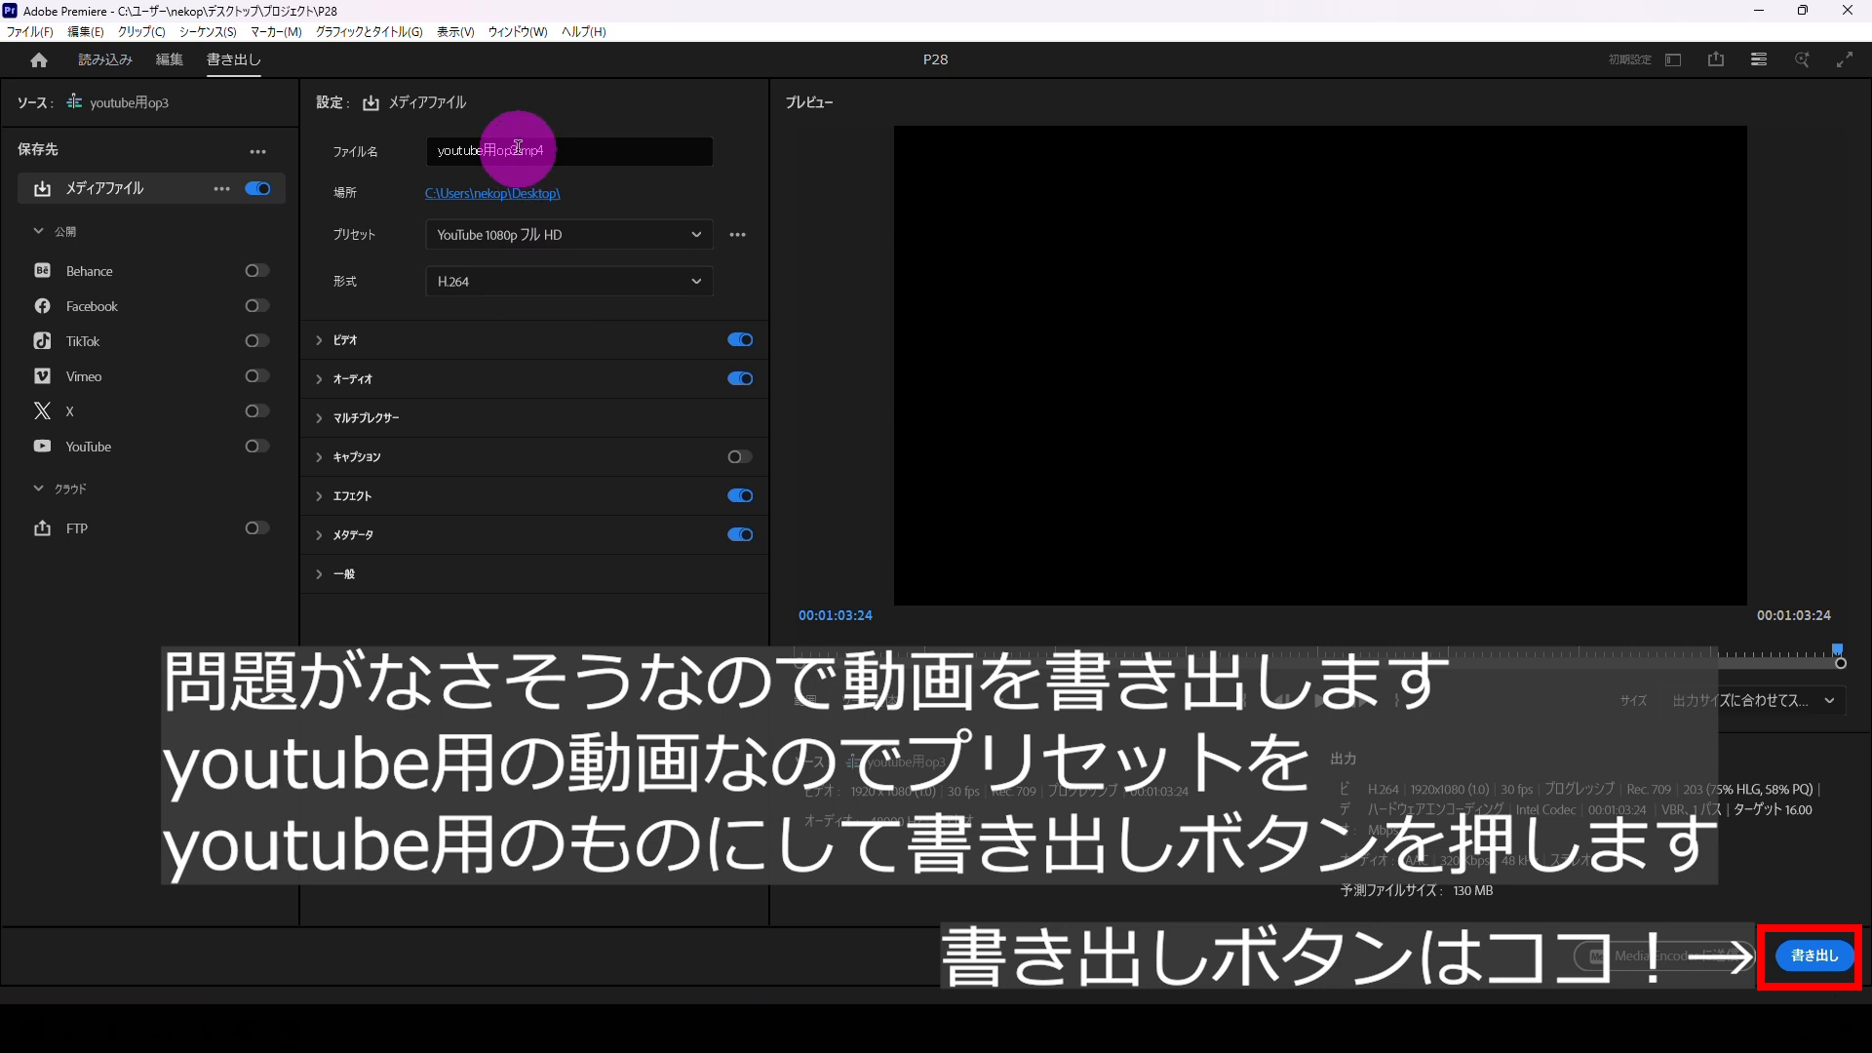
Step: Name the output file 例＃２８ and export the video
click(517, 148)
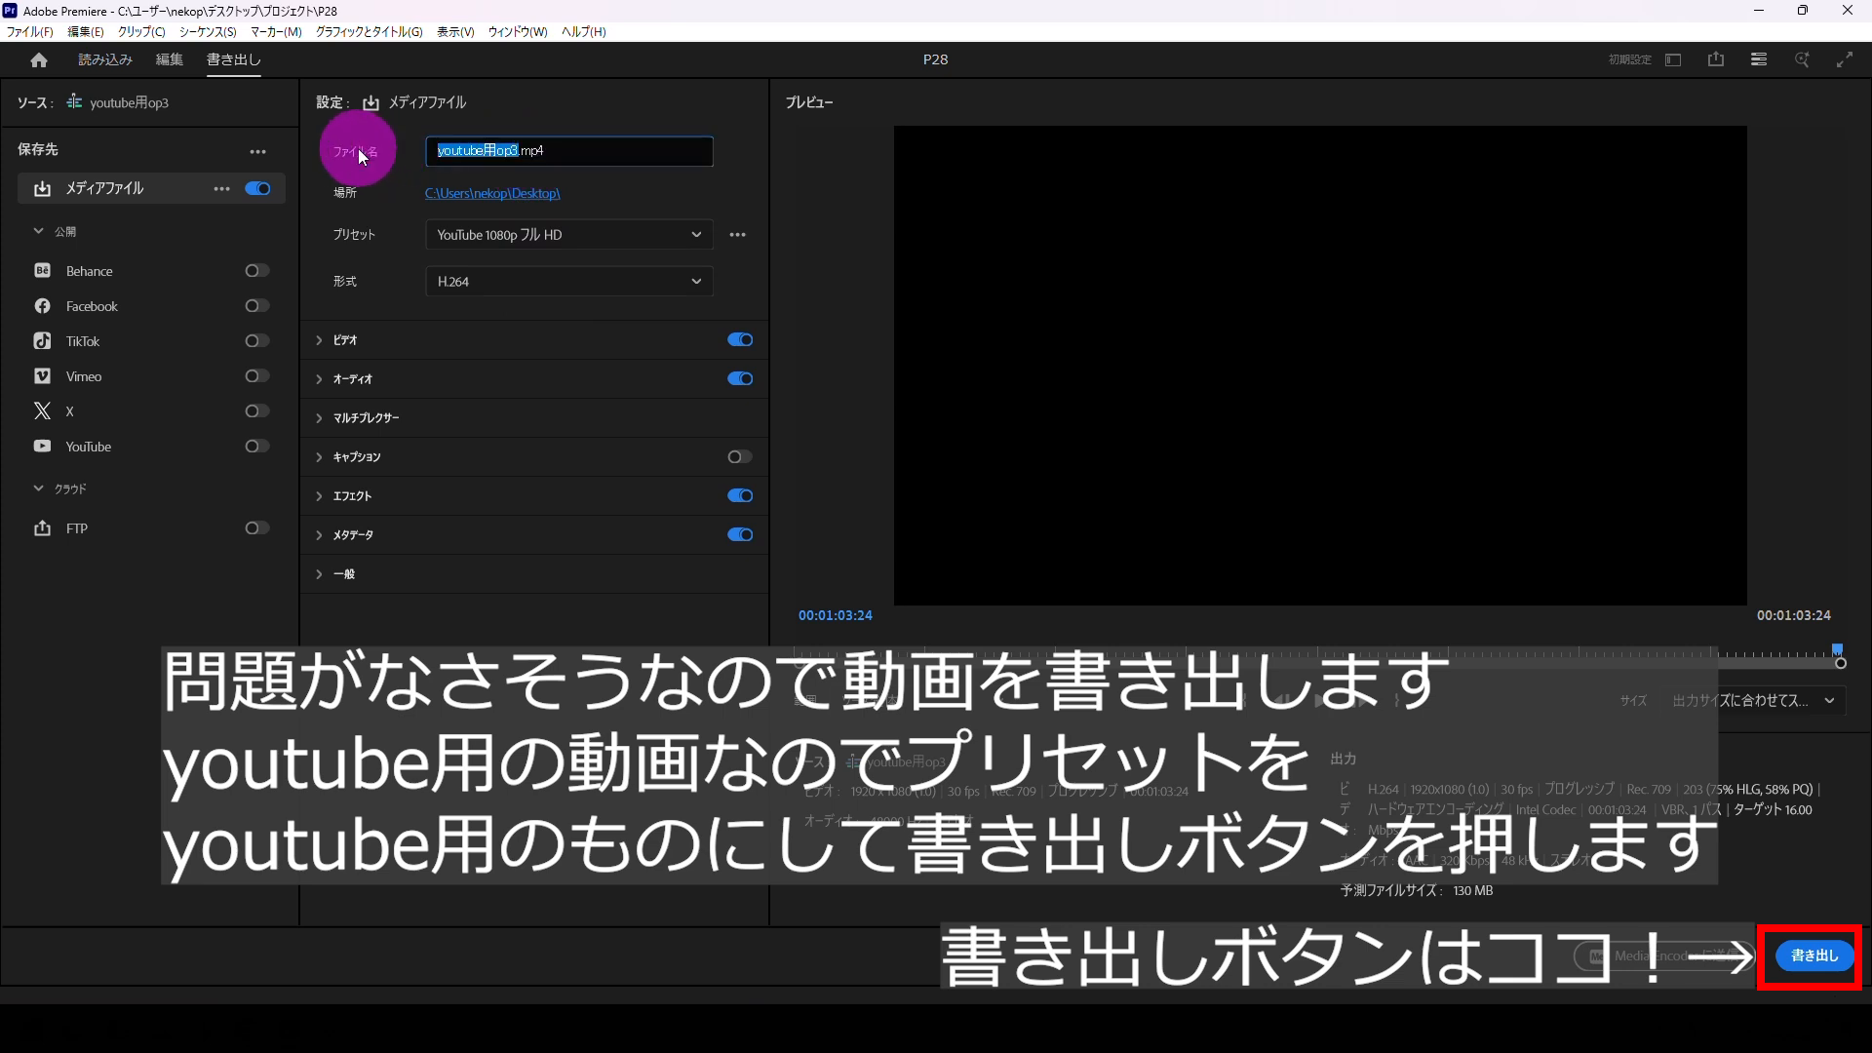
key(BackSpace)
key(Zenkaku_Hankaku)
text(例)
key(Return)
text(＃２８)
key(Return)
click(1811, 950)
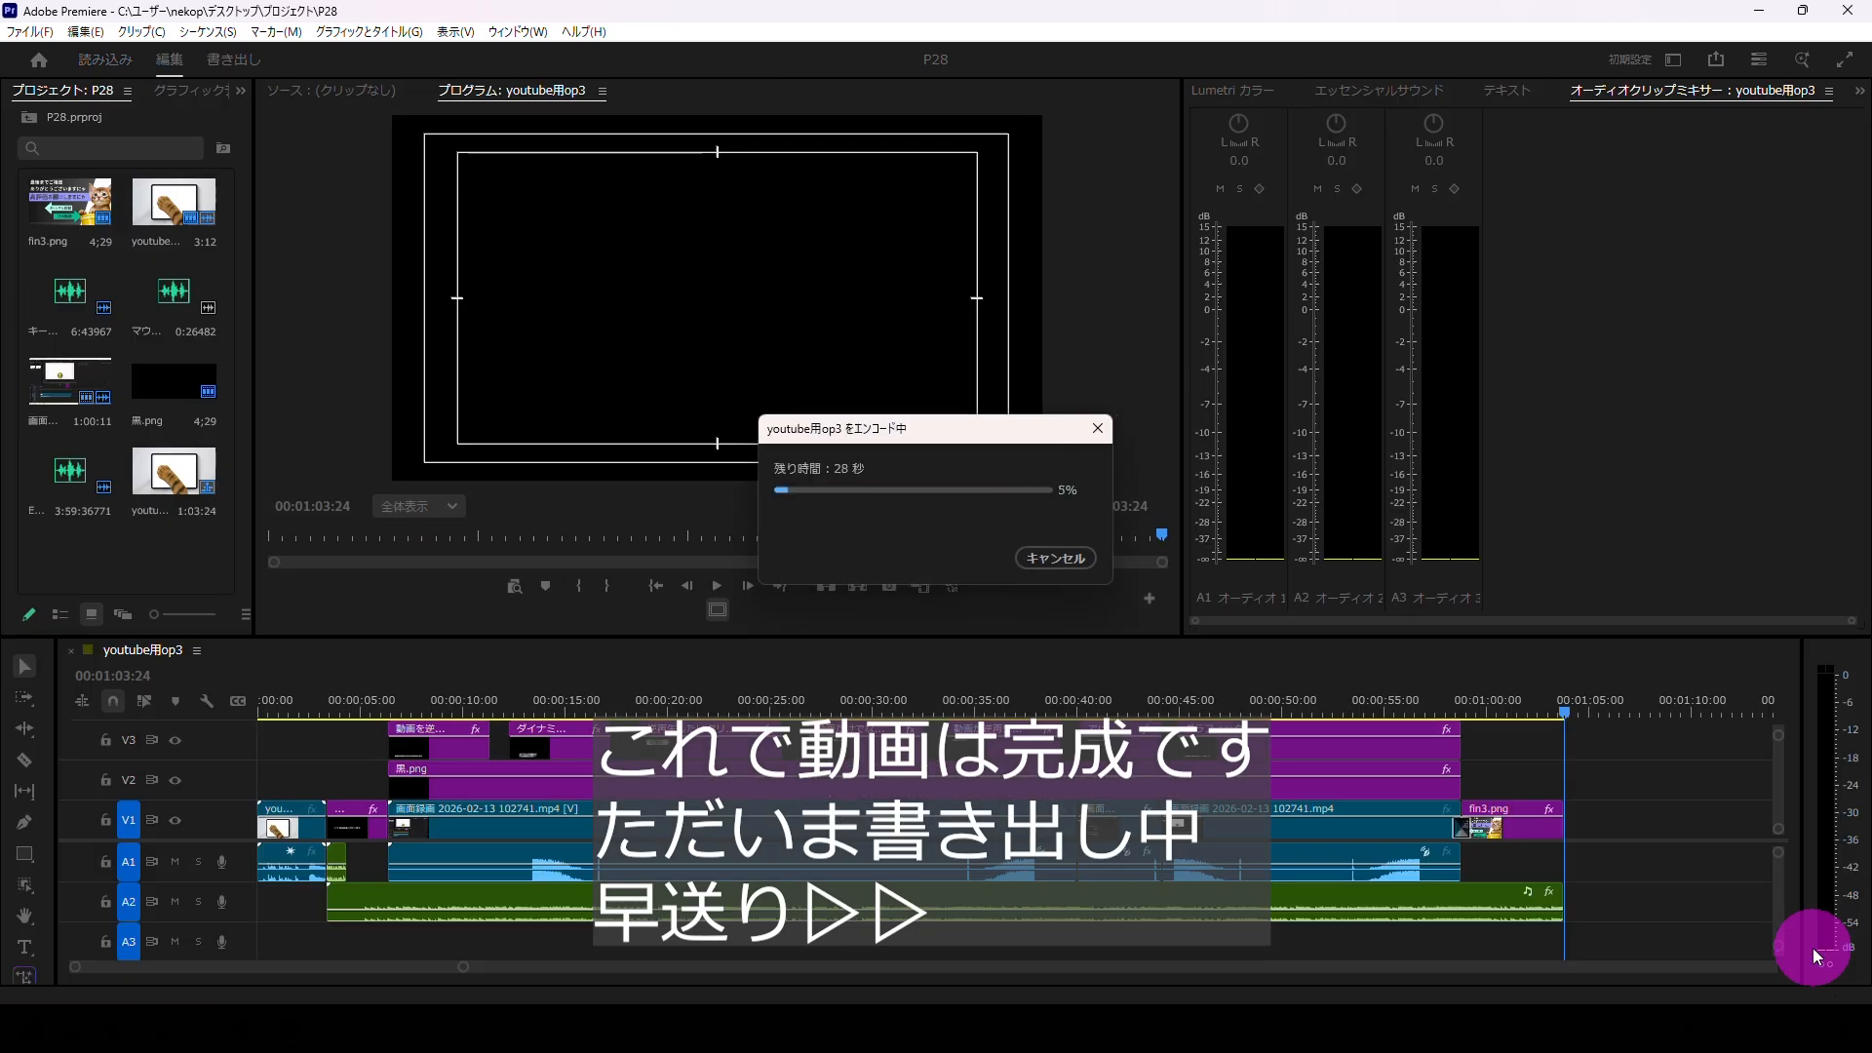